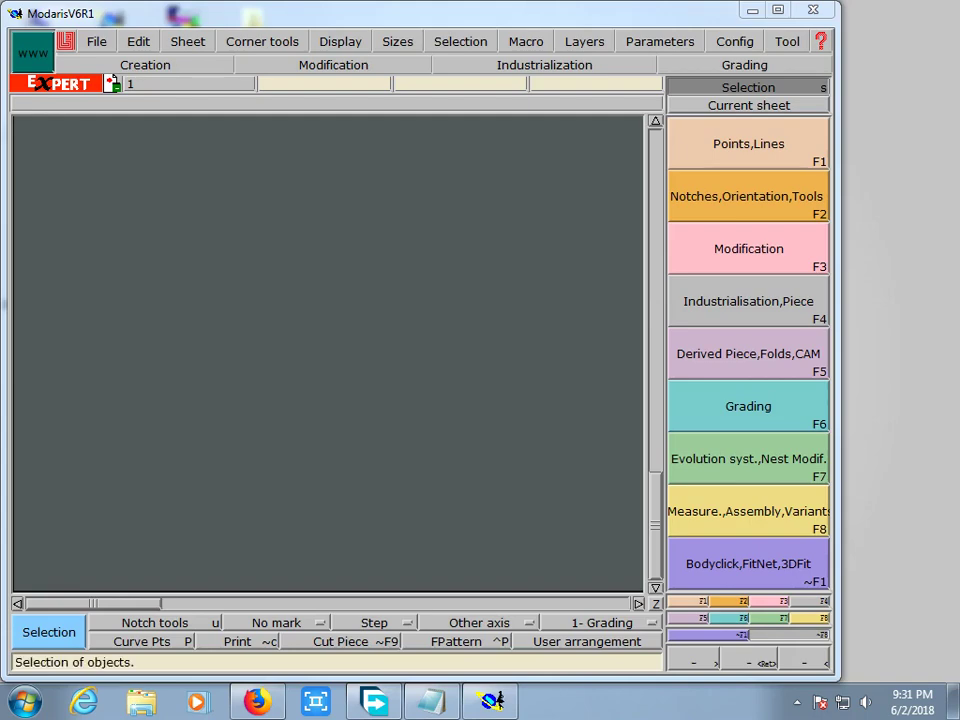
- Maximize Modaris, create a new model named 'max', then show the desktop
{"action": "double_click", "coordinate": [583, 9]}
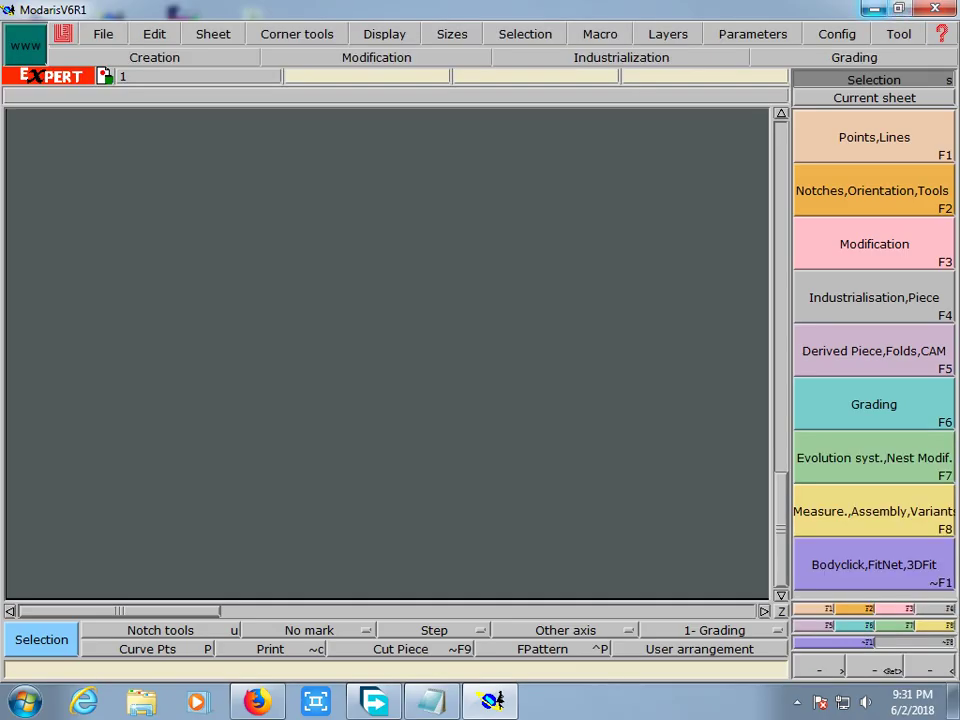
{"action": "left_click", "coordinate": [103, 33]}
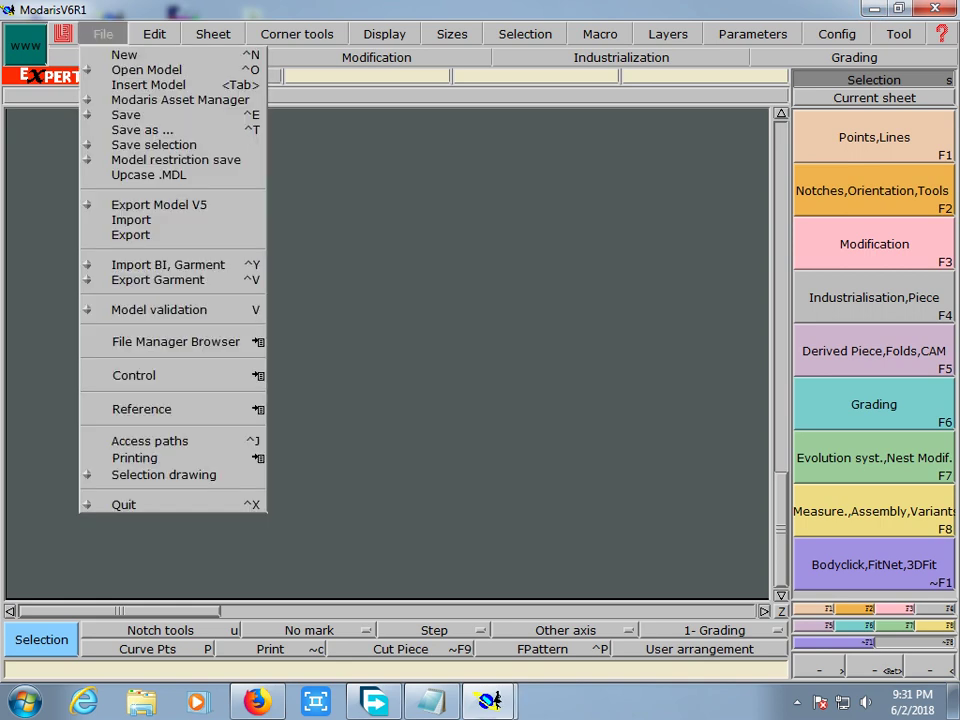
{"action": "left_click", "coordinate": [124, 54]}
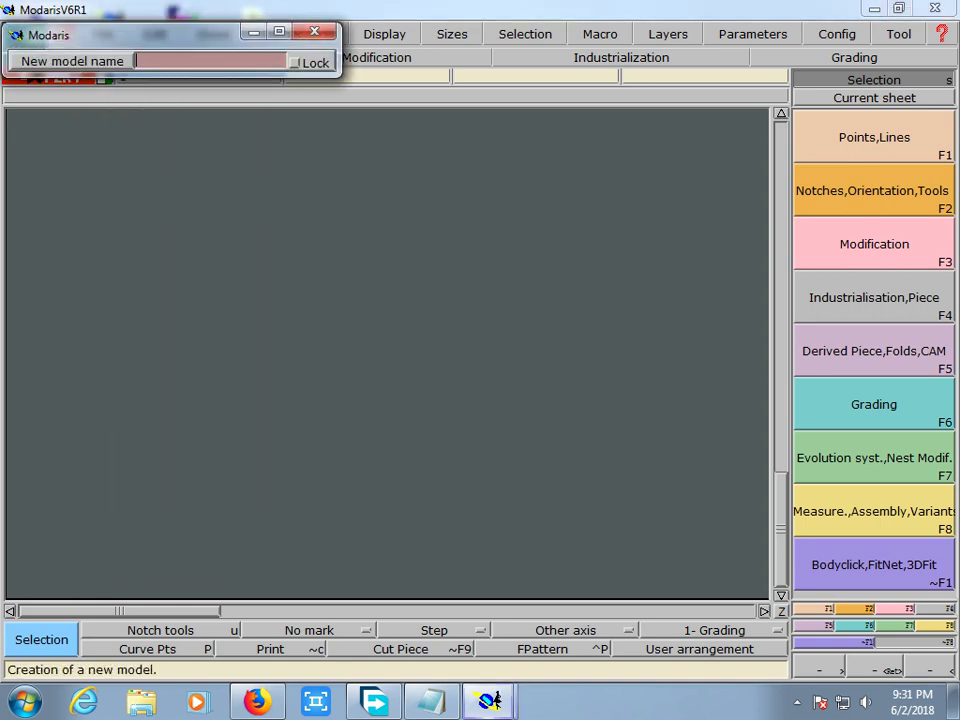
{"action": "type", "text": "MA"}
{"action": "type", "text": "X"}
{"action": "key", "text": "BackSpace"}
{"action": "key", "text": "BackSpace"}
{"action": "key", "text": "BackSpace"}
{"action": "type", "text": "max"}
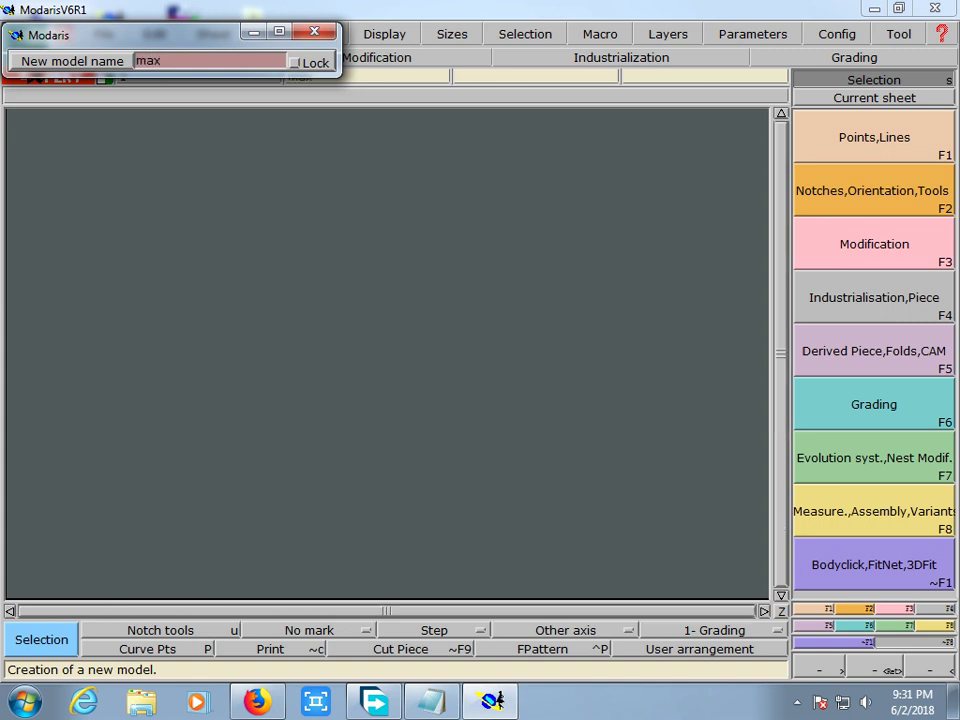
{"action": "key", "text": "Return"}
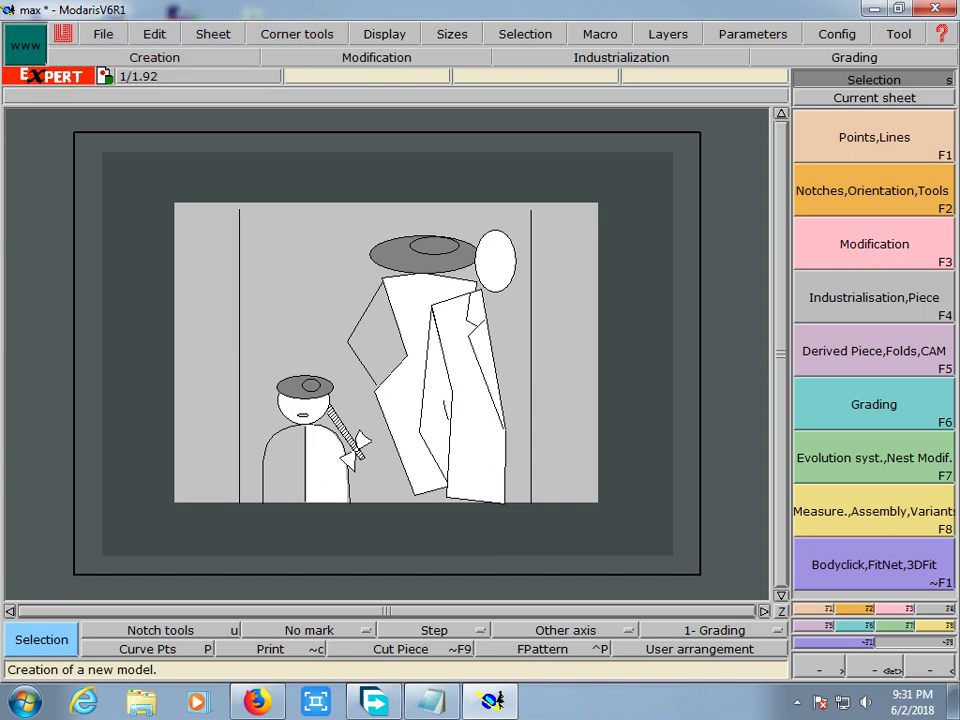
{"action": "key", "text": "super+d"}
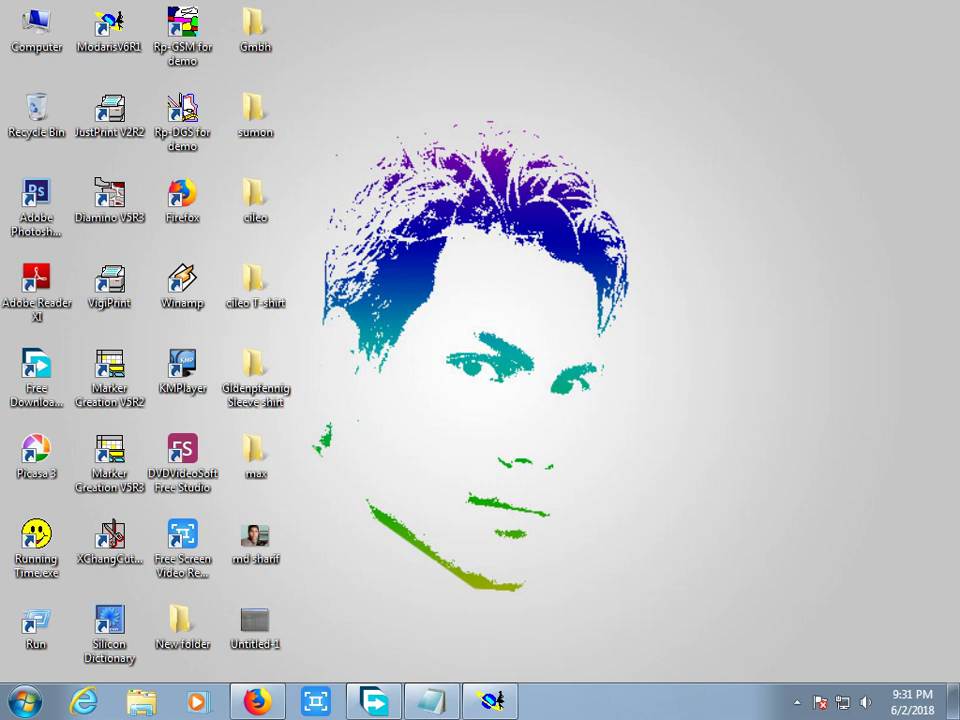
{"action": "right_click", "coordinate": [258, 468]}
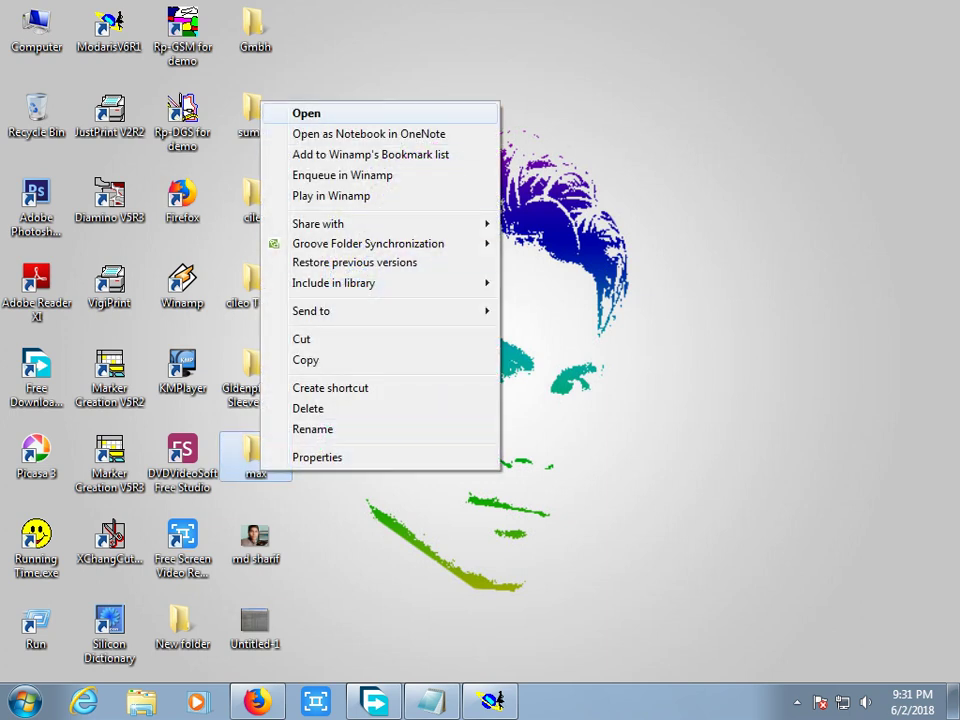
{"action": "left_click", "coordinate": [306, 113]}
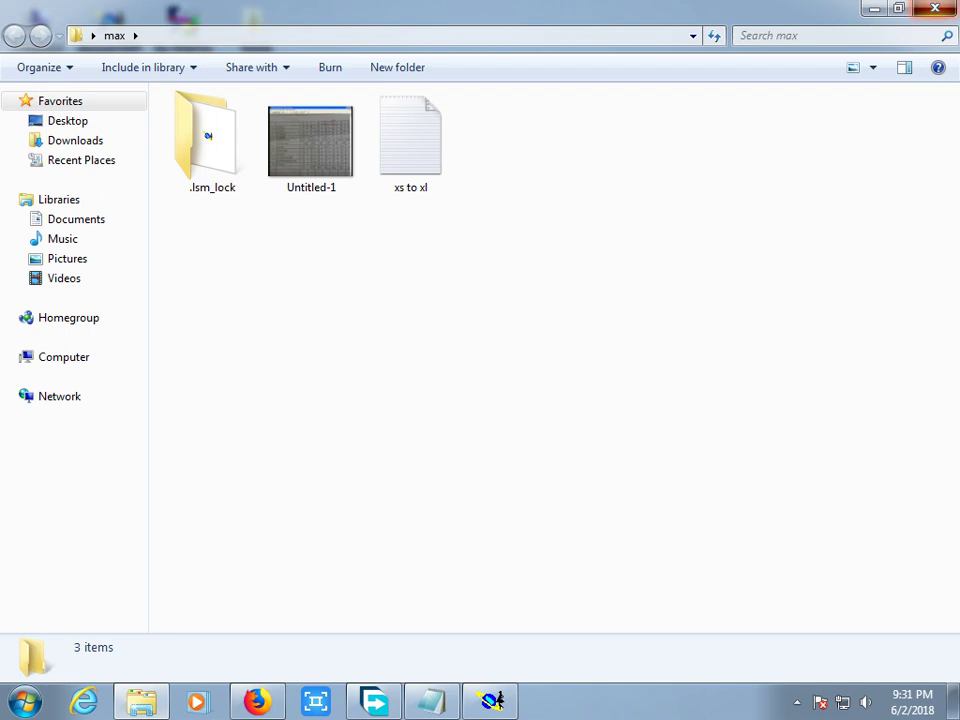
{"action": "left_click", "coordinate": [935, 8]}
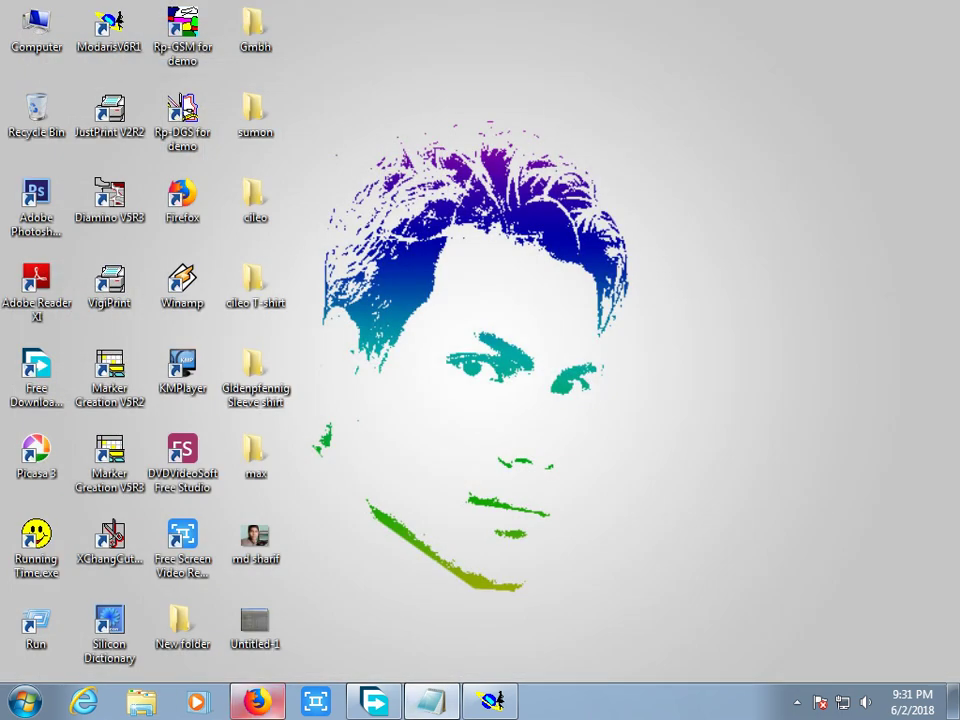
{"action": "left_click", "coordinate": [490, 701]}
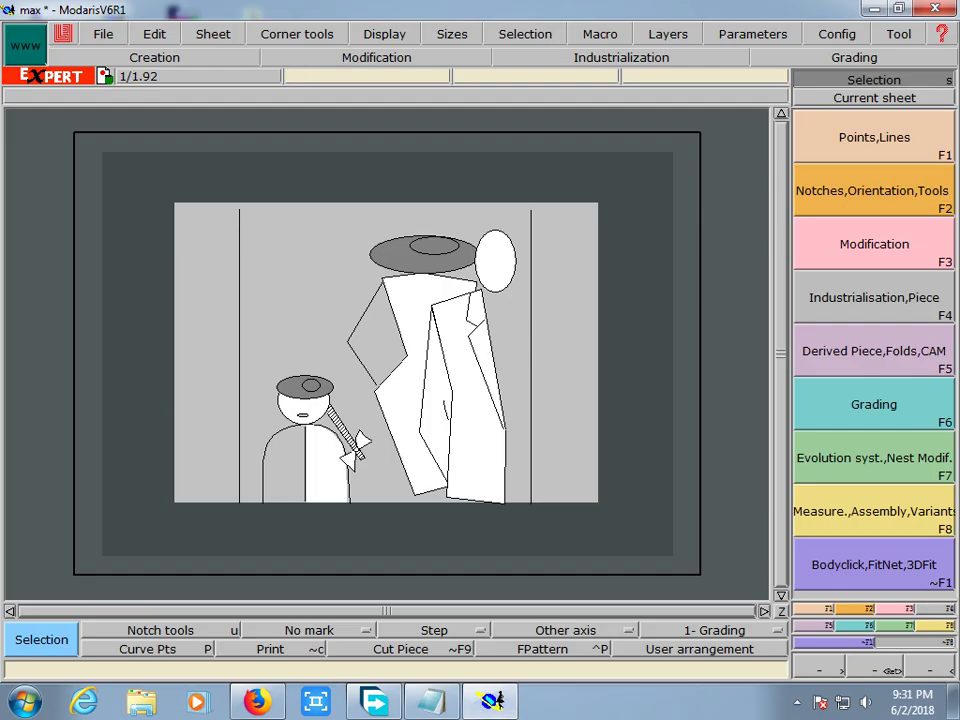
- Set every Modaris access path to the Desktop/max folder and accept the settings
{"action": "left_click", "coordinate": [103, 34]}
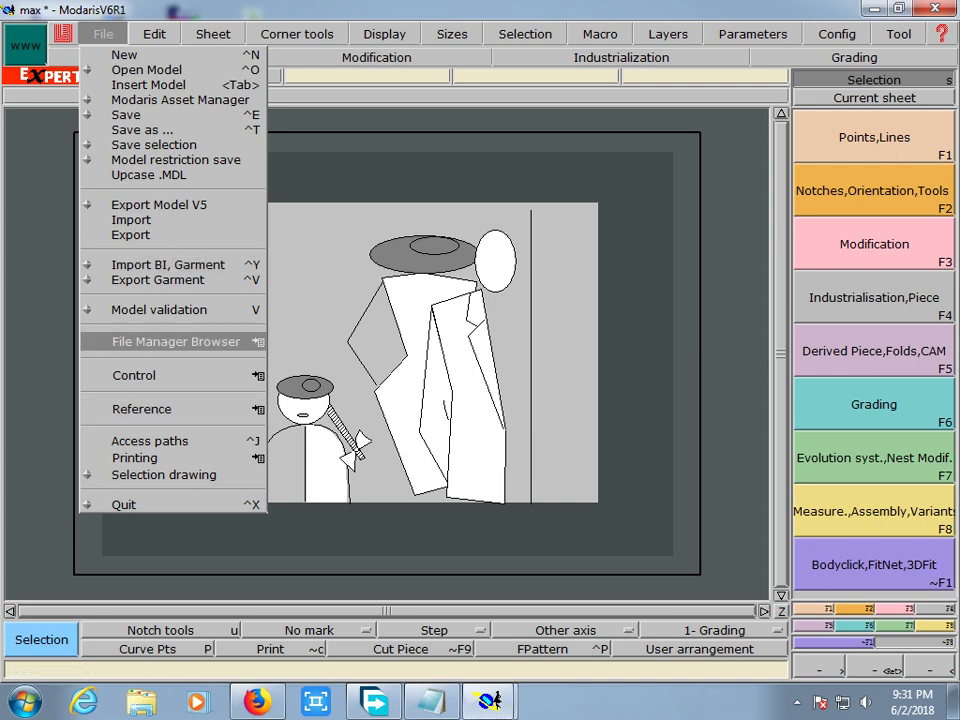
{"action": "left_click", "coordinate": [150, 441]}
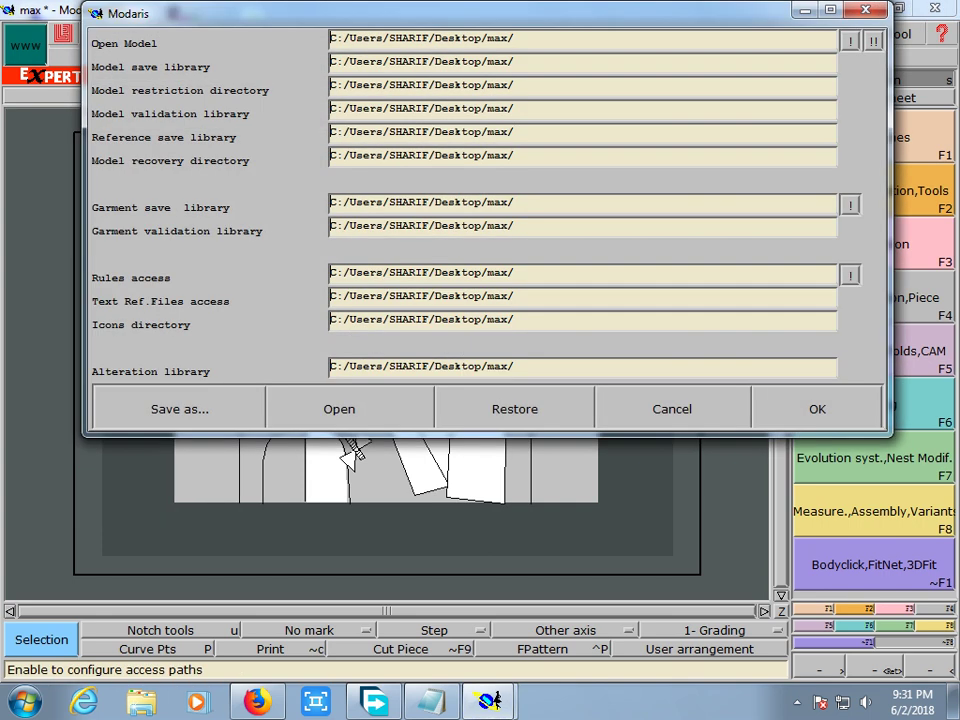
{"action": "left_click", "coordinate": [849, 40]}
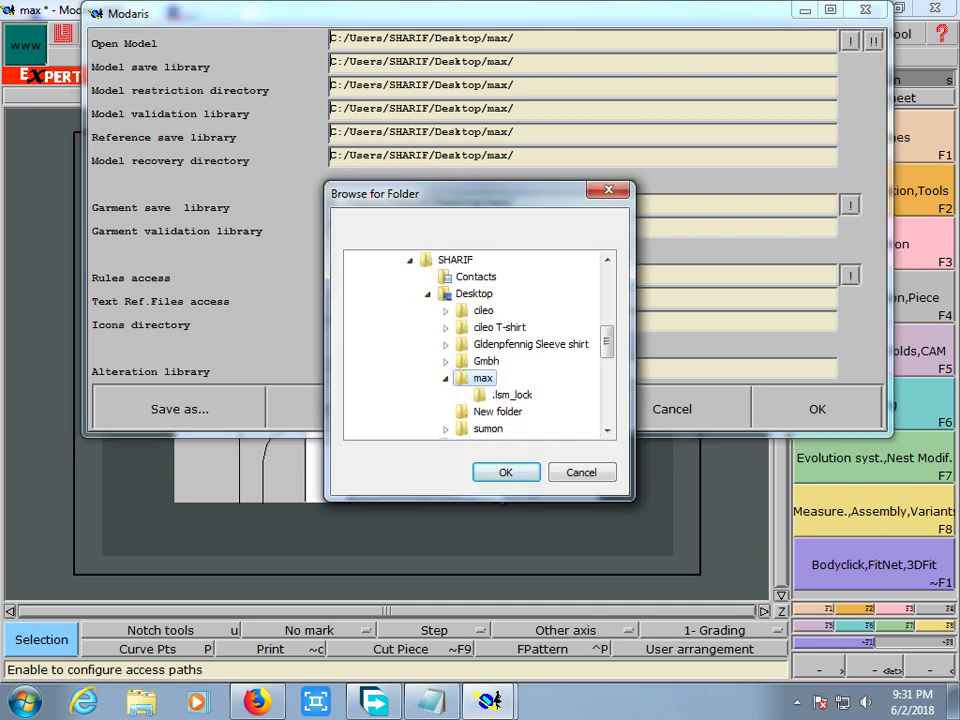
{"action": "key", "text": "Return"}
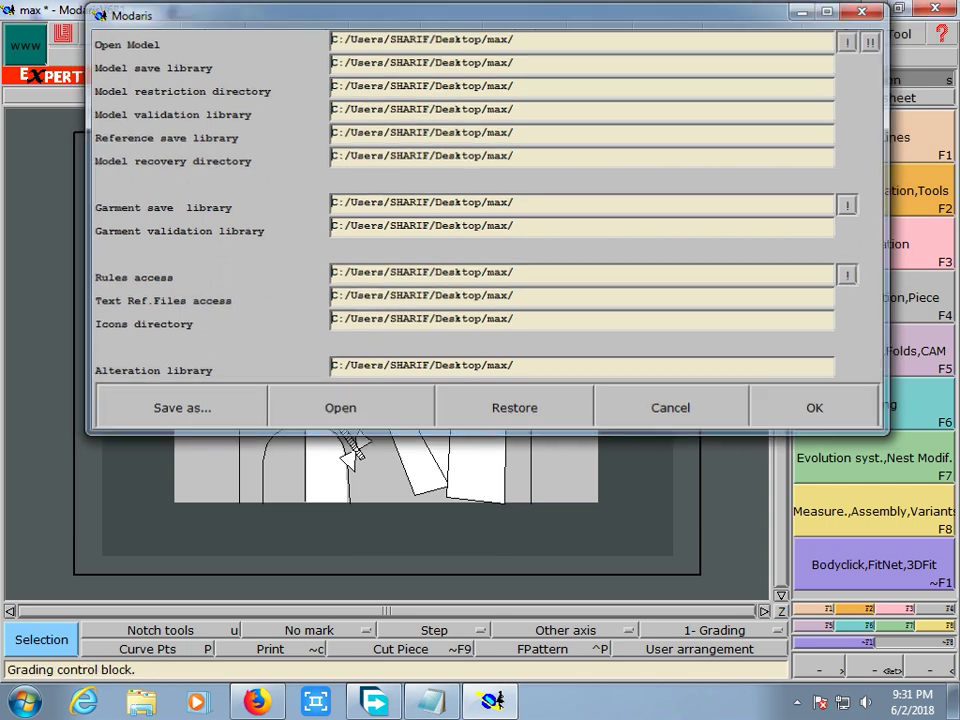
{"action": "key", "text": "Return"}
{"action": "left_click", "coordinate": [297, 34]}
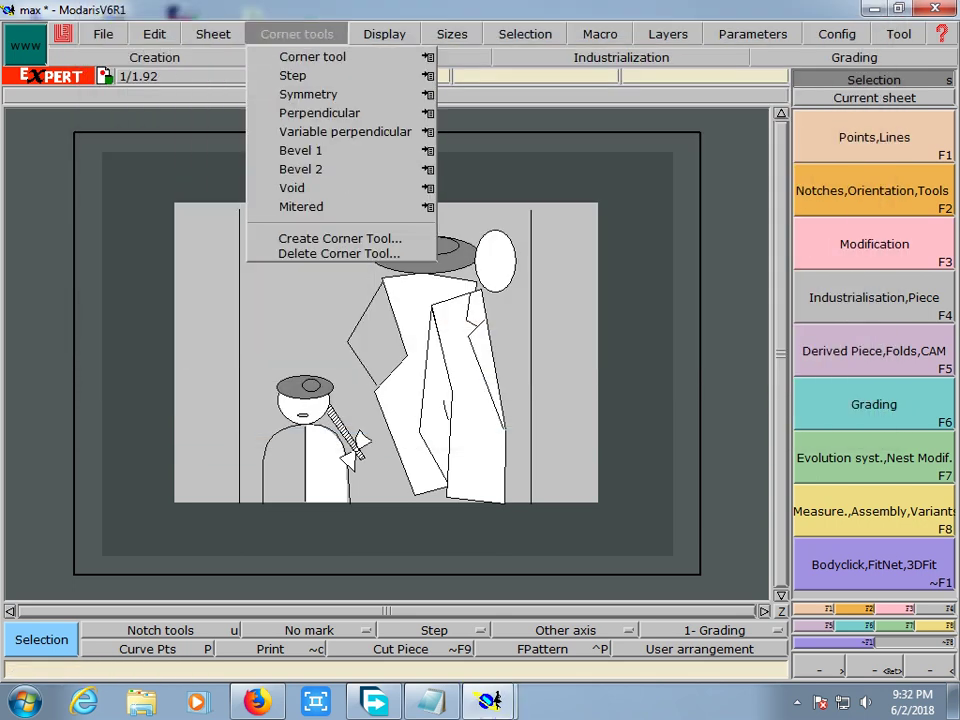
- Create a new sheet with Sizes and Title block displayed, and show the Evolution system panel (F7)
{"action": "left_click", "coordinate": [213, 34]}
{"action": "left_click", "coordinate": [245, 55]}
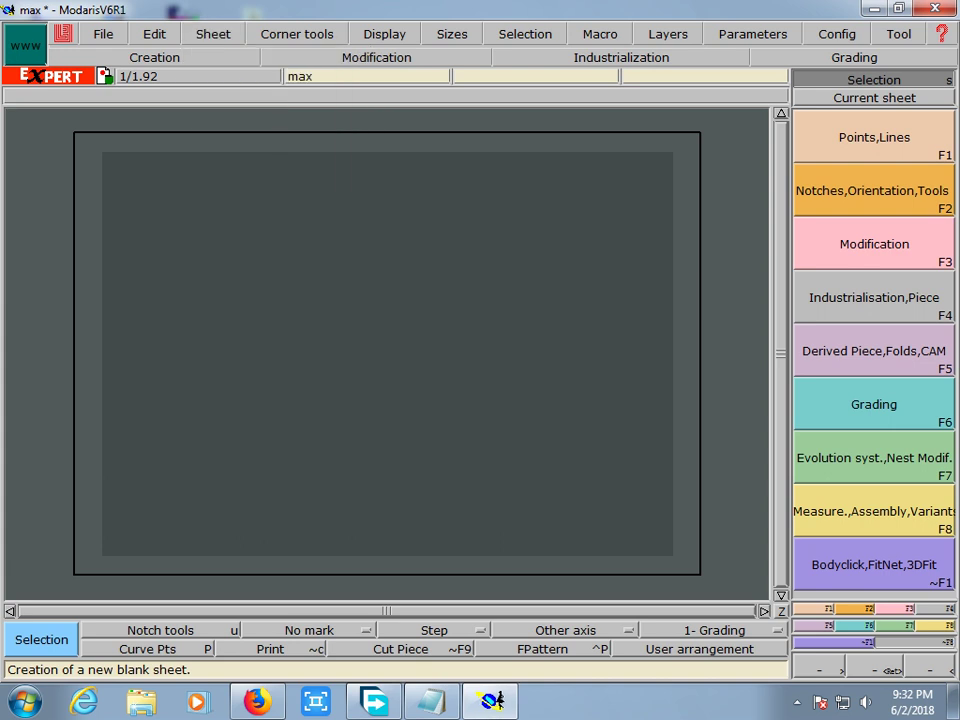
{"action": "left_click", "coordinate": [384, 34]}
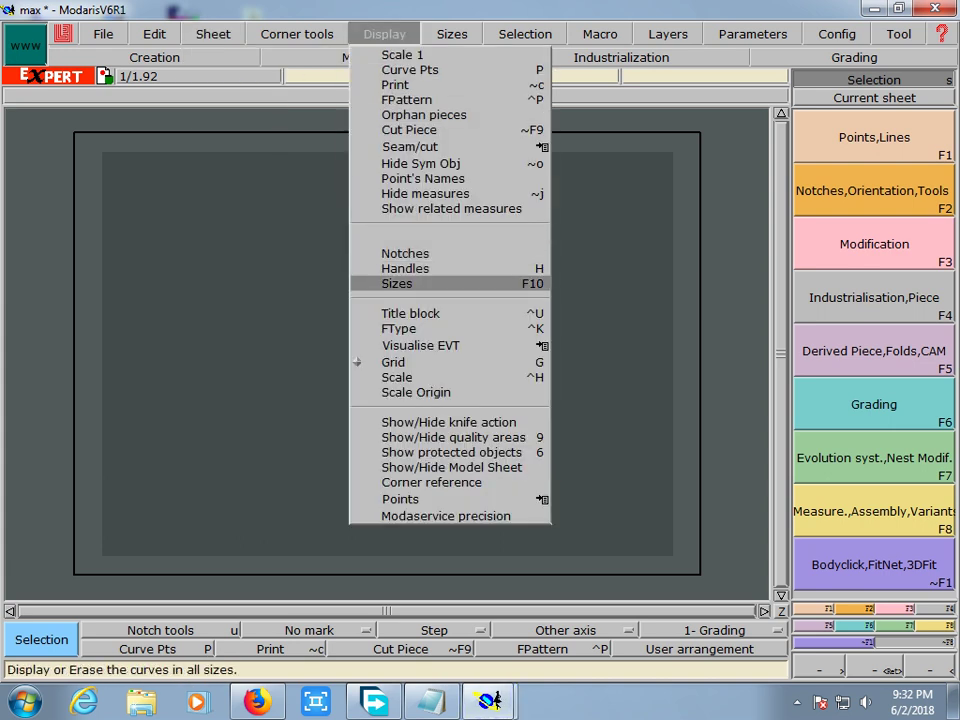
{"action": "left_click", "coordinate": [386, 281]}
{"action": "left_click", "coordinate": [384, 34]}
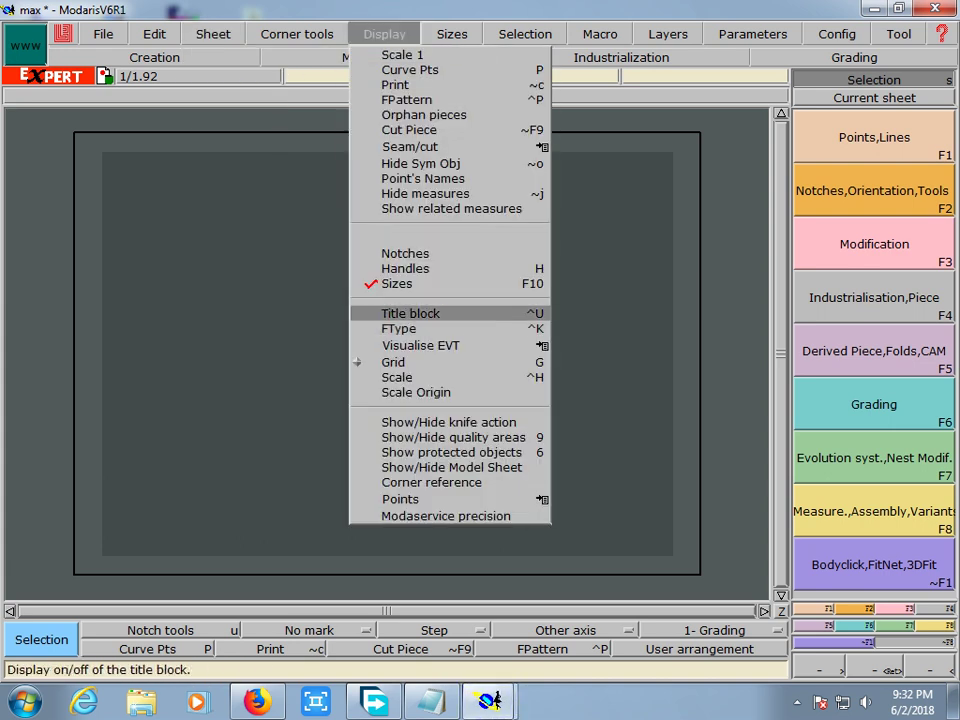
{"action": "left_click", "coordinate": [386, 313]}
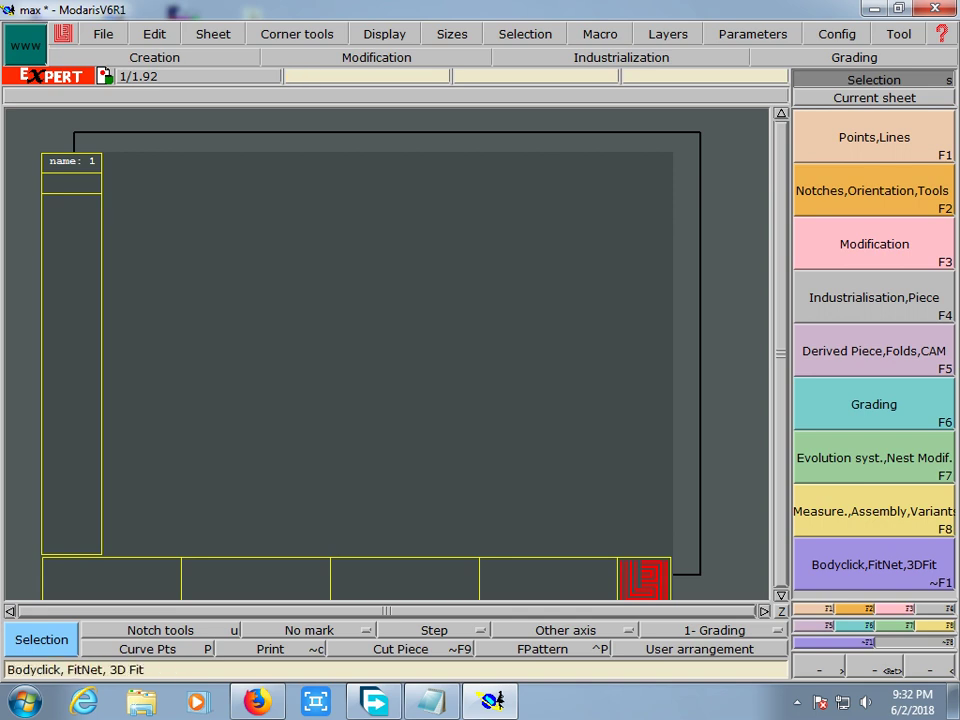
{"action": "key", "text": "F7"}
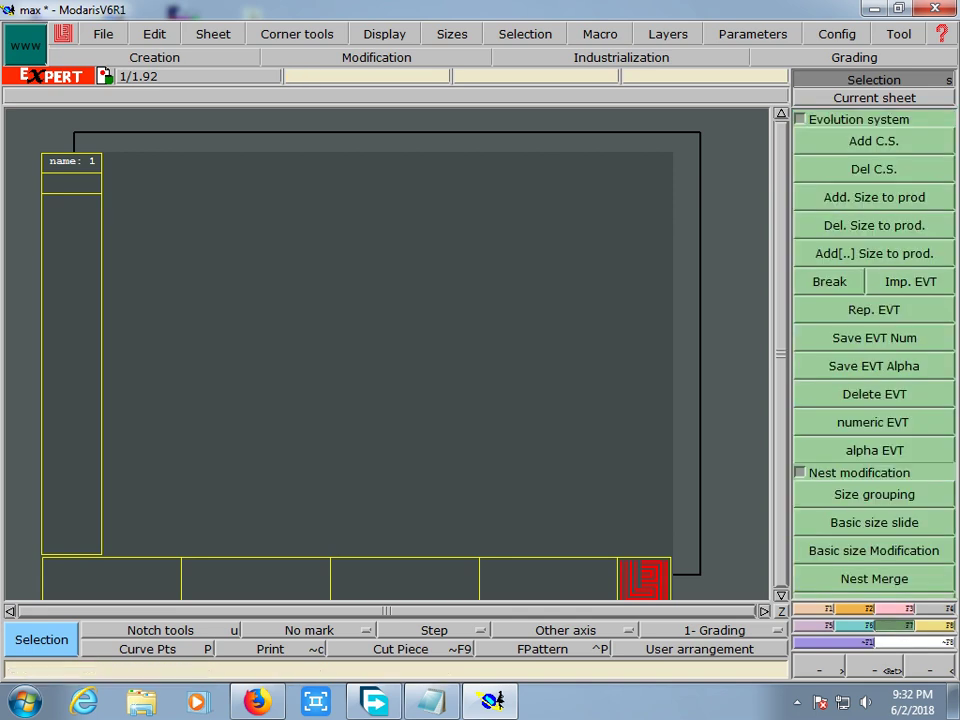
- Import the 'xs to xl' evolution table so sizes xs, s, m, l and xl are listed
{"action": "left_click", "coordinate": [910, 281]}
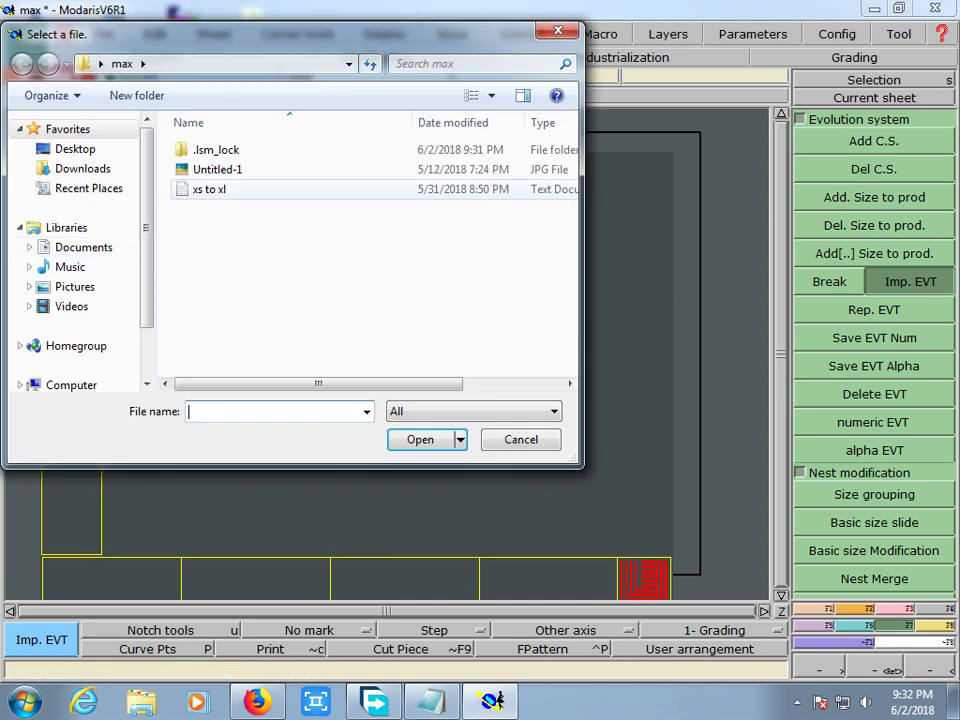
{"action": "left_click", "coordinate": [209, 189]}
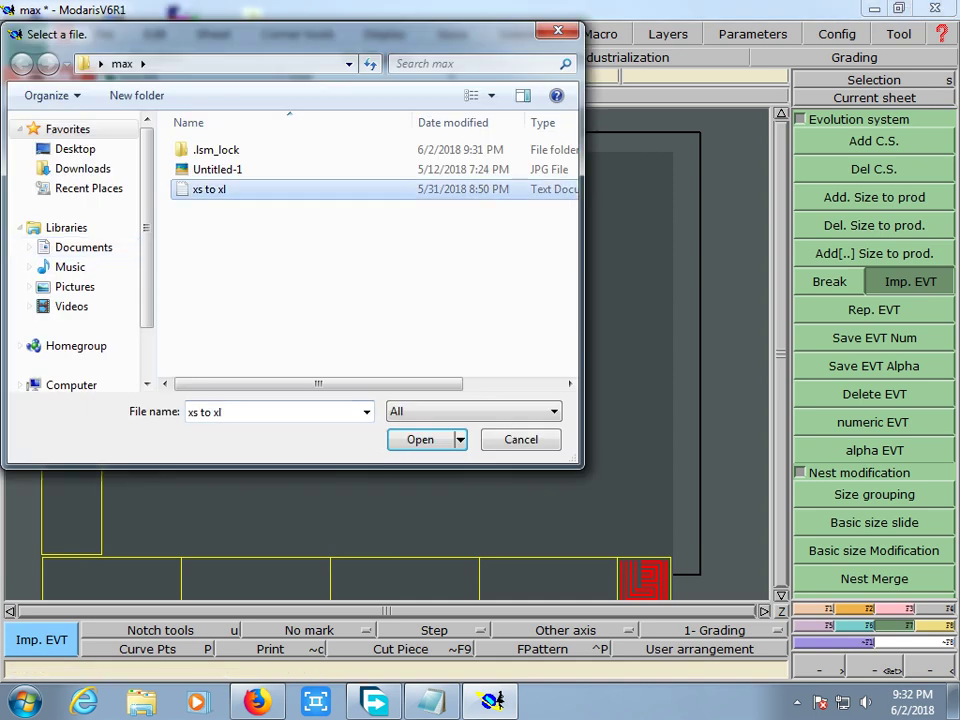
{"action": "key", "text": "Return"}
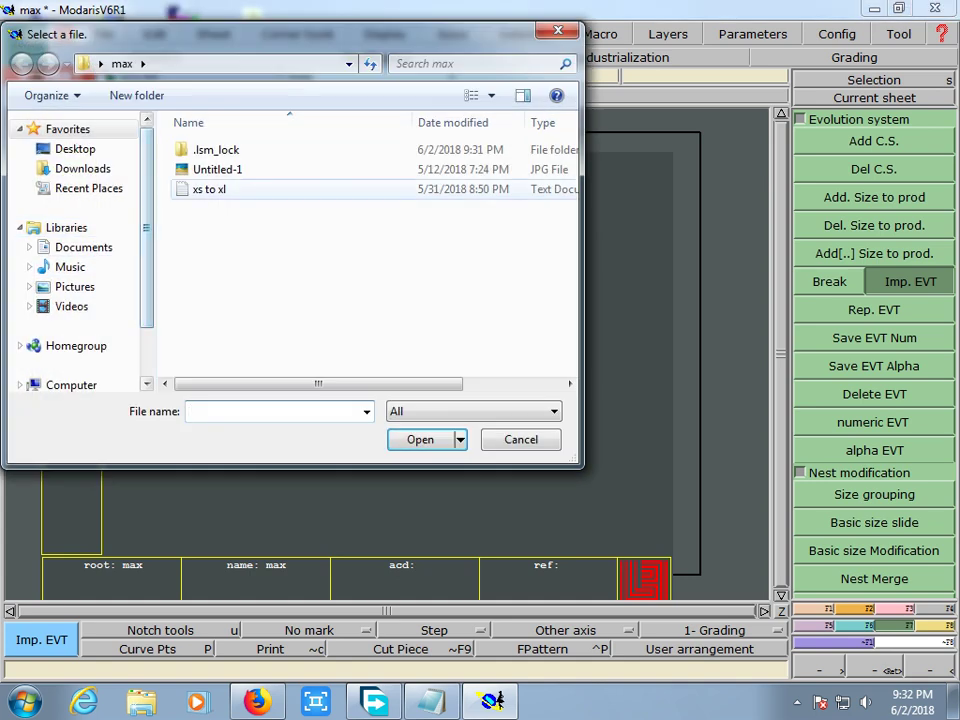
{"action": "left_click", "coordinate": [209, 189]}
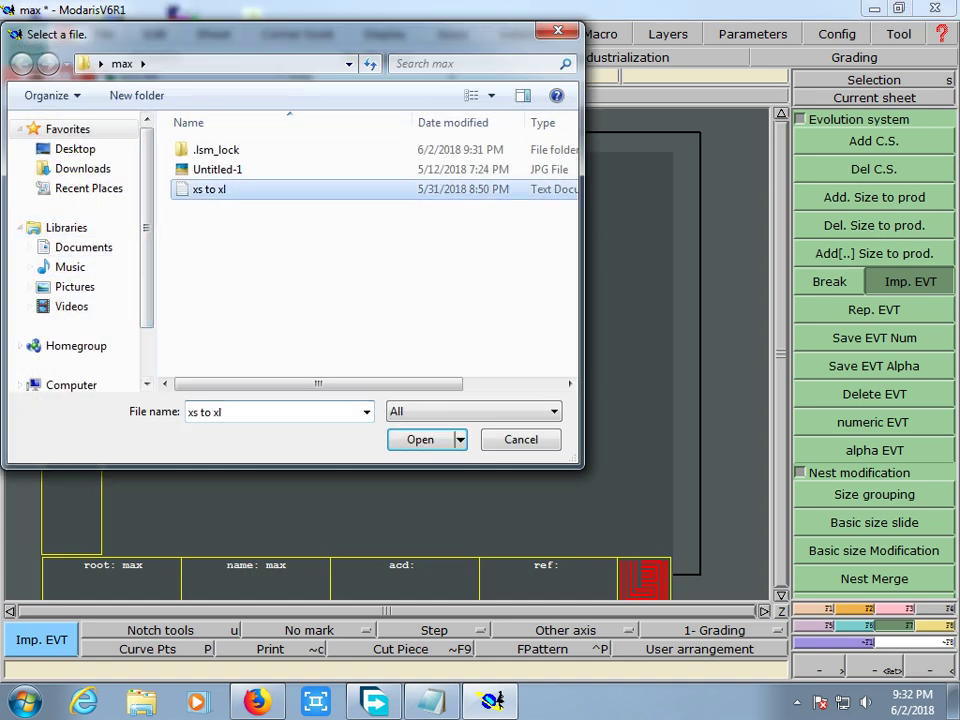
{"action": "key", "text": "Return"}
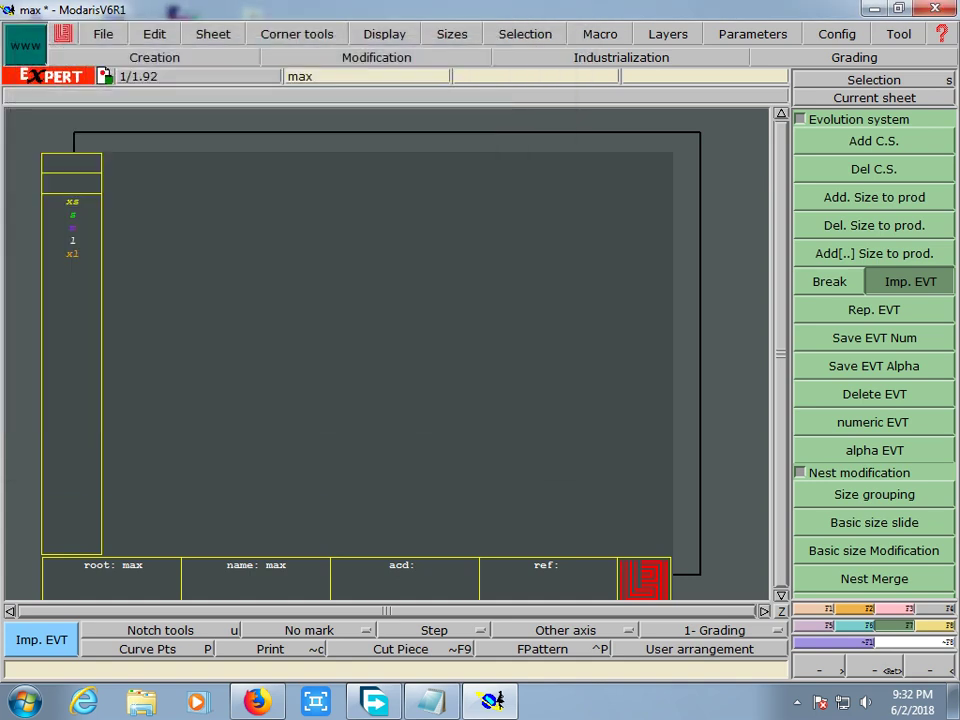
- Run Model validation on max, continuing past the existing-file warning
{"action": "left_click", "coordinate": [103, 34]}
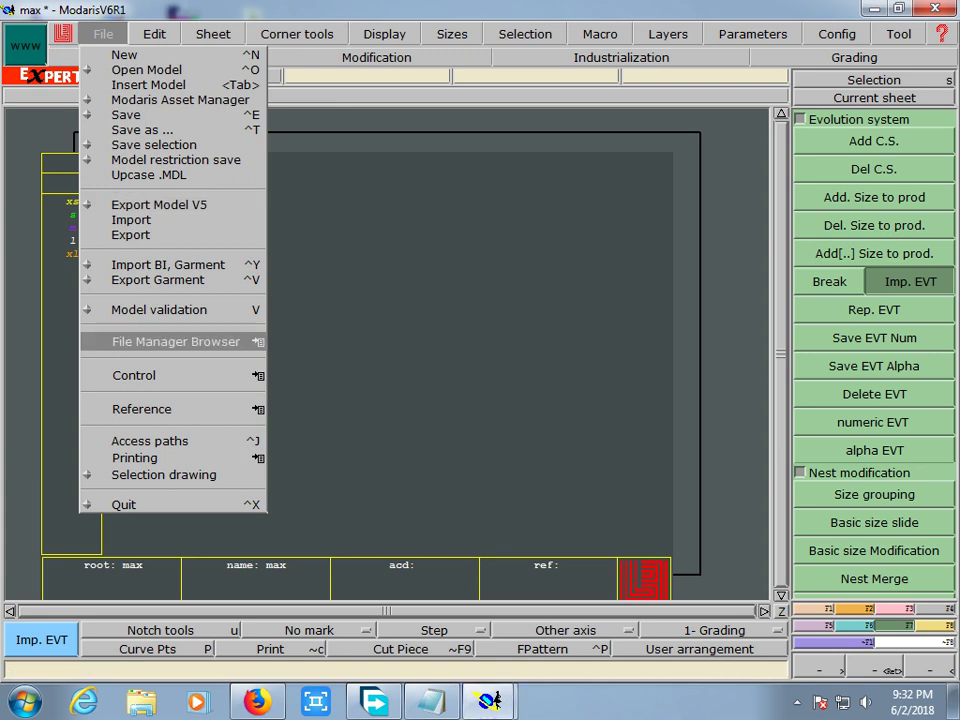
{"action": "left_click", "coordinate": [160, 309]}
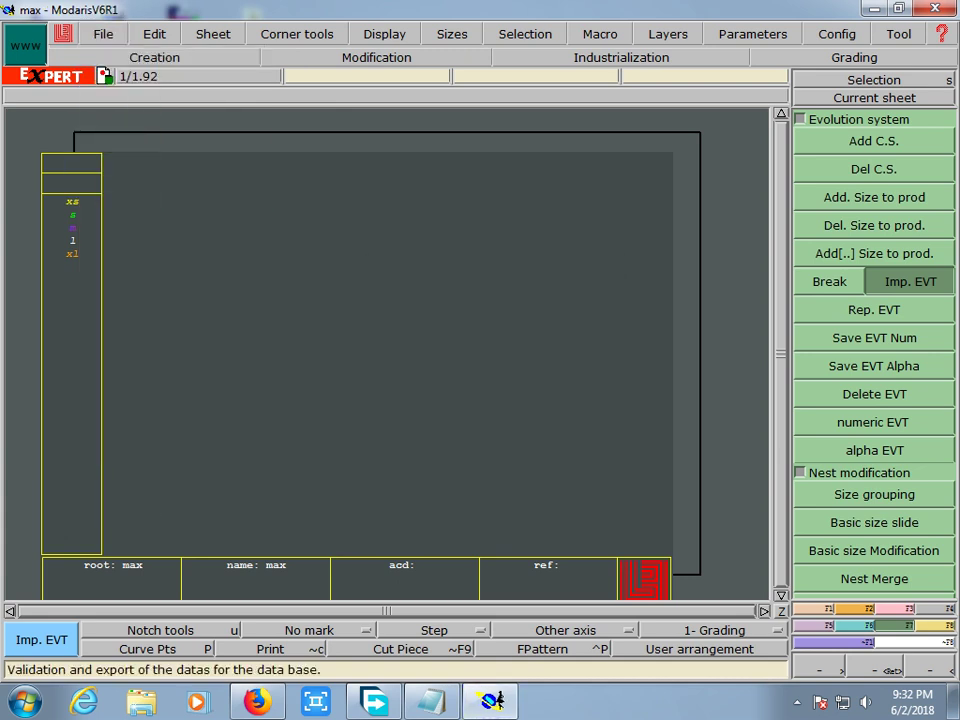
{"action": "left_click", "coordinate": [103, 34]}
{"action": "left_click", "coordinate": [160, 307]}
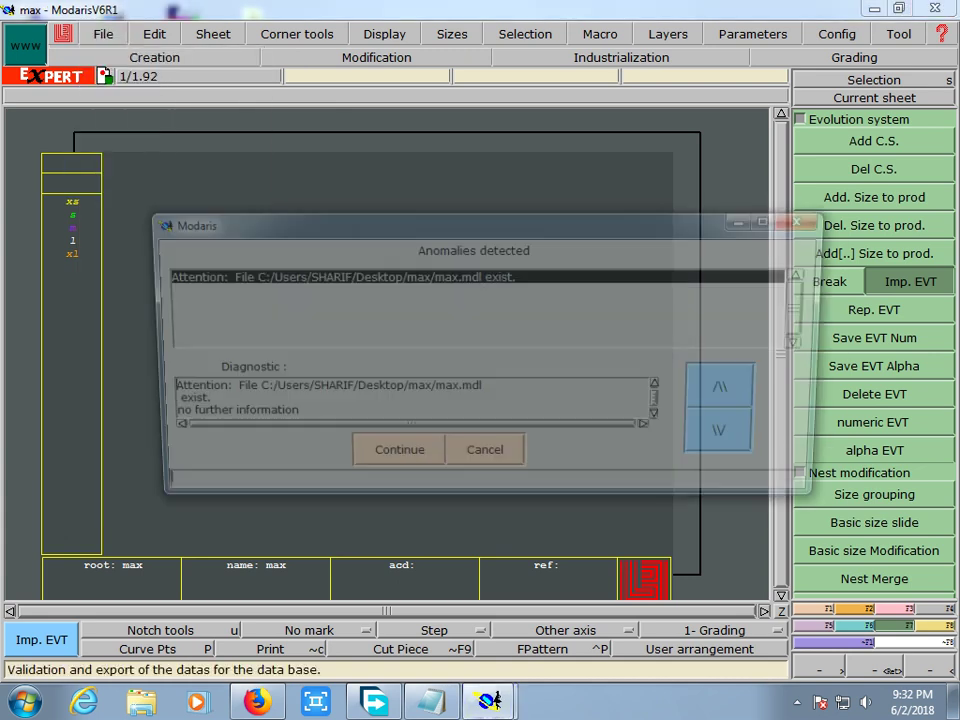
{"action": "key", "text": "Return"}
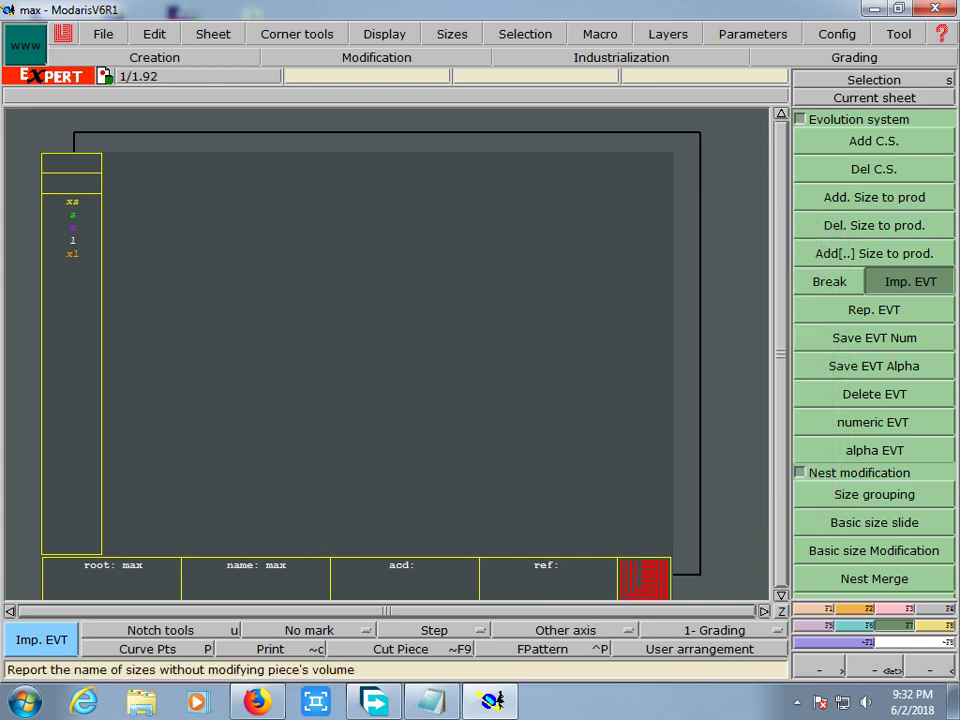
{"action": "left_click", "coordinate": [155, 57]}
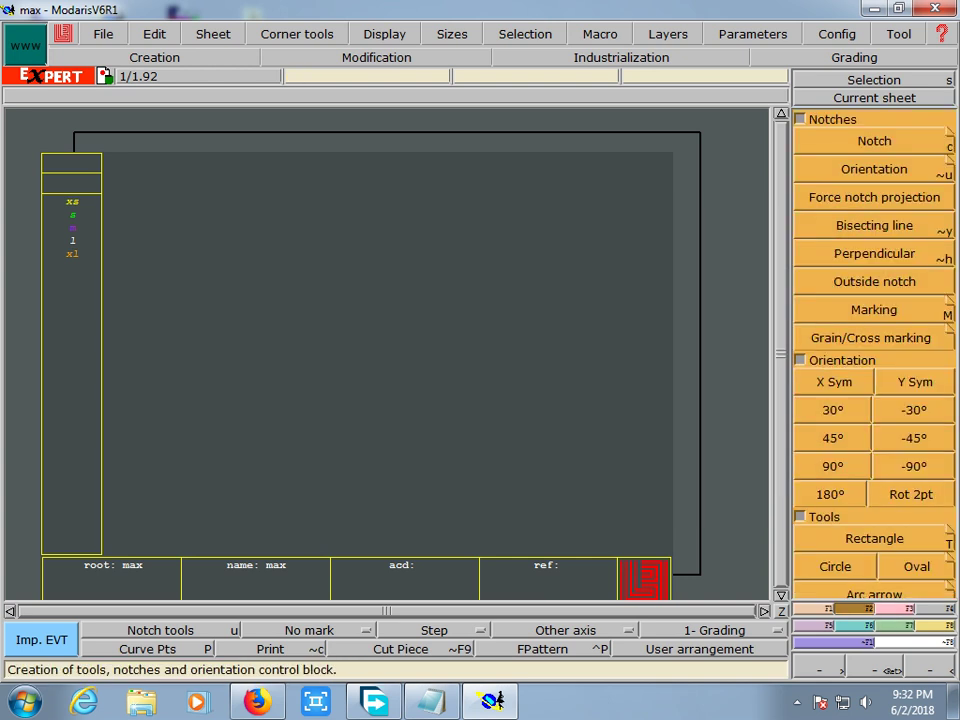
- Draw a rectangle with height -72 cm and width 27 cm from a point on the sheet
{"action": "left_click", "coordinate": [874, 538]}
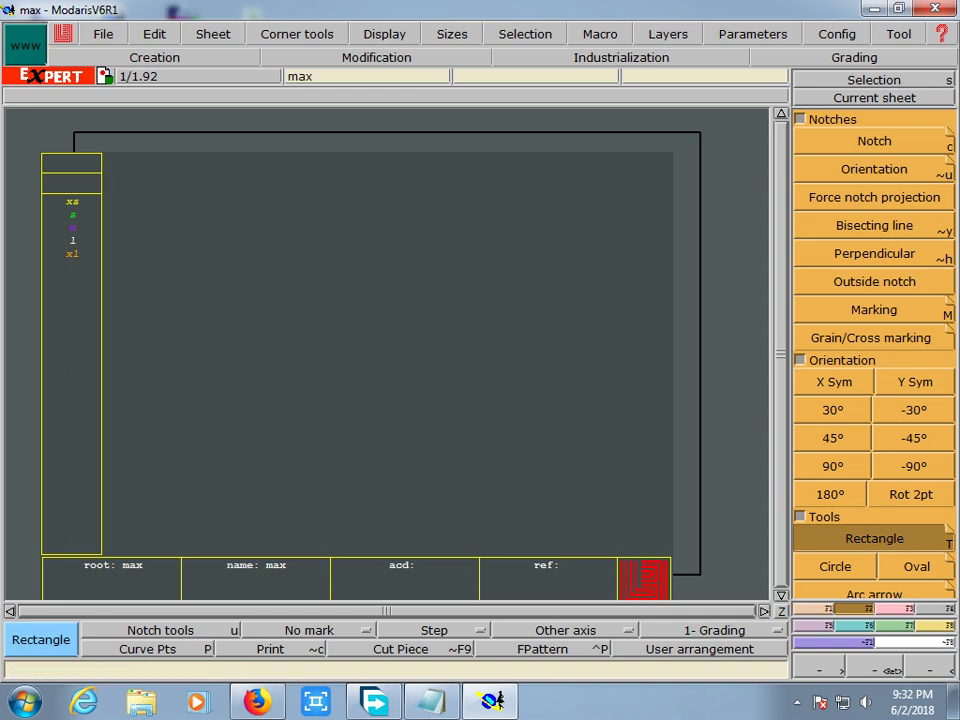
{"action": "left_click", "coordinate": [247, 190]}
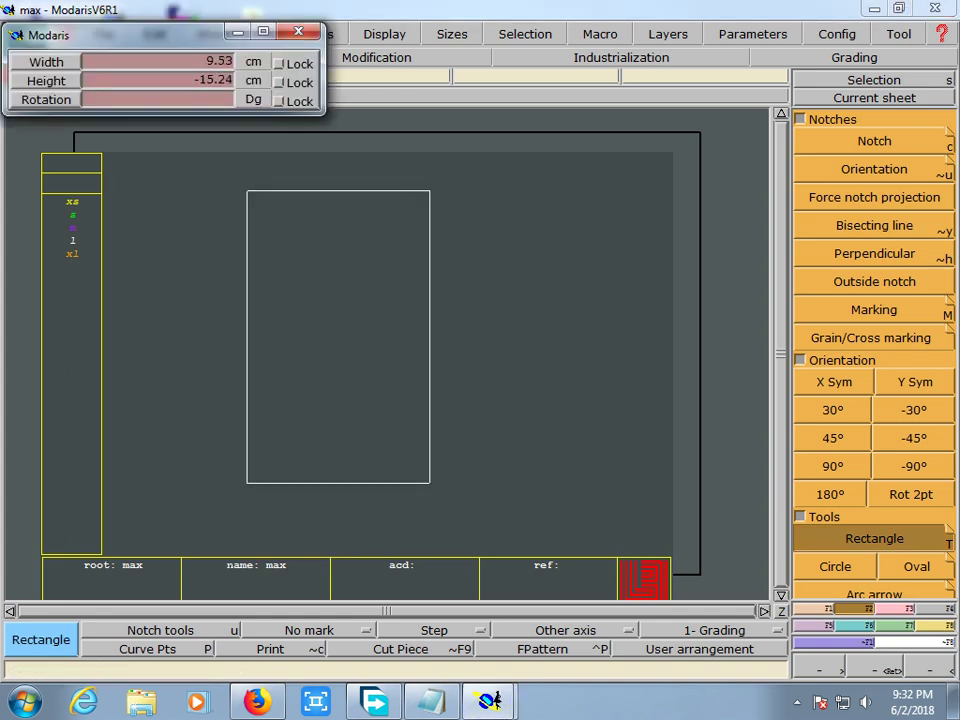
{"action": "left_click", "coordinate": [160, 61]}
{"action": "left_click", "coordinate": [160, 80]}
{"action": "left_click", "coordinate": [160, 99]}
{"action": "left_click", "coordinate": [160, 80]}
{"action": "type", "text": "-"}
{"action": "type", "text": "72"}
{"action": "key", "text": "Return"}
{"action": "type", "text": "27"}
{"action": "key", "text": "Return"}
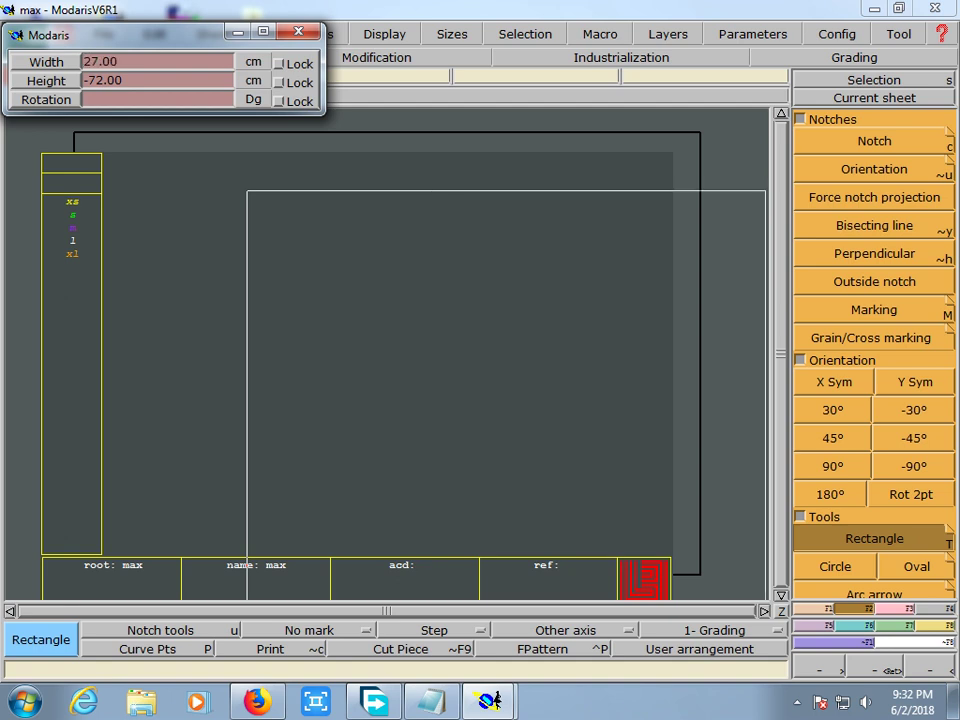
{"action": "key", "text": "Return"}
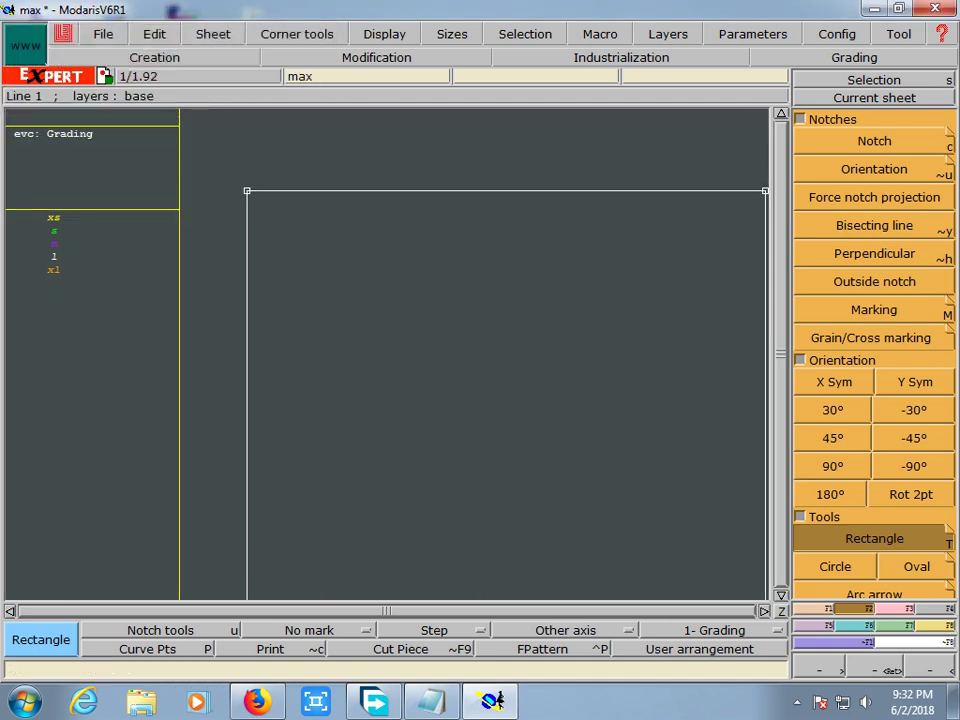
- Show the whole sheet, then zoom in on the rectangle's top-left corner
{"action": "left_click", "coordinate": [874, 97]}
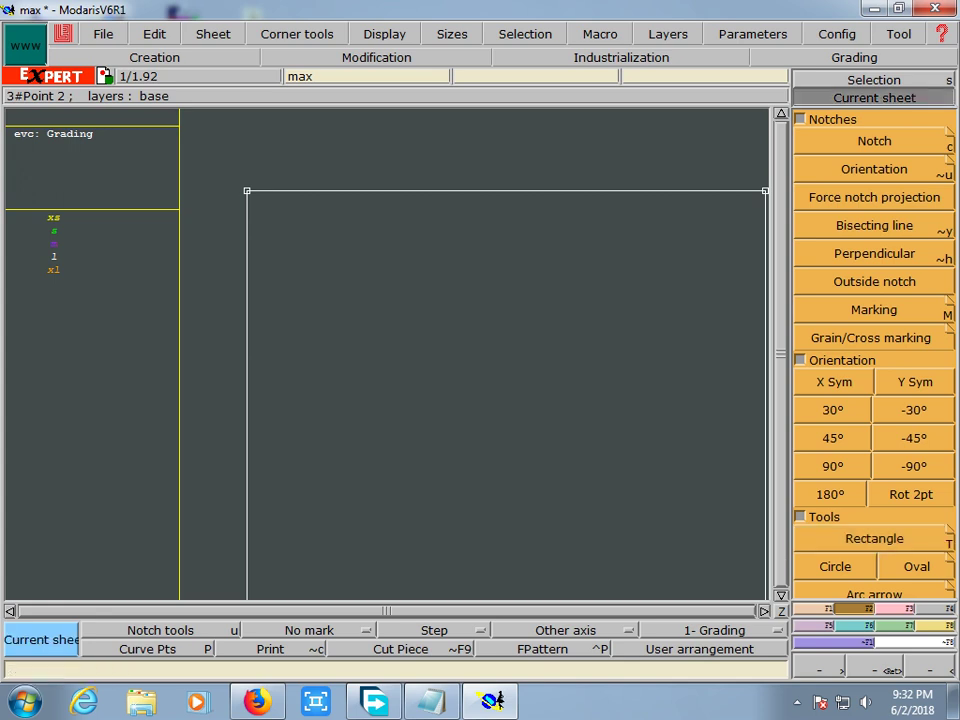
{"action": "left_click", "coordinate": [683, 521]}
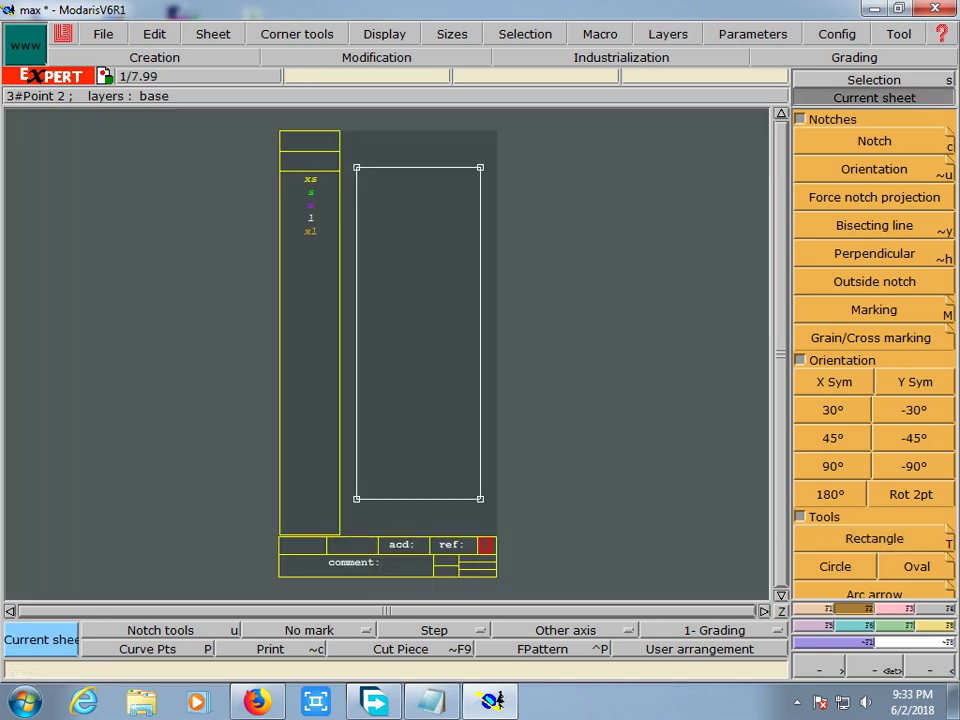
{"action": "left_click", "coordinate": [154, 57]}
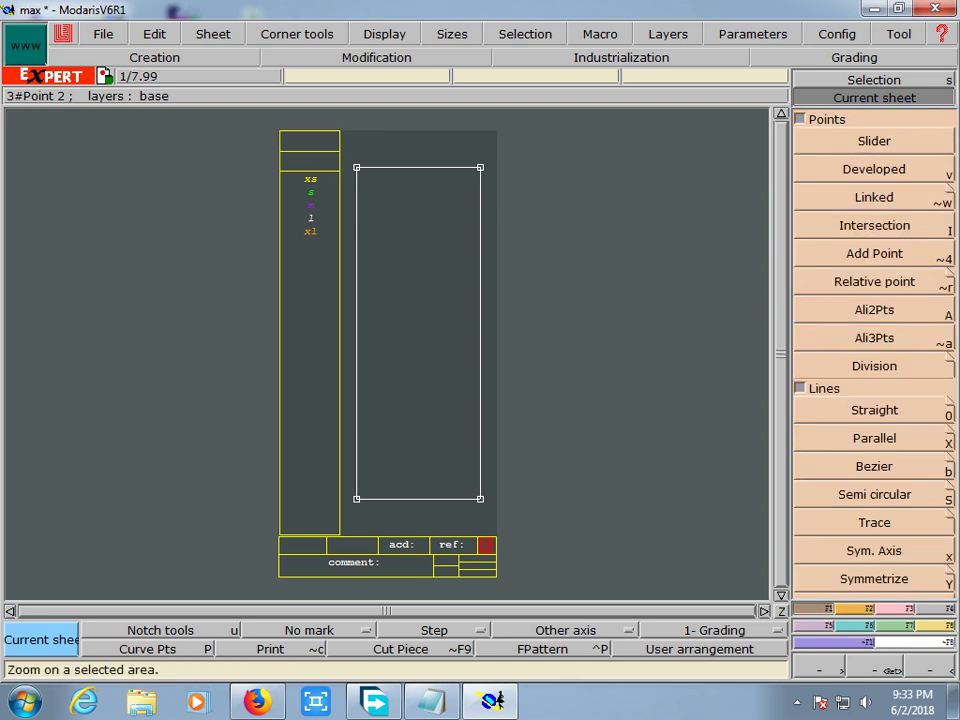
{"action": "left_click", "coordinate": [873, 668]}
{"action": "left_click_drag", "start_coordinate": [220, 134], "coordinate": [530, 333]}
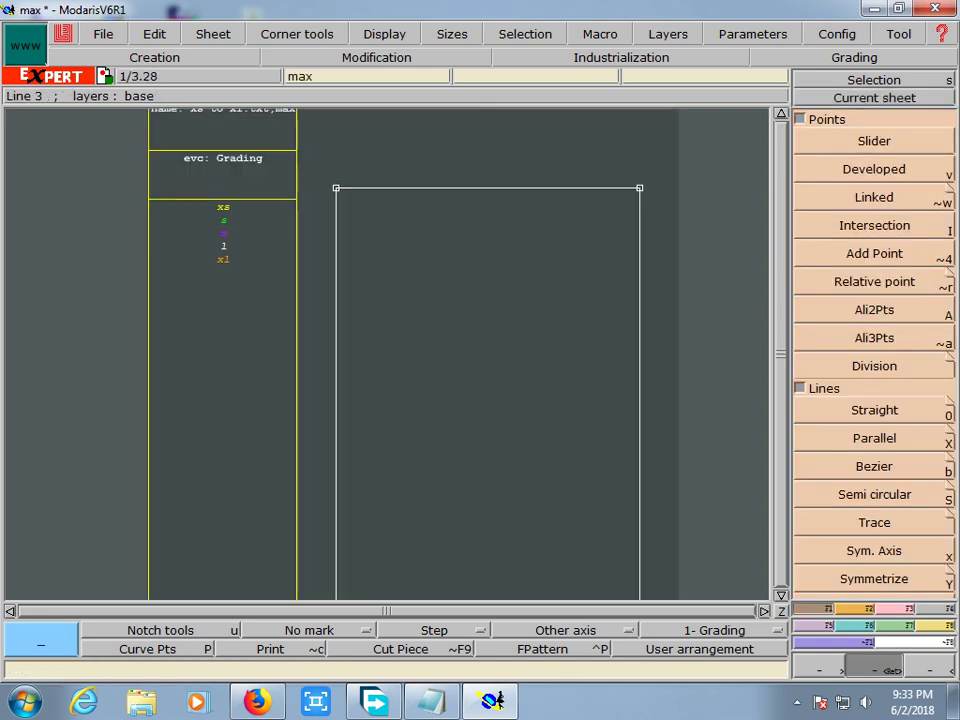
{"action": "left_click_drag", "start_coordinate": [277, 187], "coordinate": [409, 272]}
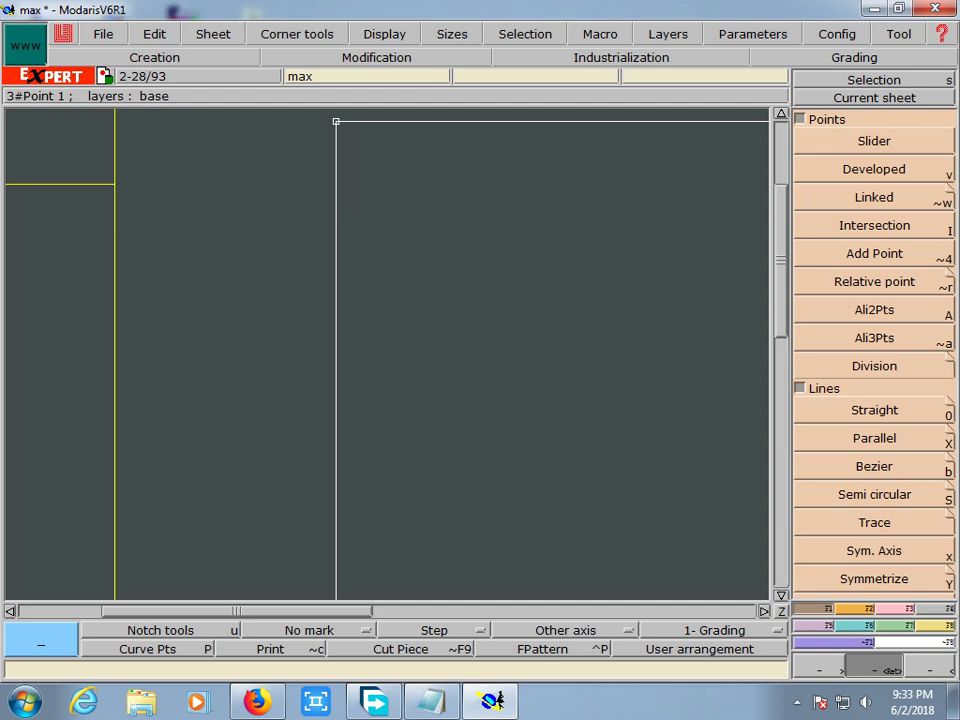
{"action": "scroll", "coordinate": [390, 350], "scroll_direction": "up", "scroll_amount": 1}
{"action": "scroll", "coordinate": [390, 350], "scroll_direction": "up", "scroll_amount": 1}
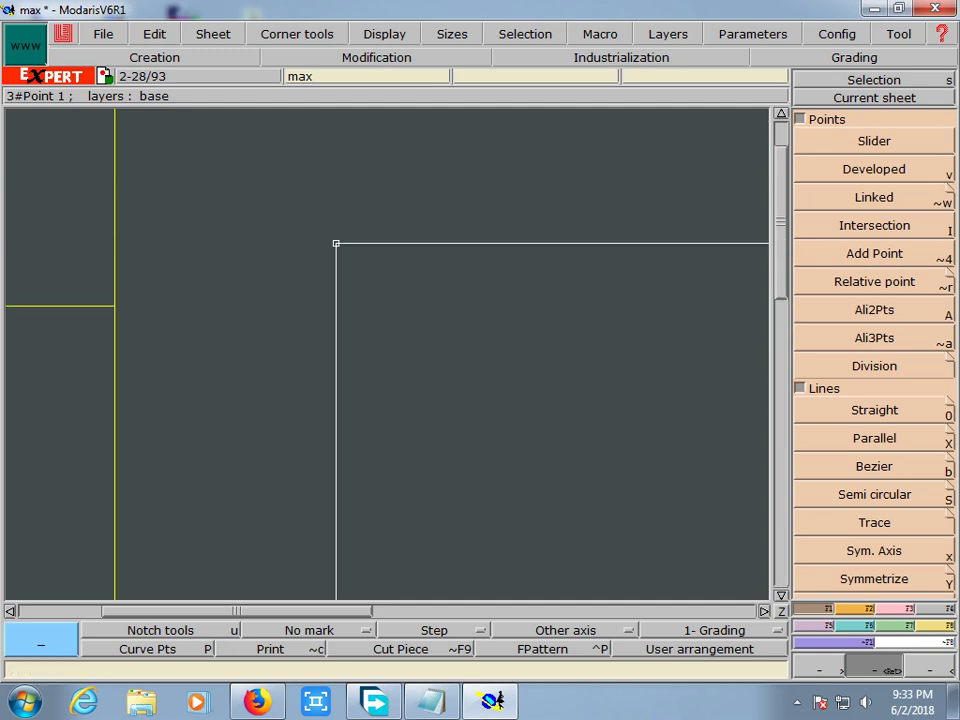
- Place developed points -8 cm and a further -1.5 cm down the rectangle's left edge
{"action": "key", "text": "v"}
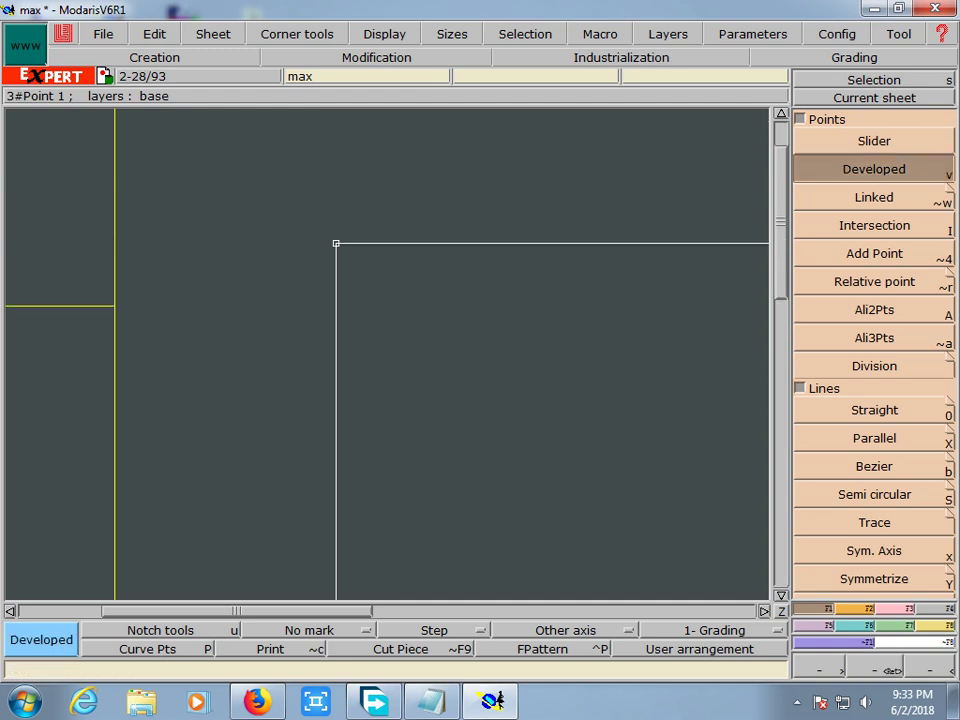
{"action": "left_click", "coordinate": [336, 262]}
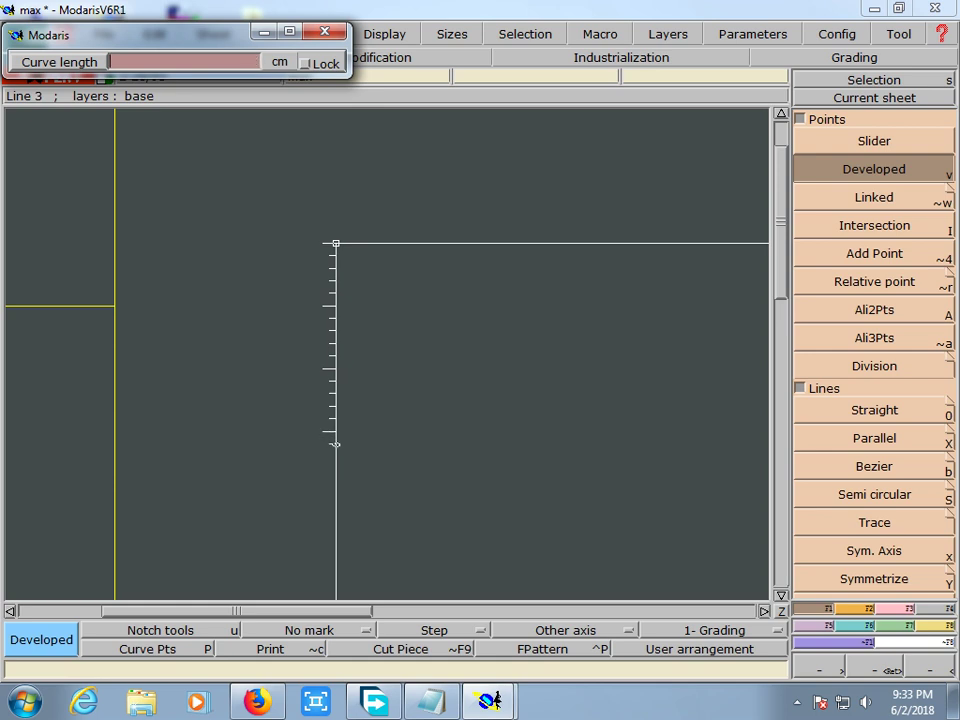
{"action": "type", "text": "-8"}
{"action": "key", "text": "Return"}
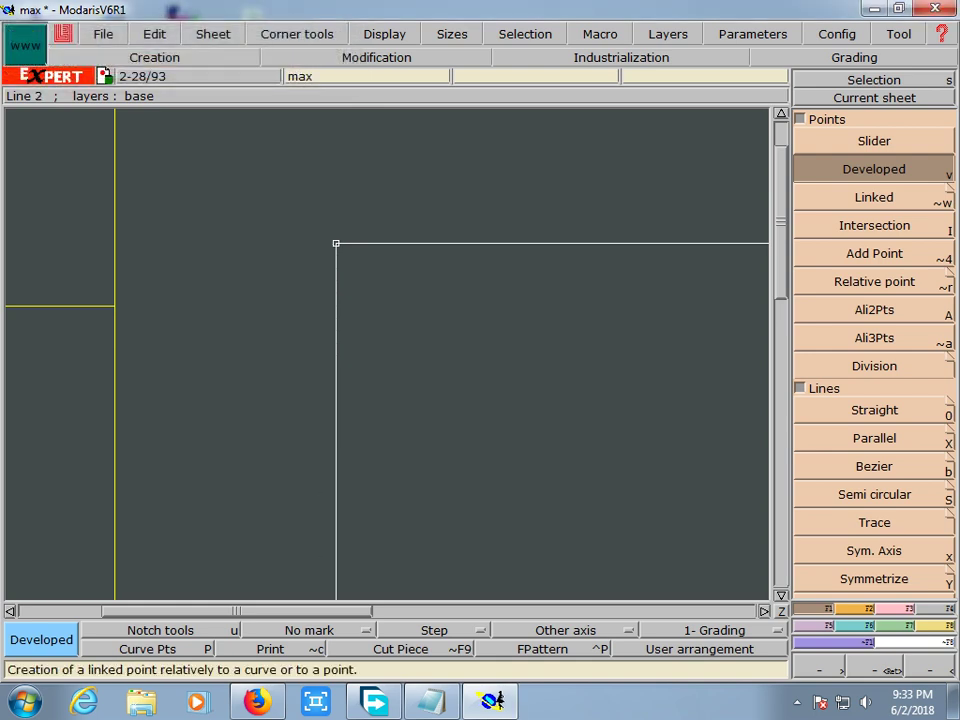
{"action": "left_click", "coordinate": [336, 358]}
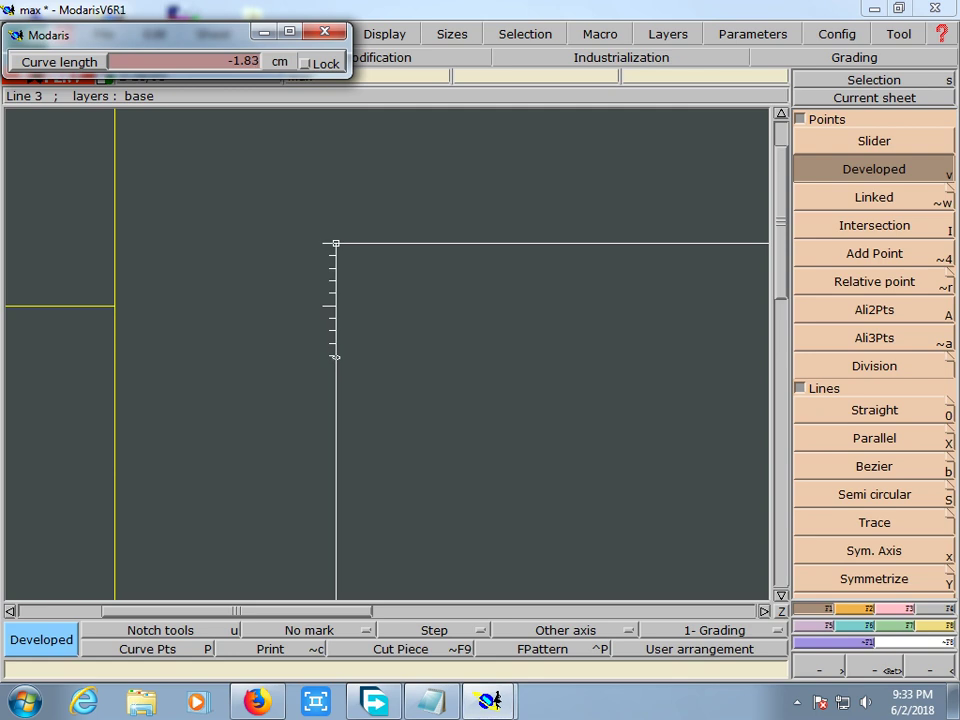
{"action": "type", "text": "-8.00"}
{"action": "type", "text": "-1"}
{"action": "type", "text": ".50"}
{"action": "key", "text": "Return"}
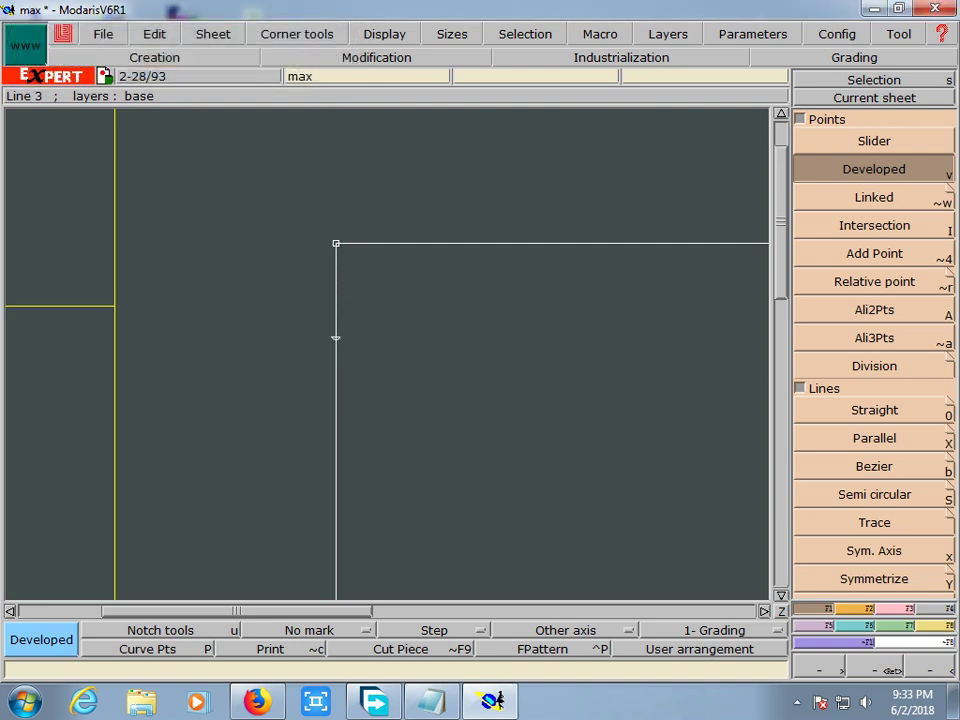
- Place a point 9.75 cm (19.5/2 from Calculator) along the top edge
{"action": "key", "text": "Right"}
{"action": "key", "text": "Right"}
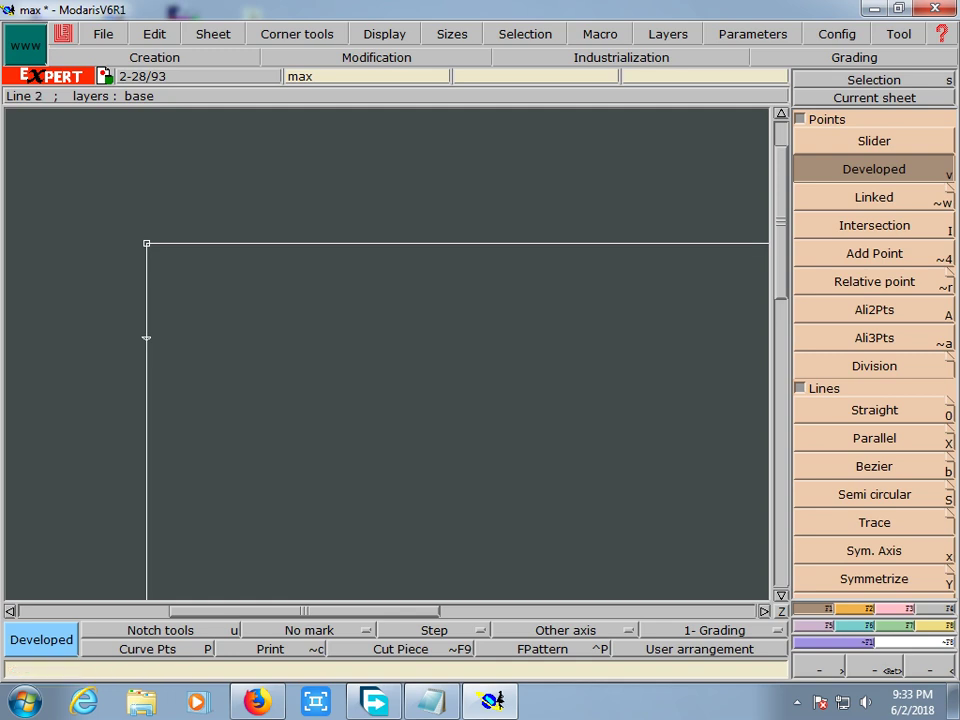
{"action": "left_click", "coordinate": [147, 246]}
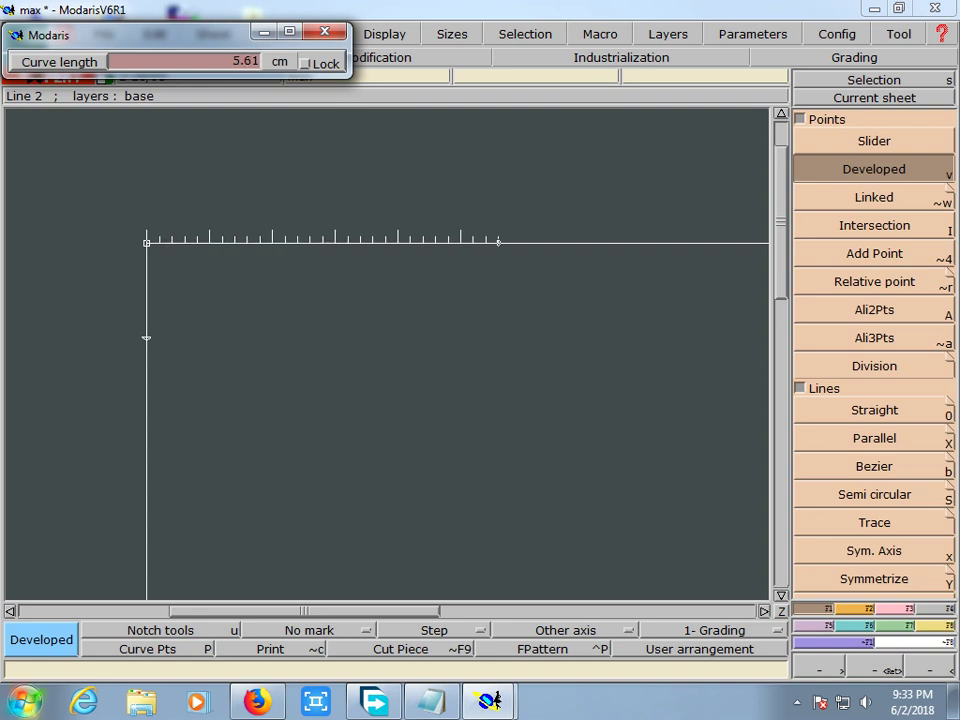
{"action": "key", "text": "super"}
{"action": "left_click", "coordinate": [73, 298]}
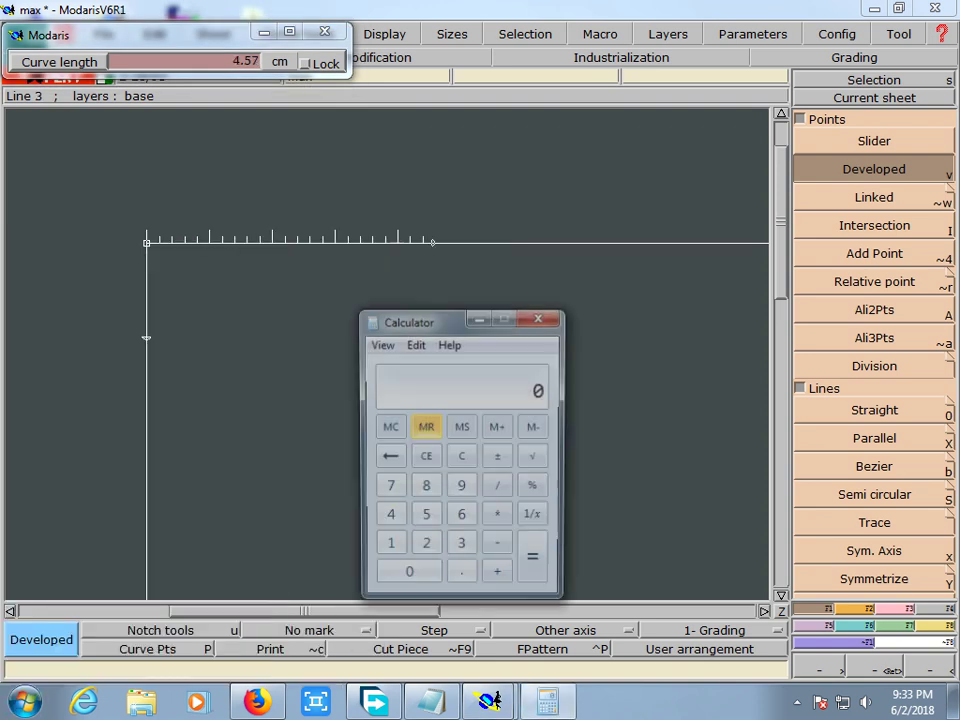
{"action": "type", "text": "1"}
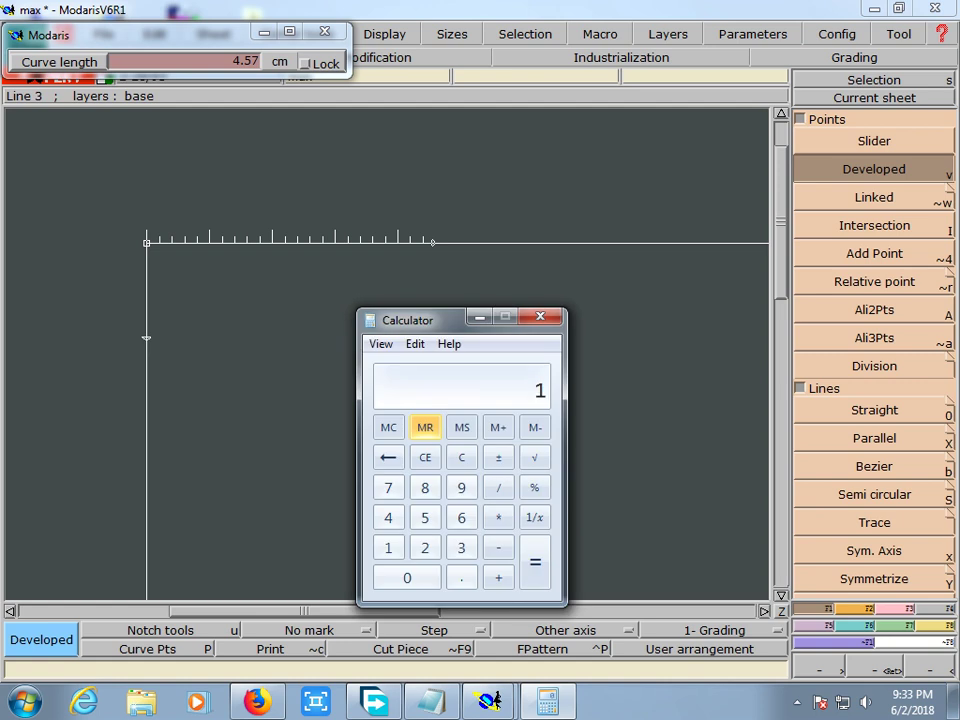
{"action": "type", "text": "9.5"}
{"action": "left_click", "coordinate": [498, 487]}
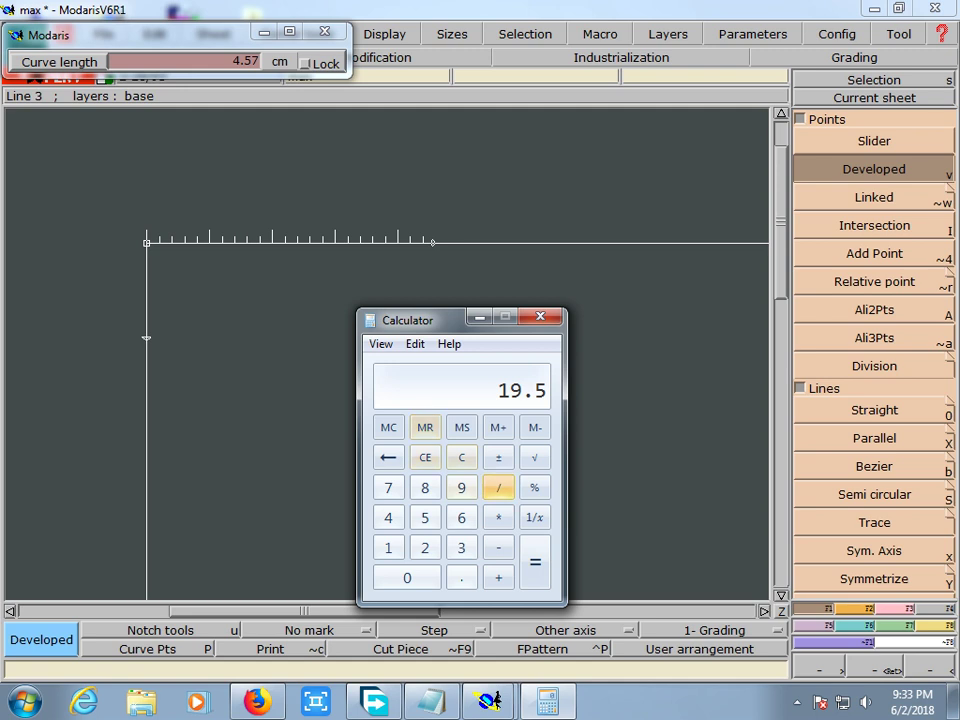
{"action": "type", "text": "2"}
{"action": "key", "text": "Return"}
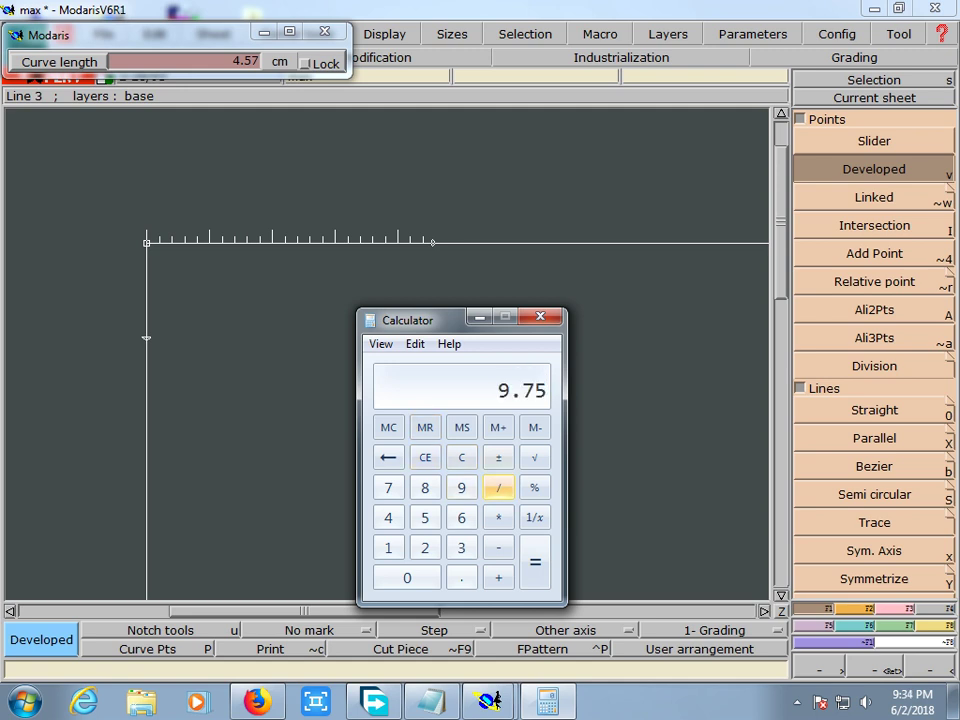
{"action": "key", "text": "alt+Tab"}
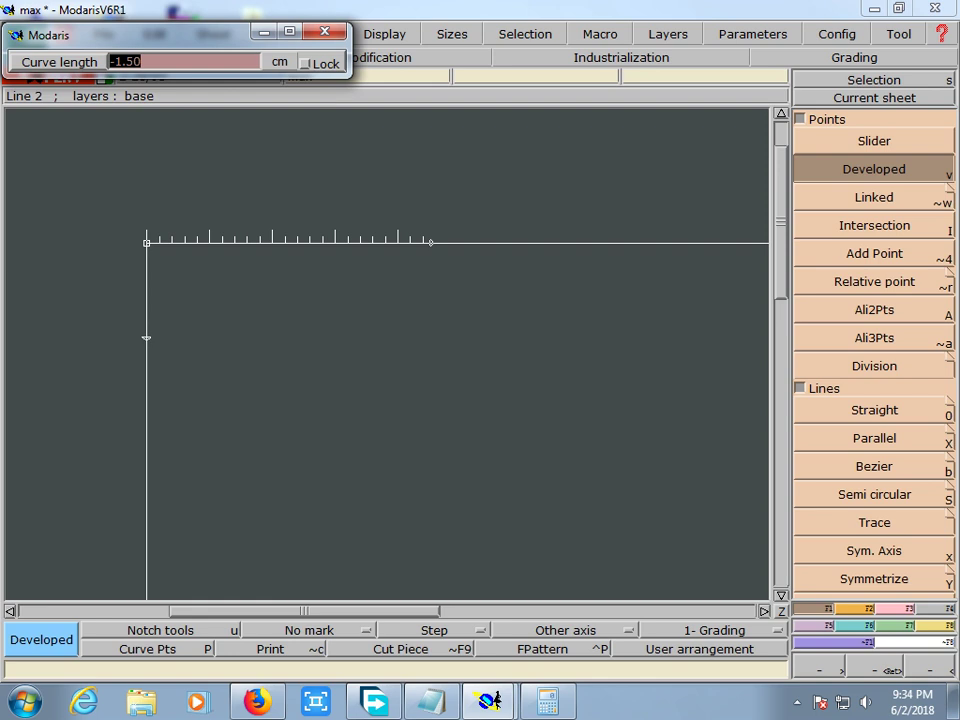
{"action": "type", "text": "9.75"}
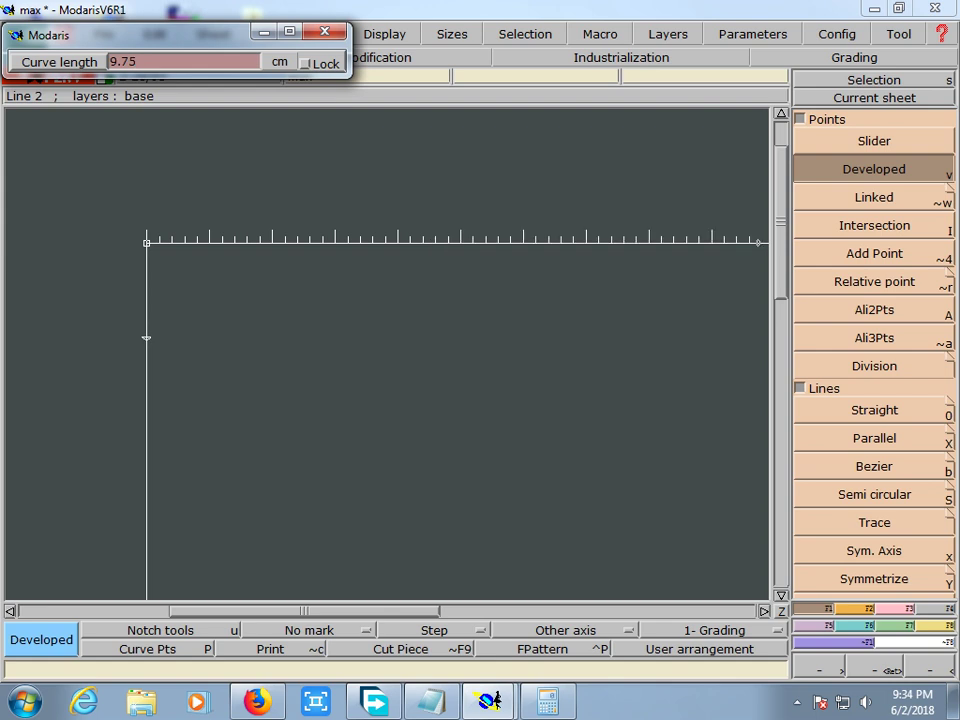
{"action": "key", "text": "Return"}
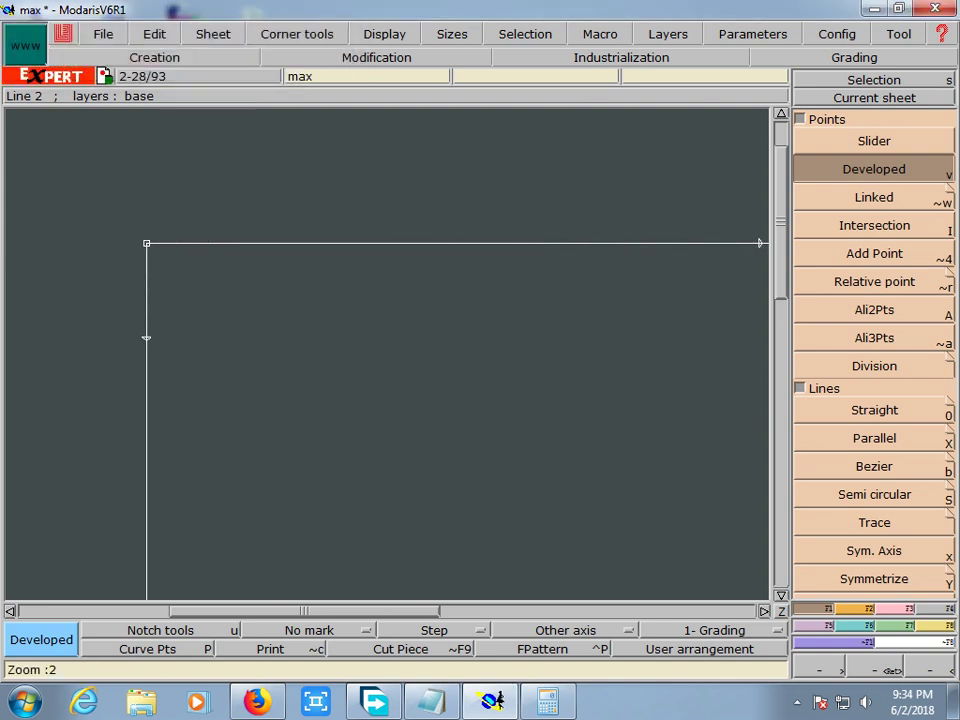
{"action": "key", "text": "minus"}
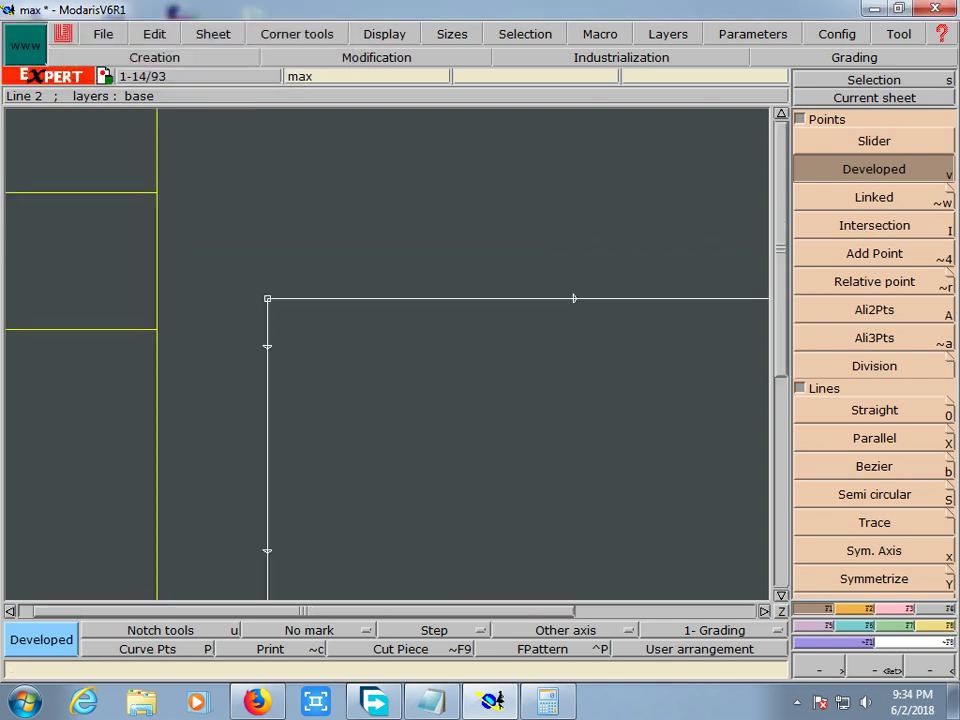
{"action": "scroll", "coordinate": [387, 355], "scroll_direction": "down", "scroll_amount": 1}
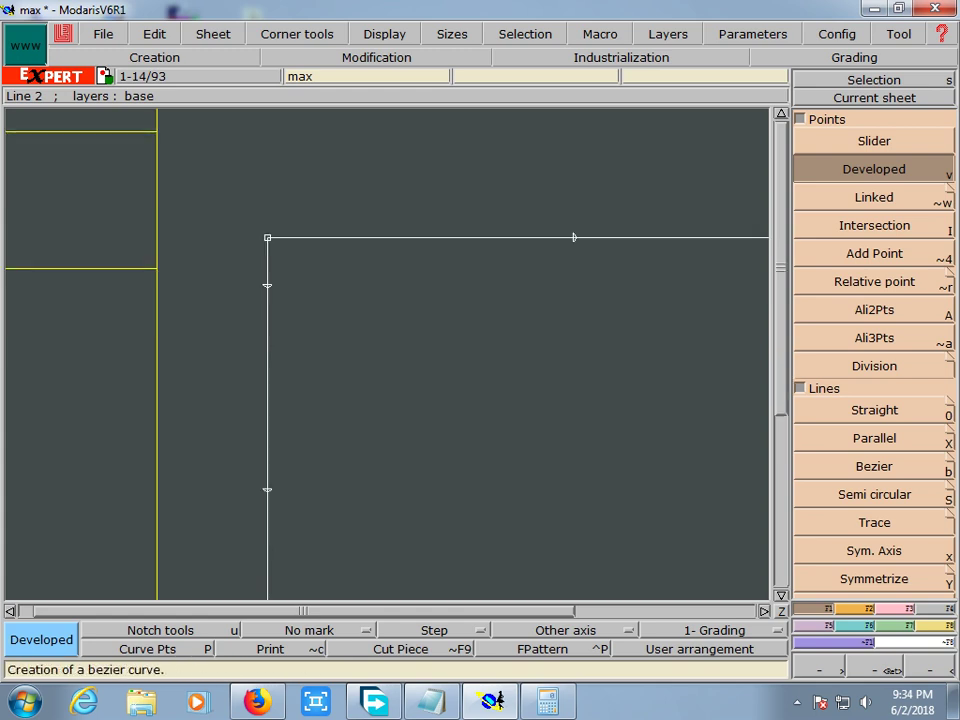
- Draw Bezier lines from the 8 cm and 1.5 cm left-edge points to the 9.75 cm top point
{"action": "key", "text": "b"}
{"action": "left_click", "coordinate": [267, 488]}
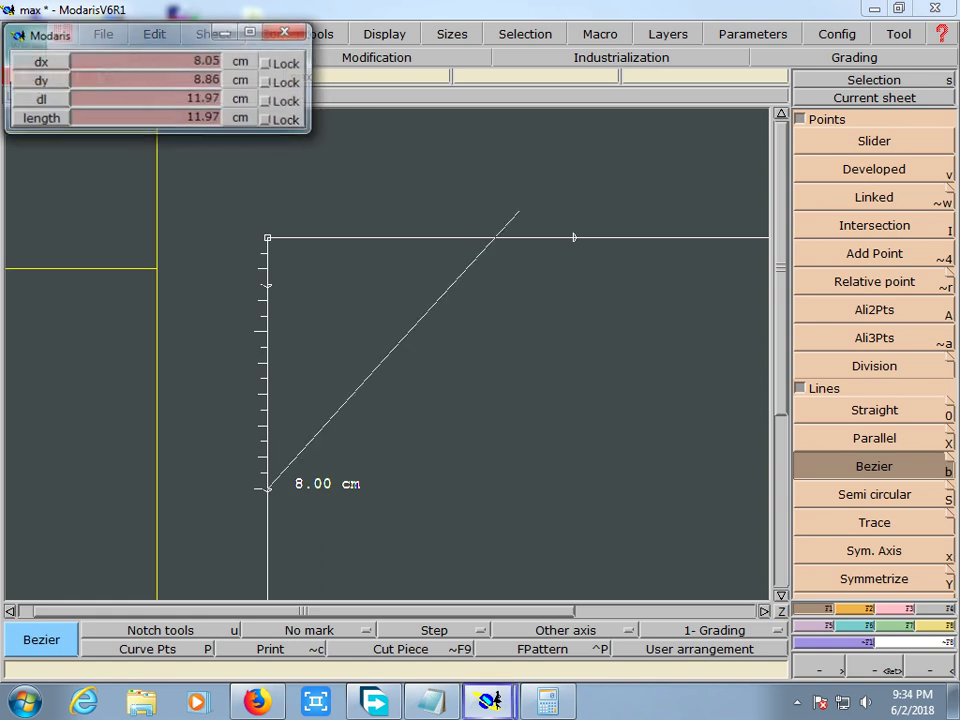
{"action": "left_click", "coordinate": [573, 238]}
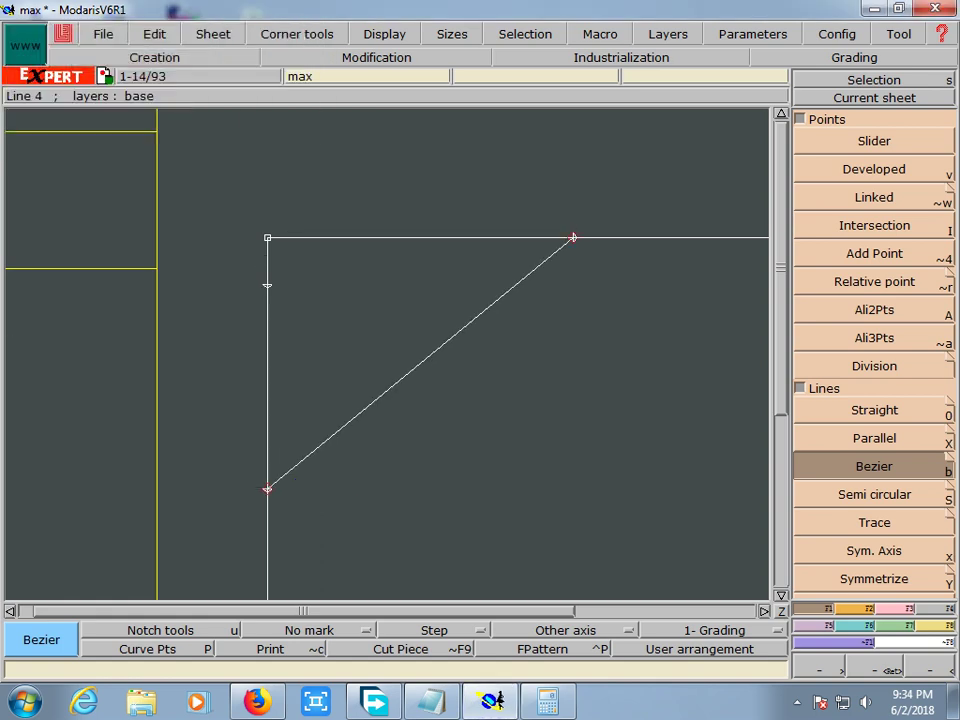
{"action": "left_click", "coordinate": [267, 285]}
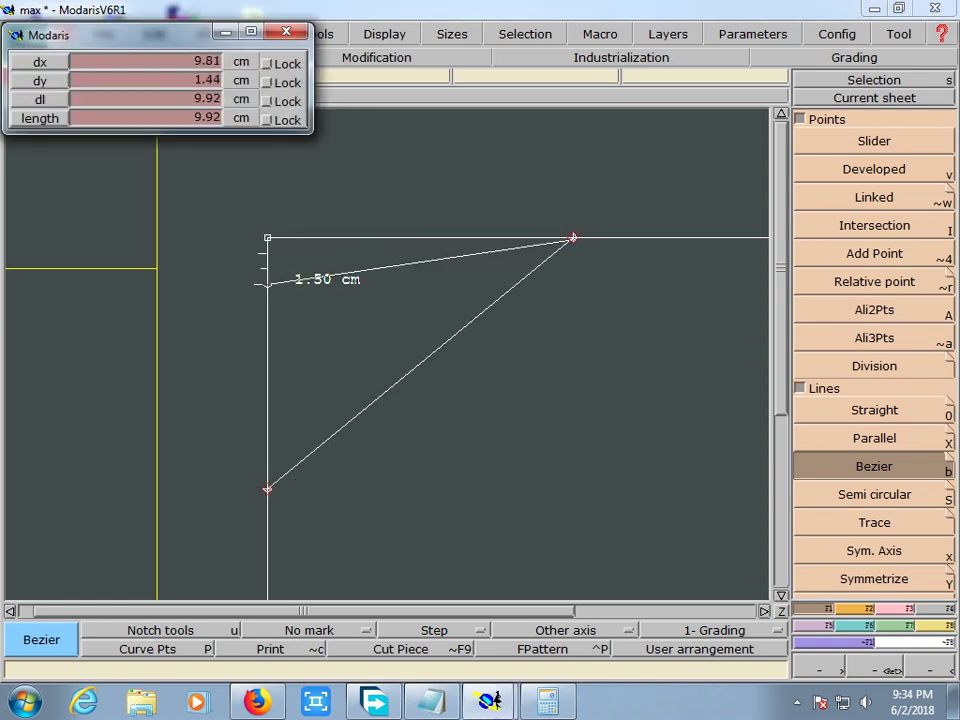
{"action": "left_click", "coordinate": [573, 238]}
{"action": "left_click", "coordinate": [573, 238]}
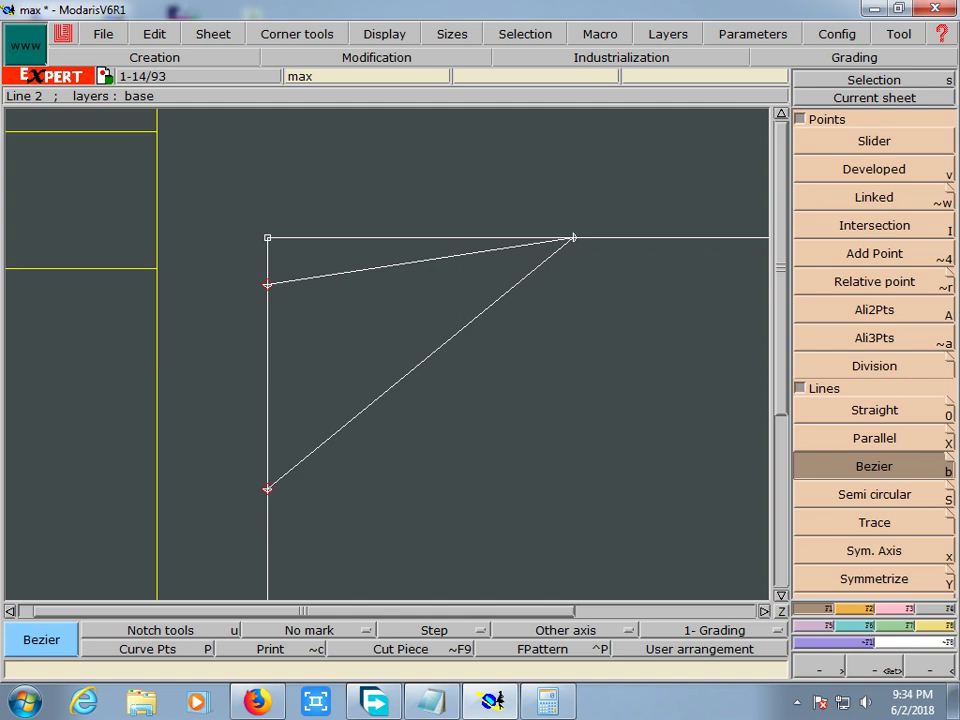
{"action": "scroll", "coordinate": [390, 355], "scroll_direction": "right", "scroll_amount": 3}
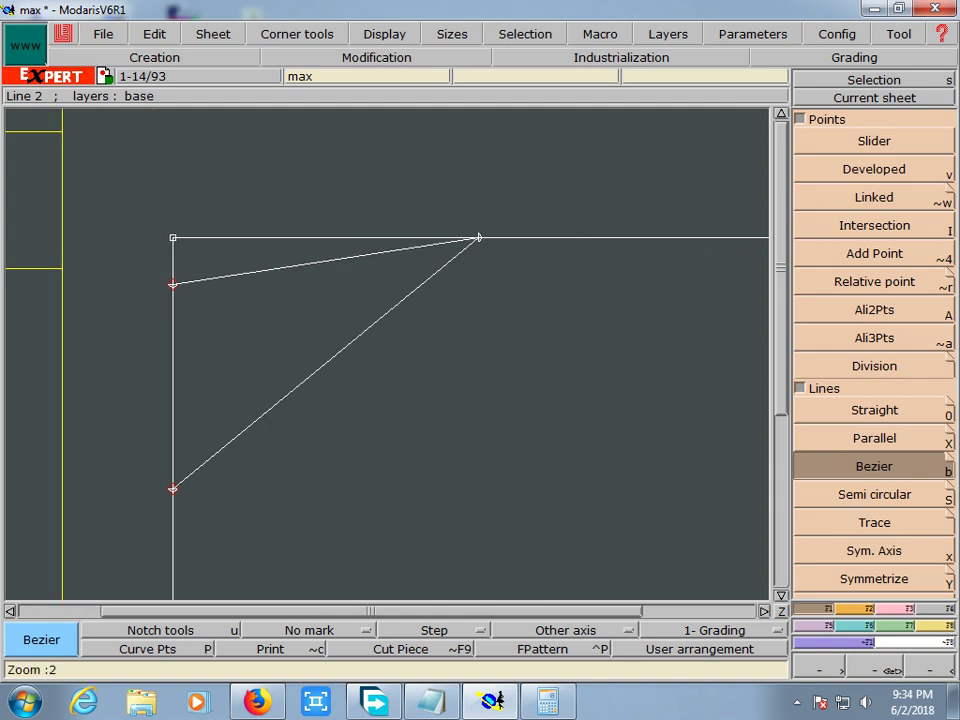
{"action": "scroll", "coordinate": [386, 354], "scroll_direction": "down", "scroll_amount": 1}
{"action": "scroll", "coordinate": [390, 350], "scroll_direction": "down", "scroll_amount": 1}
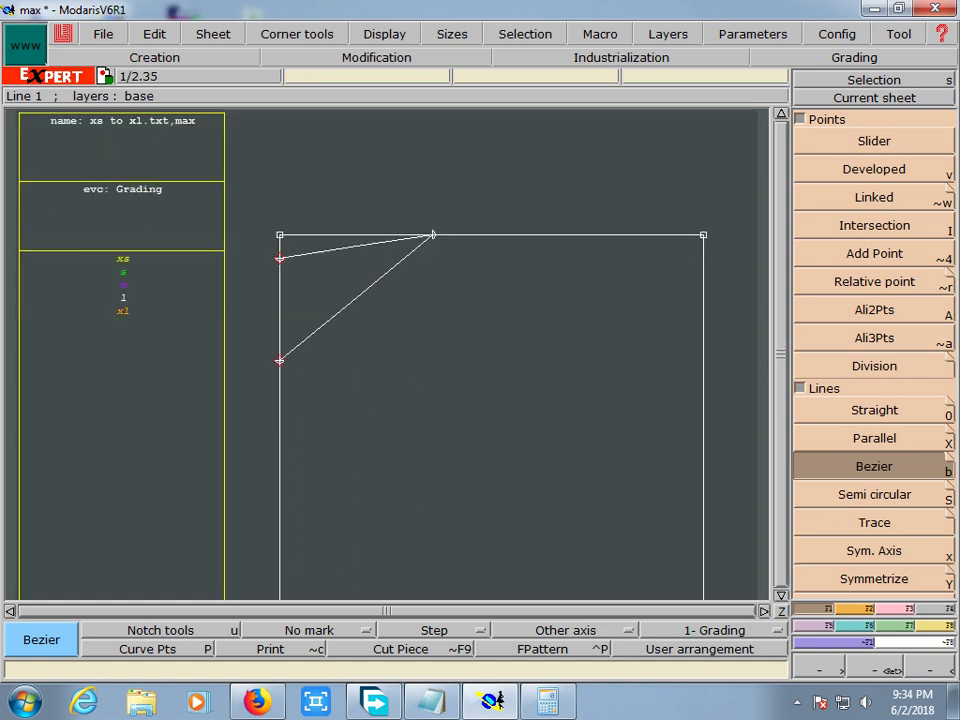
{"action": "scroll", "coordinate": [390, 350], "scroll_direction": "down", "scroll_amount": 1}
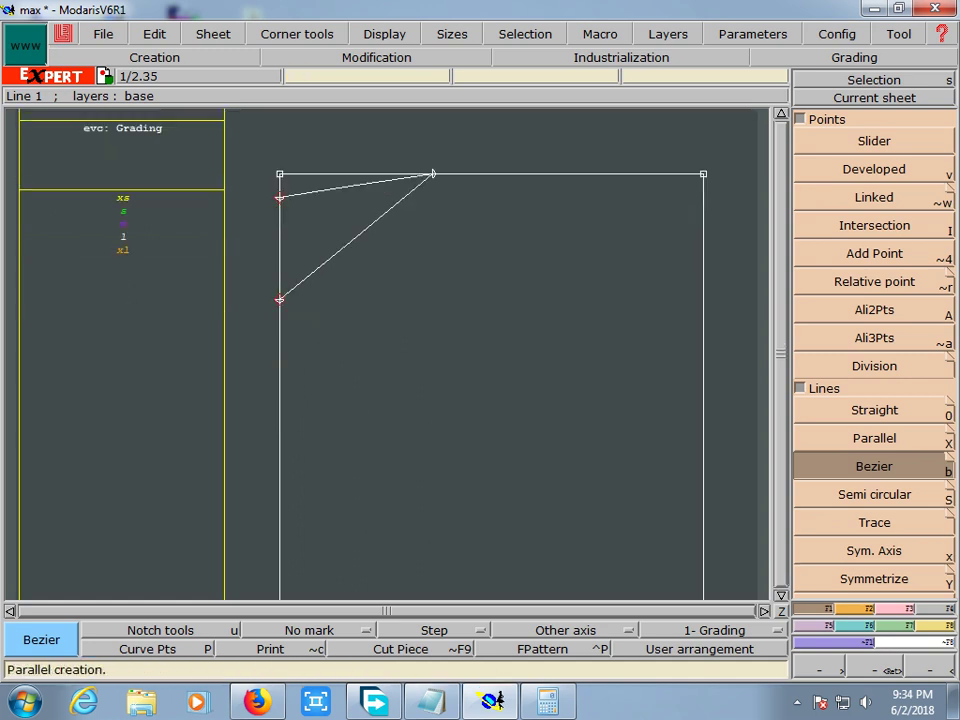
- Add a line parallel to the frame's top edge at distance -4 cm
{"action": "left_click", "coordinate": [874, 438]}
{"action": "left_click", "coordinate": [490, 174]}
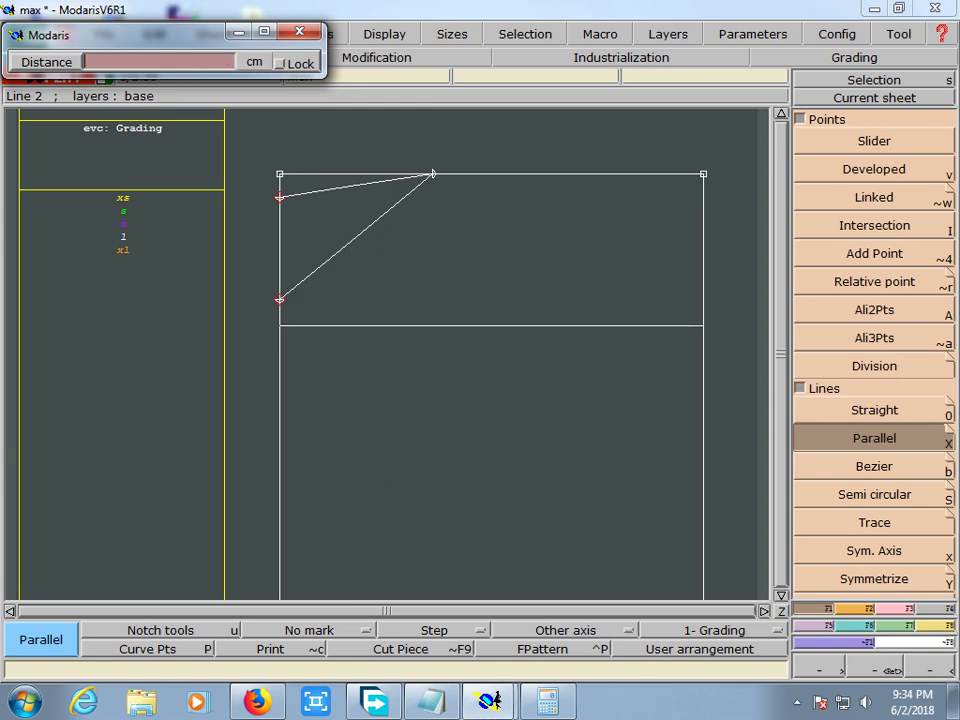
{"action": "type", "text": "4"}
{"action": "key", "text": "BackSpace"}
{"action": "type", "text": "-"}
{"action": "type", "text": "4"}
{"action": "key", "text": "Return"}
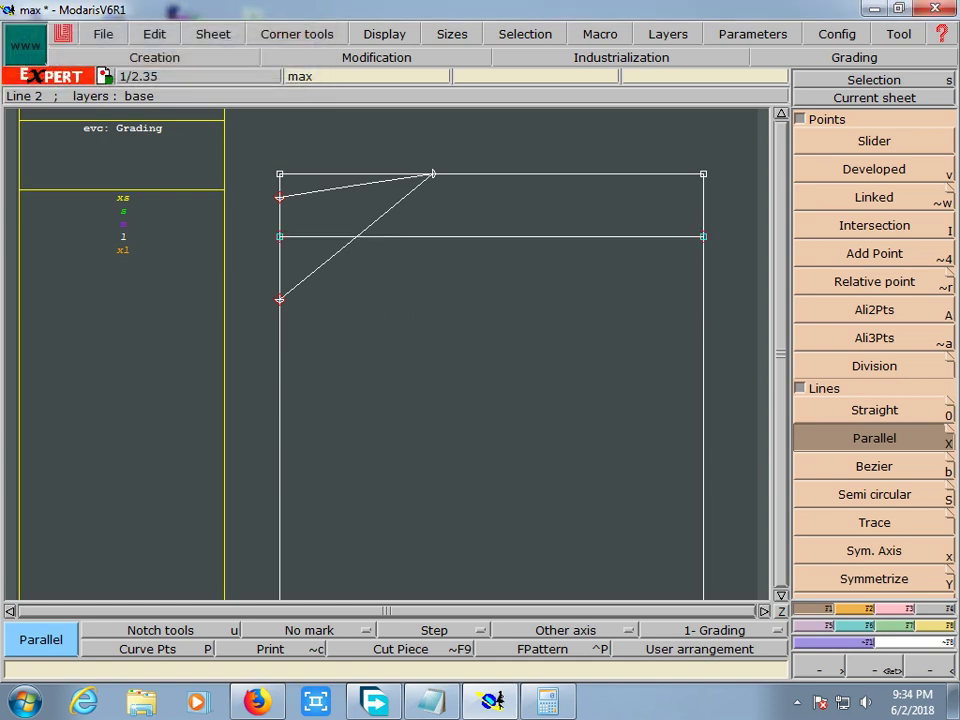
{"action": "left_click", "coordinate": [874, 410]}
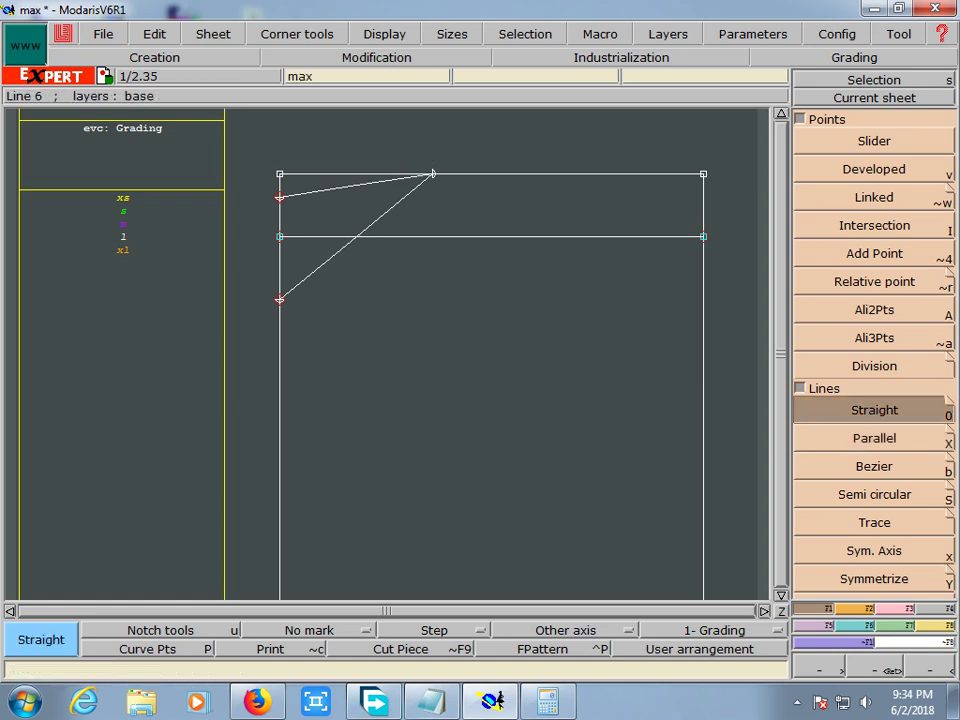
- Open the Untitled-1 chart image from the desktop max folder
{"action": "left_click", "coordinate": [875, 8]}
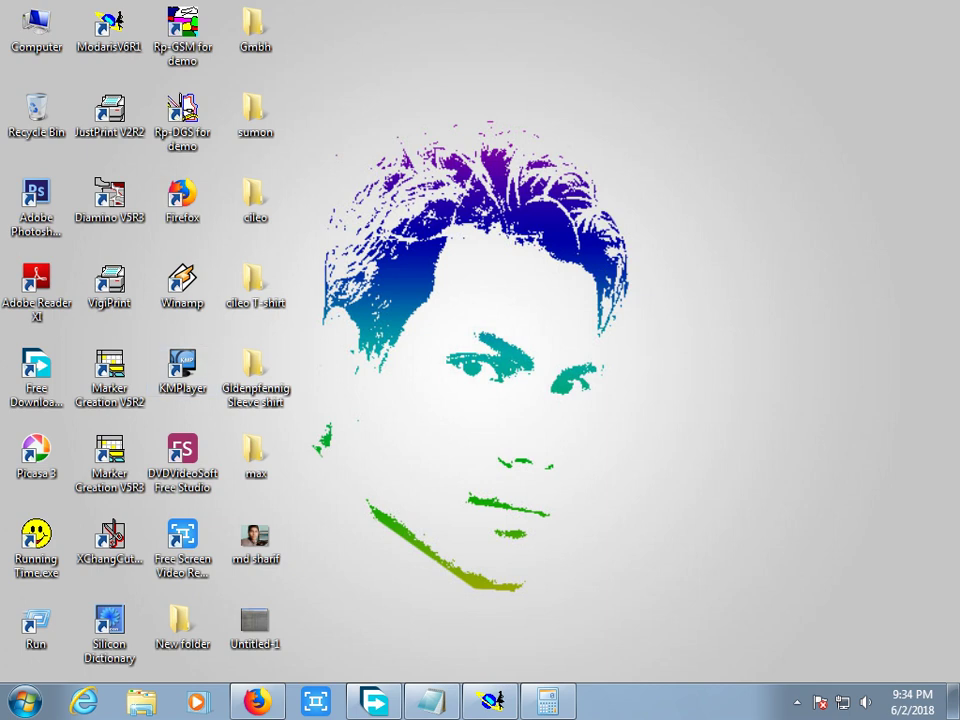
{"action": "double_click", "coordinate": [255, 450]}
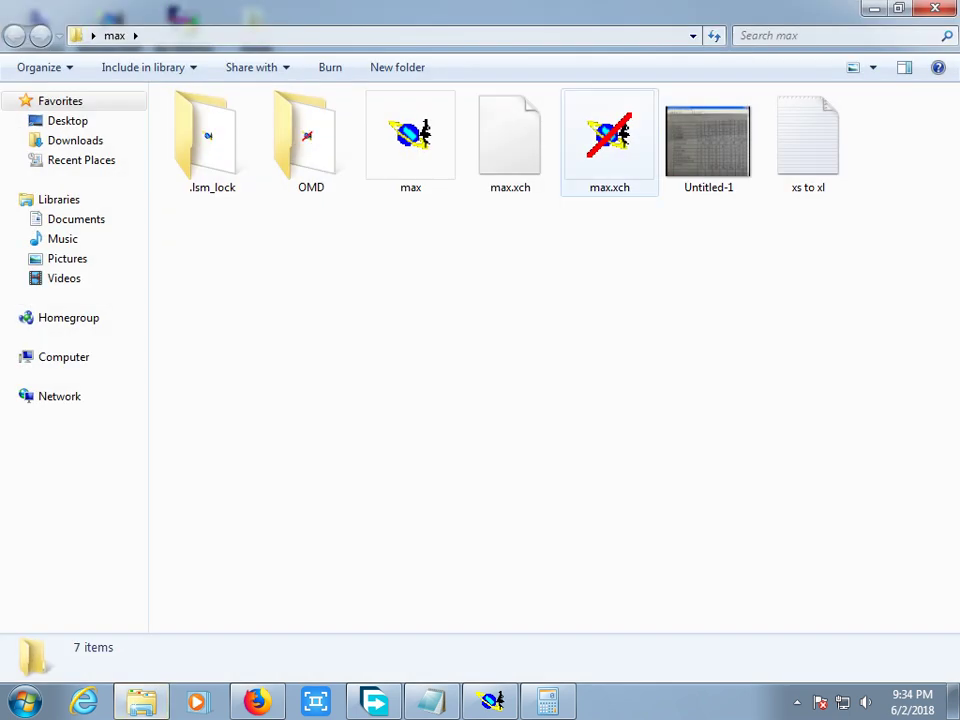
{"action": "left_click", "coordinate": [708, 140]}
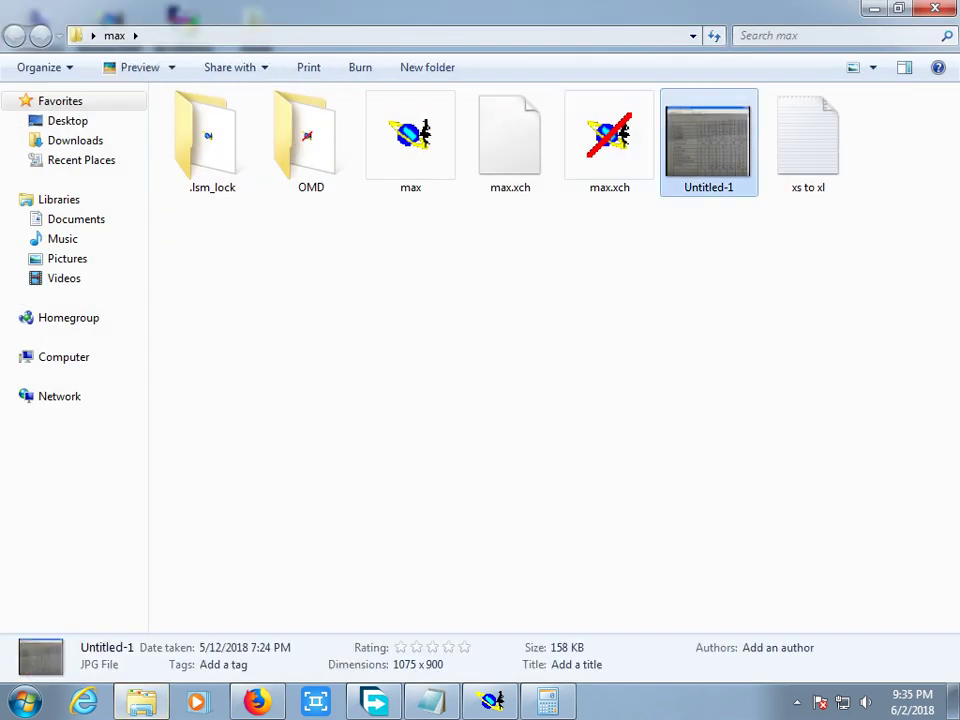
{"action": "double_click", "coordinate": [708, 140]}
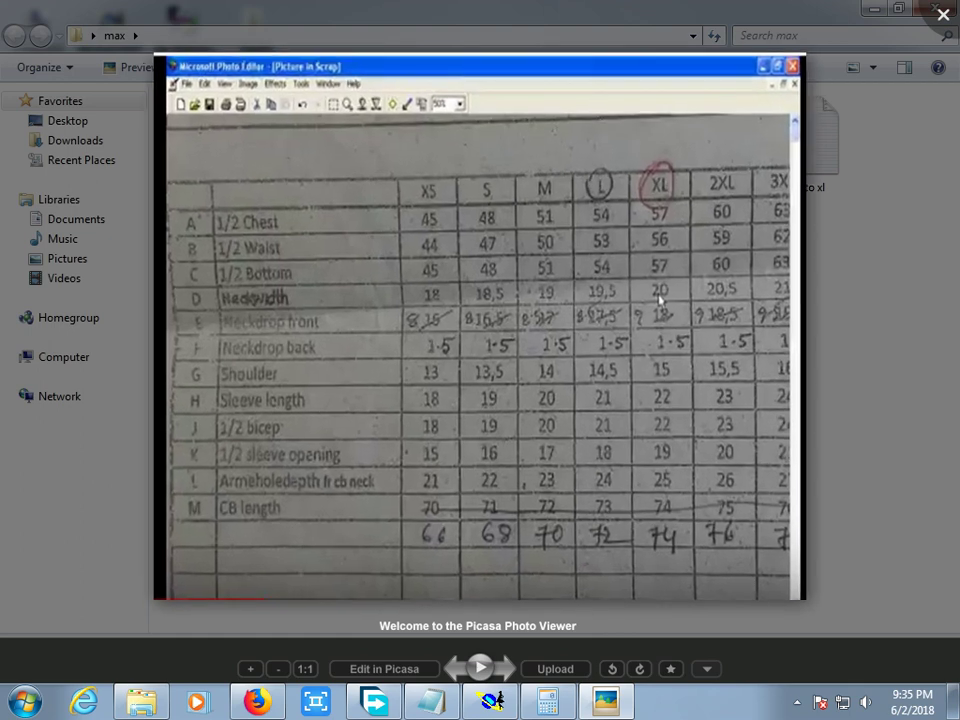
- Zoom through the Untitled-1 size chart, then close it and return to Modaris
{"action": "scroll", "coordinate": [659, 298], "scroll_direction": "up", "scroll_amount": 2}
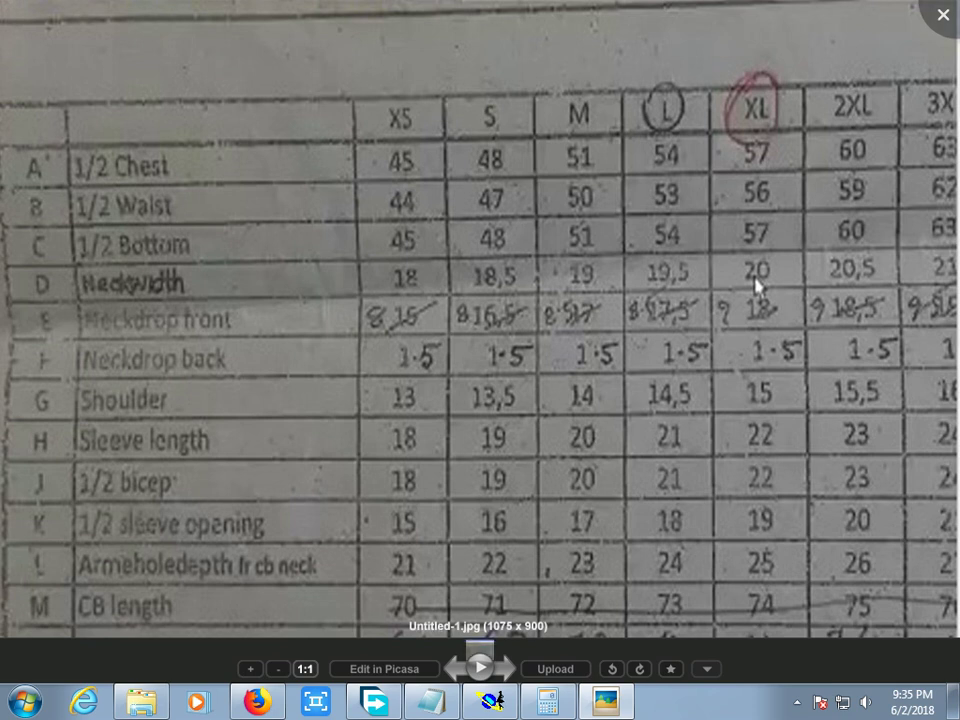
{"action": "scroll", "coordinate": [757, 287], "scroll_direction": "down", "scroll_amount": 3}
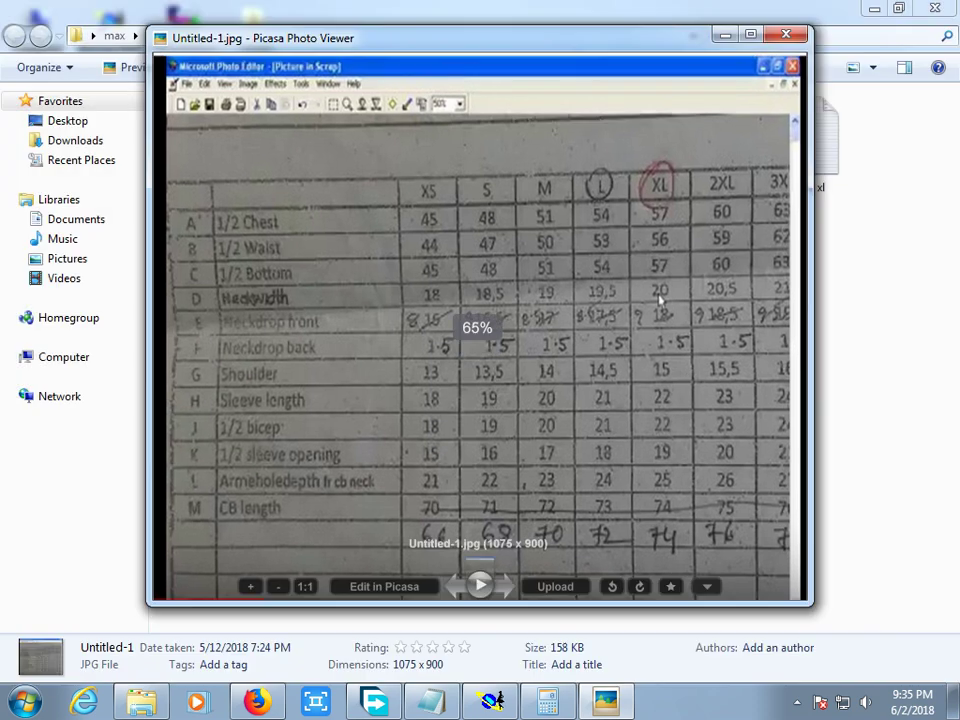
{"action": "key", "text": "super+d"}
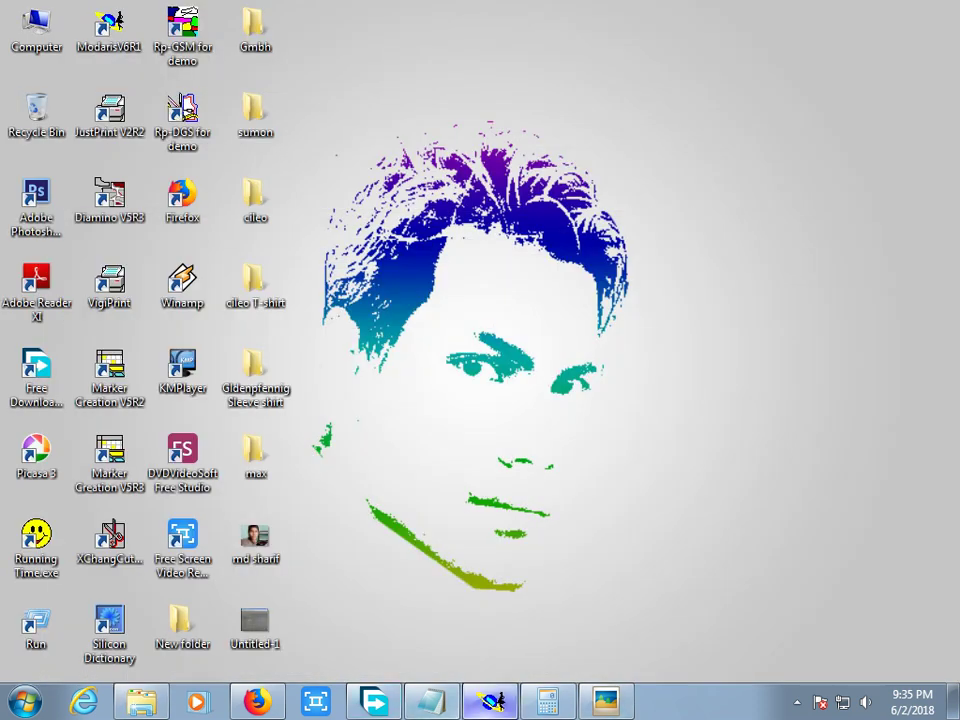
{"action": "left_click", "coordinate": [490, 701]}
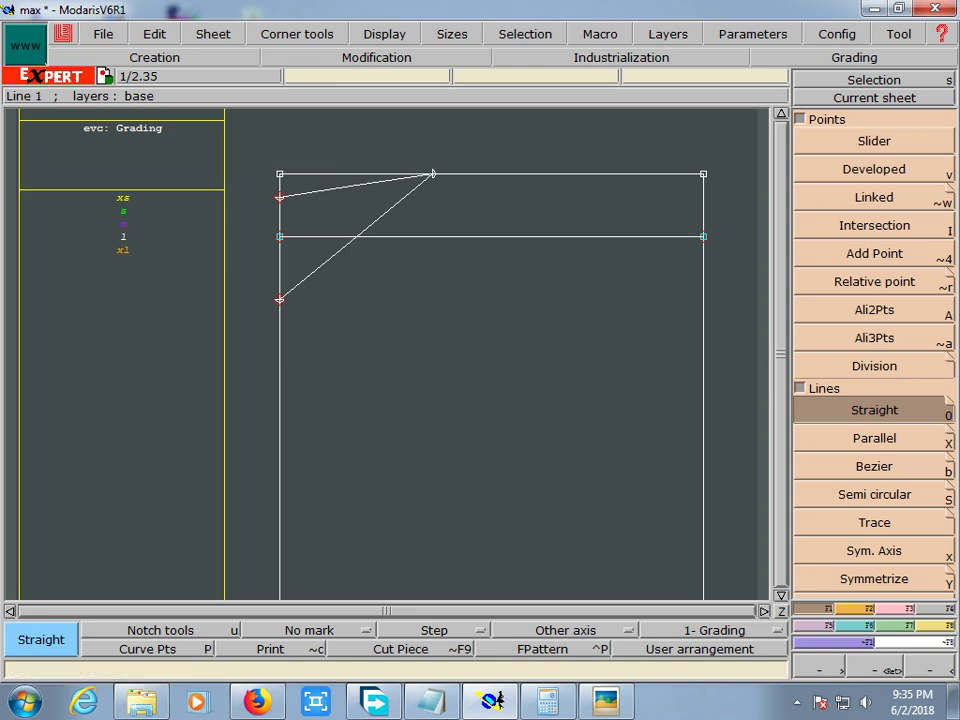
- Draw a 14.50 cm straight line from the 9.75 cm neck point down to the parallel line
{"action": "left_click", "coordinate": [433, 174]}
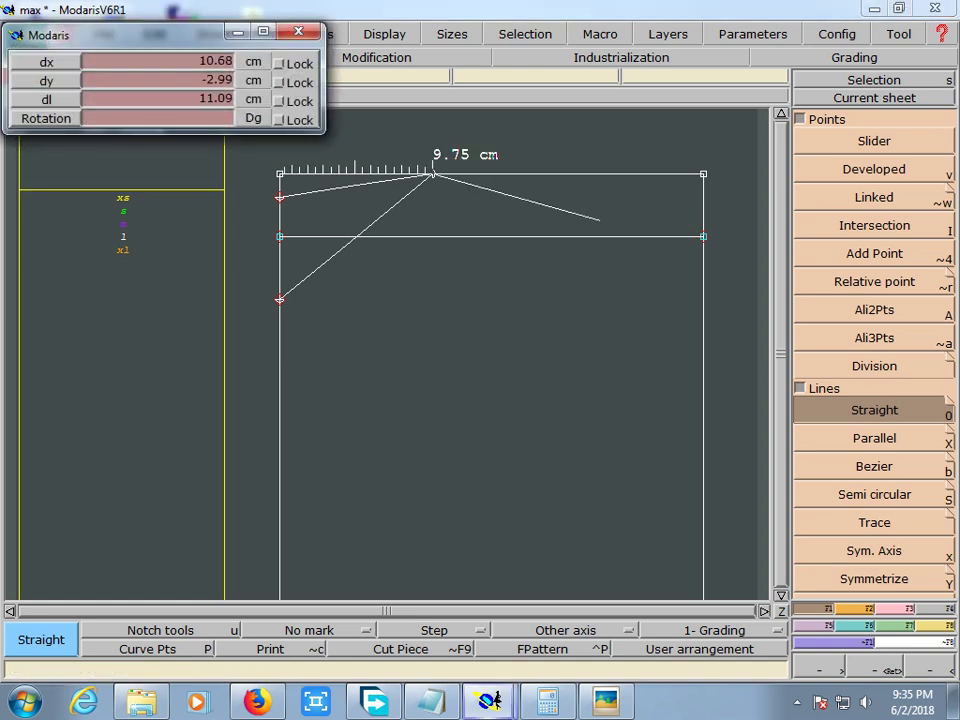
{"action": "left_click", "coordinate": [84, 99]}
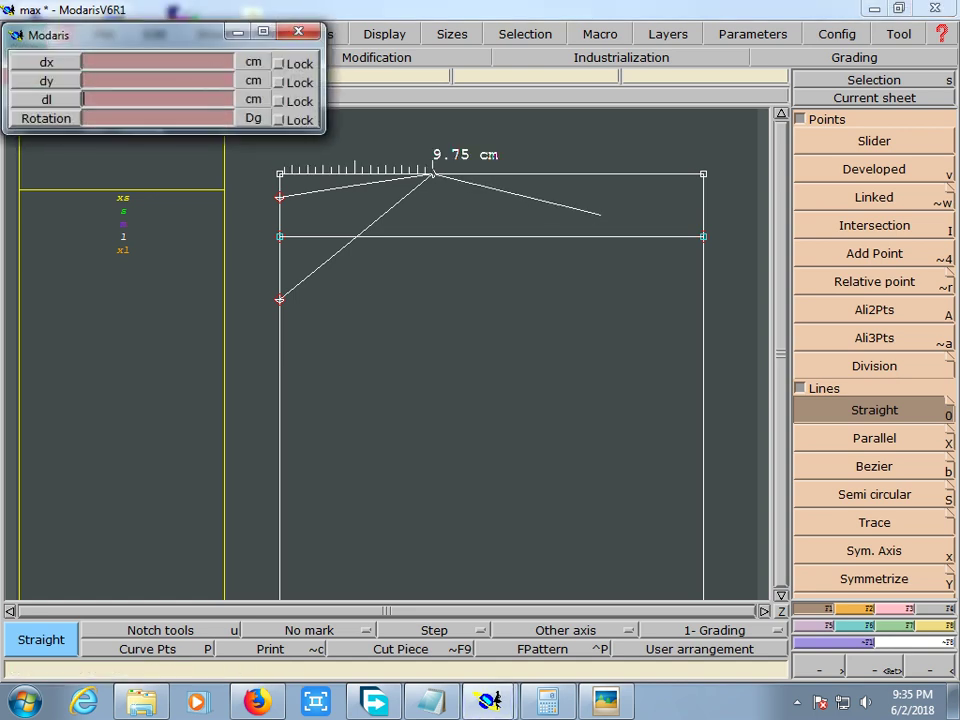
{"action": "type", "text": "14.50"}
{"action": "key", "text": "Return"}
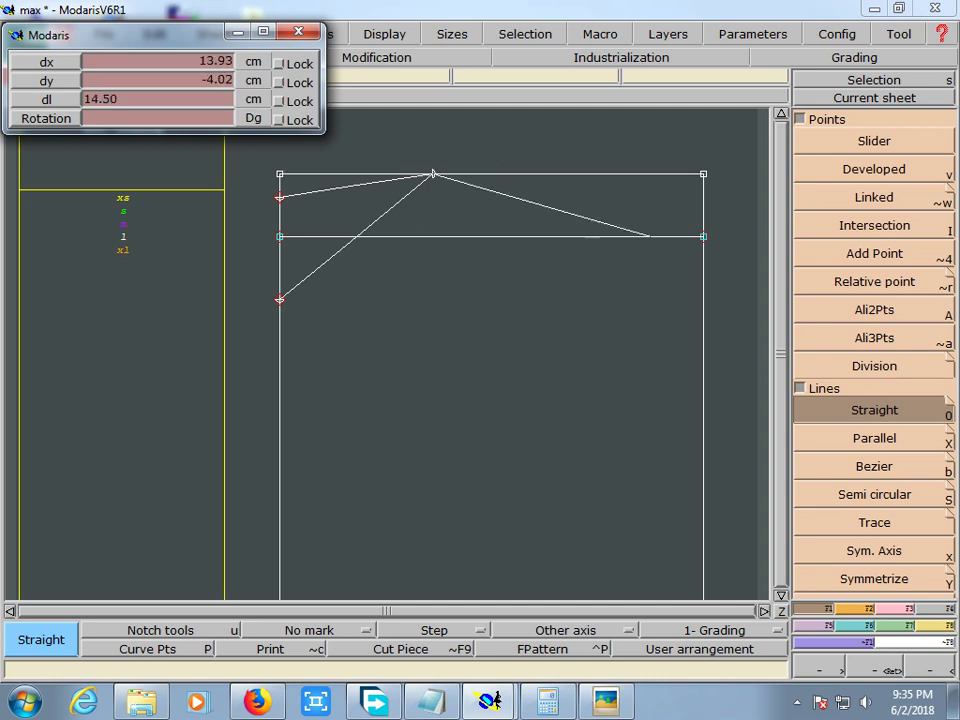
{"action": "left_click", "coordinate": [650, 236]}
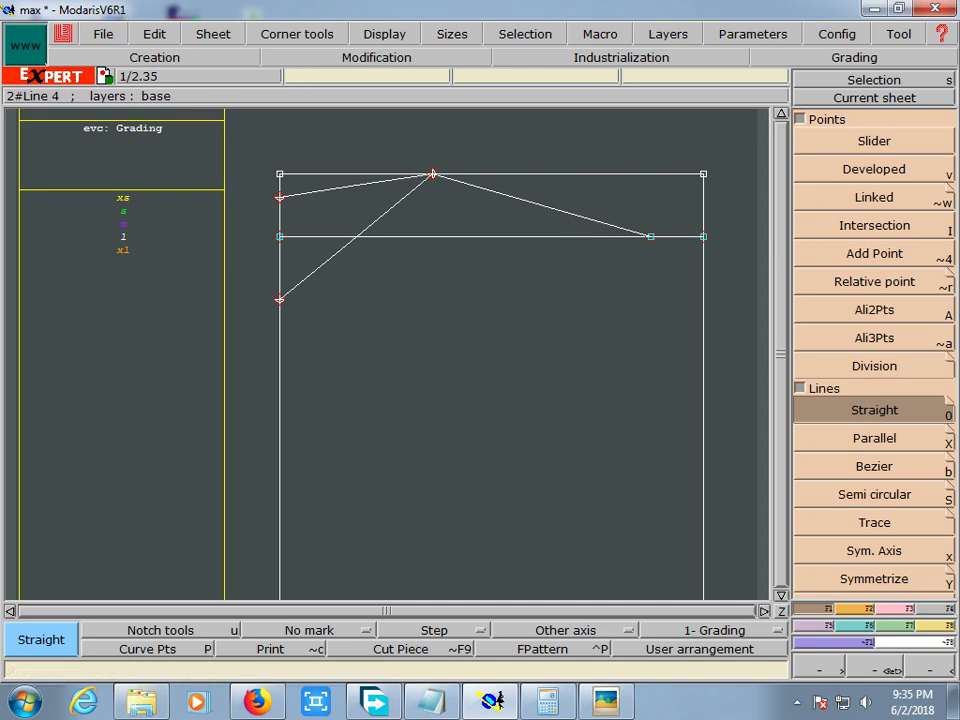
{"action": "left_click", "coordinate": [874, 669]}
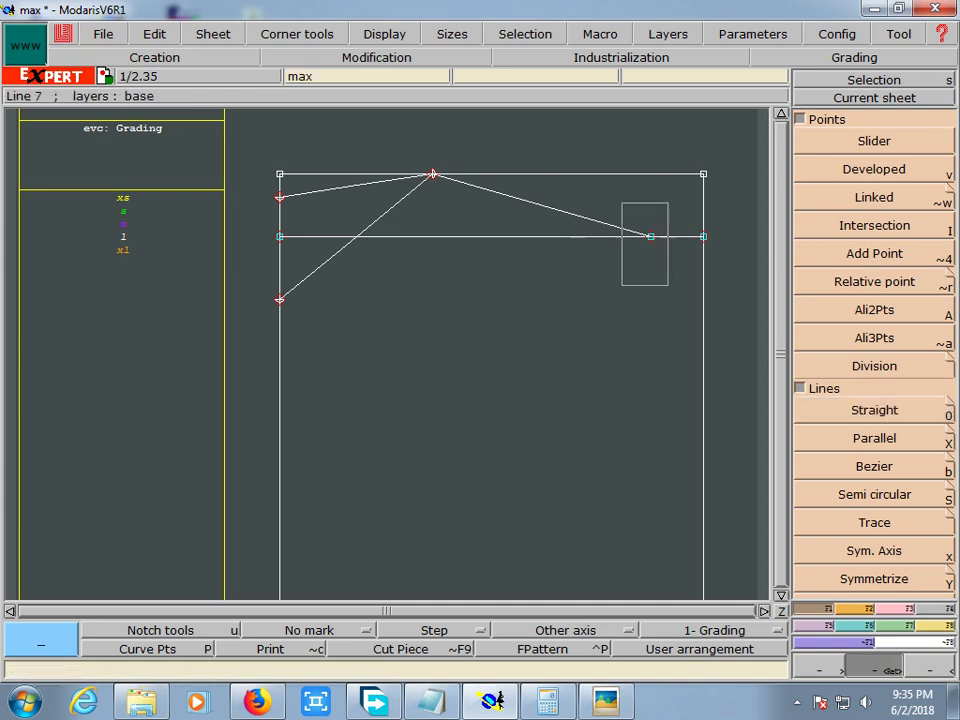
- Move the shoulder line 0.02 cm so its lower end snaps exactly onto the parallel line
{"action": "left_click_drag", "start_coordinate": [621, 204], "coordinate": [664, 279]}
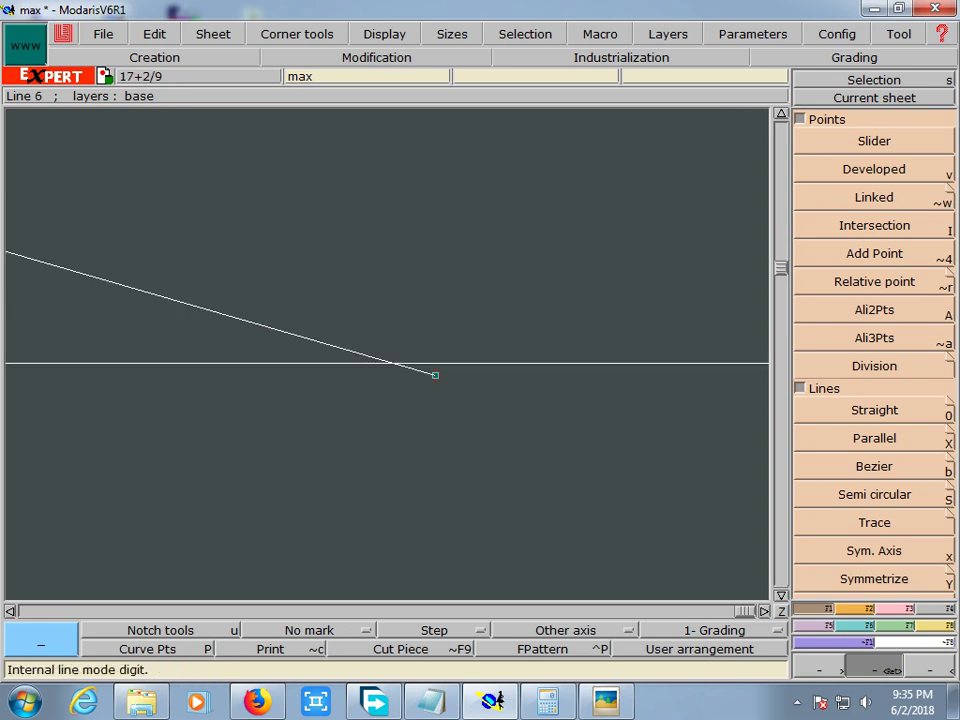
{"action": "left_click", "coordinate": [376, 57]}
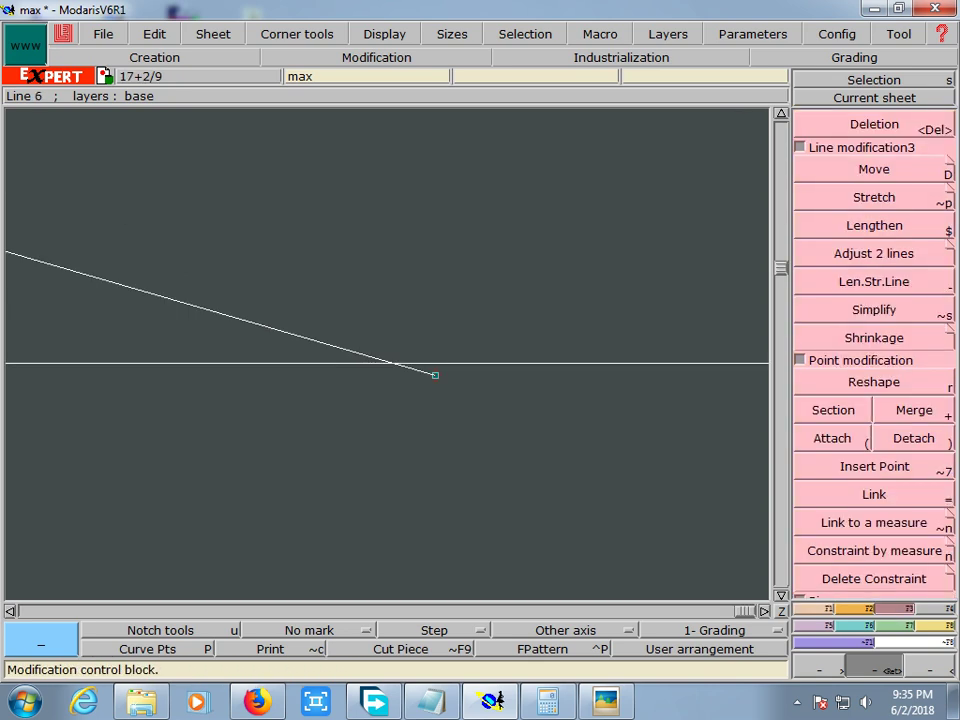
{"action": "key", "text": "shift+d"}
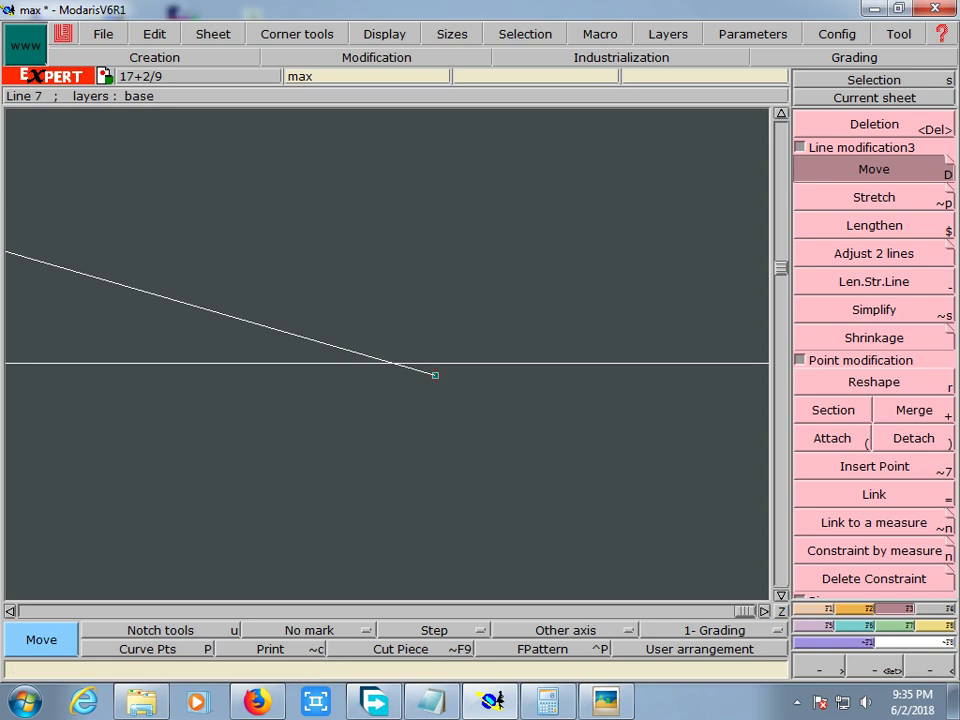
{"action": "left_click", "coordinate": [435, 375]}
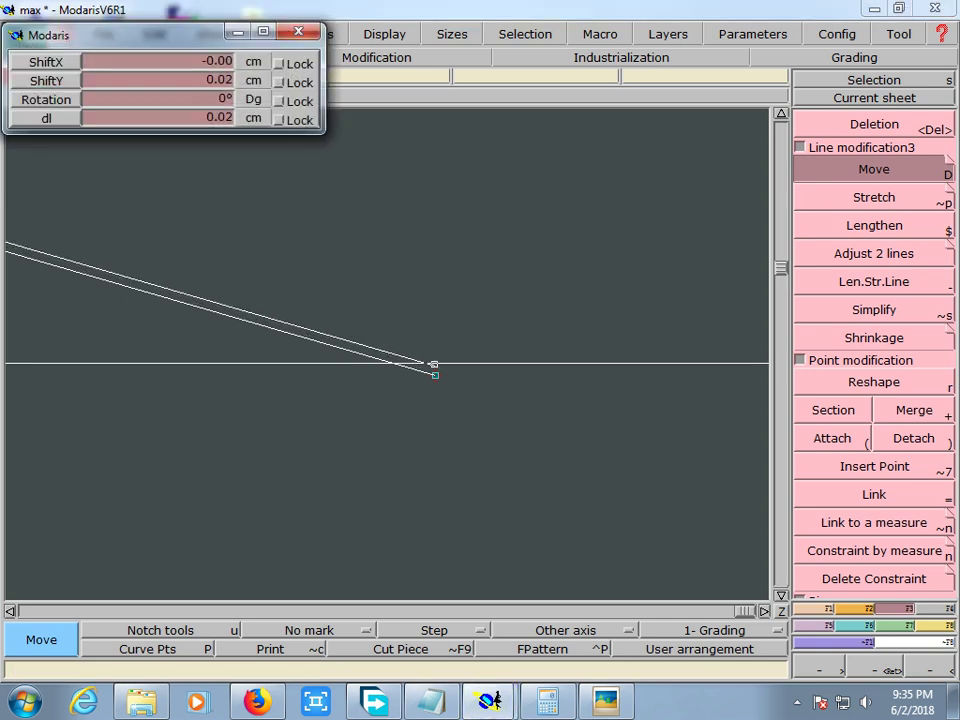
{"action": "left_click", "coordinate": [433, 363]}
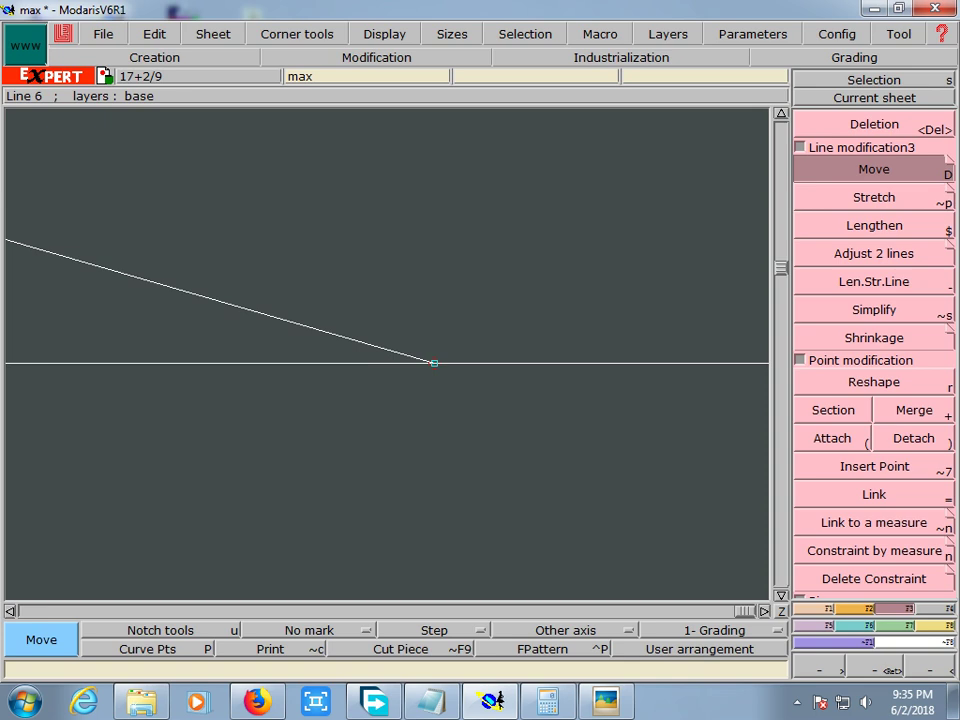
{"action": "middle_click_drag", "start_coordinate": [434, 362], "coordinate": [390, 354]}
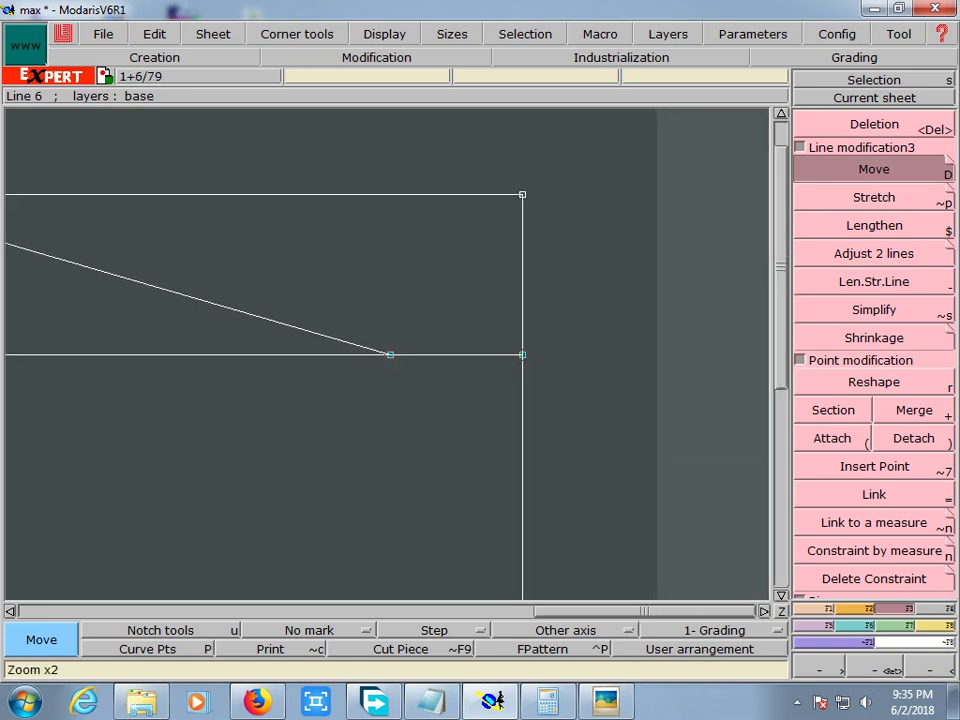
{"action": "middle_click_drag", "start_coordinate": [390, 354], "coordinate": [580, 354]}
{"action": "scroll", "coordinate": [392, 352], "scroll_direction": "down", "scroll_amount": 2}
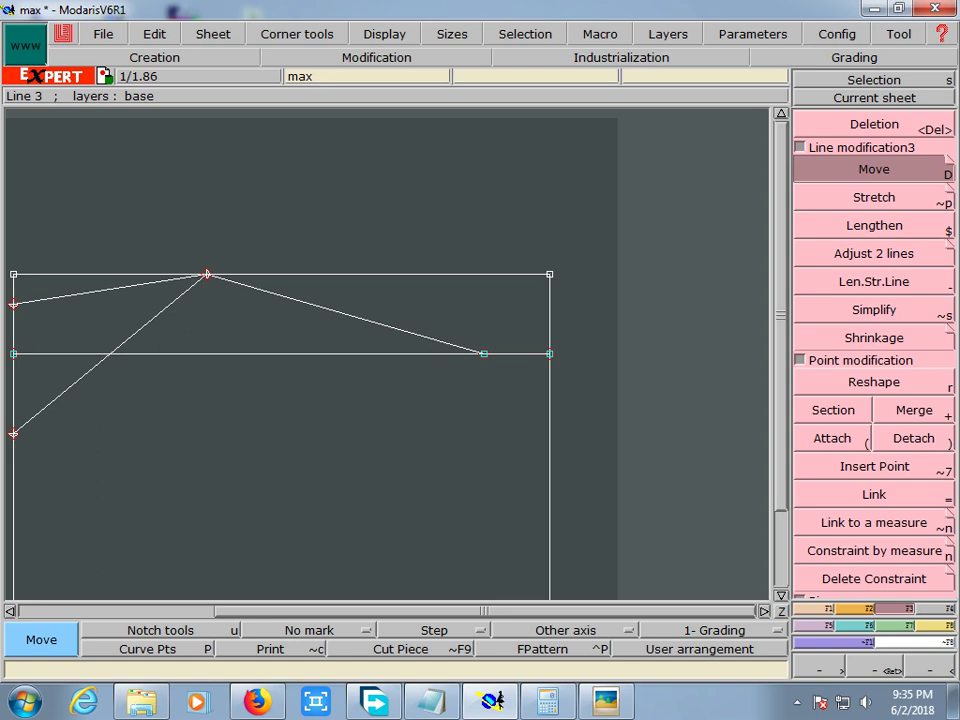
{"action": "key", "text": "Left"}
{"action": "key", "text": "Down"}
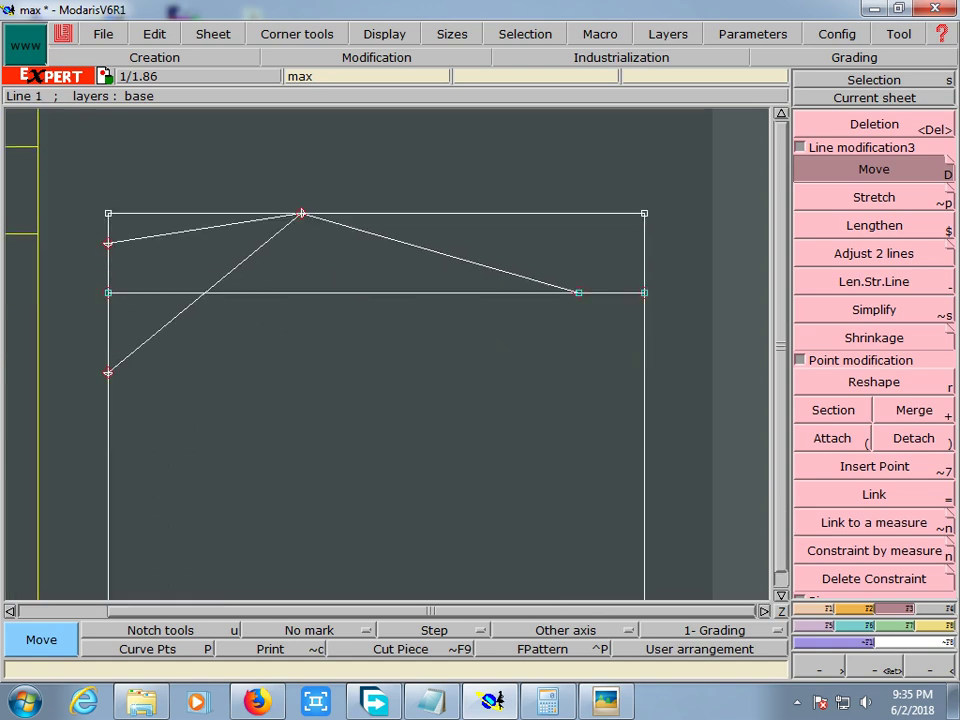
{"action": "key", "text": "Down"}
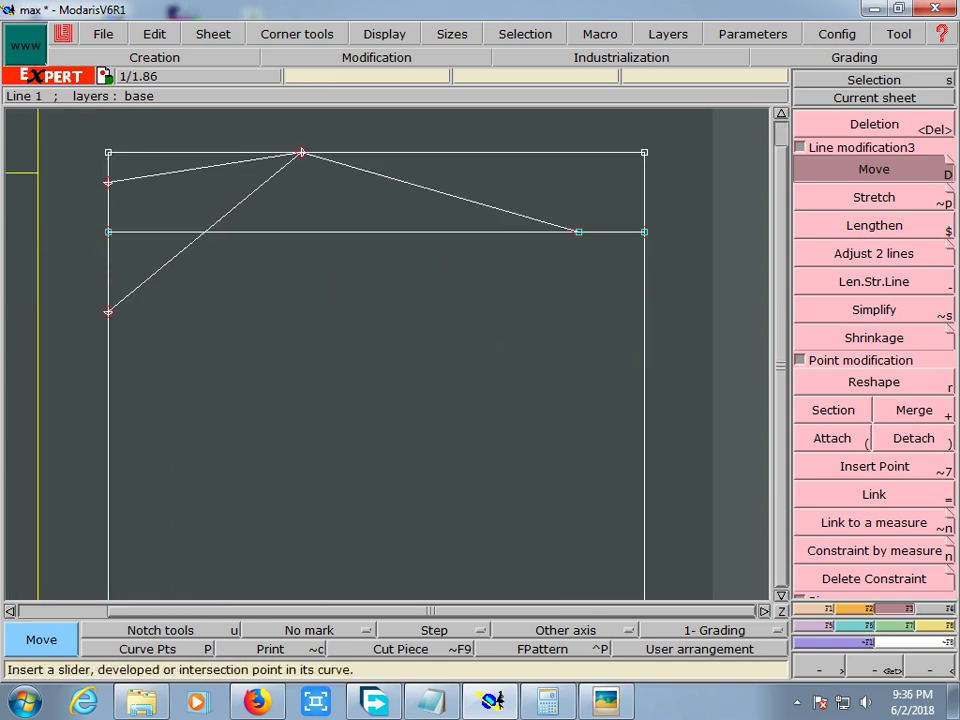
- Reshape the diagonal line from the lower-left point into a smooth curve, tuning its top tangent
{"action": "left_click", "coordinate": [384, 34]}
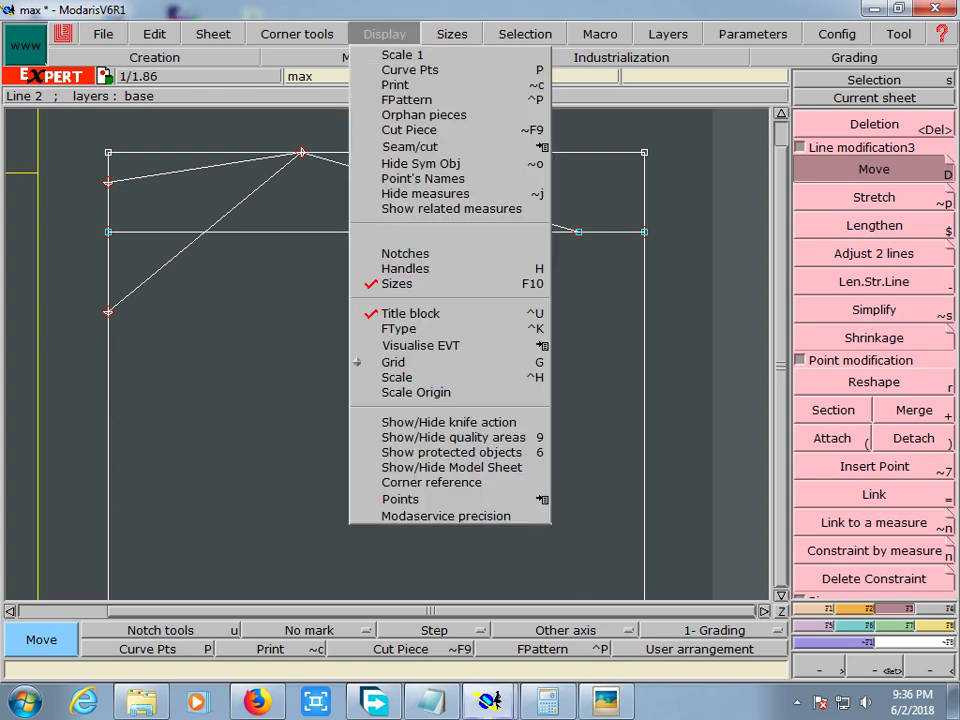
{"action": "left_click", "coordinate": [384, 268]}
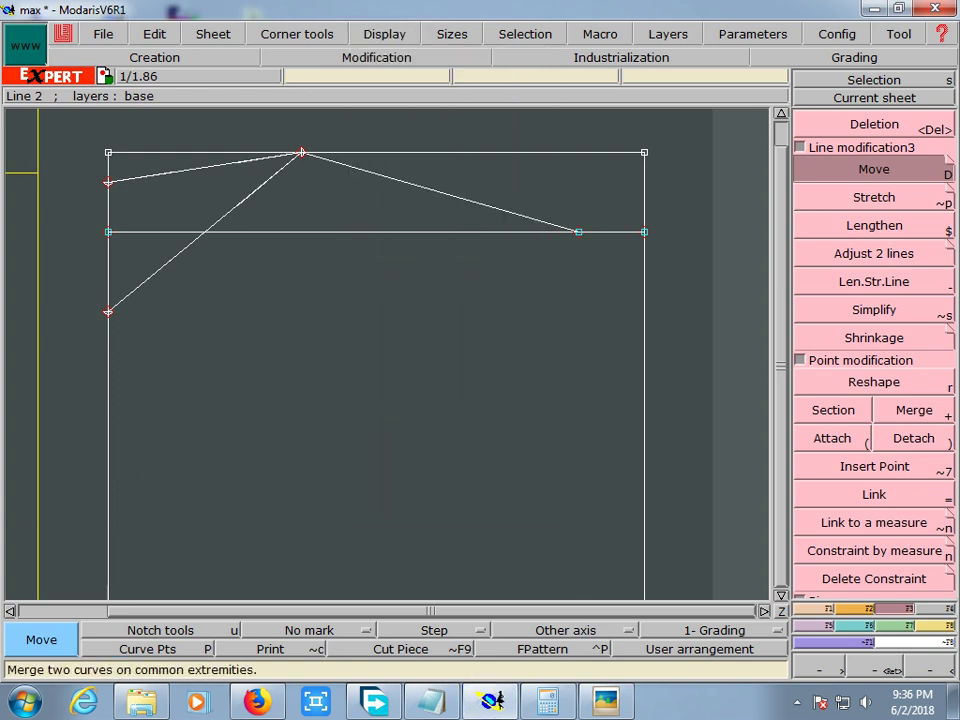
{"action": "left_click", "coordinate": [873, 382]}
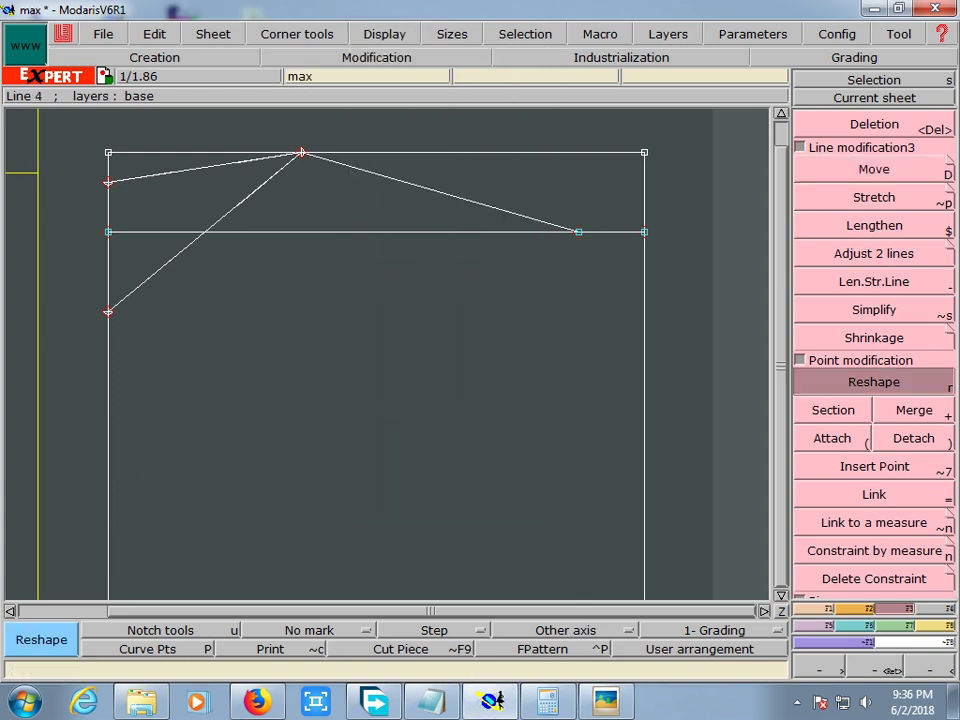
{"action": "left_click_drag", "start_coordinate": [108, 311], "coordinate": [212, 311]}
{"action": "left_click_drag", "start_coordinate": [301, 152], "coordinate": [237, 206]}
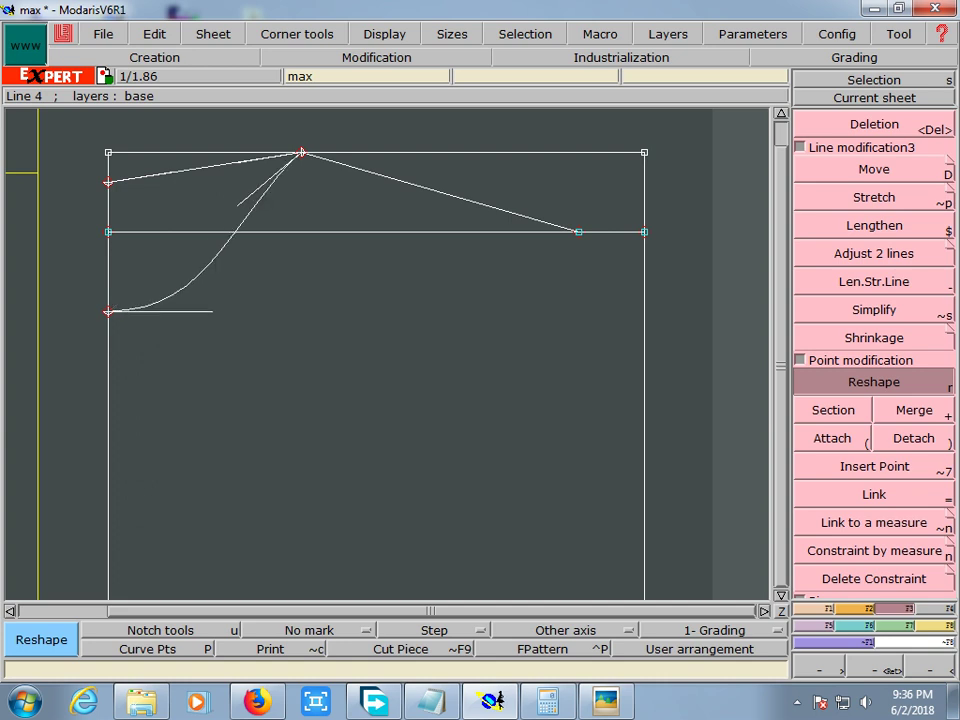
{"action": "left_click_drag", "start_coordinate": [301, 152], "coordinate": [288, 235]}
{"action": "left_click_drag", "start_coordinate": [288, 235], "coordinate": [300, 228]}
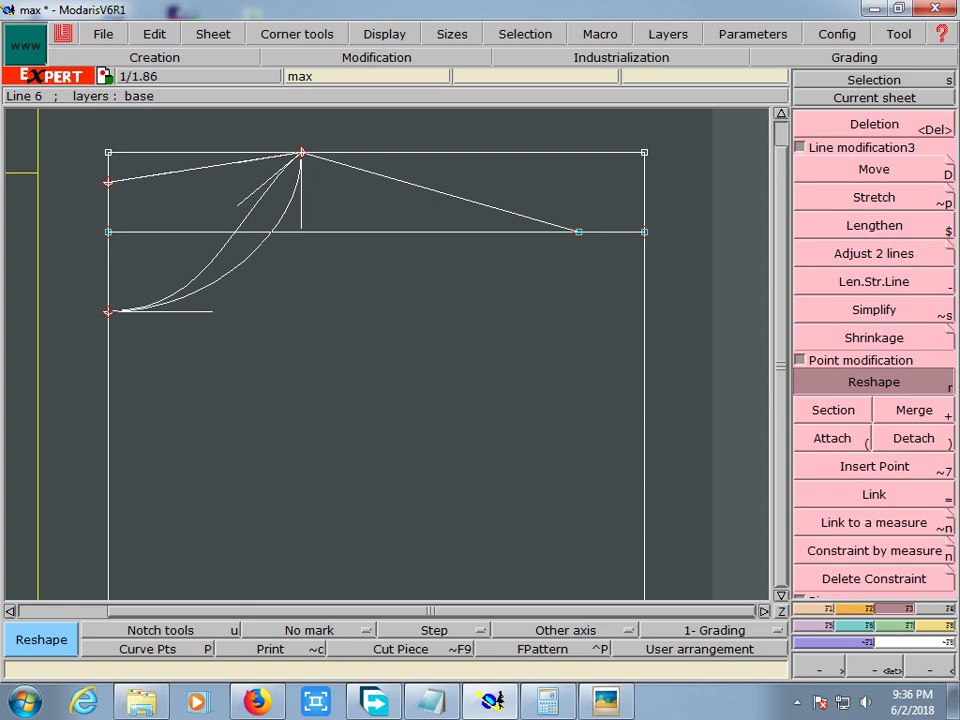
- Bend the upper line from the 1.5 cm left-edge point into a curve and validate it
{"action": "left_click_drag", "start_coordinate": [108, 182], "coordinate": [175, 183]}
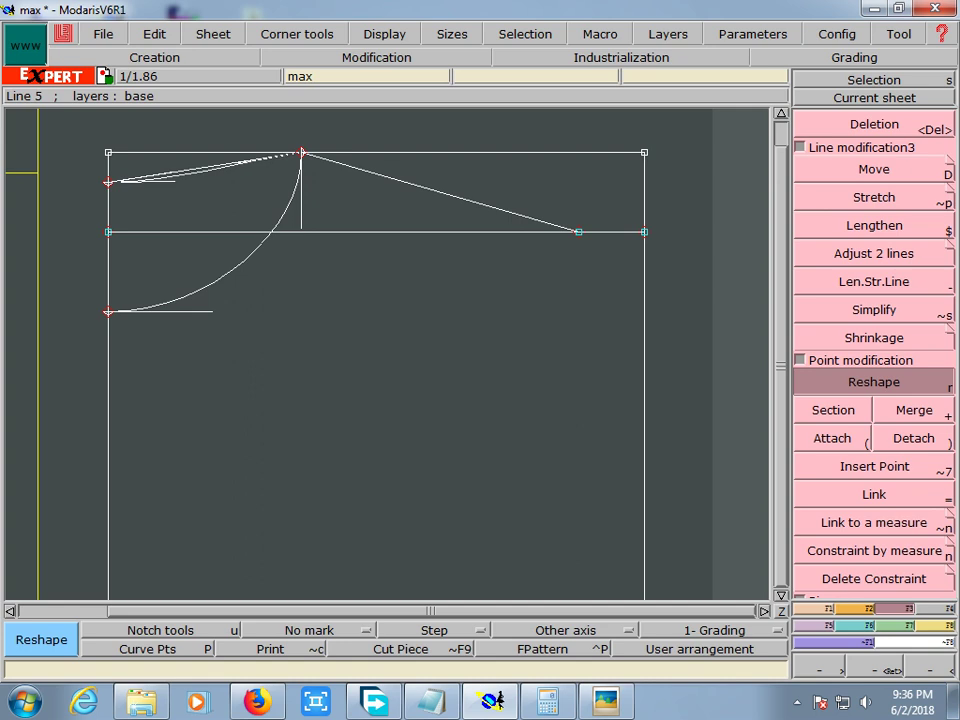
{"action": "left_click", "coordinate": [175, 182]}
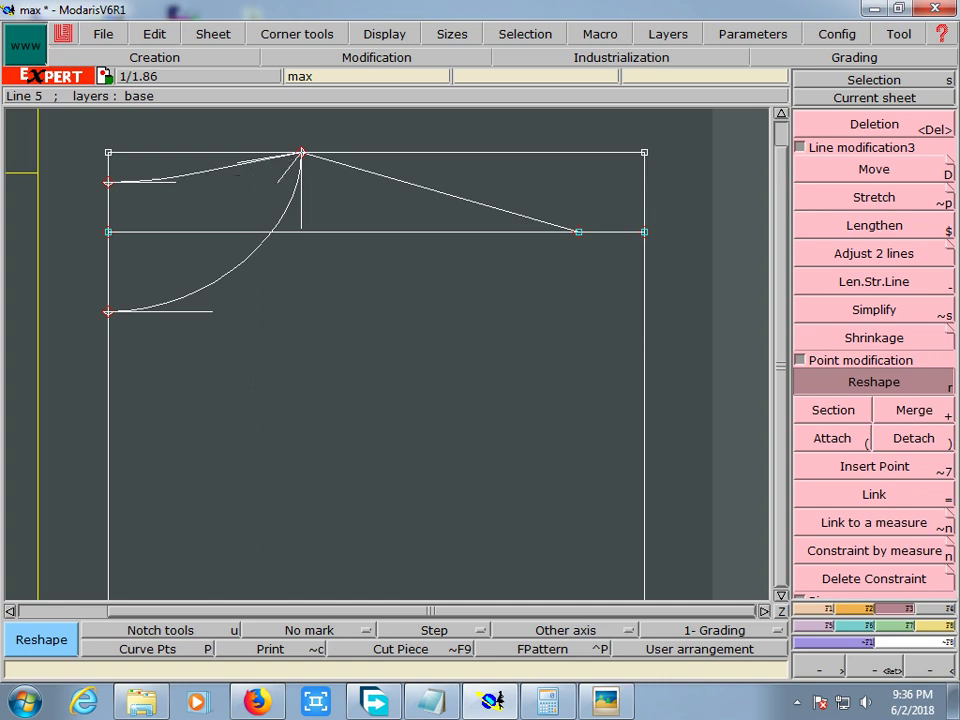
{"action": "left_click", "coordinate": [240, 163]}
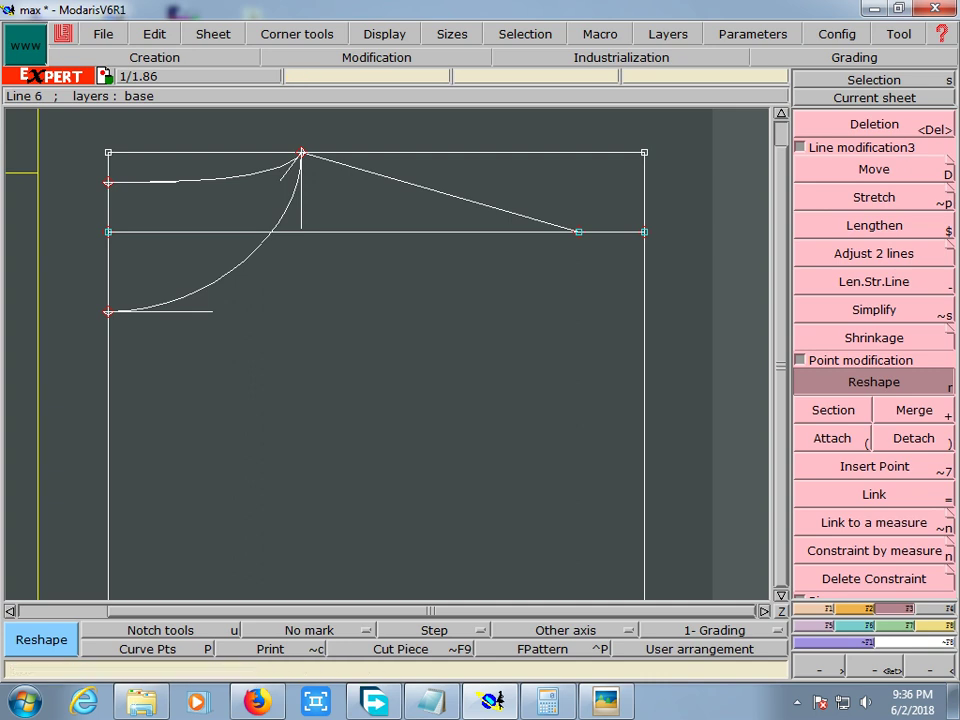
- Create a parallel line at -28 cm from the frame's top edge
{"action": "scroll", "coordinate": [375, 210], "scroll_direction": "down", "scroll_amount": 1}
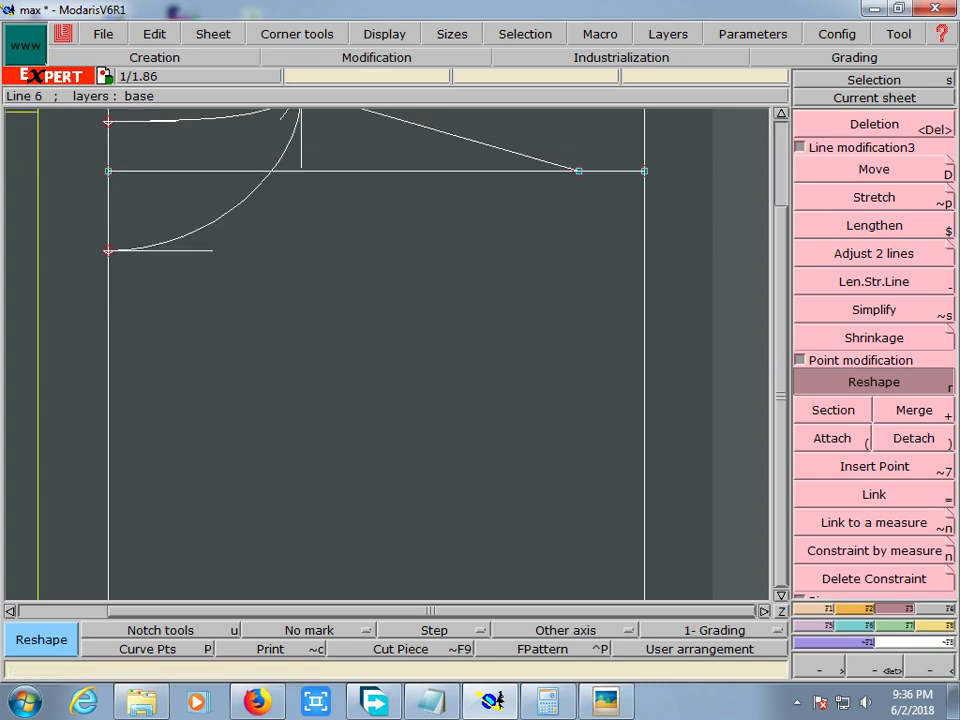
{"action": "scroll", "coordinate": [302, 153], "scroll_direction": "up", "scroll_amount": 1}
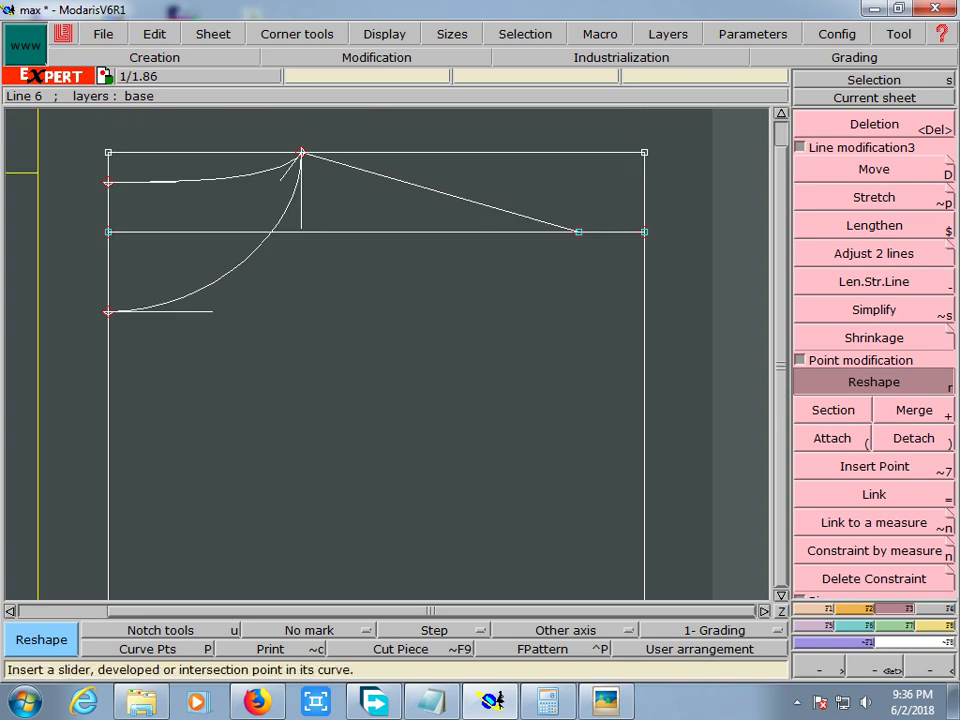
{"action": "left_click", "coordinate": [155, 57]}
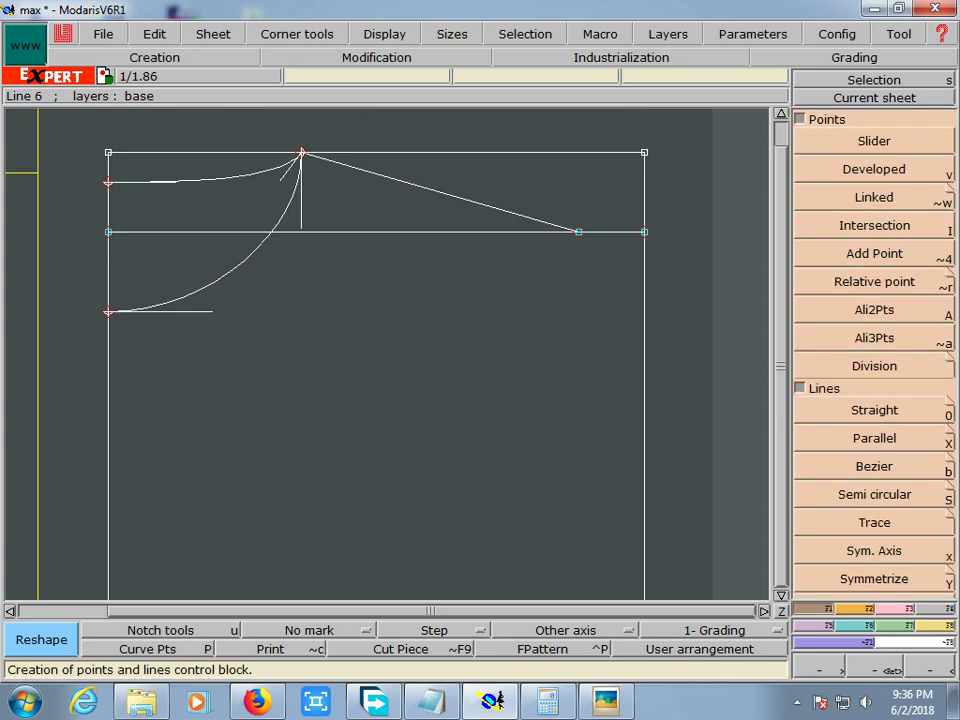
{"action": "left_click", "coordinate": [874, 438]}
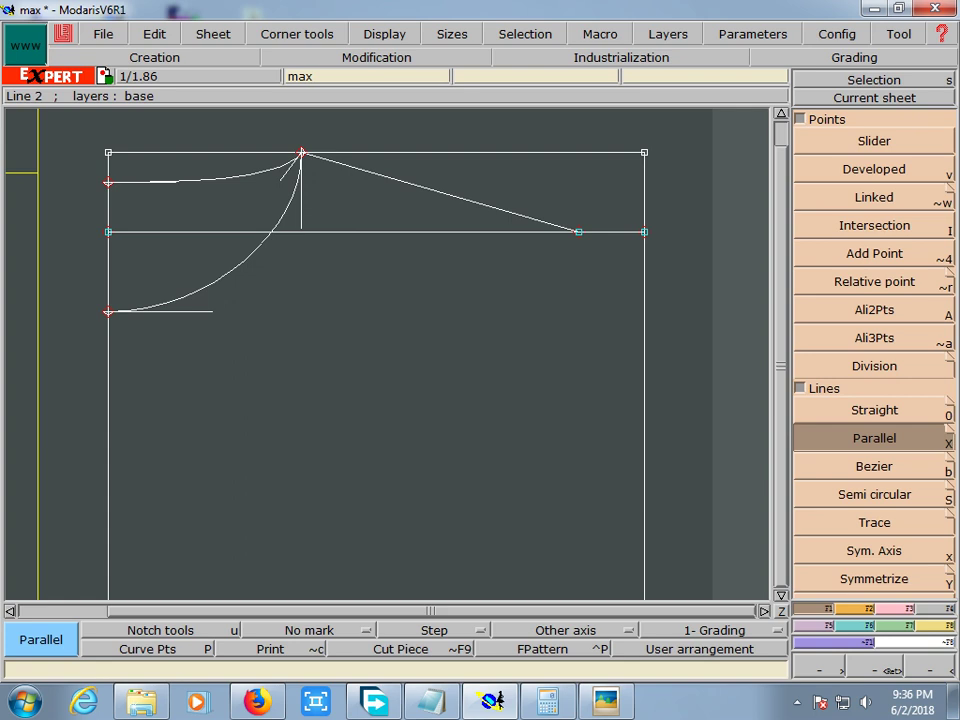
{"action": "left_click", "coordinate": [450, 152]}
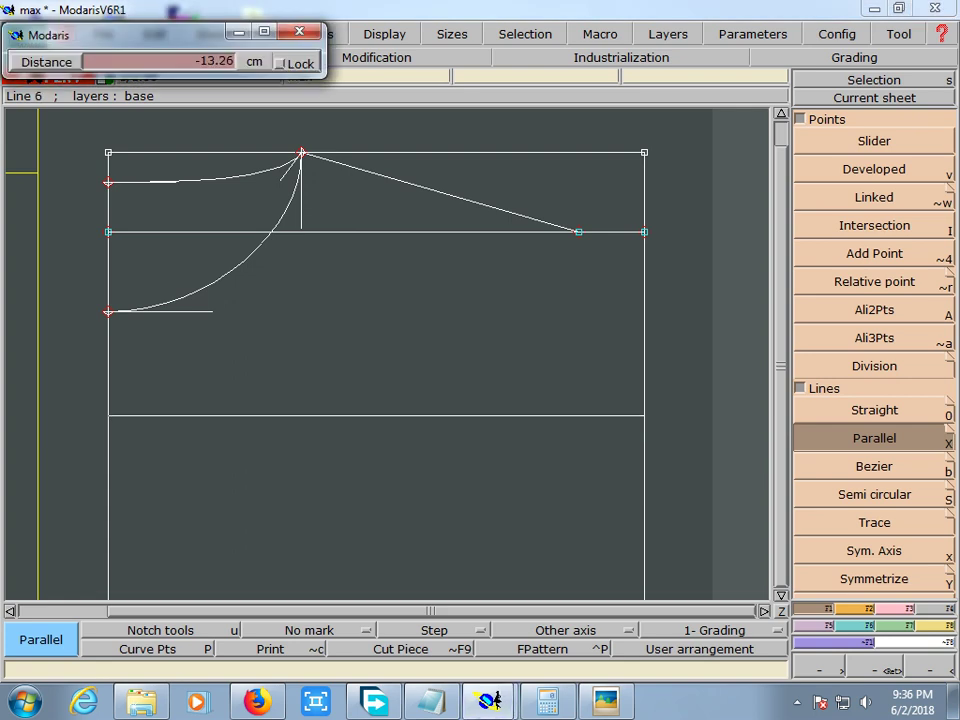
{"action": "type", "text": "-4"}
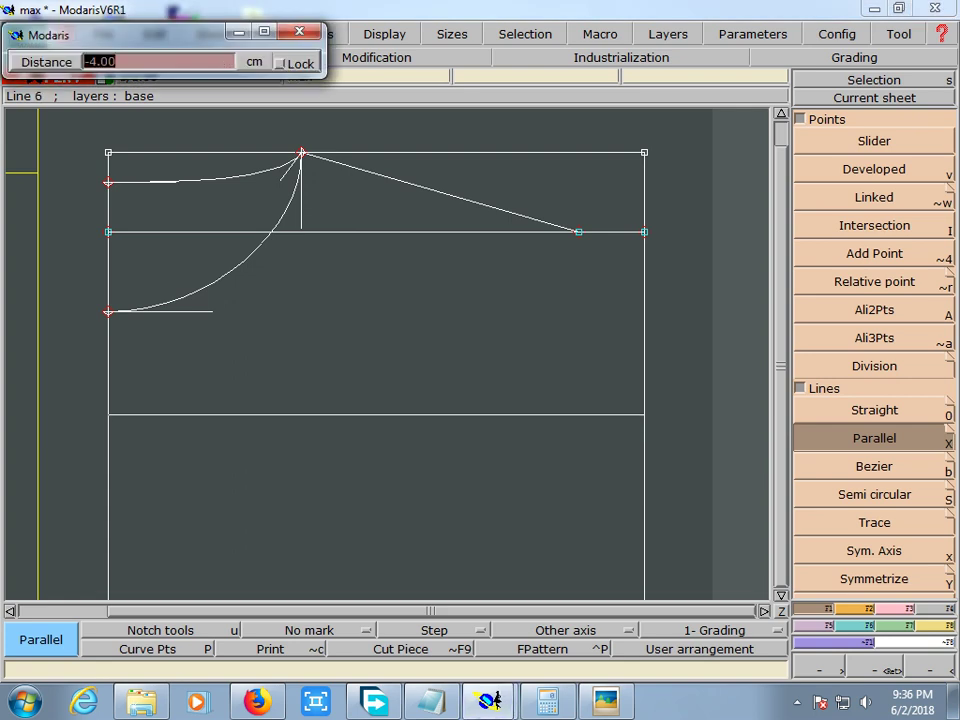
{"action": "type", "text": "-28"}
{"action": "key", "text": "Return"}
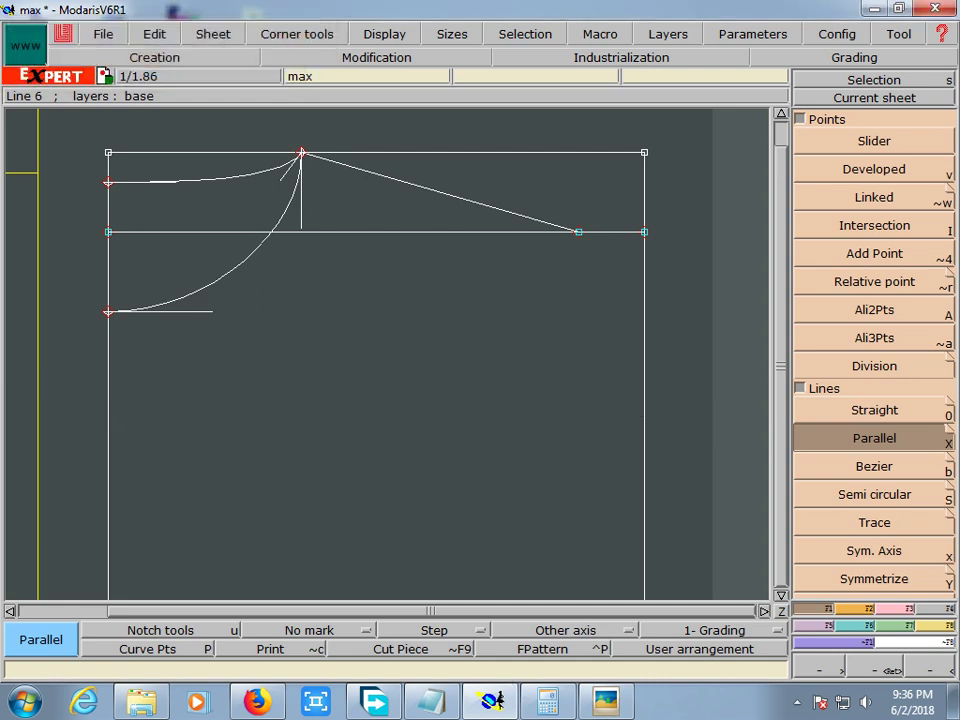
{"action": "key", "text": "Page_Down"}
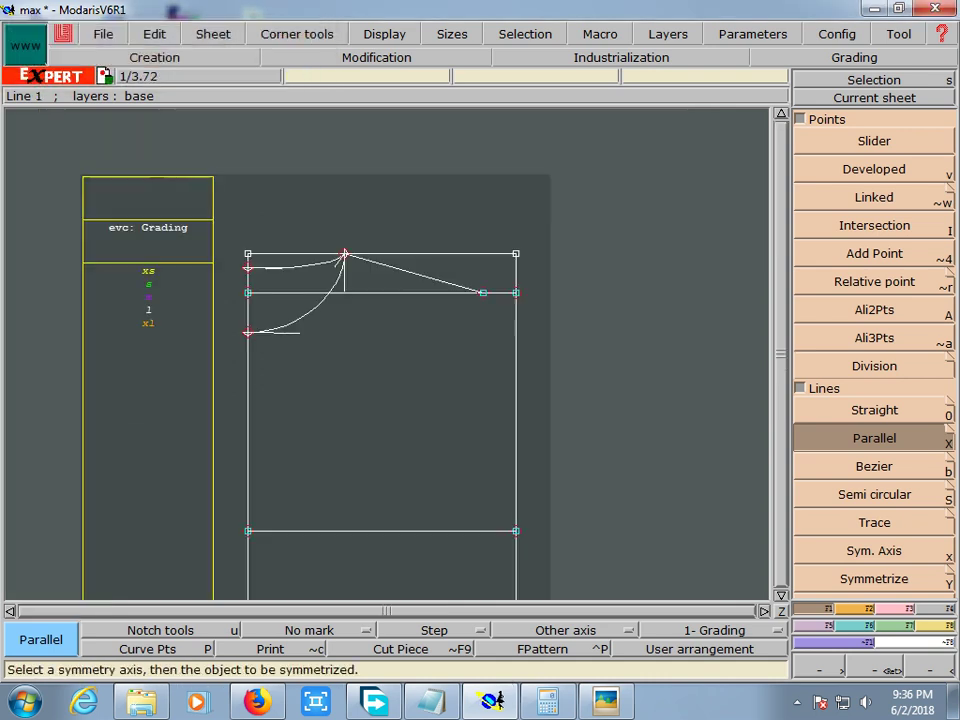
- Draw a Bezier line from the shoulder line's end to the frame's lower right corner
{"action": "key", "text": "b"}
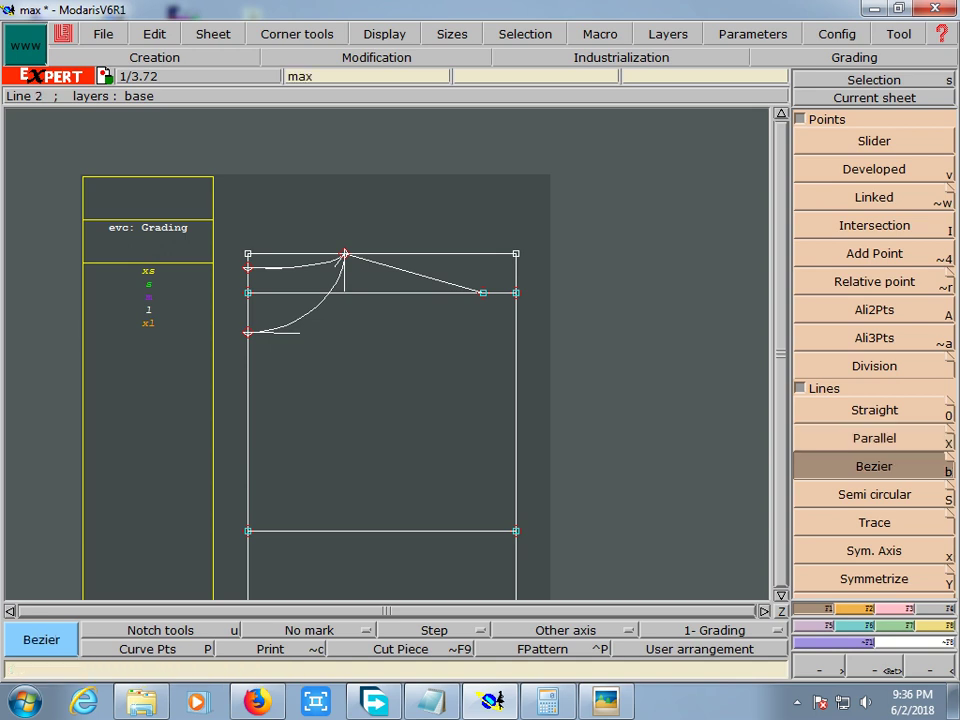
{"action": "left_click", "coordinate": [483, 292]}
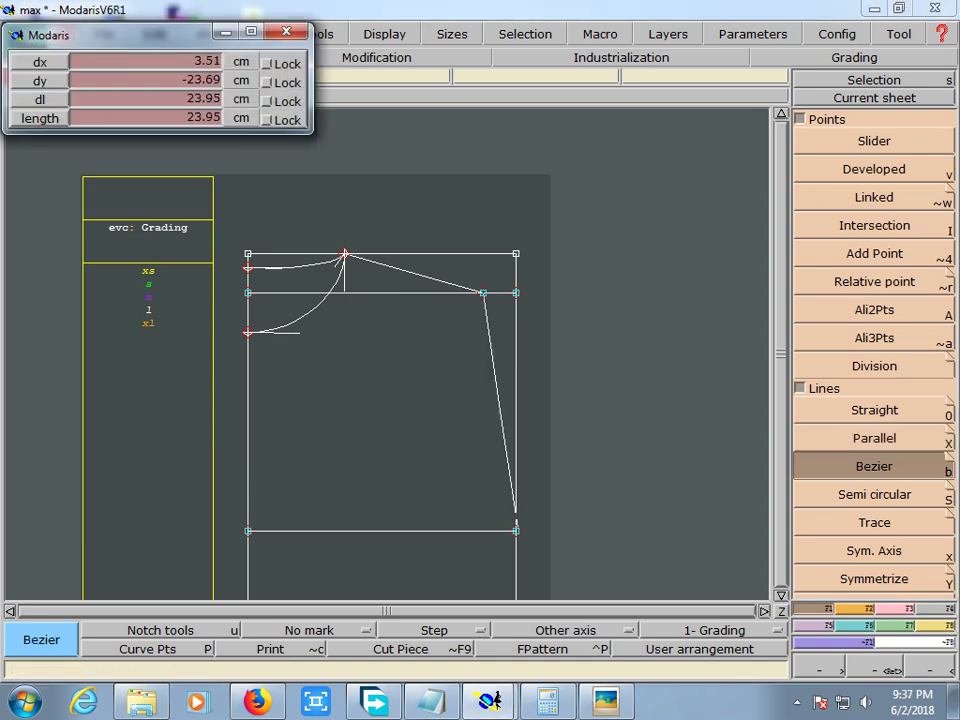
{"action": "left_click", "coordinate": [515, 530]}
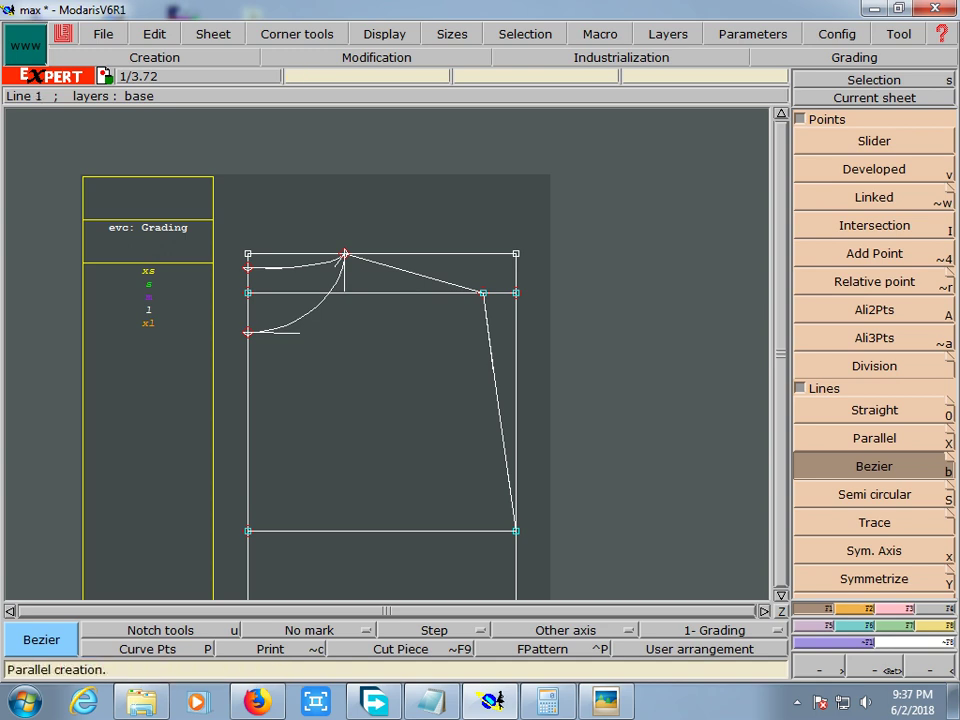
{"action": "left_click", "coordinate": [384, 34]}
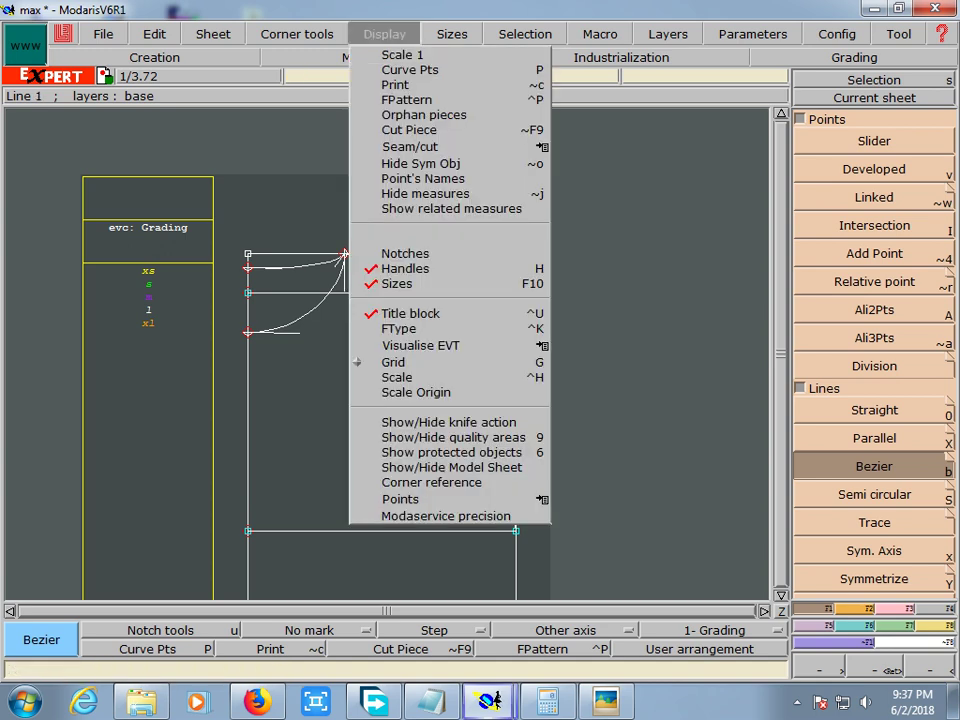
{"action": "key", "text": "Escape"}
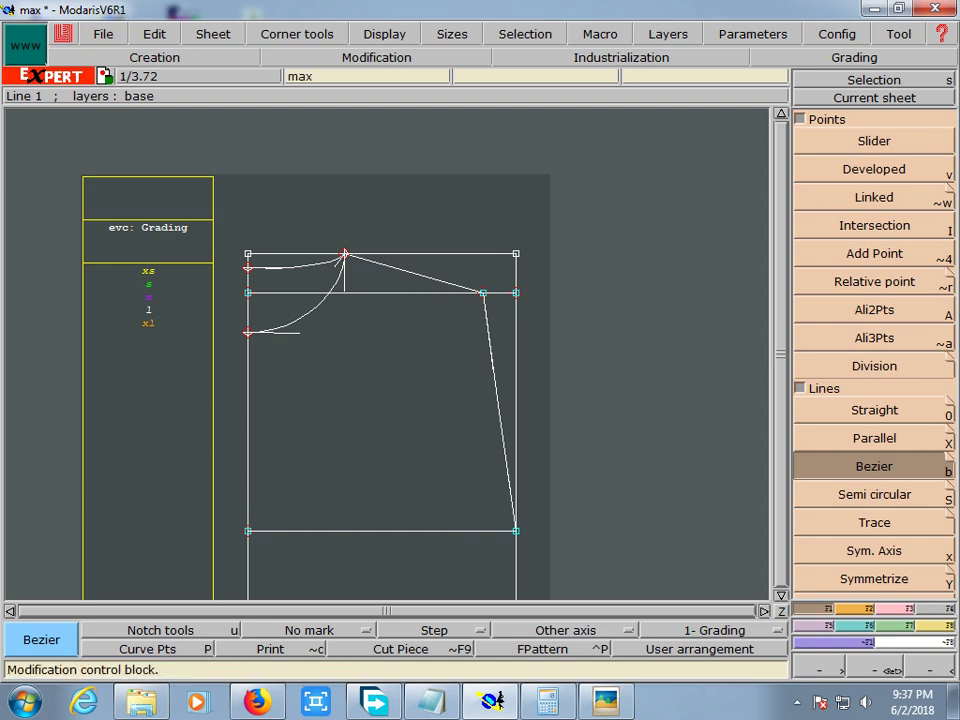
{"action": "left_click", "coordinate": [376, 57]}
{"action": "key", "text": "r"}
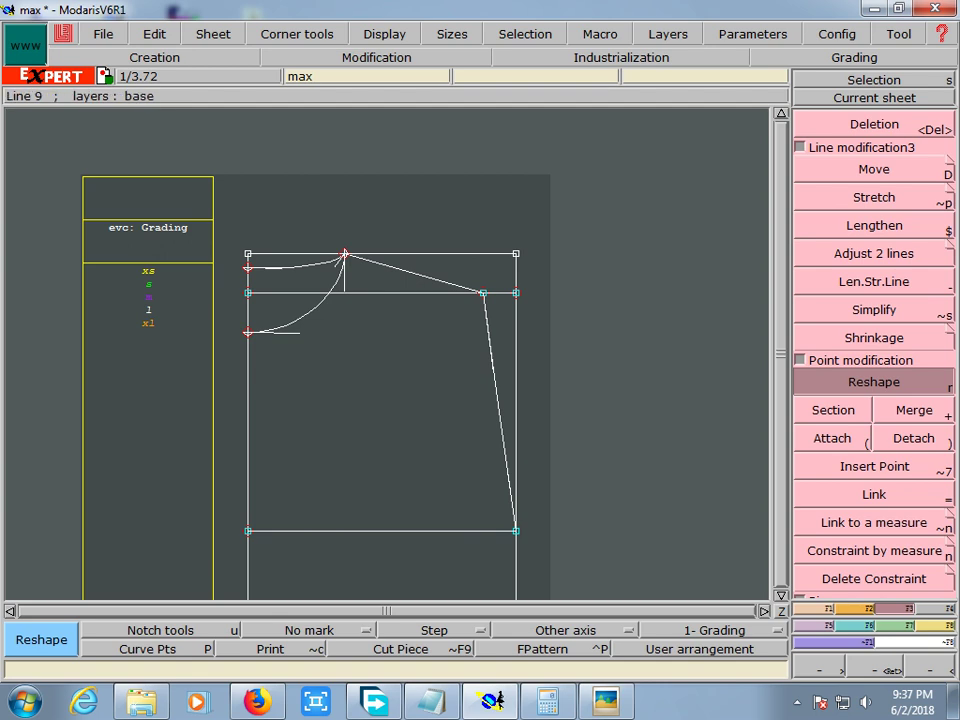
{"action": "key", "text": "="}
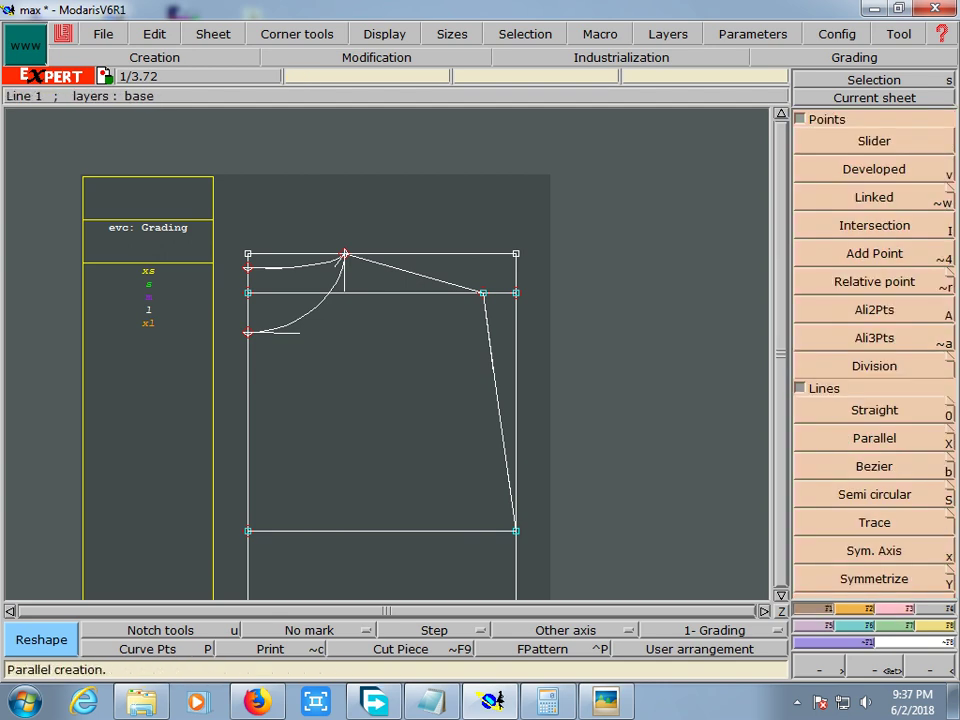
- Add two vertical parallels inside the right frame edge, the second offset -1.7 cm
{"action": "key", "text": "shift+x"}
{"action": "left_click", "coordinate": [515, 420]}
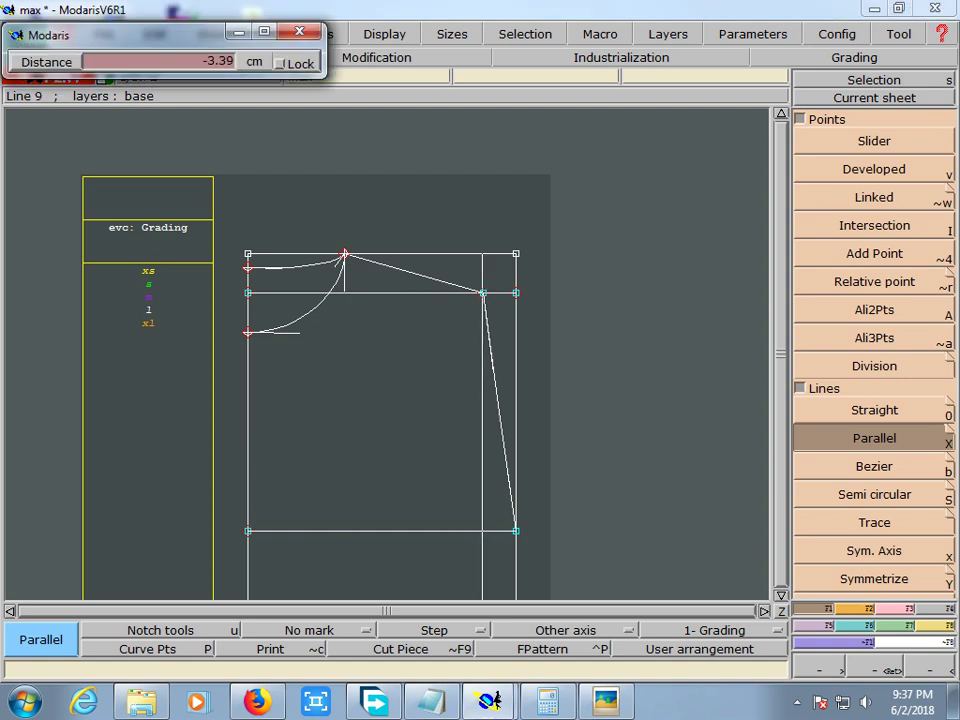
{"action": "left_click", "coordinate": [483, 420]}
{"action": "left_click", "coordinate": [483, 420]}
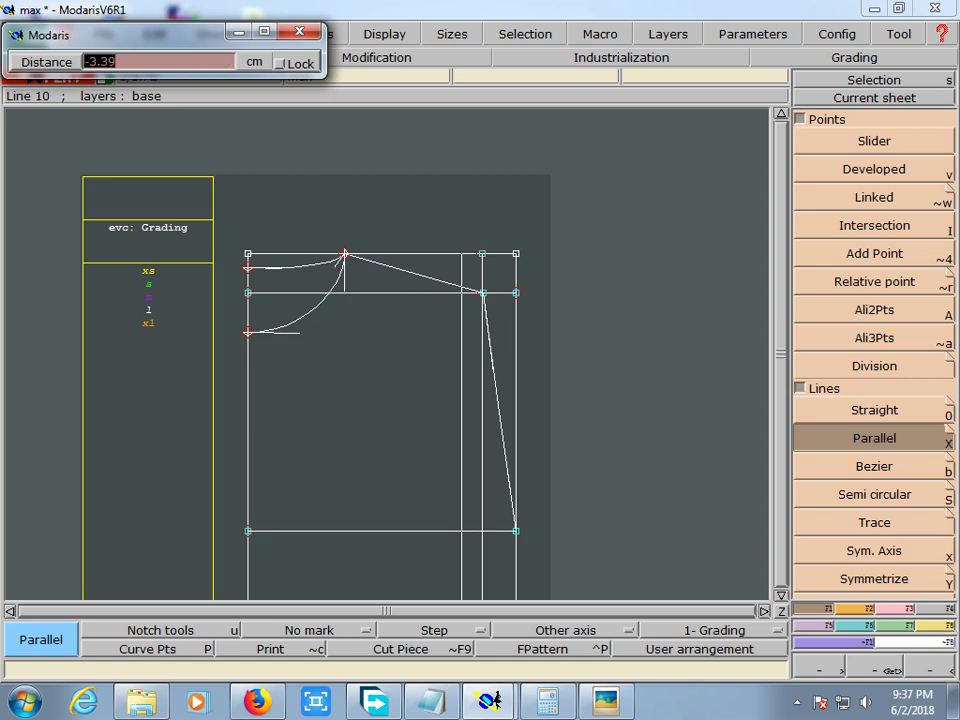
{"action": "type", "text": "-1.7"}
{"action": "key", "text": "Return"}
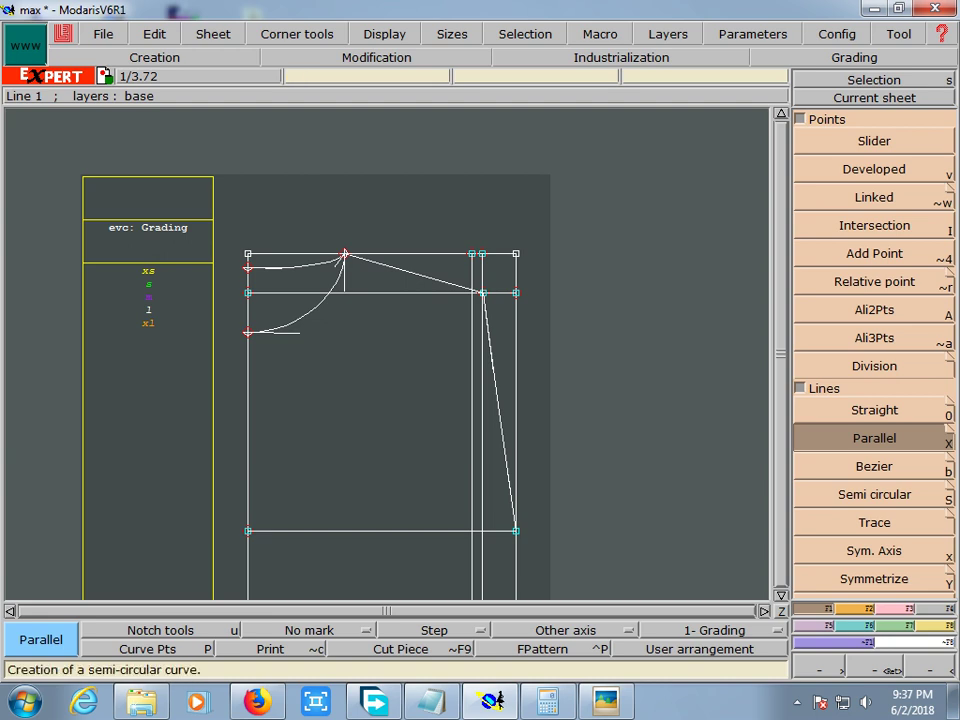
{"action": "key", "text": "F3"}
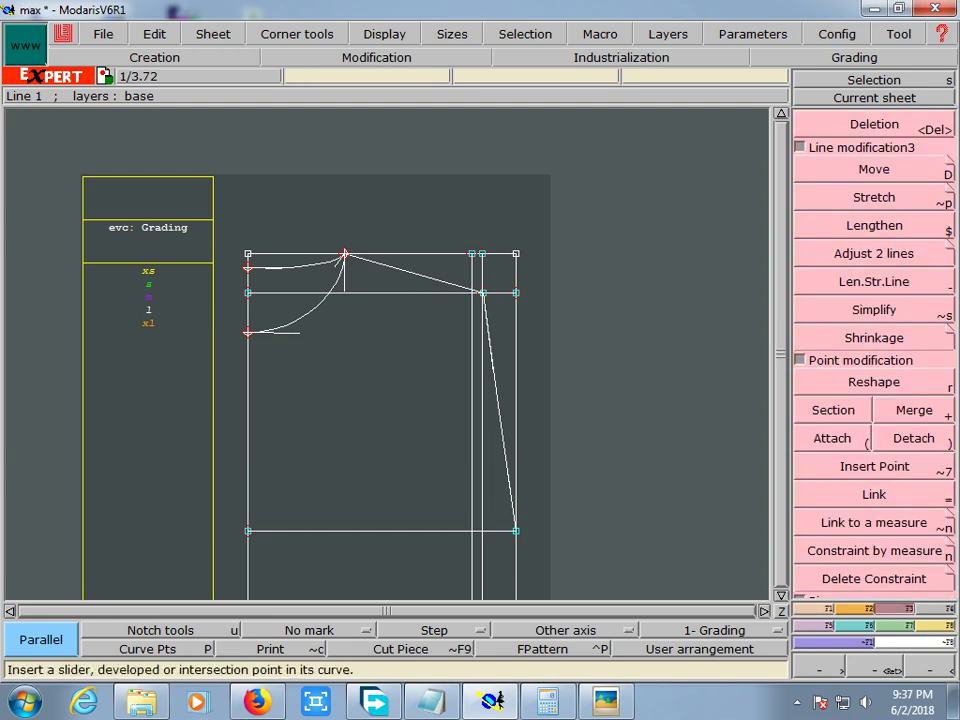
- Bend the slanted right line into an inward armhole curve and delete both vertical guides
{"action": "key", "text": "r"}
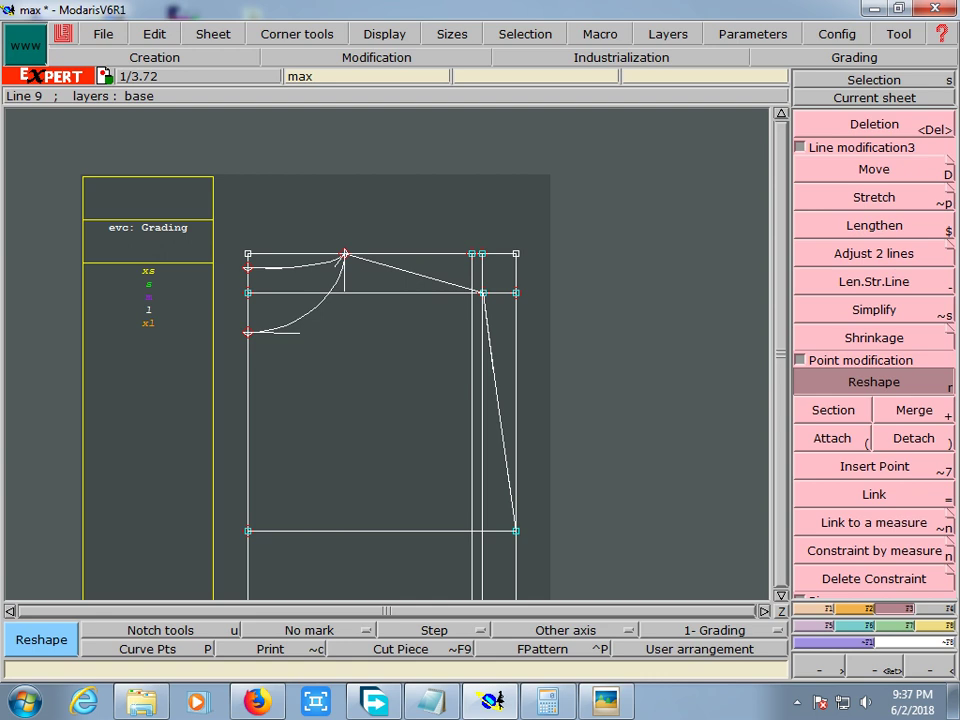
{"action": "left_click_drag", "start_coordinate": [516, 530], "coordinate": [343, 531]}
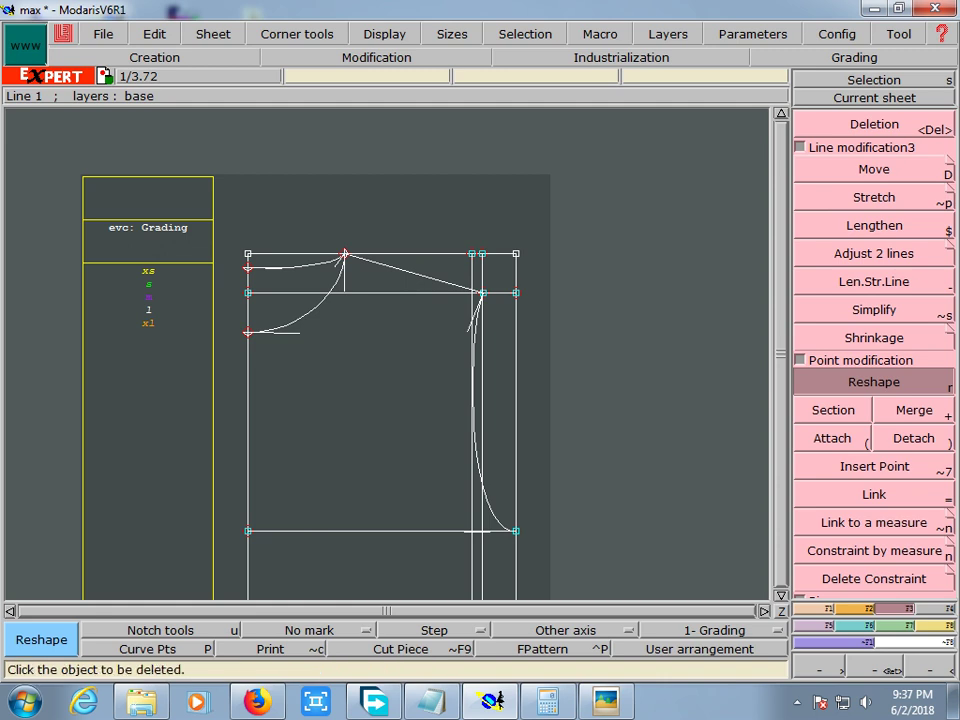
{"action": "key", "text": "Delete"}
{"action": "left_click", "coordinate": [482, 253]}
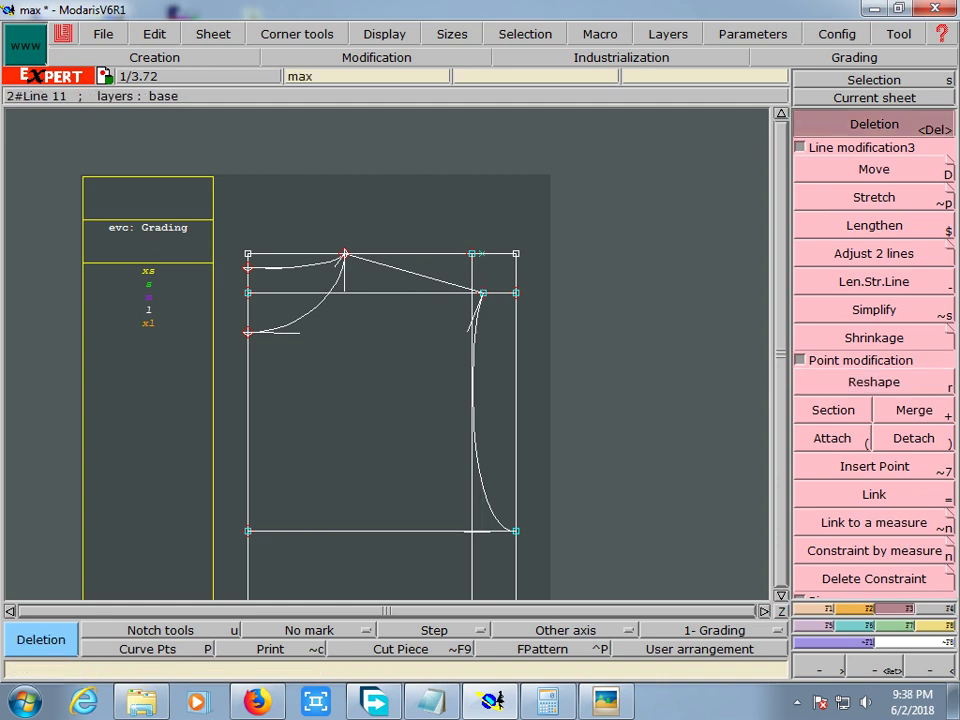
{"action": "left_click", "coordinate": [472, 262]}
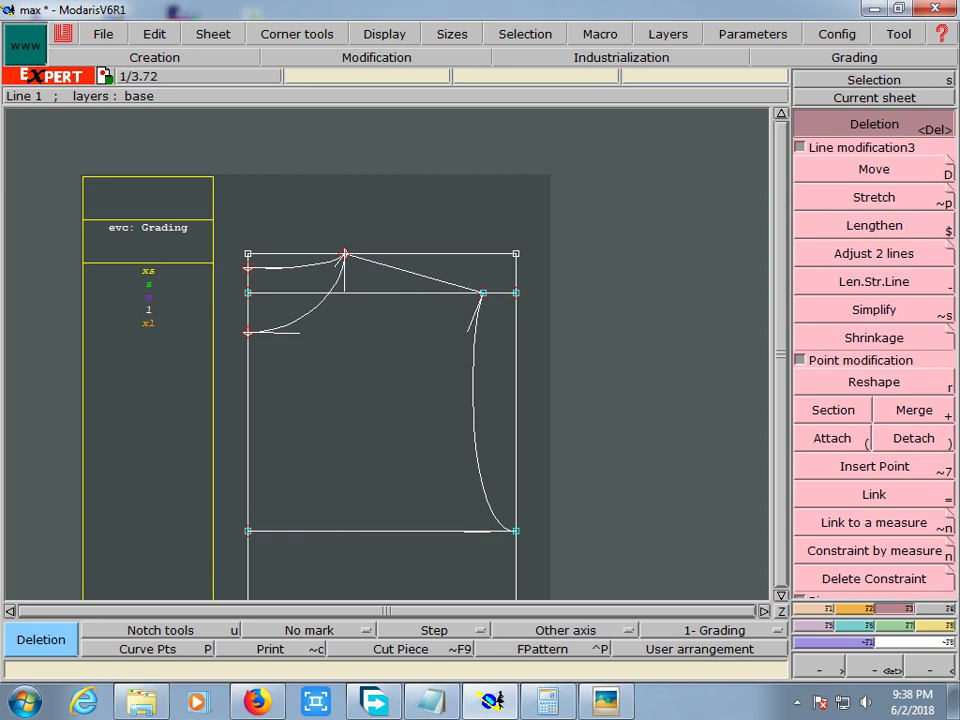
{"action": "scroll", "coordinate": [390, 350], "scroll_direction": "down", "scroll_amount": 1}
{"action": "scroll", "coordinate": [390, 350], "scroll_direction": "down", "scroll_amount": 1}
{"action": "scroll", "coordinate": [390, 350], "scroll_direction": "down", "scroll_amount": 1}
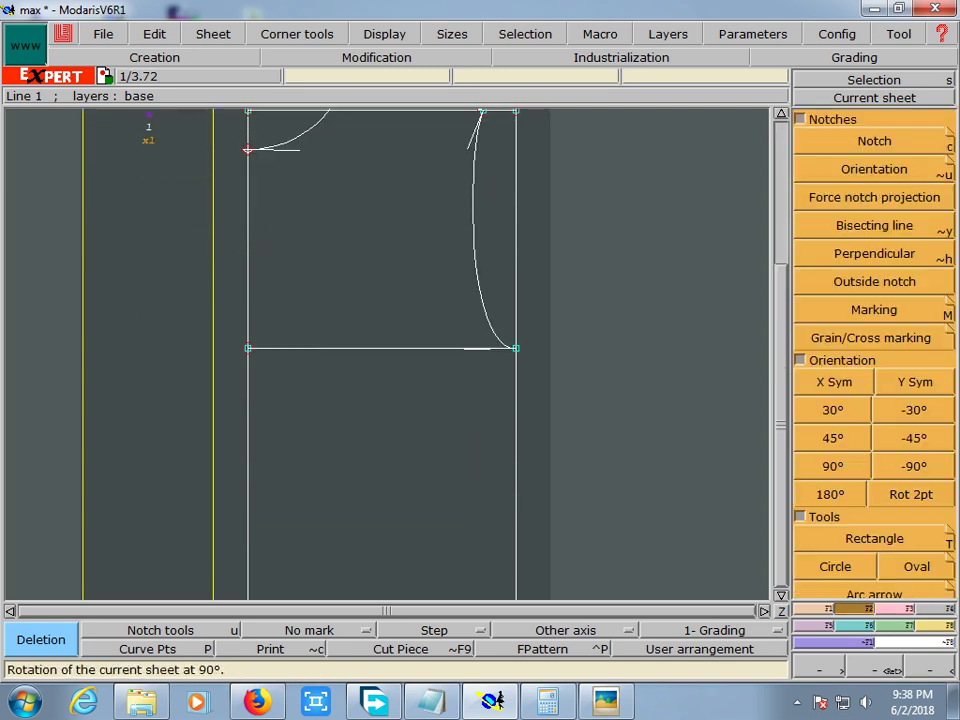
- Offset the armhole-level line -2 cm and add a second, lower parallel line
{"action": "left_click", "coordinate": [874, 438]}
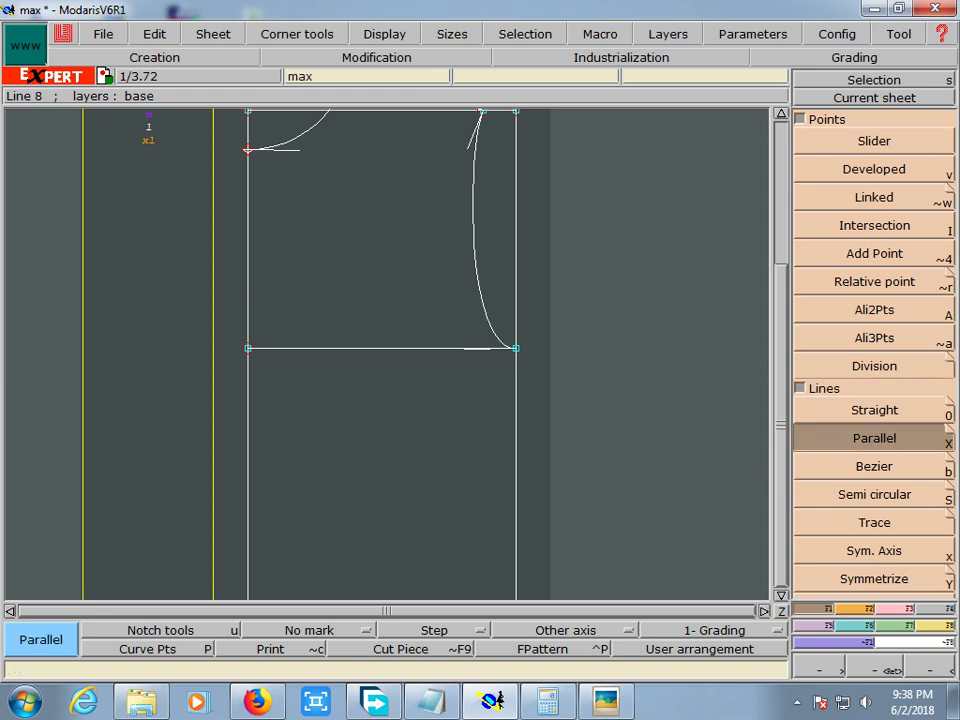
{"action": "left_click", "coordinate": [380, 348]}
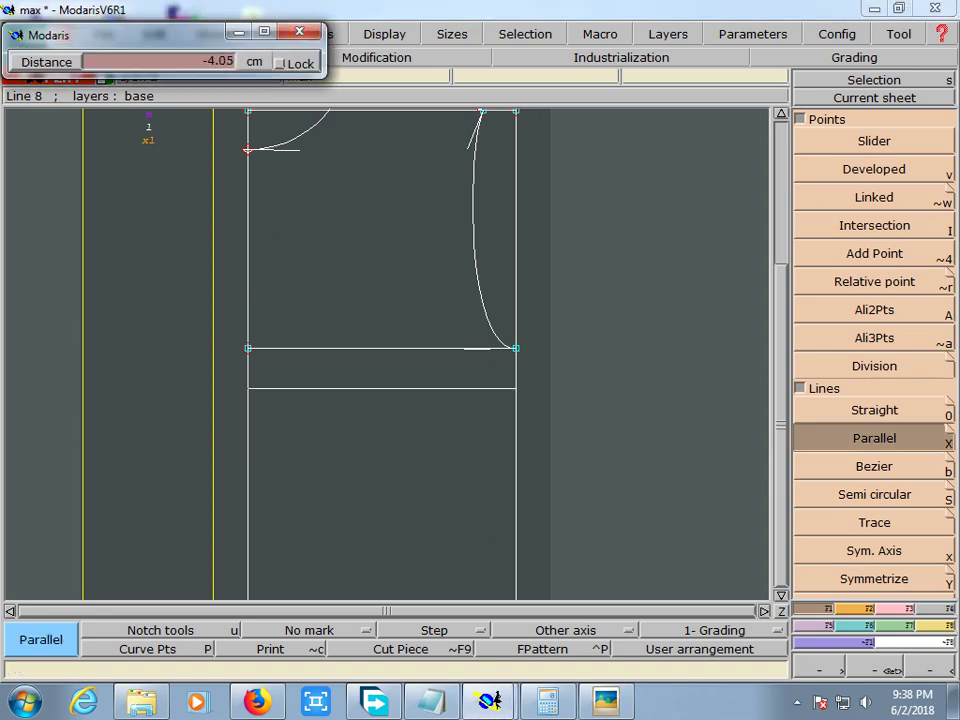
{"action": "type", "text": "-2"}
{"action": "key", "text": "Return"}
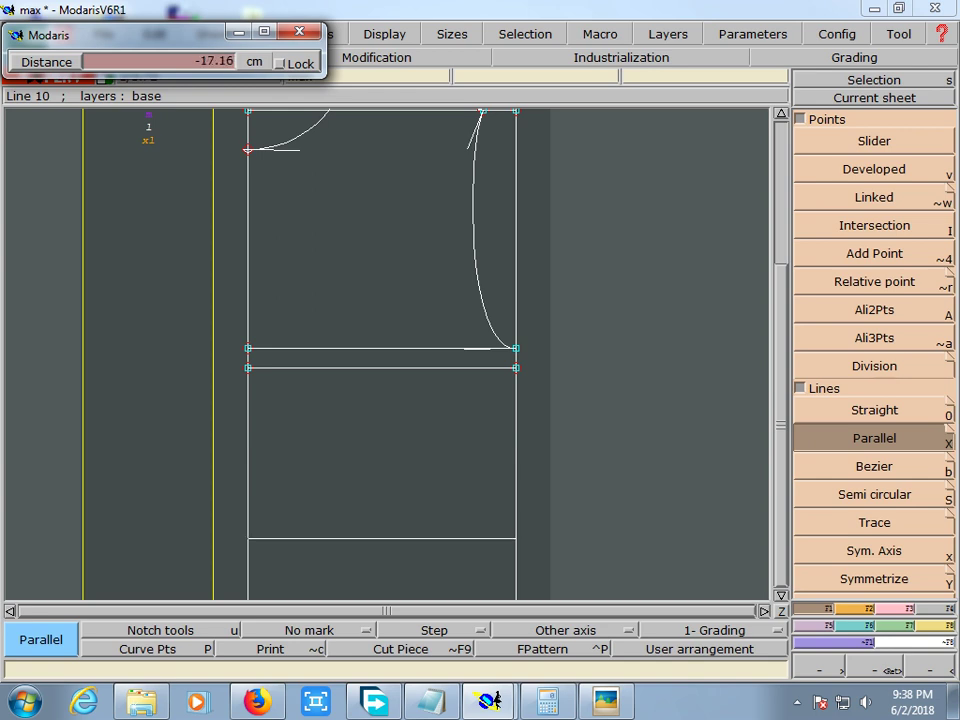
{"action": "key", "text": "Return"}
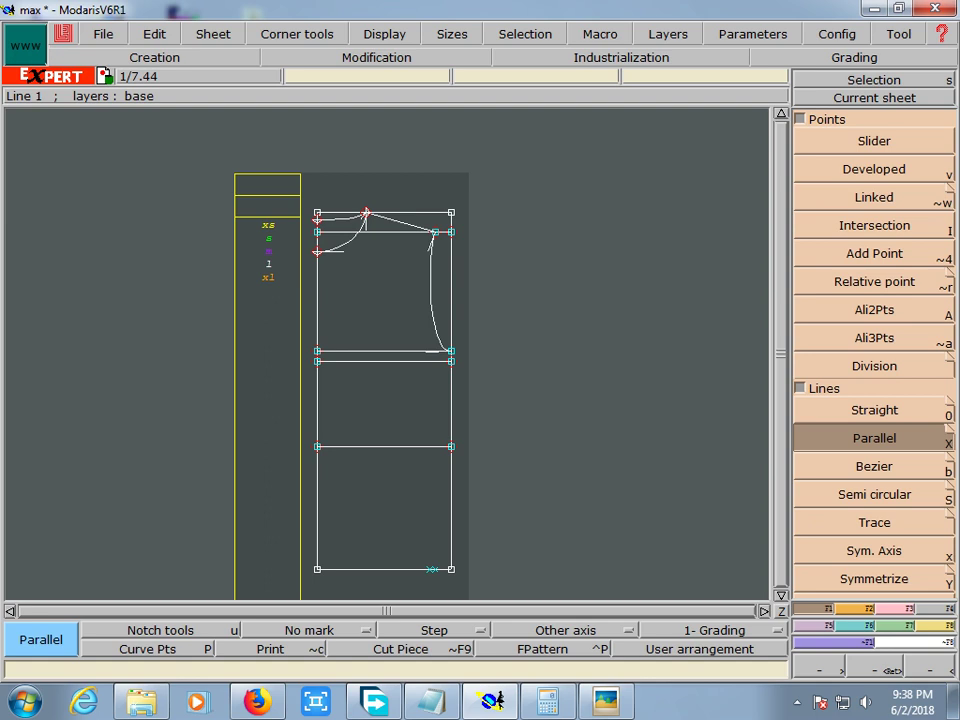
- Place a developed point 26.50 cm along the lower horizontal parallel line
{"action": "left_click", "coordinate": [874, 169]}
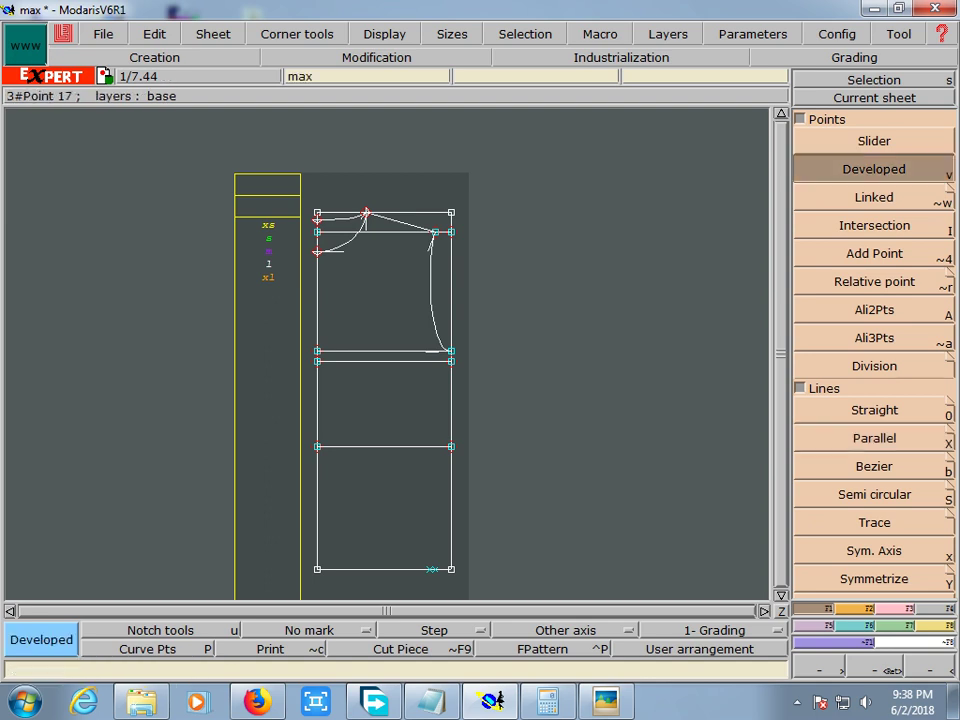
{"action": "left_click", "coordinate": [392, 446]}
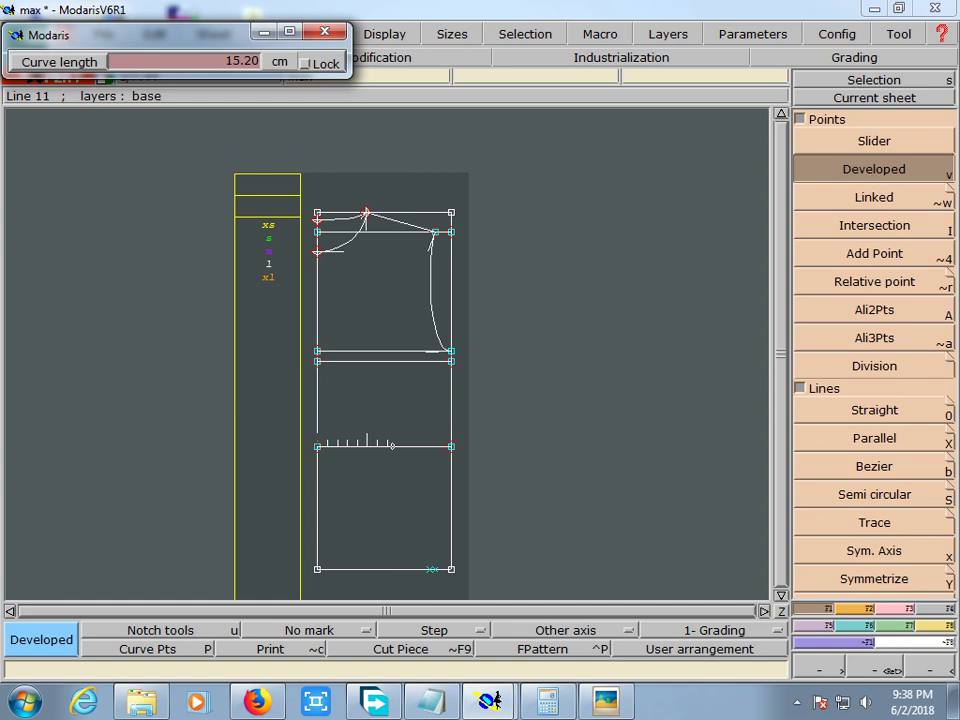
{"action": "type", "text": "9.75"}
{"action": "type", "text": "26.5"}
{"action": "type", "text": "0"}
{"action": "key", "text": "Return"}
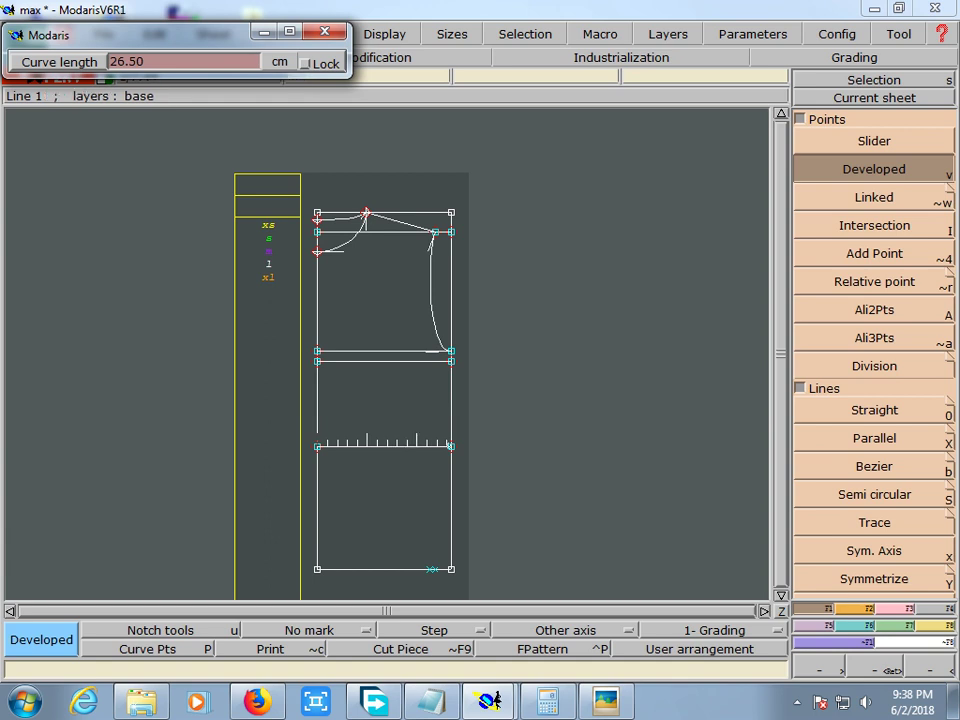
{"action": "key", "text": "Escape"}
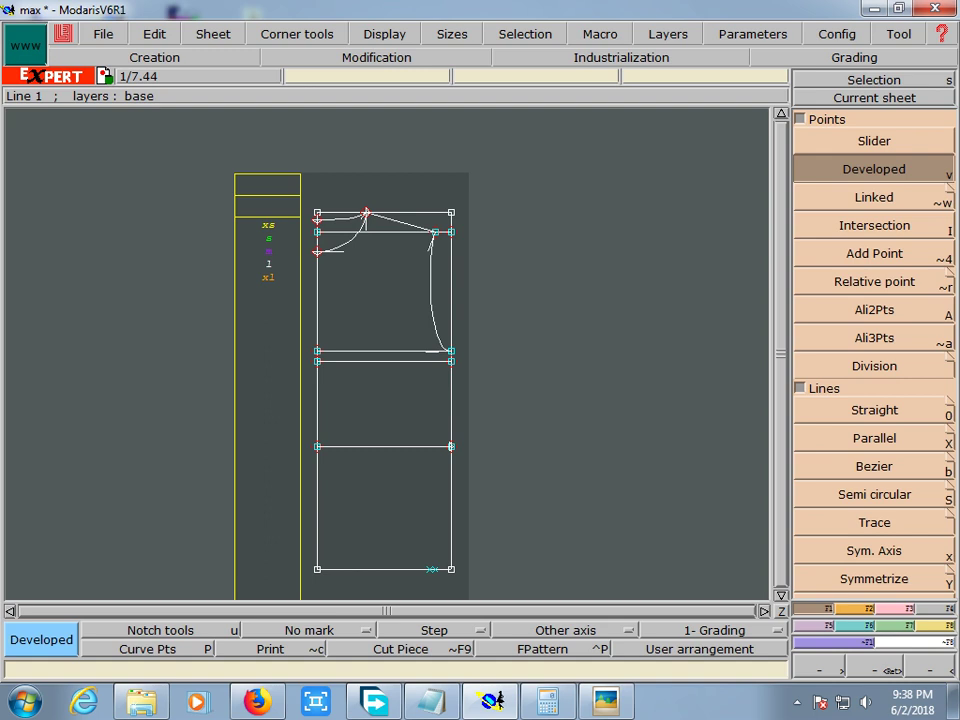
{"action": "key", "text": "F2"}
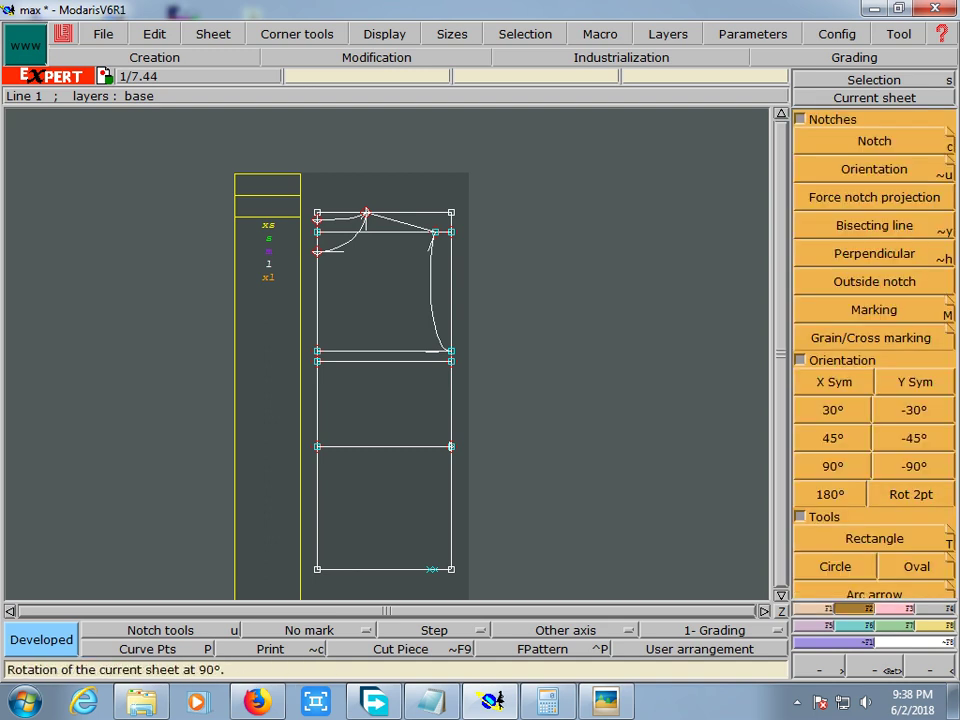
- Rotate the sheet 90° and zoom in on the pattern's top edge
{"action": "left_click", "coordinate": [832, 466]}
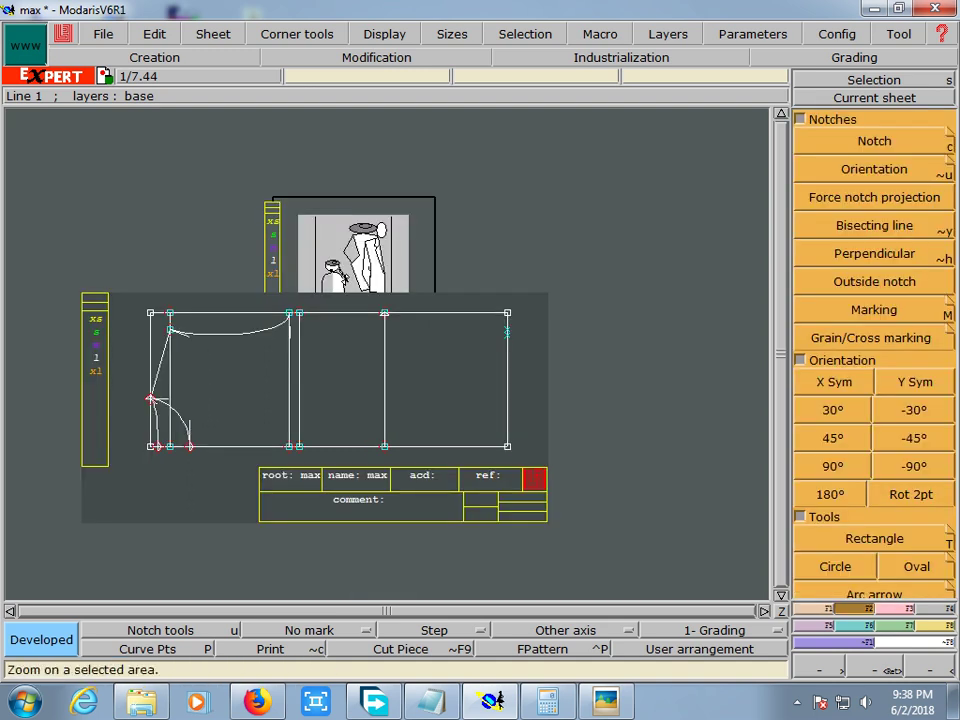
{"action": "left_click", "coordinate": [874, 670]}
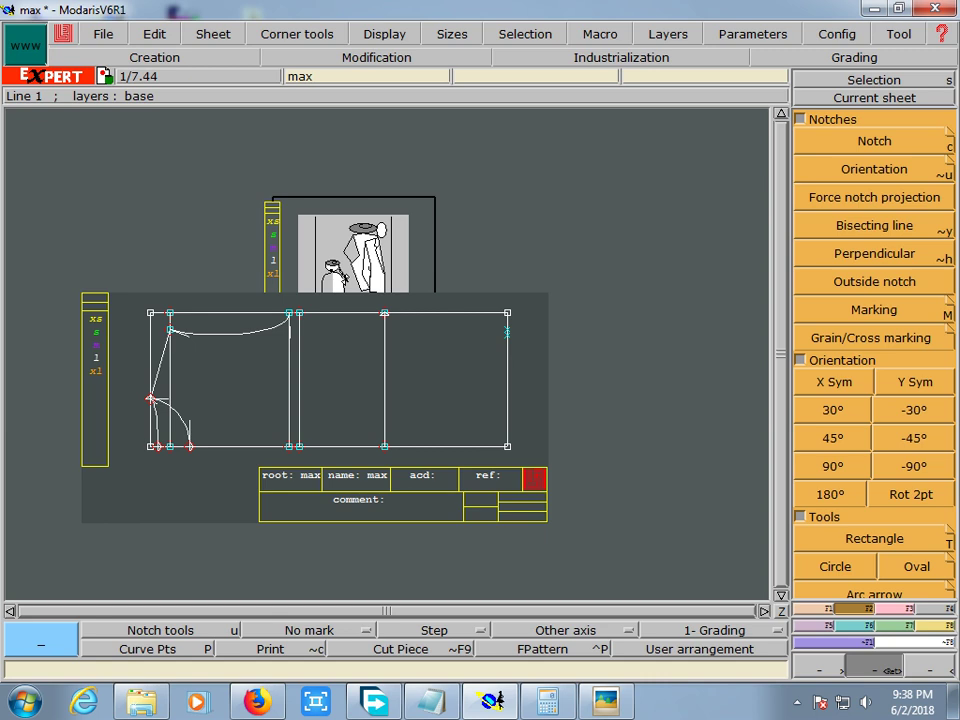
{"action": "left_click_drag", "start_coordinate": [146, 304], "coordinate": [542, 399]}
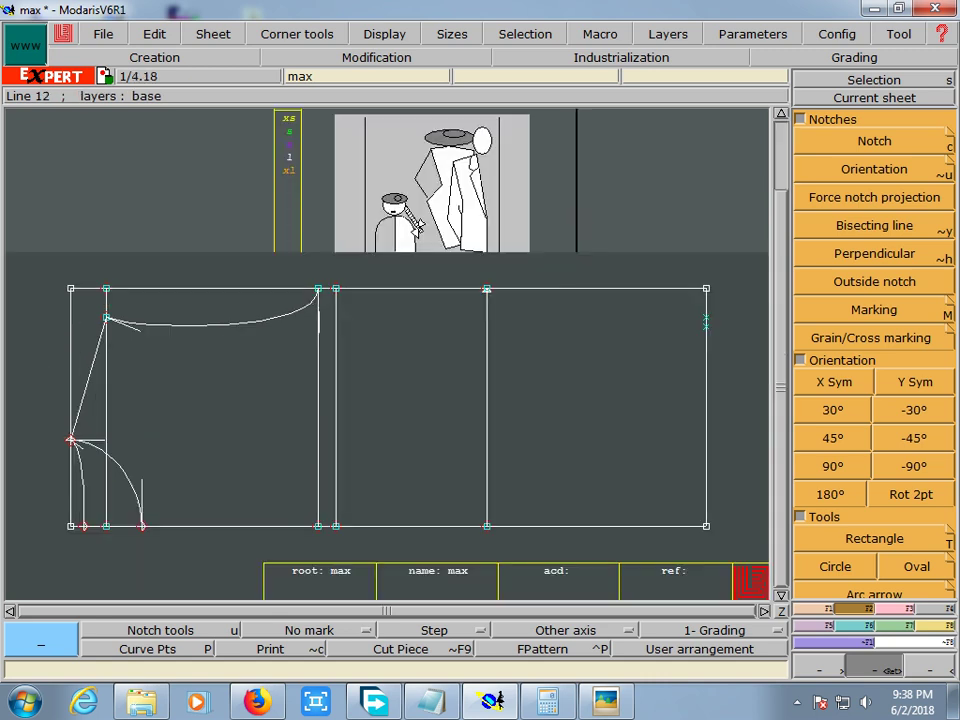
{"action": "left_click_drag", "start_coordinate": [206, 266], "coordinate": [581, 349]}
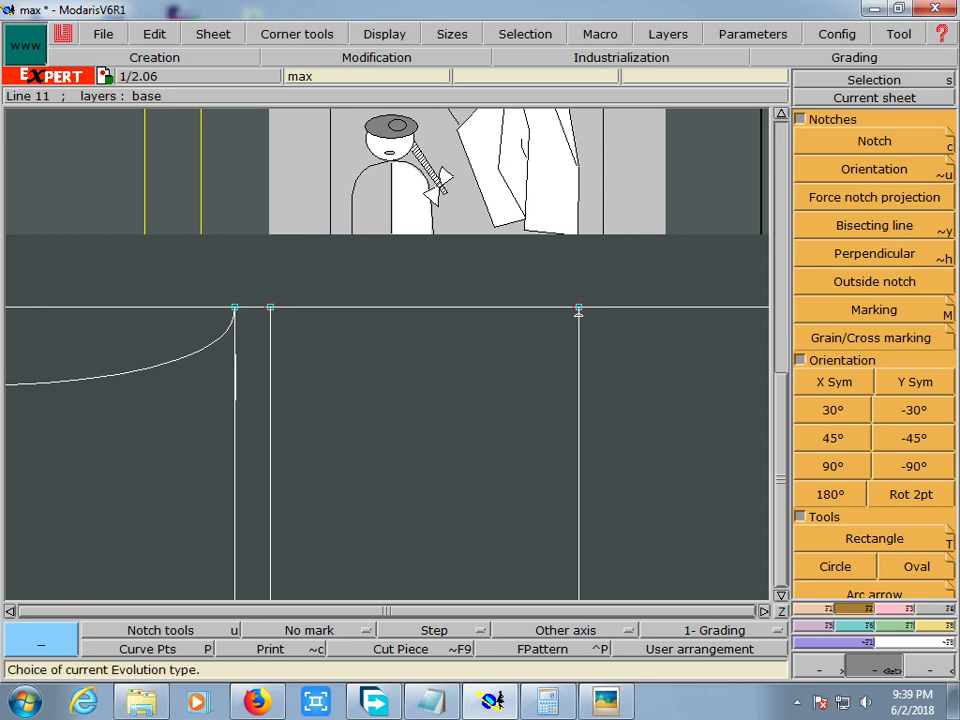
{"action": "key", "text": "Right"}
{"action": "key", "text": "Right"}
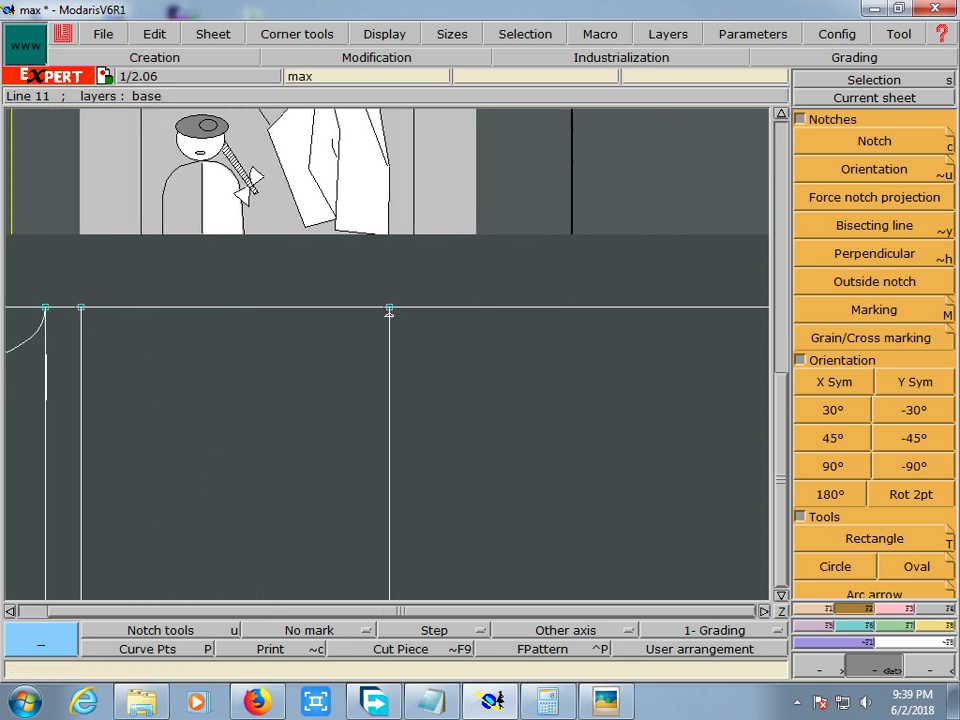
{"action": "scroll", "coordinate": [389, 353], "scroll_direction": "down", "scroll_amount": 1}
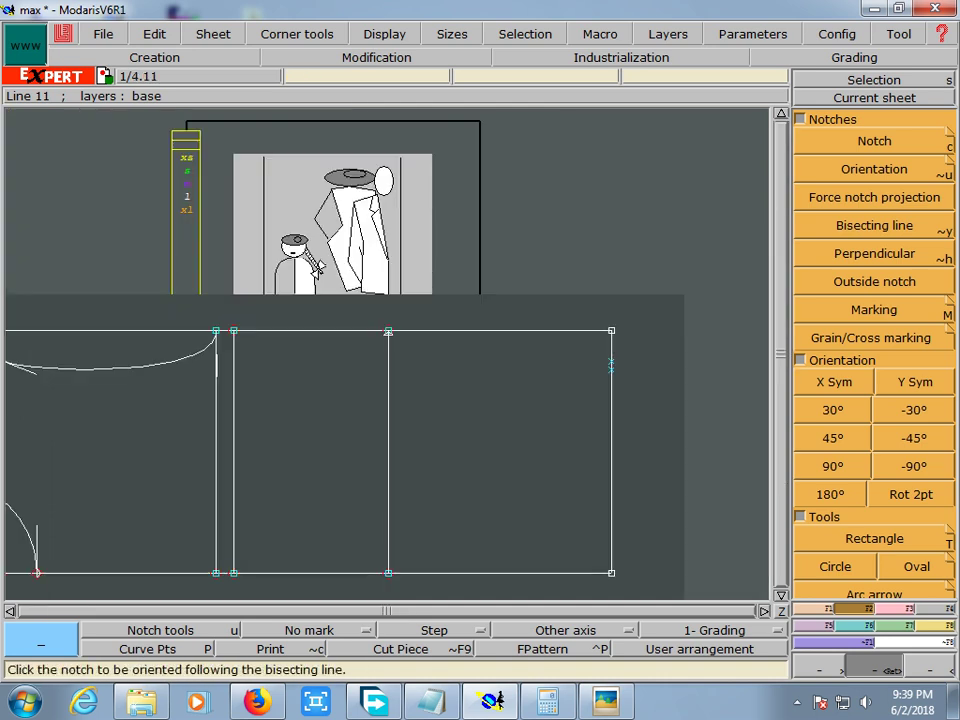
{"action": "key", "text": "Delete"}
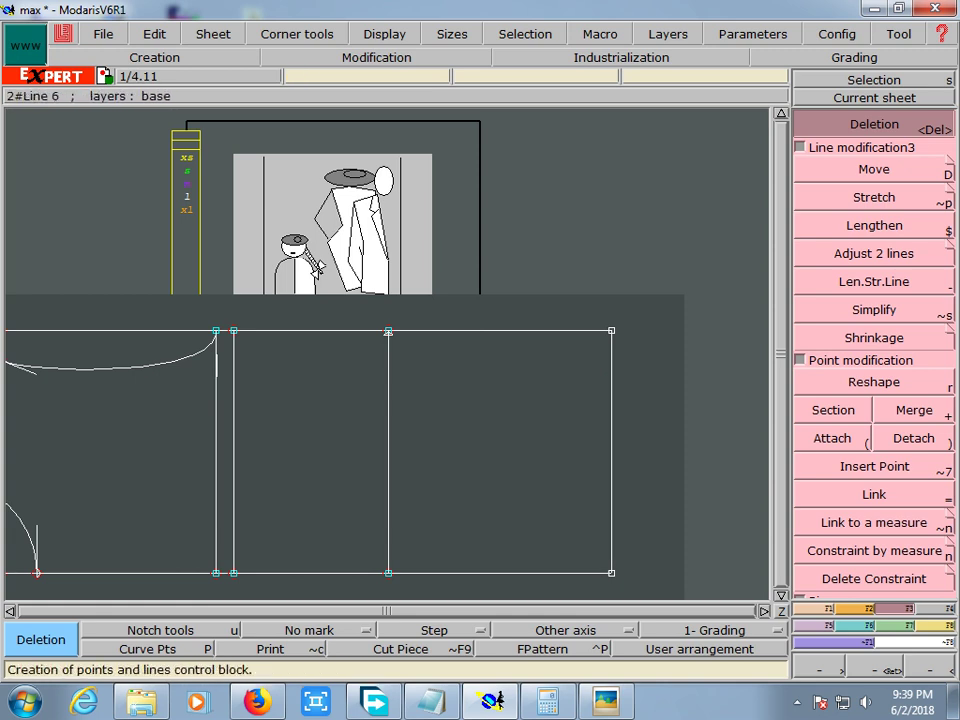
- Draw a Bezier line from the side-edge point to the frame's bottom corner, then turn the sheet upright
{"action": "left_click", "coordinate": [155, 57]}
{"action": "left_click", "coordinate": [874, 466]}
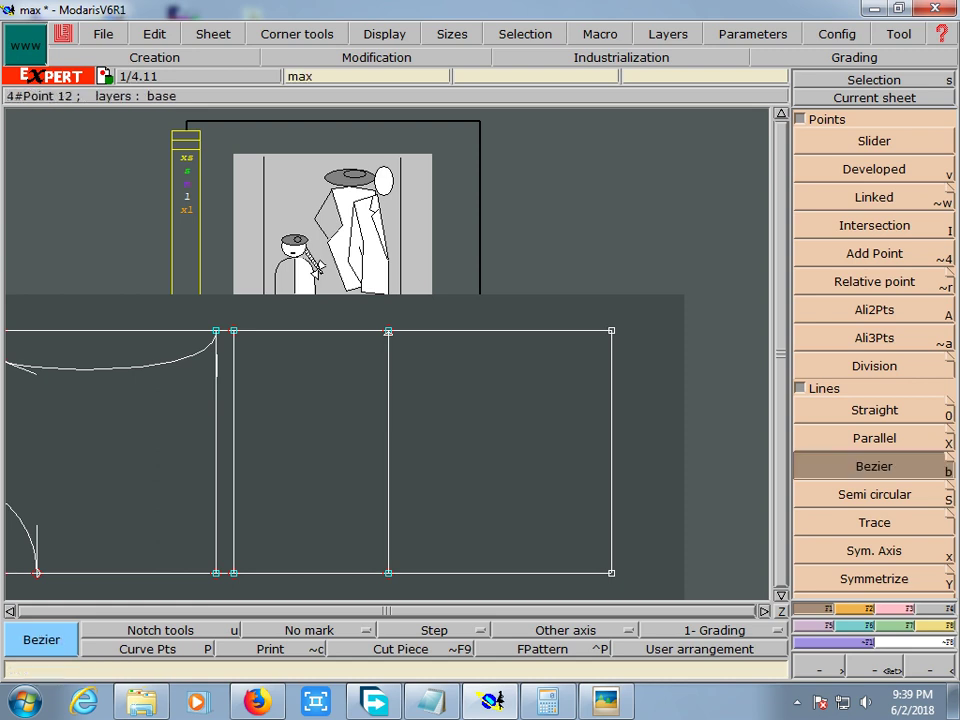
{"action": "left_click", "coordinate": [216, 573]}
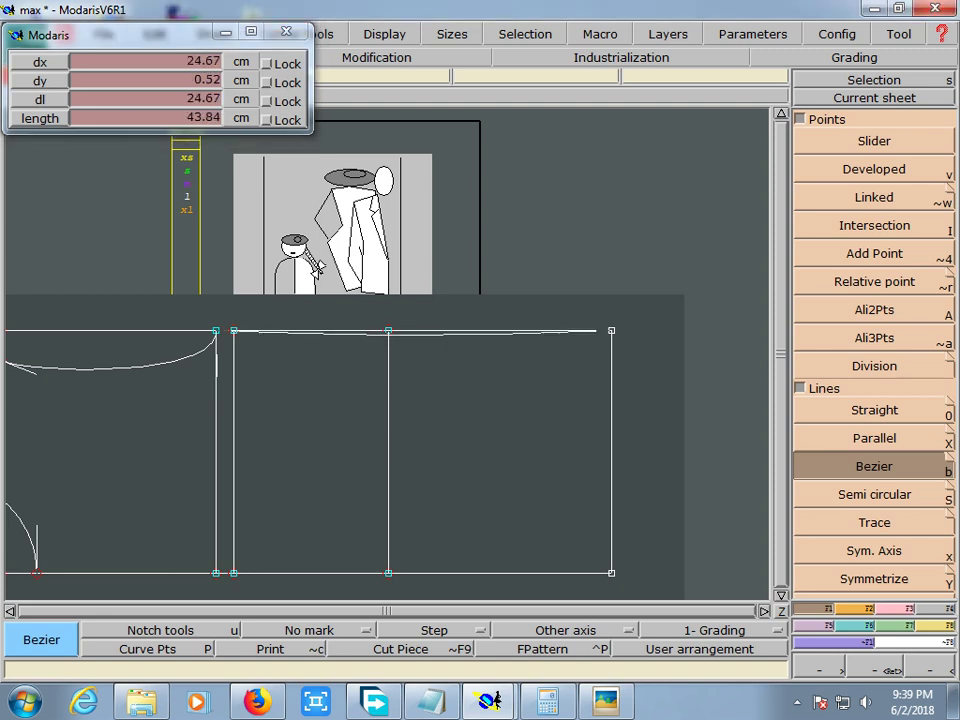
{"action": "left_click", "coordinate": [611, 330]}
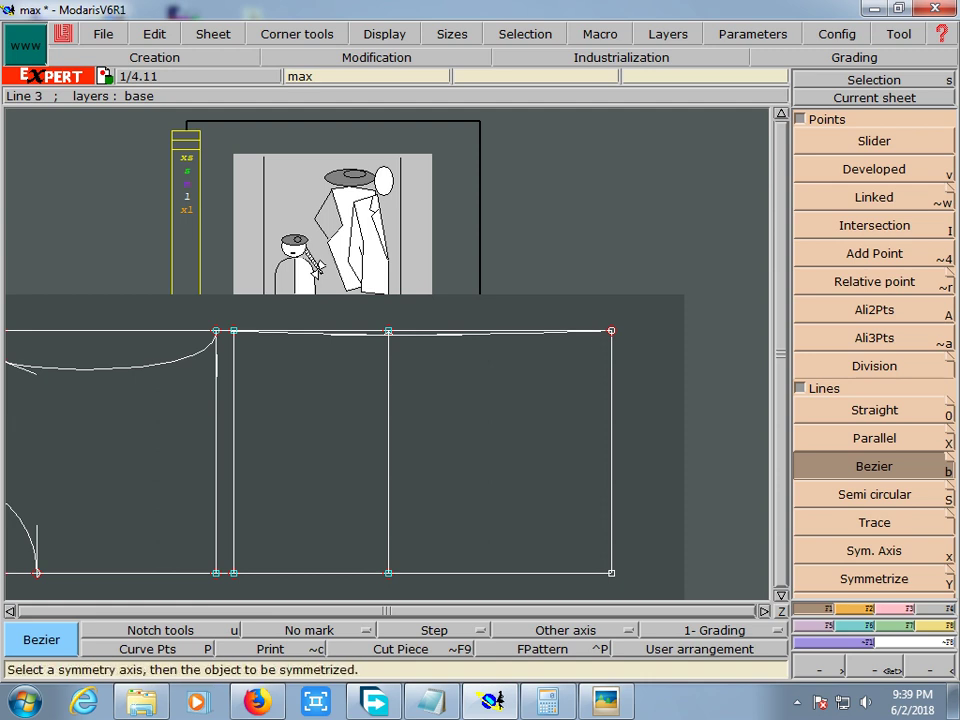
{"action": "key", "text": "F3"}
{"action": "key", "text": "F2"}
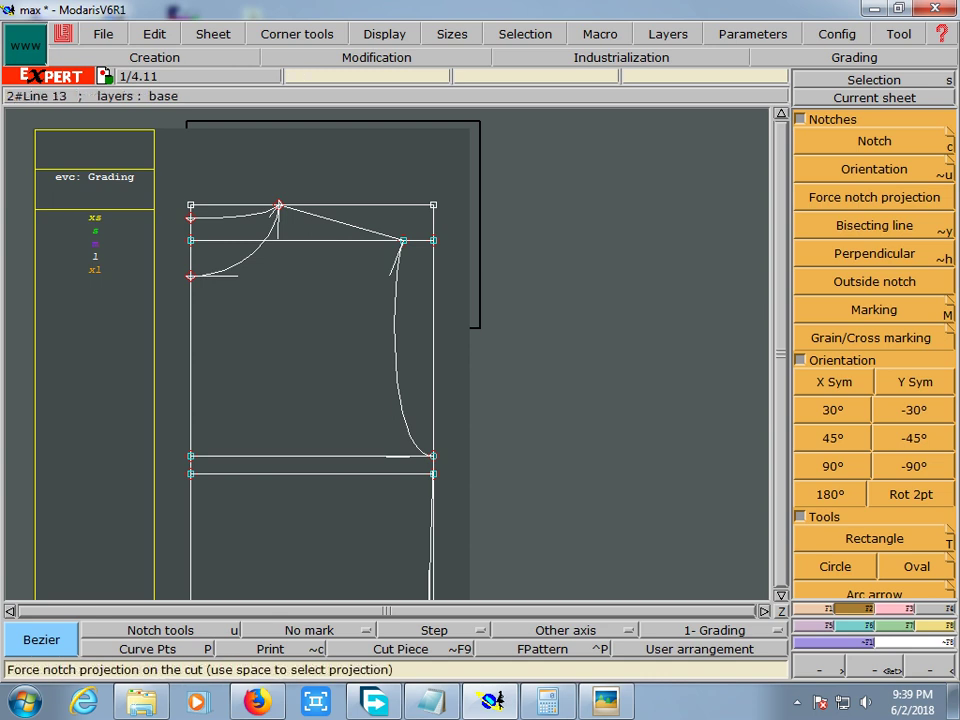
- Delete the three horizontal construction lines near the top and around the armhole
{"action": "key", "text": "Delete"}
{"action": "left_click", "coordinate": [310, 240]}
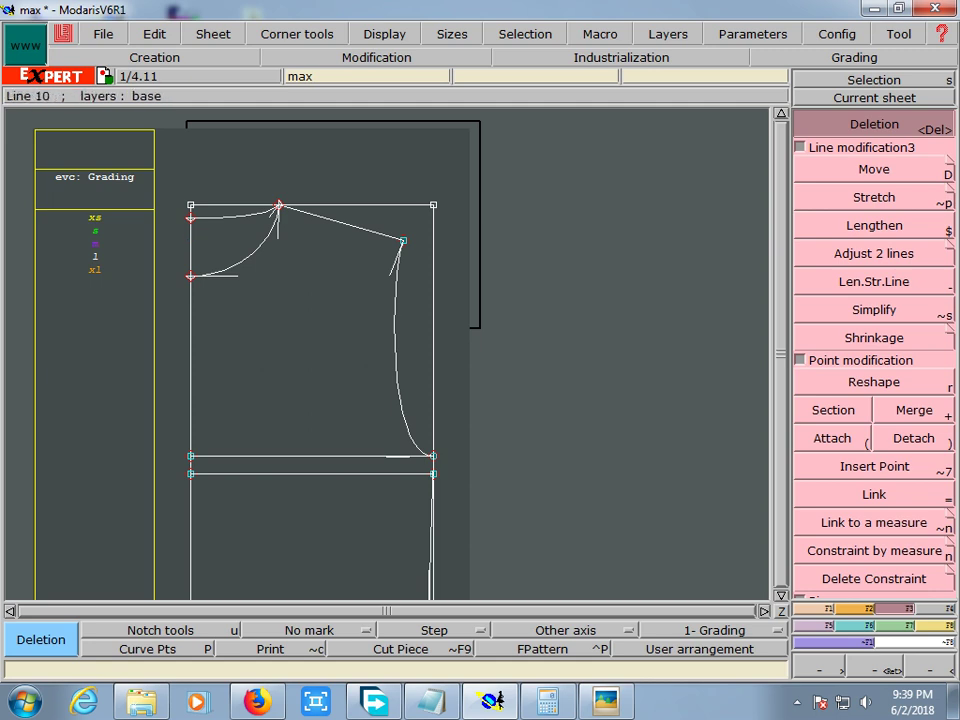
{"action": "left_click", "coordinate": [310, 473]}
{"action": "left_click", "coordinate": [300, 456]}
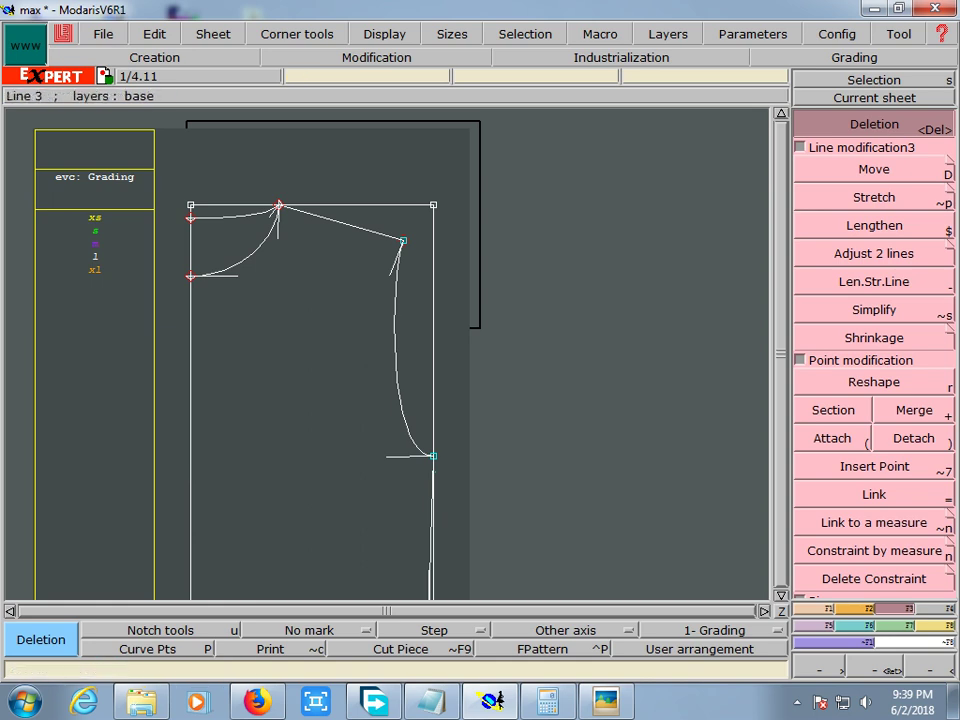
- Copy the pattern onto a new sheet named max2 and make it the current sheet
{"action": "scroll", "coordinate": [390, 350], "scroll_direction": "down", "scroll_amount": 2}
{"action": "scroll", "coordinate": [390, 350], "scroll_direction": "down", "scroll_amount": 1}
{"action": "scroll", "coordinate": [390, 350], "scroll_direction": "down", "scroll_amount": 1}
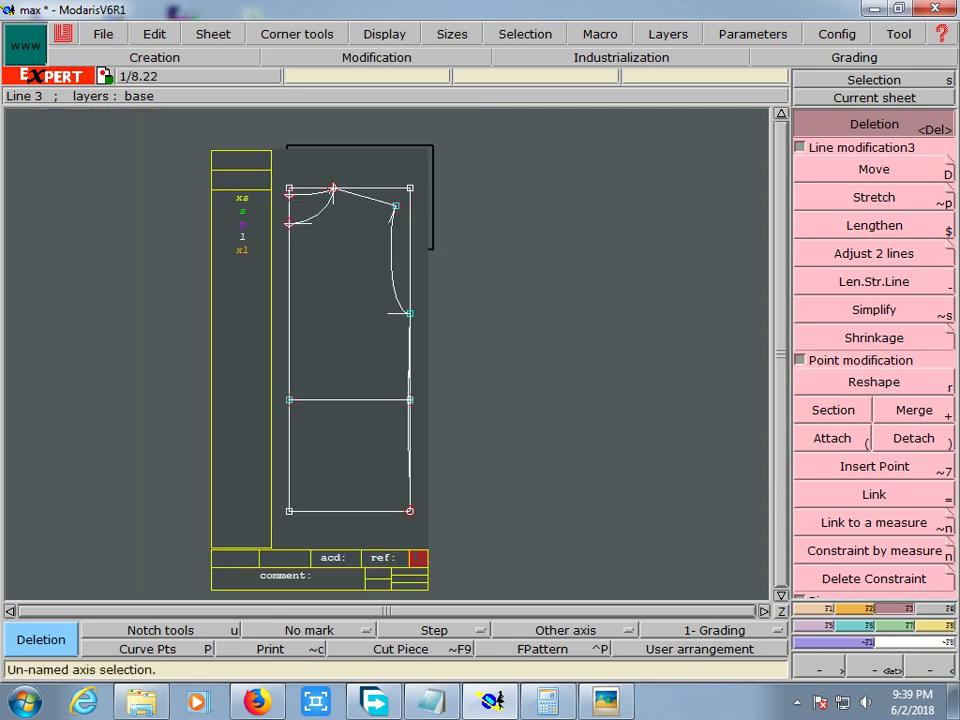
{"action": "left_click", "coordinate": [213, 34]}
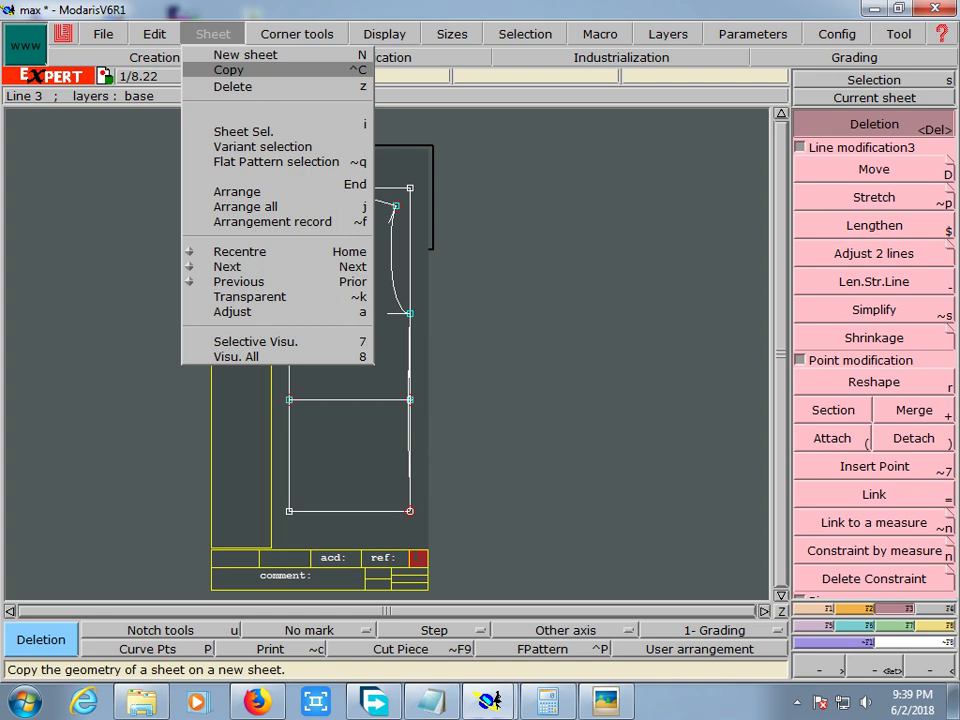
{"action": "left_click", "coordinate": [246, 54]}
{"action": "left_click", "coordinate": [874, 98]}
{"action": "left_click", "coordinate": [240, 400]}
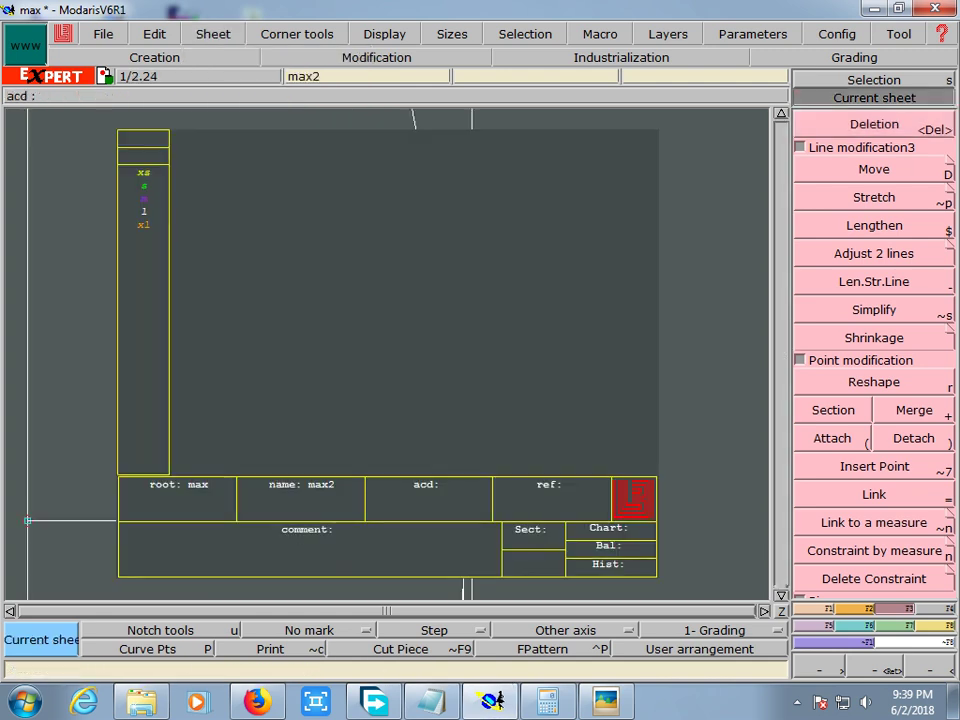
{"action": "key", "text": "alt+Tab"}
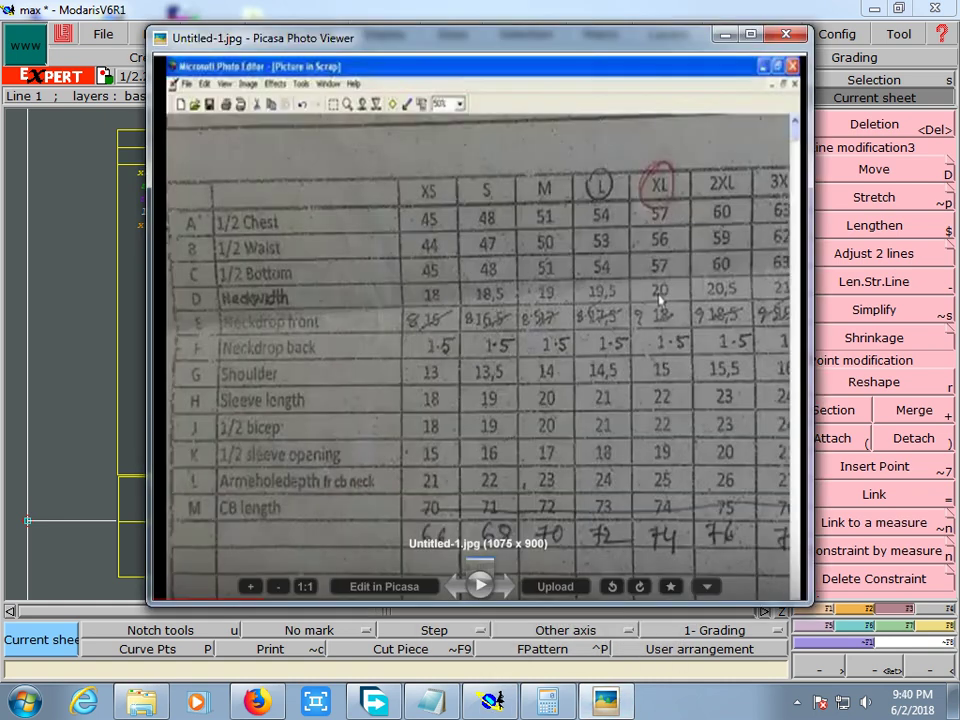
- Zoom into the size chart, close Picasa and minimize Modaris to the desktop
{"action": "scroll", "coordinate": [660, 300], "scroll_direction": "up", "scroll_amount": 2}
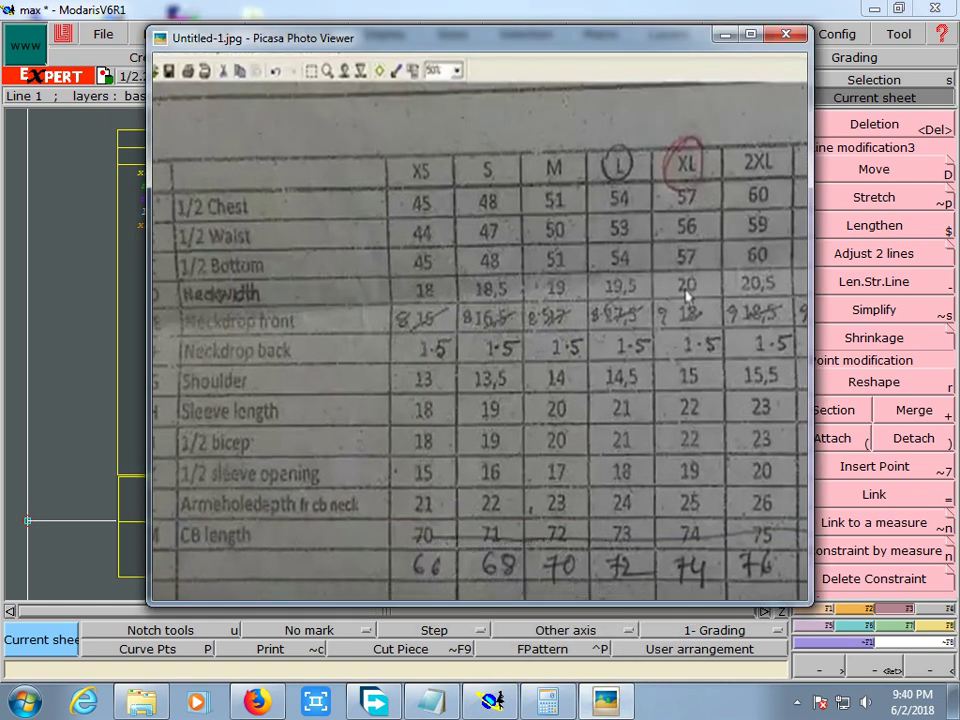
{"action": "left_click", "coordinate": [785, 34]}
{"action": "left_click", "coordinate": [873, 8]}
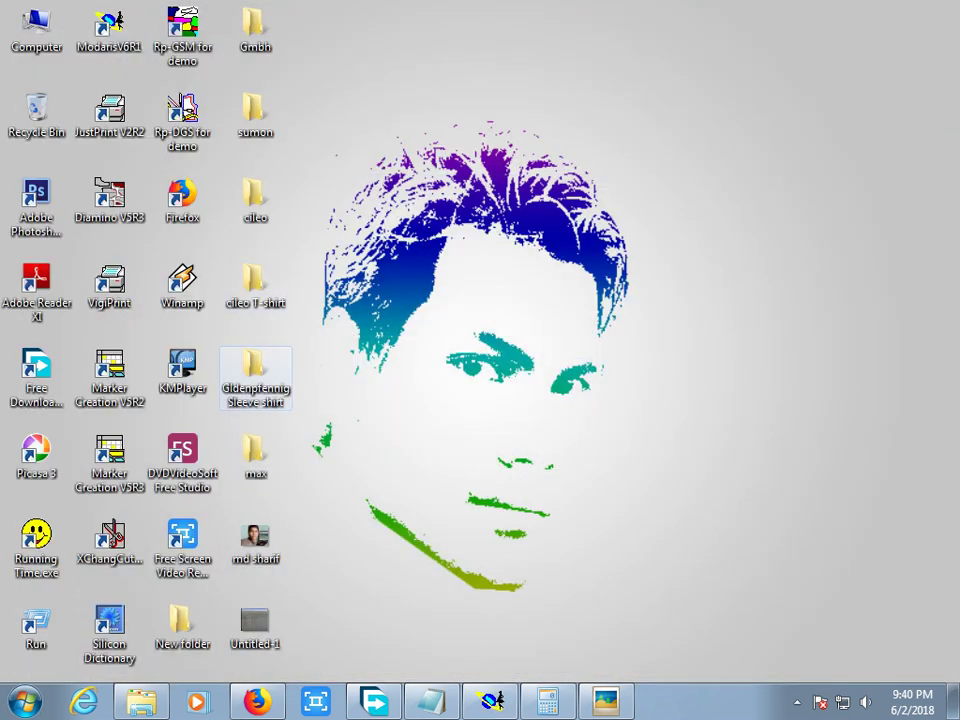
- Copy the red T-shirt photo from the New folder and close the folder window
{"action": "double_click", "coordinate": [182, 625]}
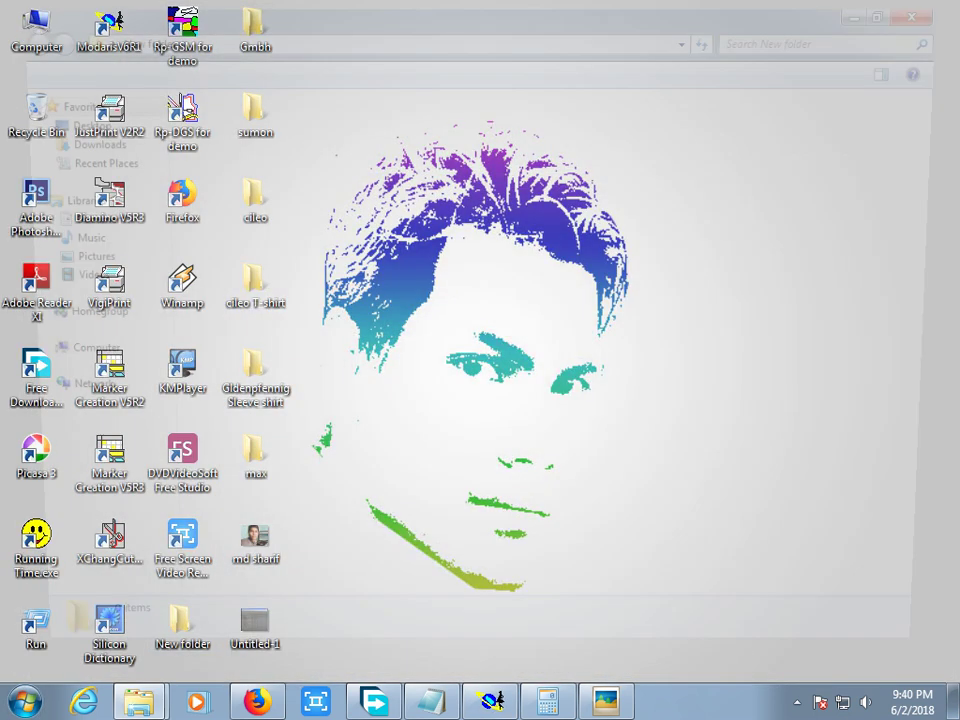
{"action": "right_click", "coordinate": [317, 136]}
{"action": "left_click", "coordinate": [345, 455]}
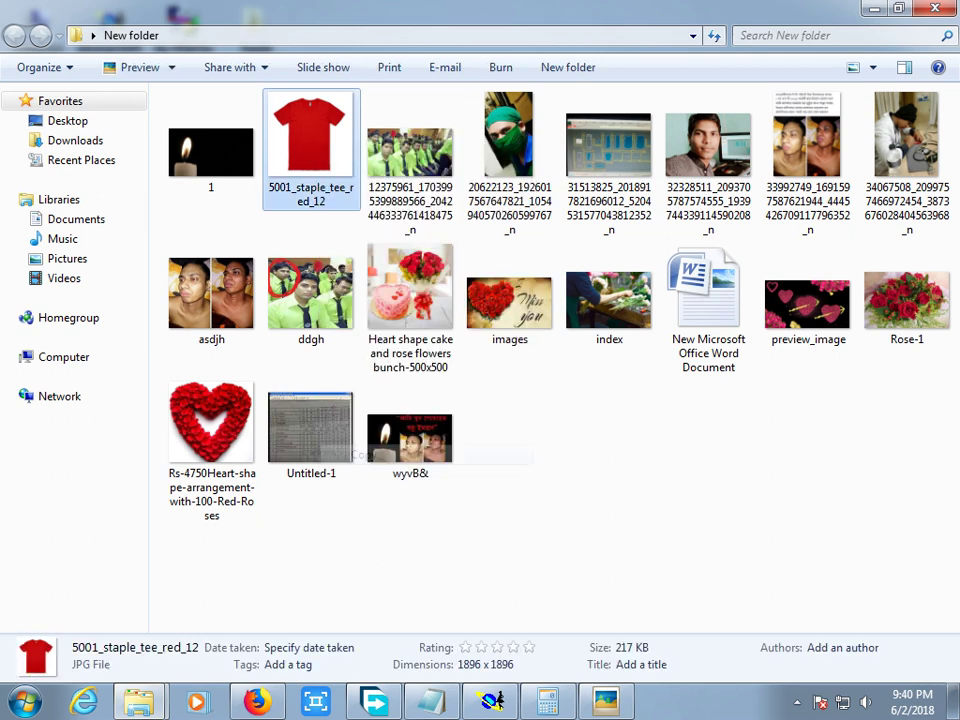
{"action": "left_click", "coordinate": [935, 8]}
- Paste the T-shirt photo onto the desktop, view it, then return to Modaris
{"action": "right_click", "coordinate": [638, 288]}
{"action": "left_click", "coordinate": [686, 367]}
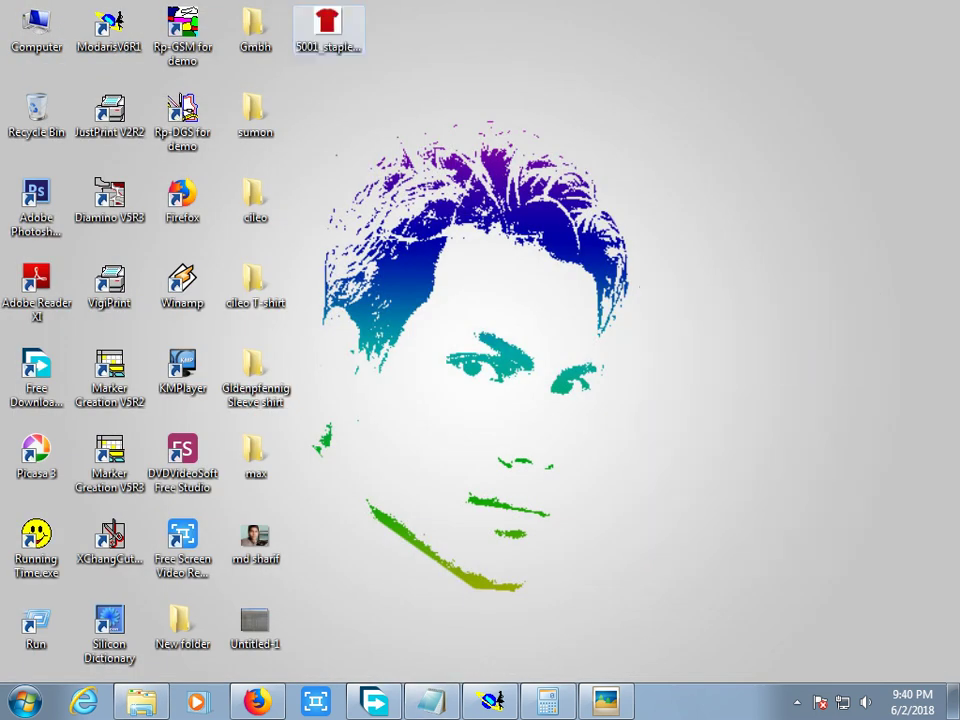
{"action": "key", "text": "Return"}
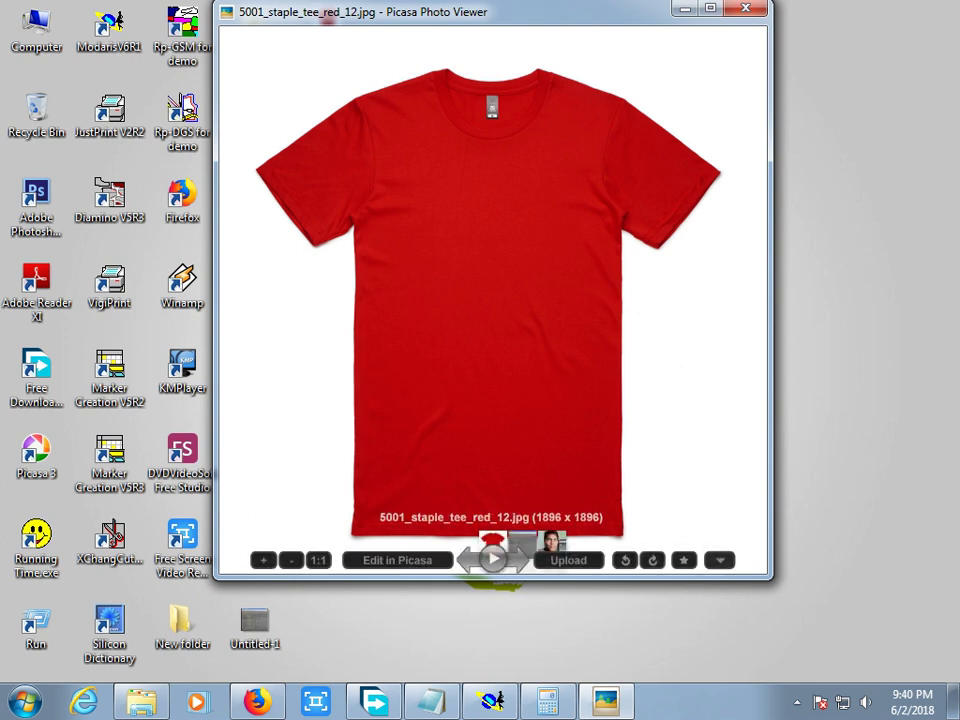
{"action": "mouse_move", "coordinate": [490, 300]}
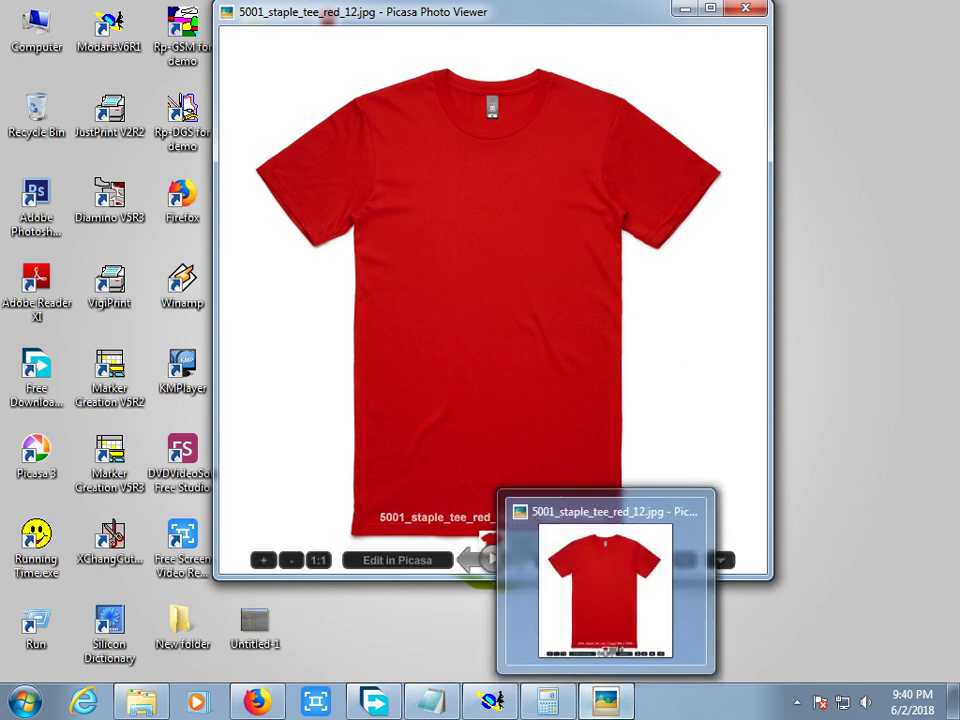
{"action": "left_click", "coordinate": [490, 700]}
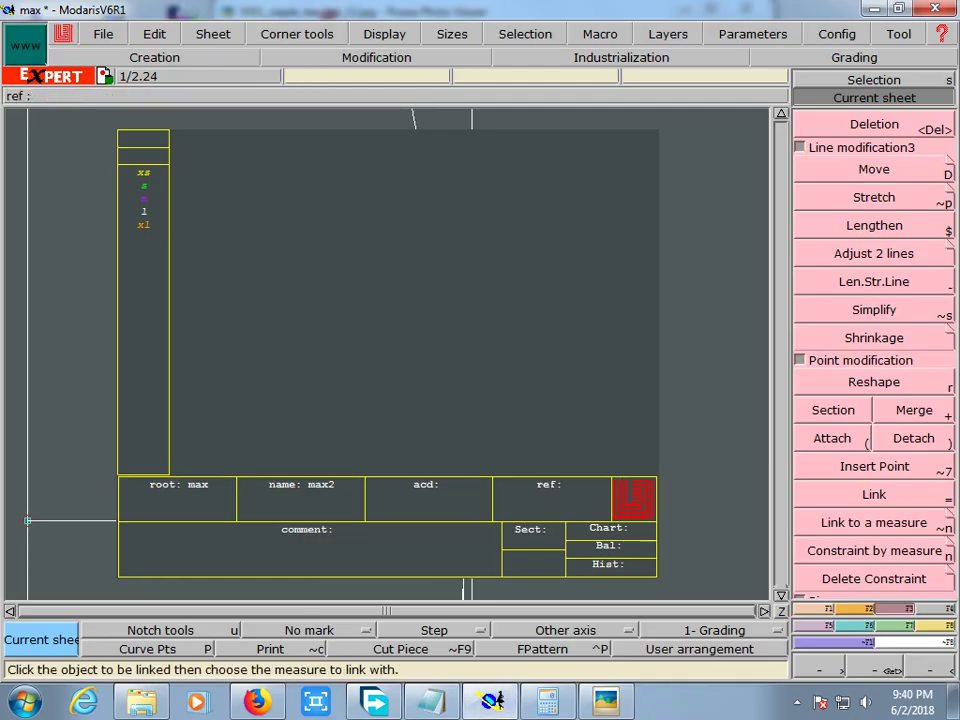
- Draw a rectangle from the chosen corner with width 25 and height -25 cm
{"action": "key", "text": "F4"}
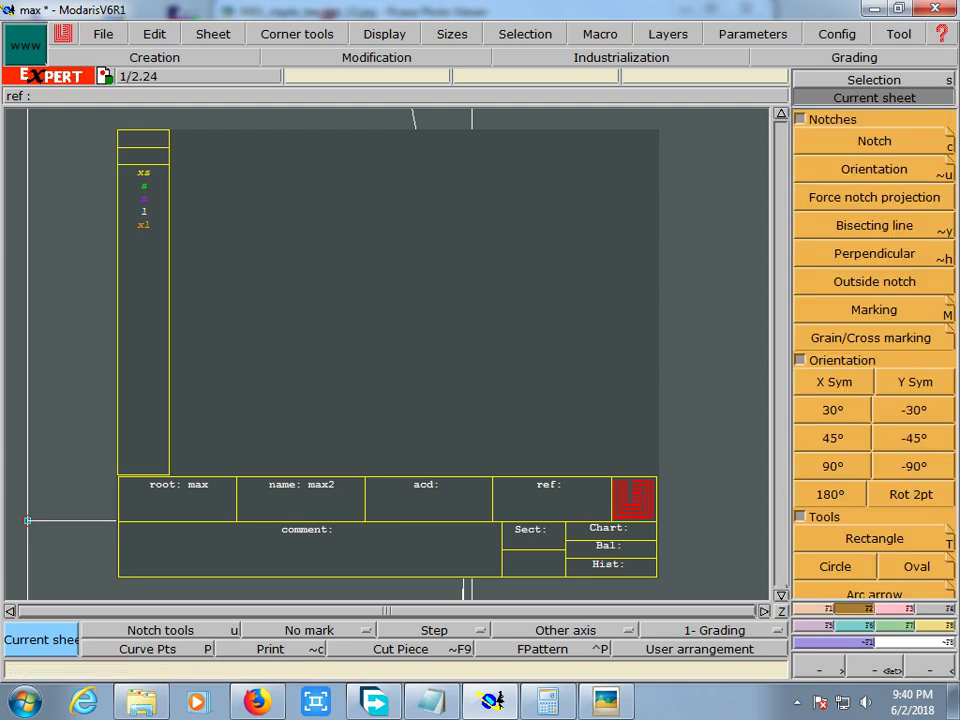
{"action": "key", "text": "t"}
{"action": "left_click", "coordinate": [306, 212]}
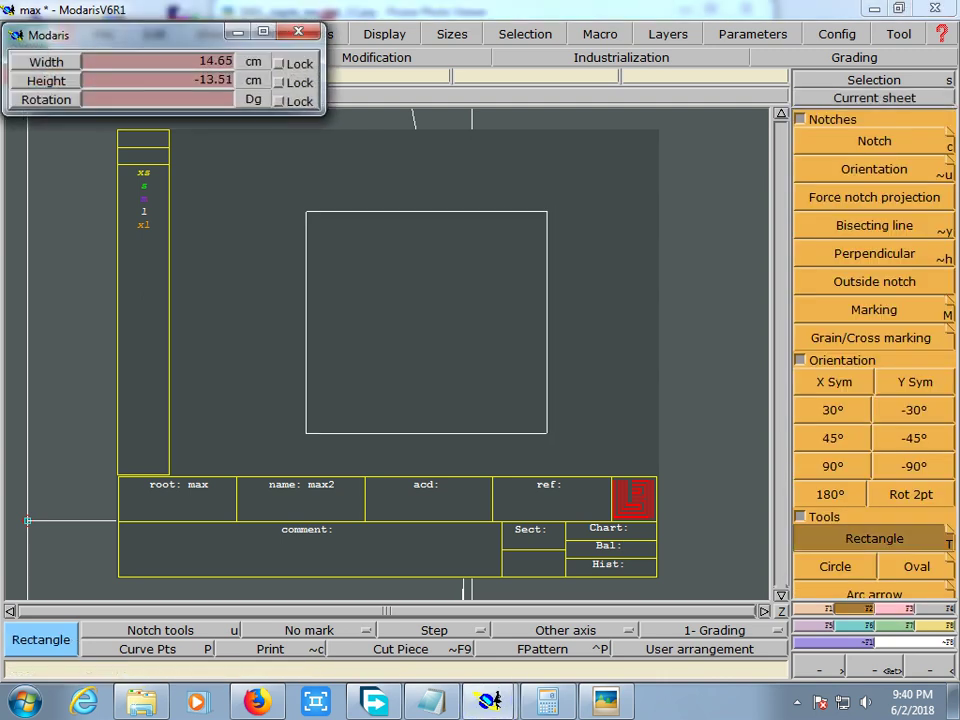
{"action": "type", "text": "27"}
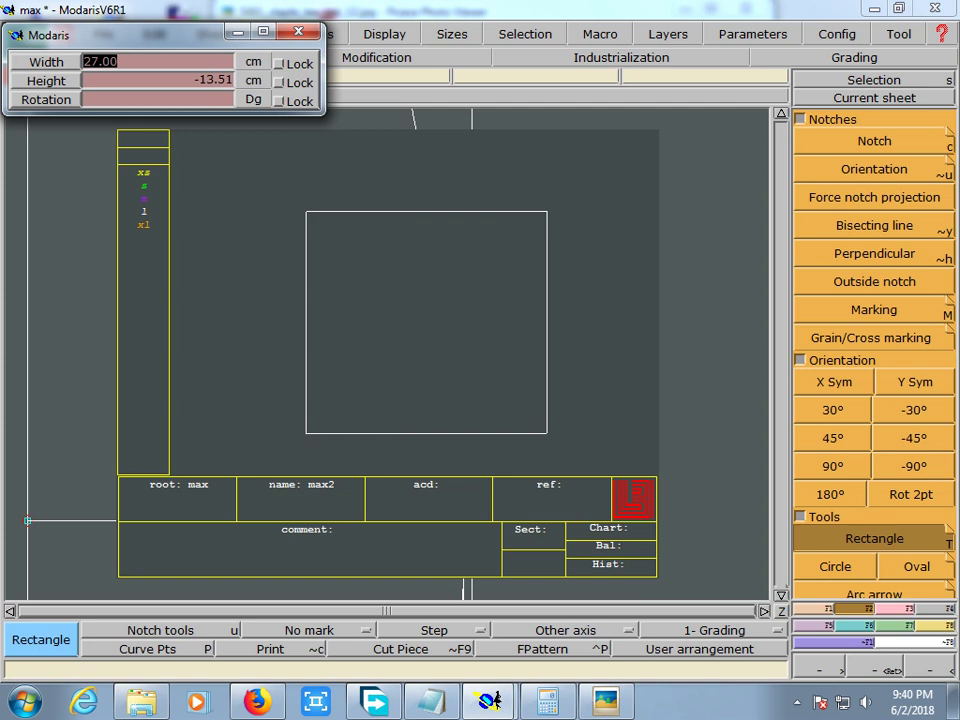
{"action": "type", "text": "21"}
{"action": "key", "text": "BackSpace"}
{"action": "type", "text": "5"}
{"action": "key", "text": "Return"}
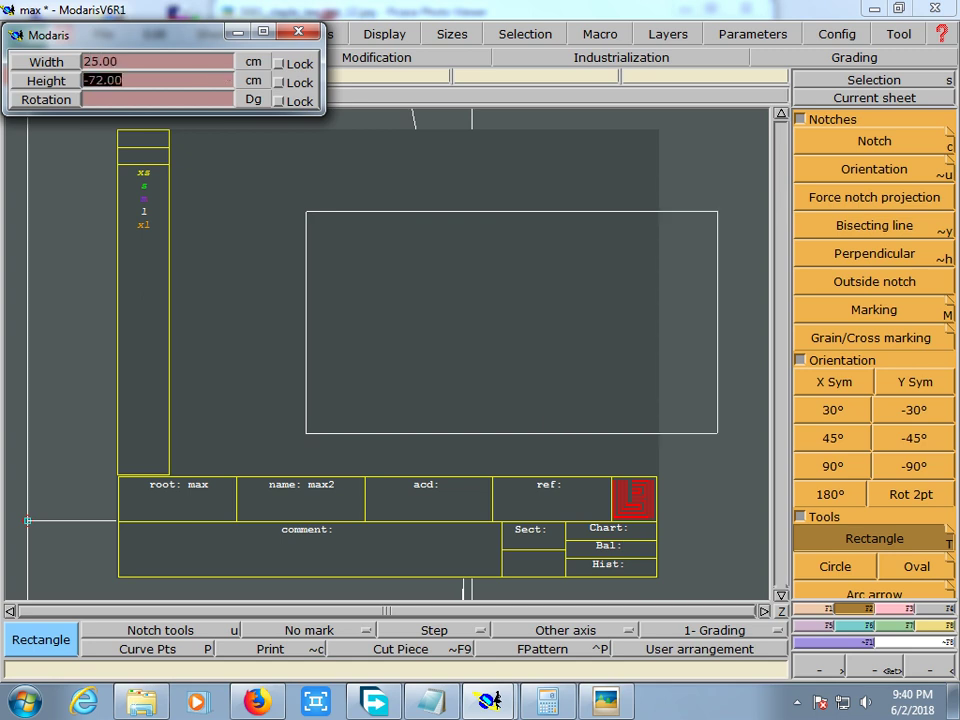
{"action": "type", "text": "25"}
{"action": "key", "text": "Return"}
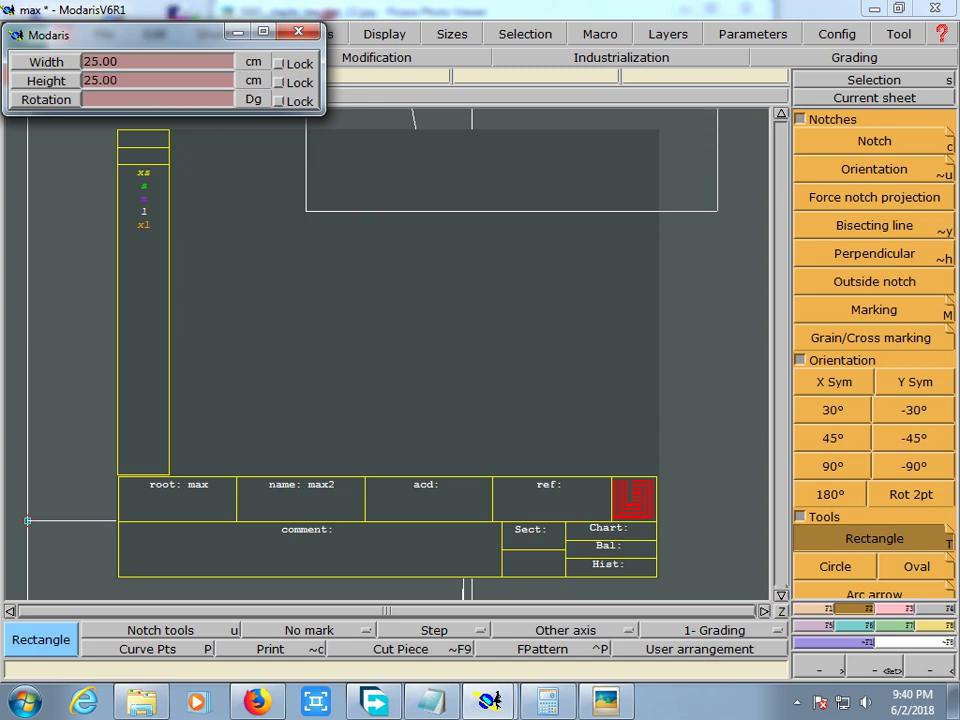
{"action": "key", "text": "shift+Tab"}
{"action": "type", "text": "-25"}
{"action": "key", "text": "Return"}
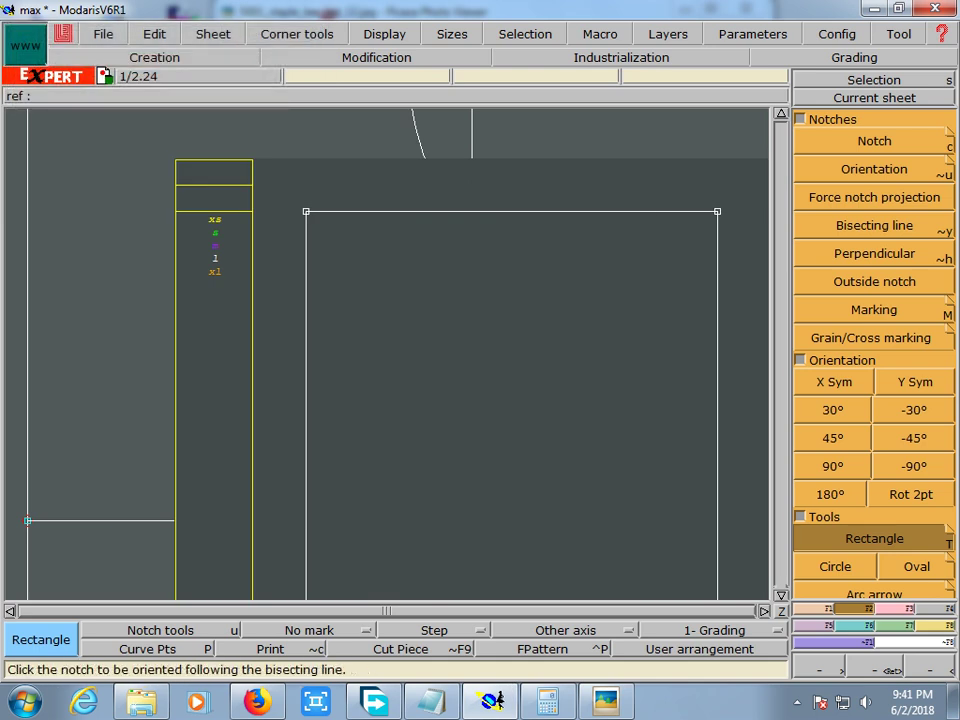
- Recentre the view on the whole max2 sheet
{"action": "key", "text": "c"}
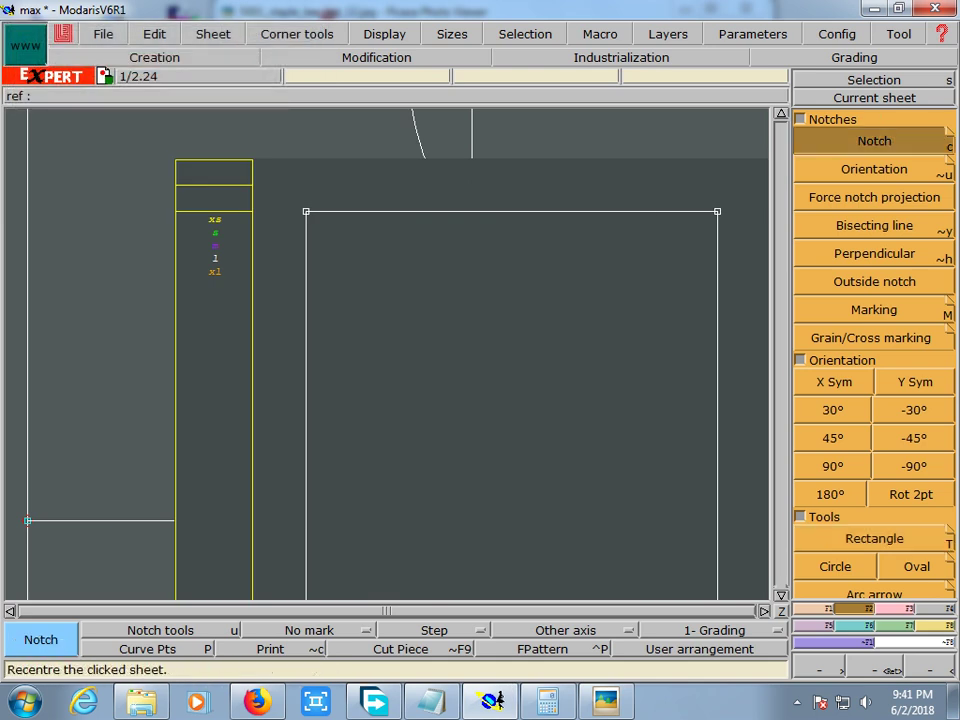
{"action": "left_click", "coordinate": [874, 97]}
{"action": "left_click", "coordinate": [450, 350]}
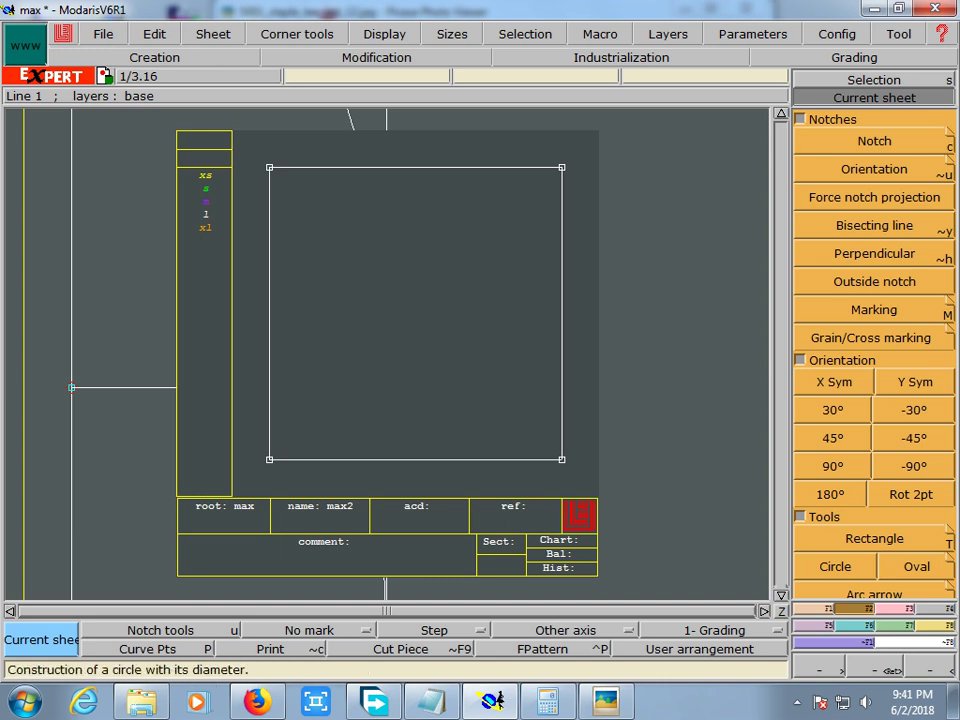
- Begin a Developed point at the frame's bottom-left corner, then bring up the max folder window
{"action": "left_click", "coordinate": [155, 57]}
{"action": "left_click", "coordinate": [874, 169]}
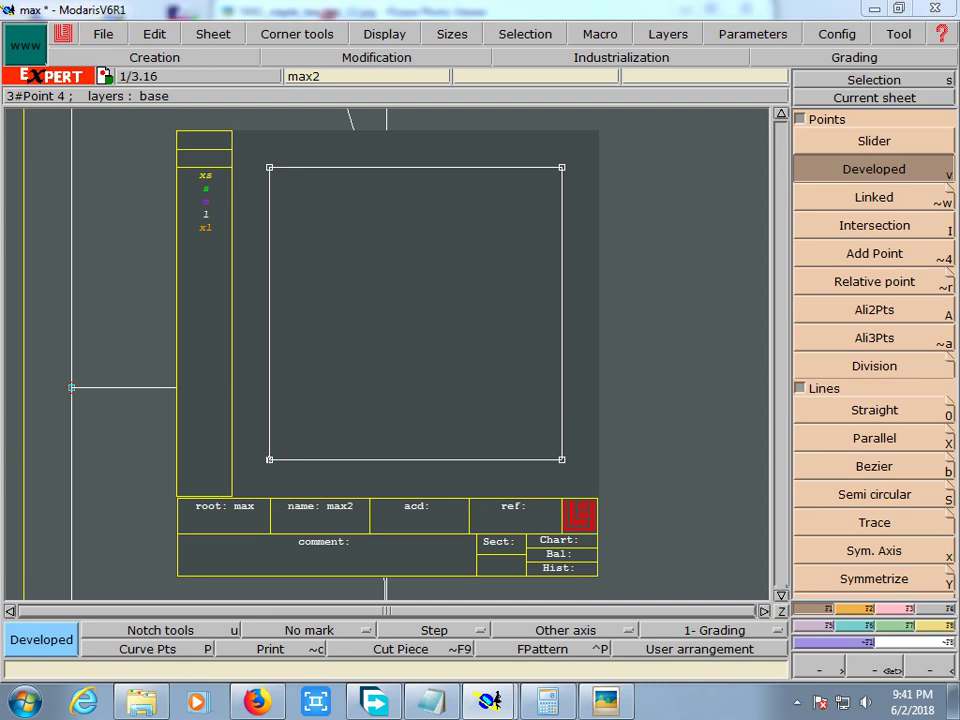
{"action": "left_click", "coordinate": [269, 460]}
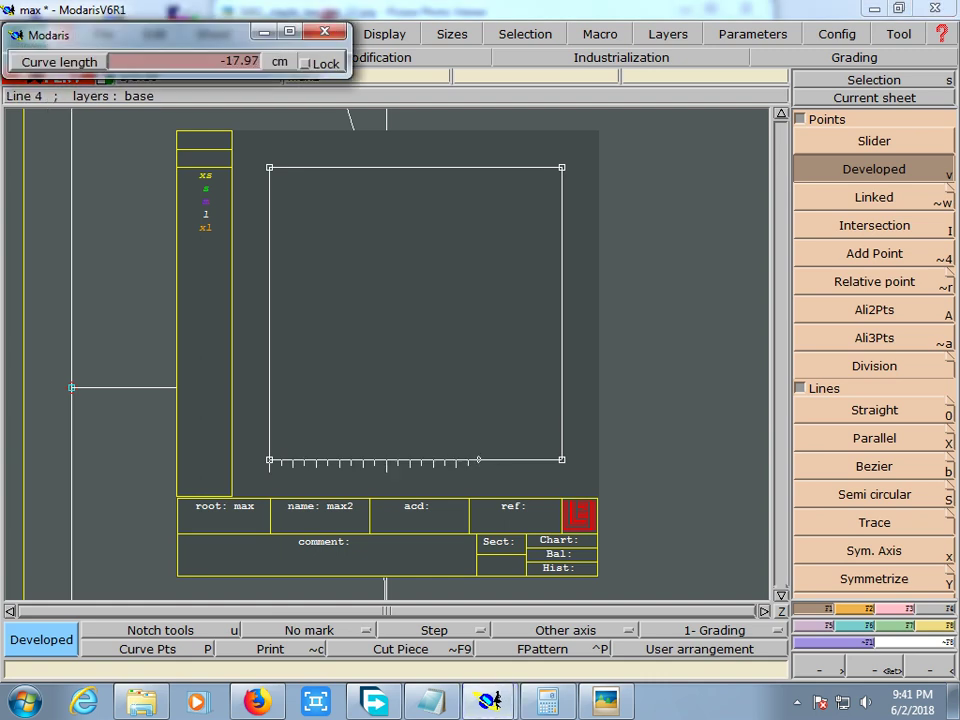
{"action": "key", "text": "alt+Tab"}
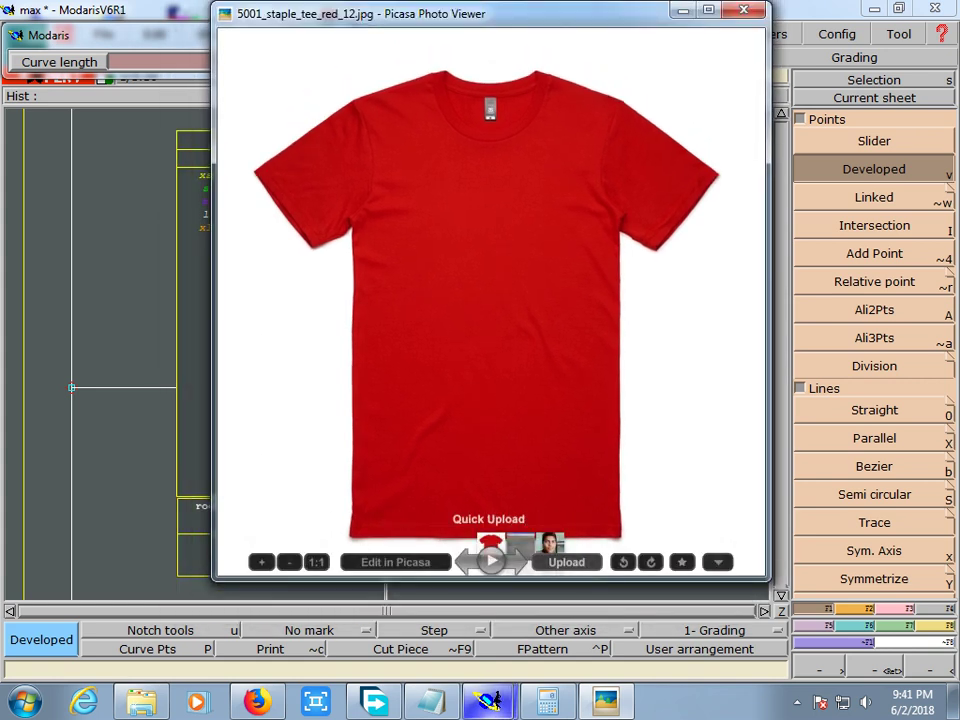
{"action": "mouse_move", "coordinate": [257, 701]}
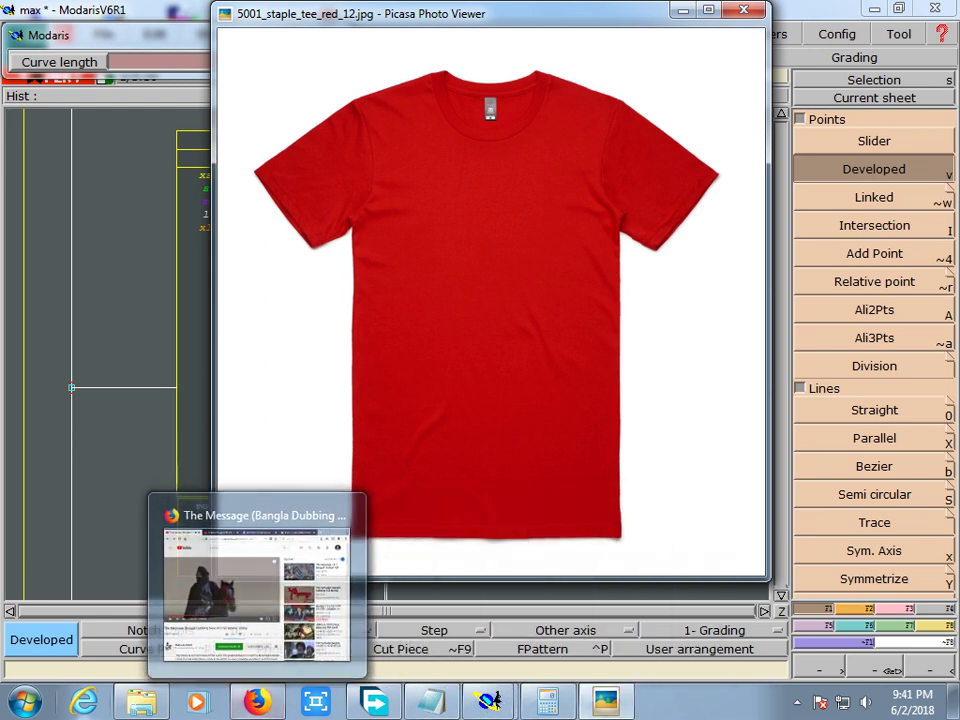
{"action": "left_click", "coordinate": [141, 701]}
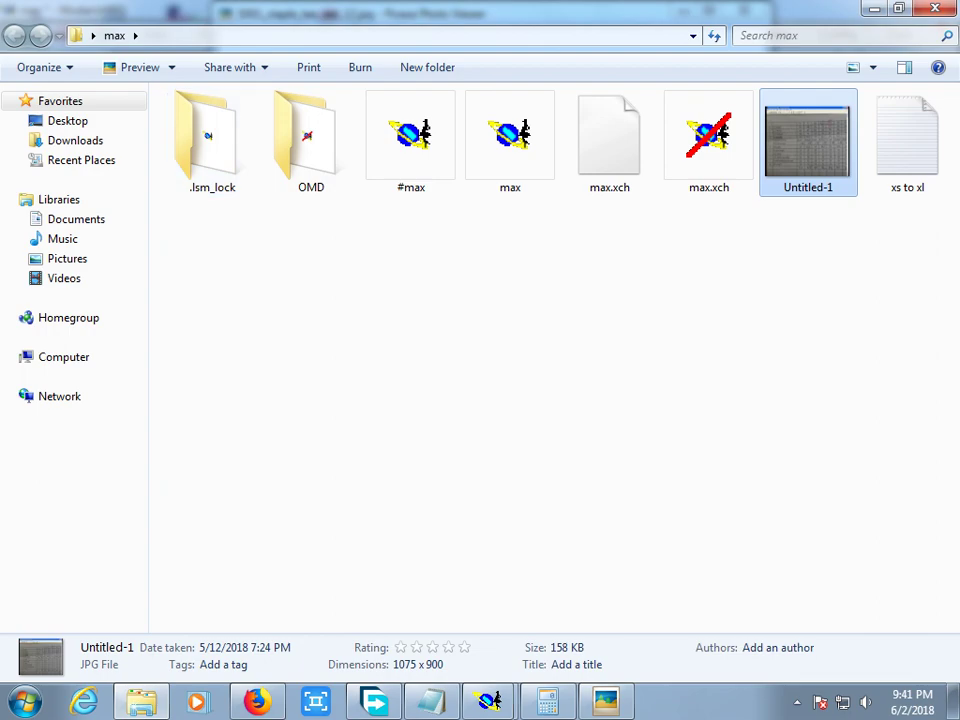
- View Untitled-1.jpg zoomed in to read the XL size values, then return to Modaris
{"action": "key", "text": "Return"}
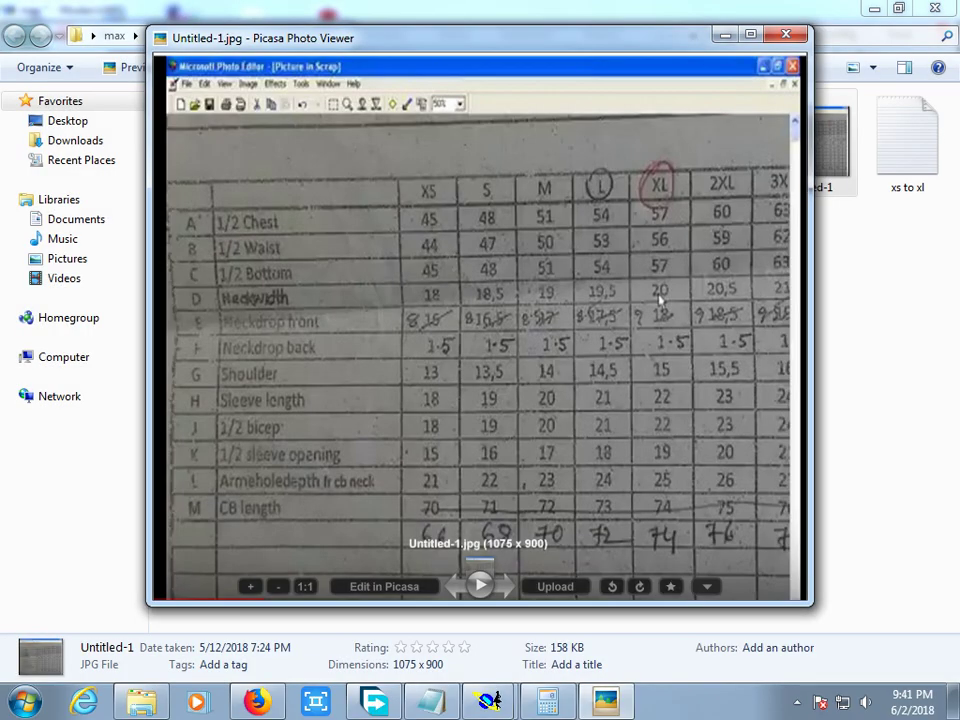
{"action": "scroll", "coordinate": [717, 290], "scroll_direction": "up", "scroll_amount": 2}
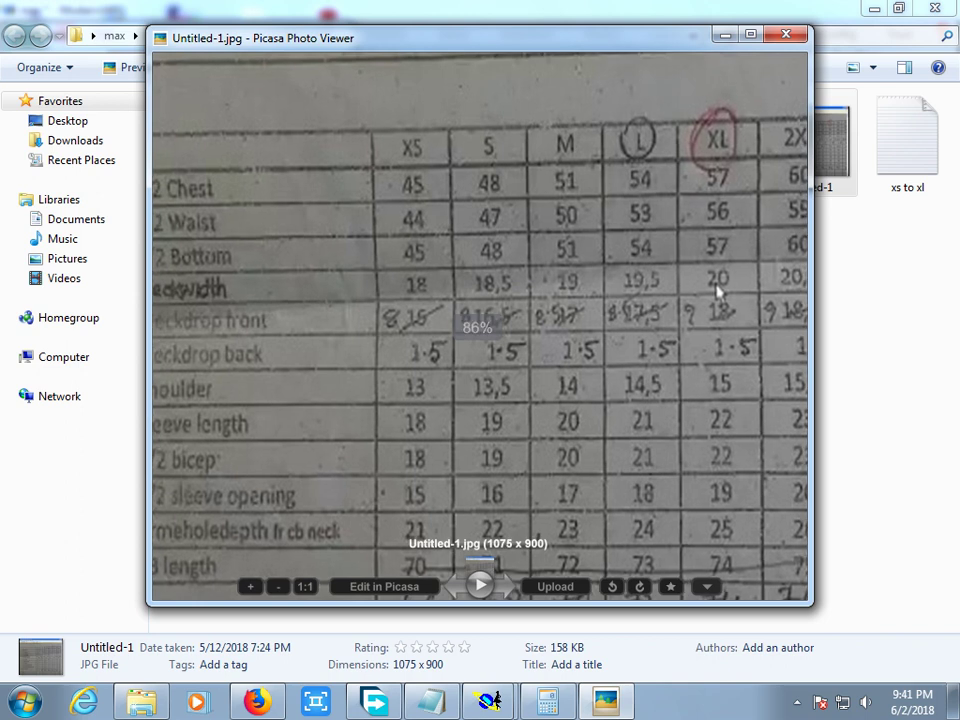
{"action": "scroll", "coordinate": [719, 290], "scroll_direction": "down", "scroll_amount": 2}
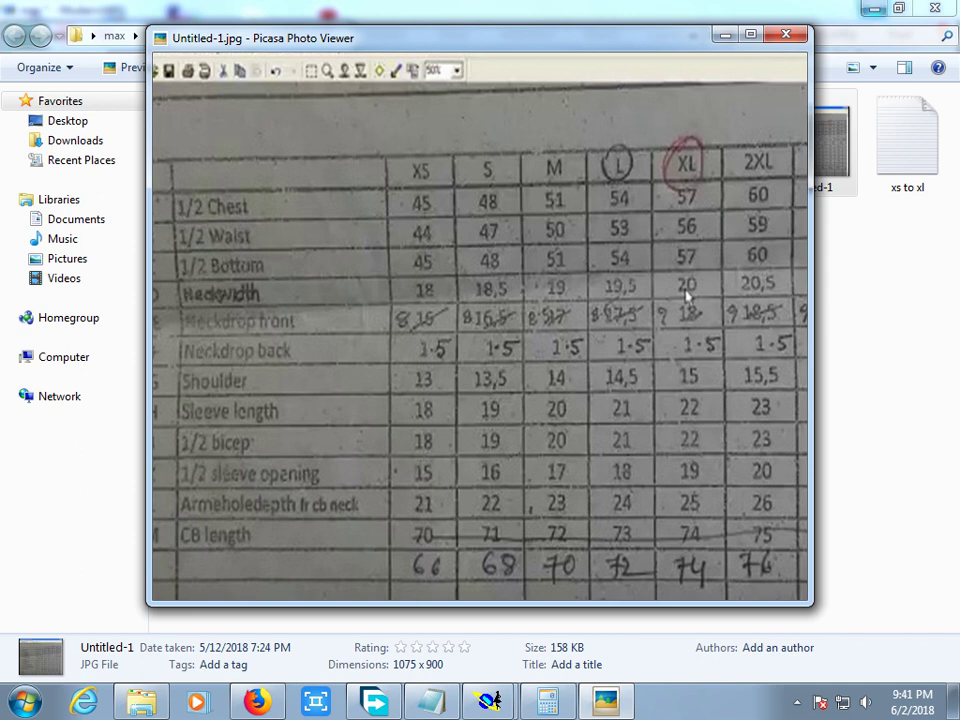
{"action": "left_click", "coordinate": [725, 35]}
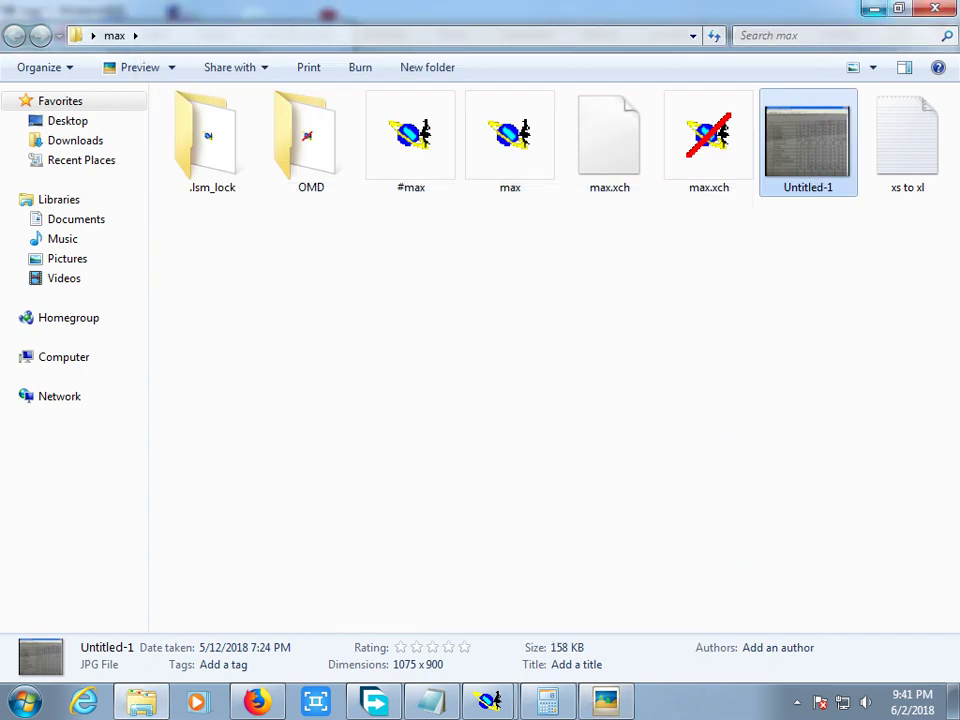
{"action": "left_click", "coordinate": [489, 700]}
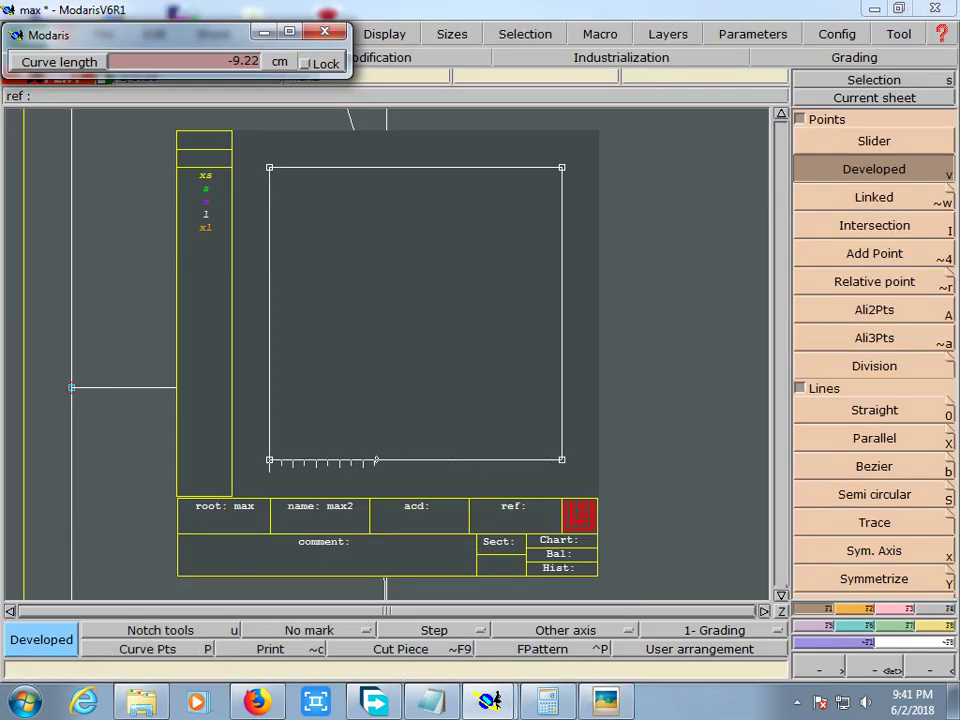
- Enter a curve length of -18 and place the point on the frame's bottom line
{"action": "type", "text": "26.50"}
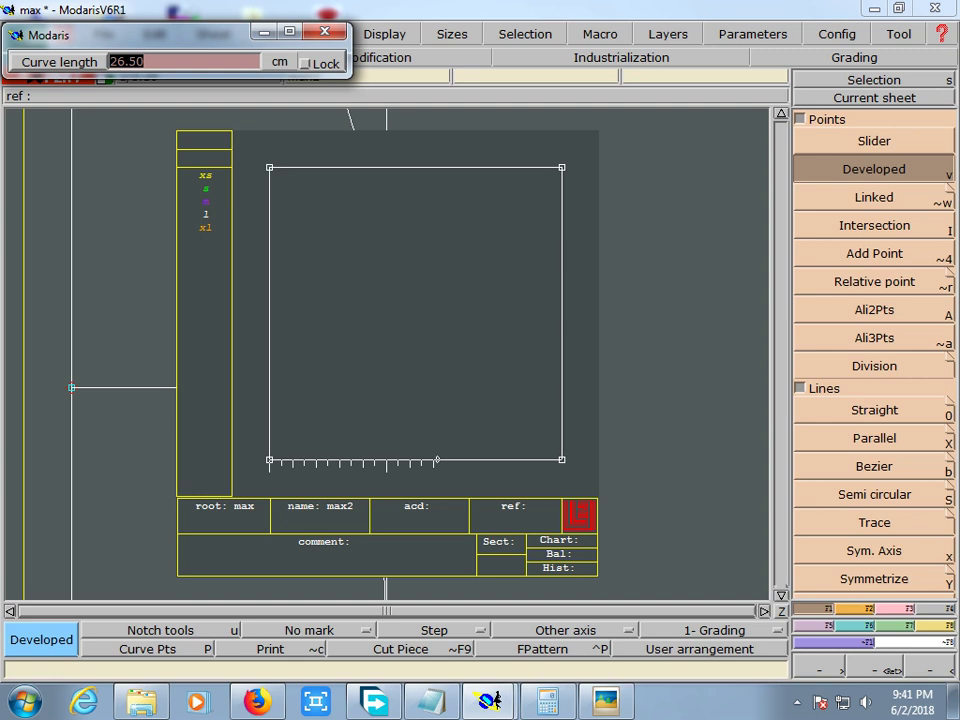
{"action": "type", "text": "1"}
{"action": "key", "text": "BackSpace"}
{"action": "type", "text": "-18"}
{"action": "key", "text": "Return"}
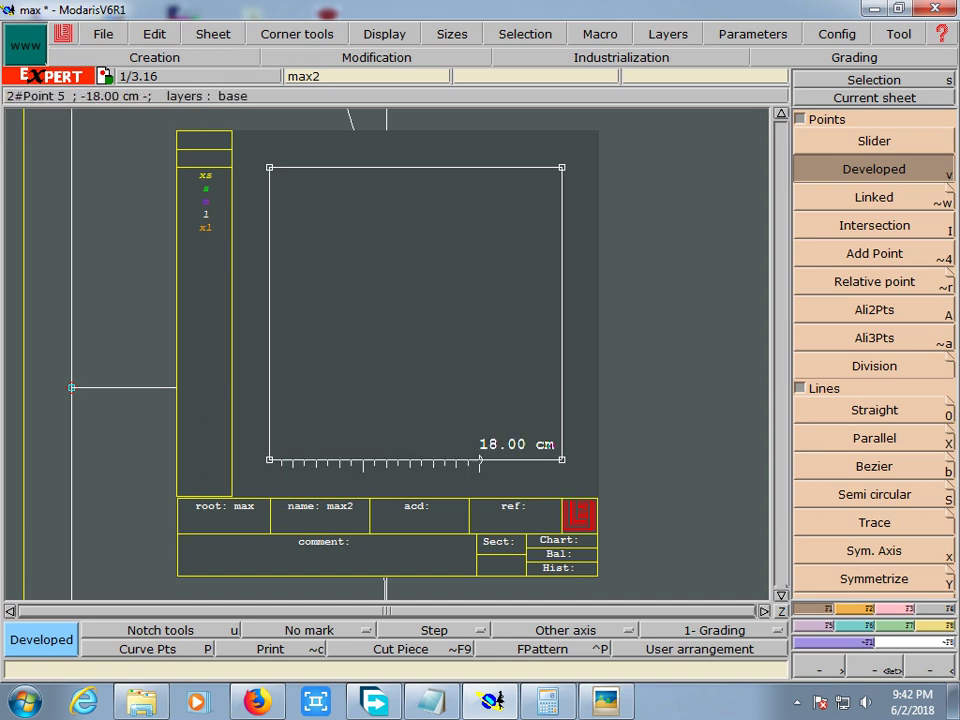
{"action": "left_click", "coordinate": [480, 460]}
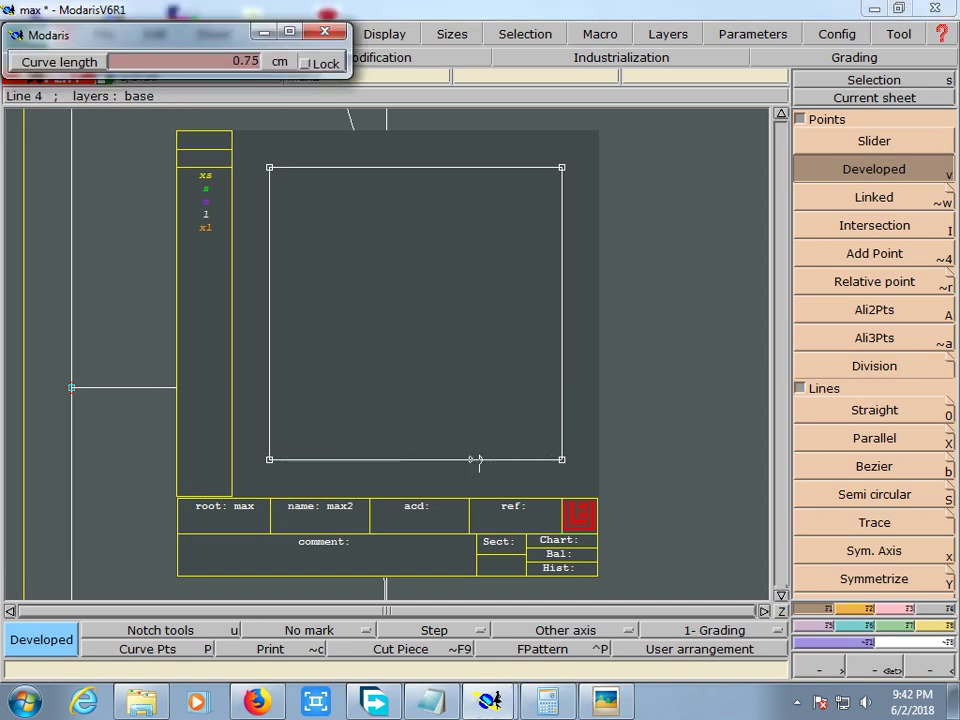
{"action": "left_click", "coordinate": [481, 459]}
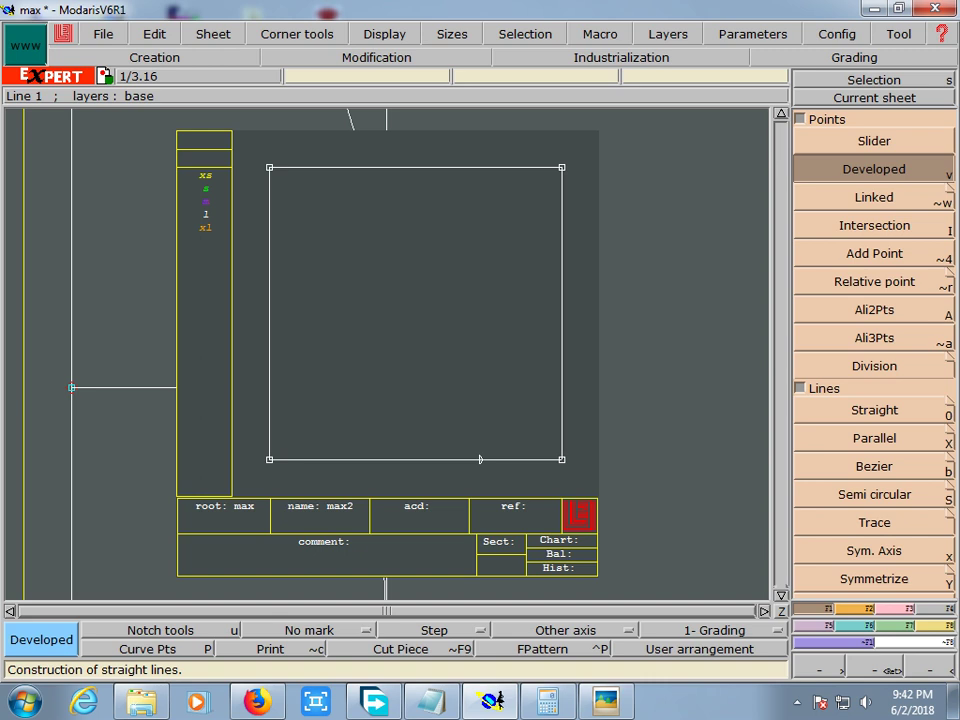
- Draw a 21 cm straight line from the 18 cm point to the frame's right edge
{"action": "left_click", "coordinate": [875, 410]}
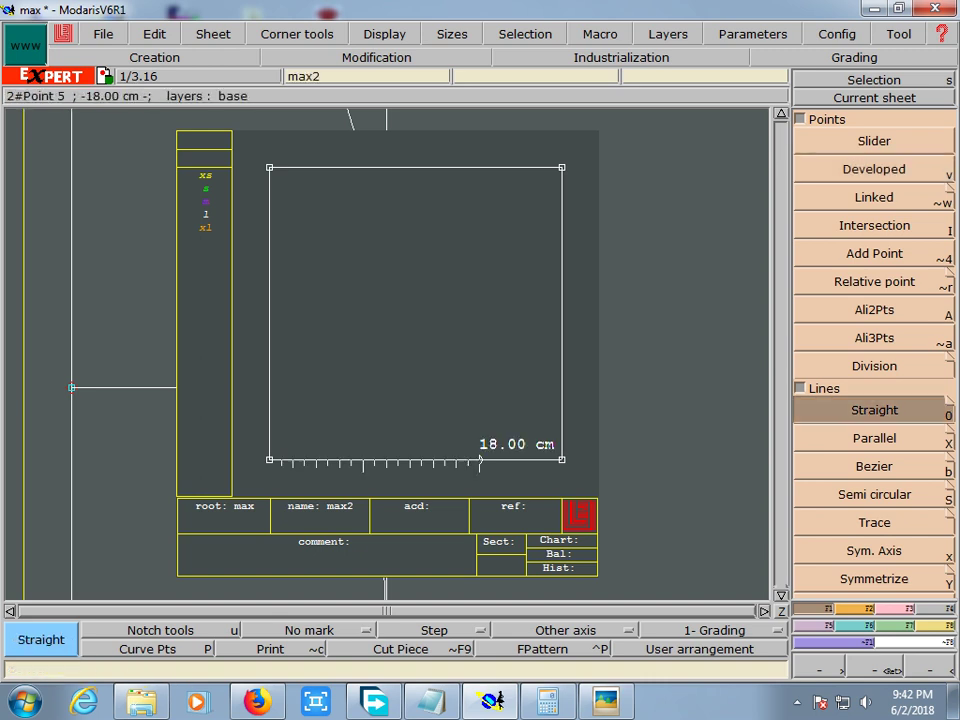
{"action": "left_click", "coordinate": [480, 459]}
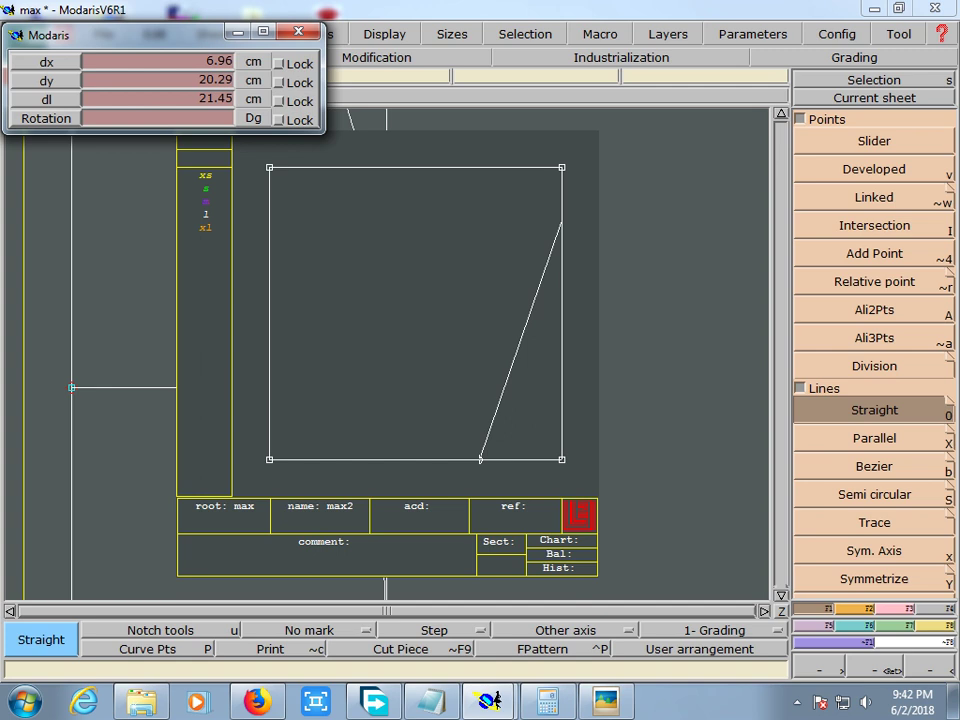
{"action": "key", "text": "Tab"}
{"action": "key", "text": "Tab"}
{"action": "key", "text": "Tab"}
{"action": "key", "text": "BackSpace"}
{"action": "type", "text": "21"}
{"action": "key", "text": "Return"}
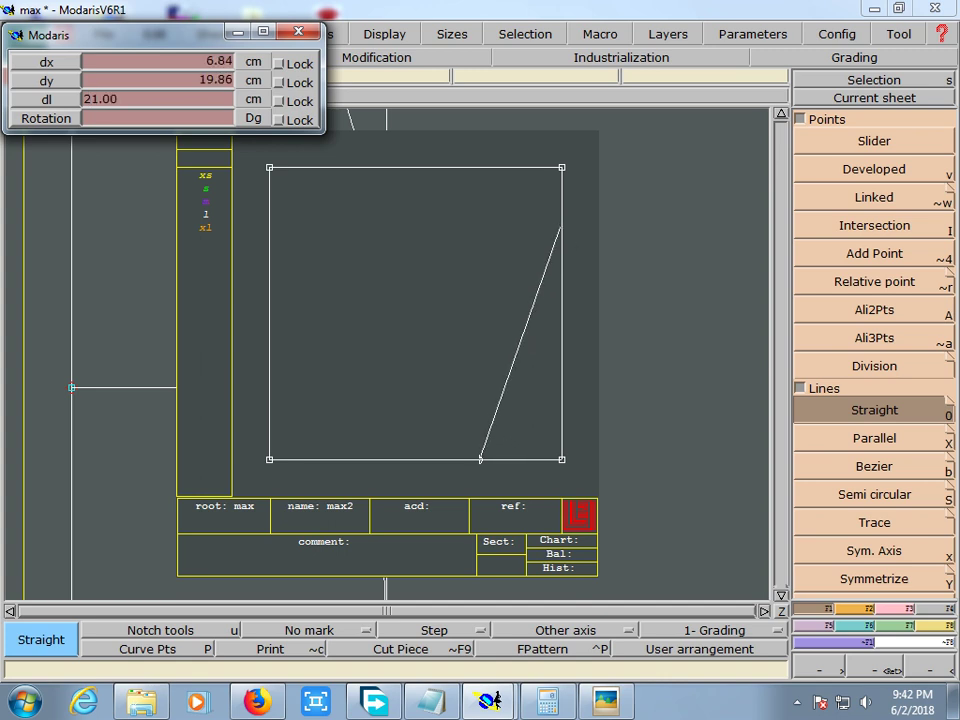
{"action": "left_click", "coordinate": [561, 229]}
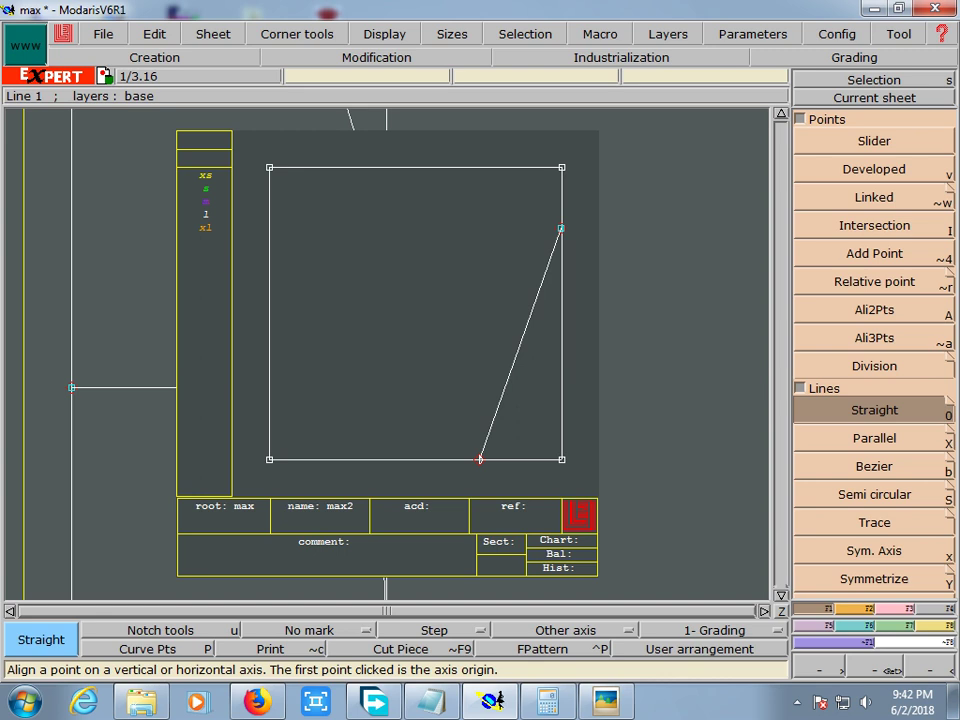
{"action": "left_click", "coordinate": [874, 466]}
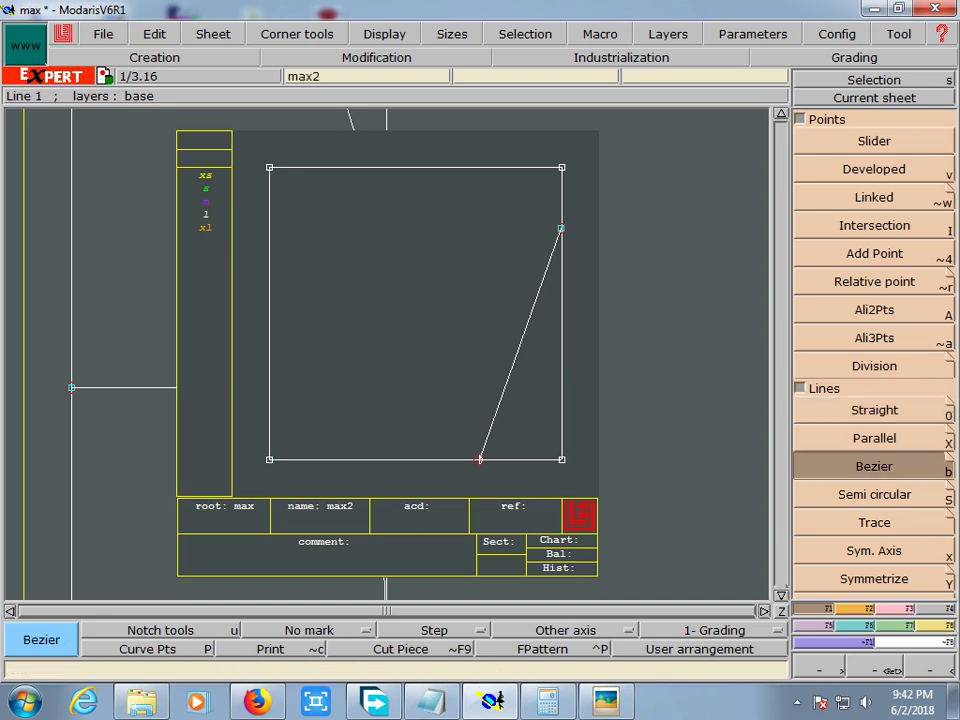
- Finish the Bezier line through the right-edge point down to the 18 cm bottom point
{"action": "left_click", "coordinate": [561, 229]}
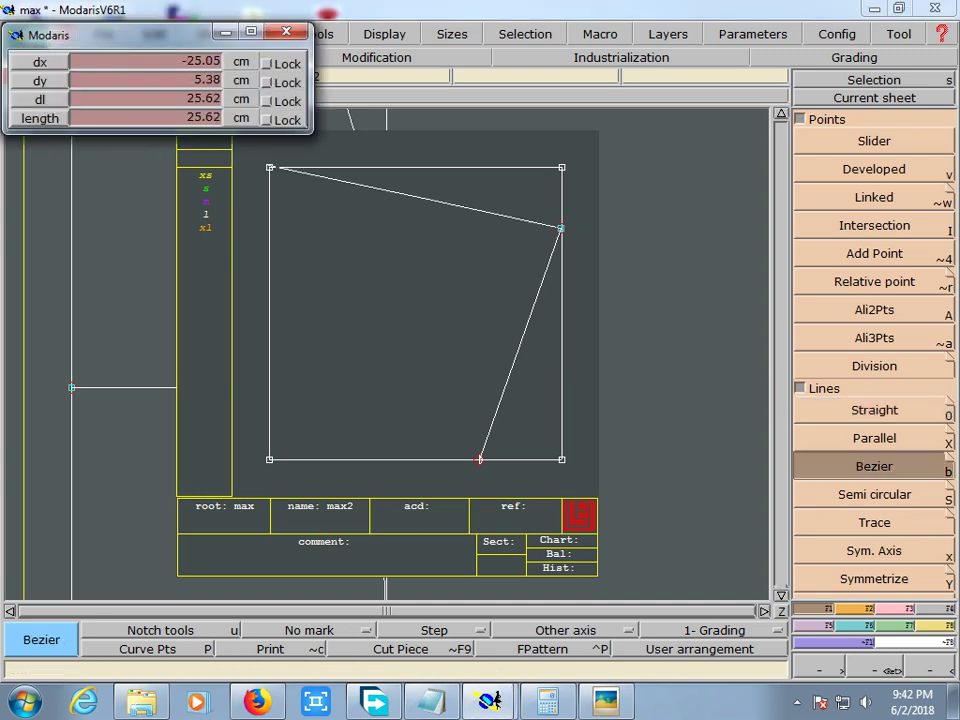
{"action": "left_click", "coordinate": [479, 459]}
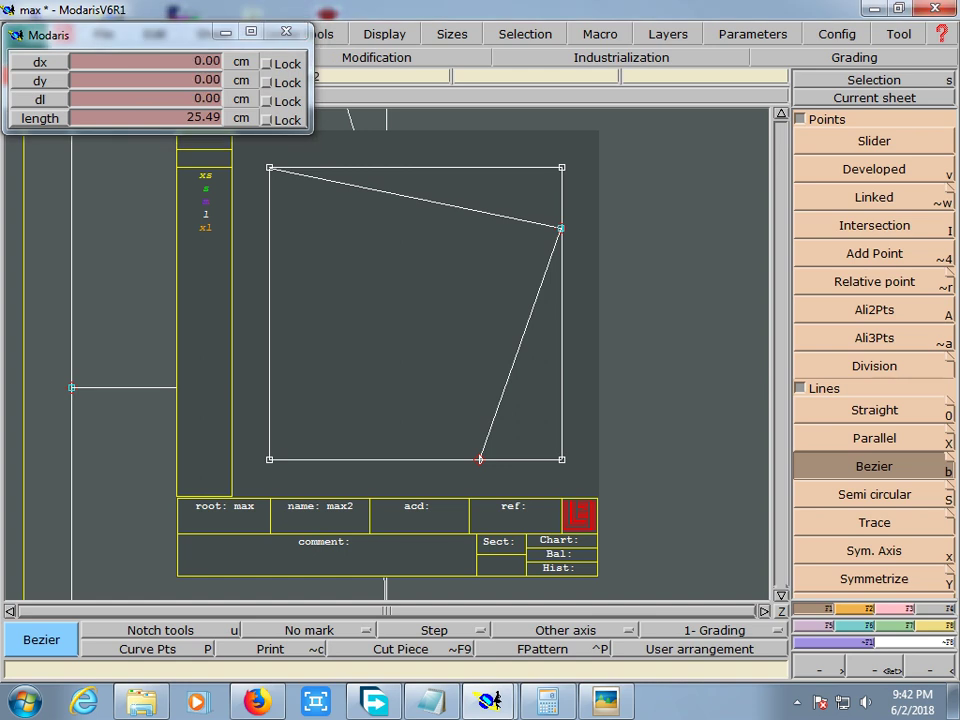
{"action": "right_click", "coordinate": [479, 459]}
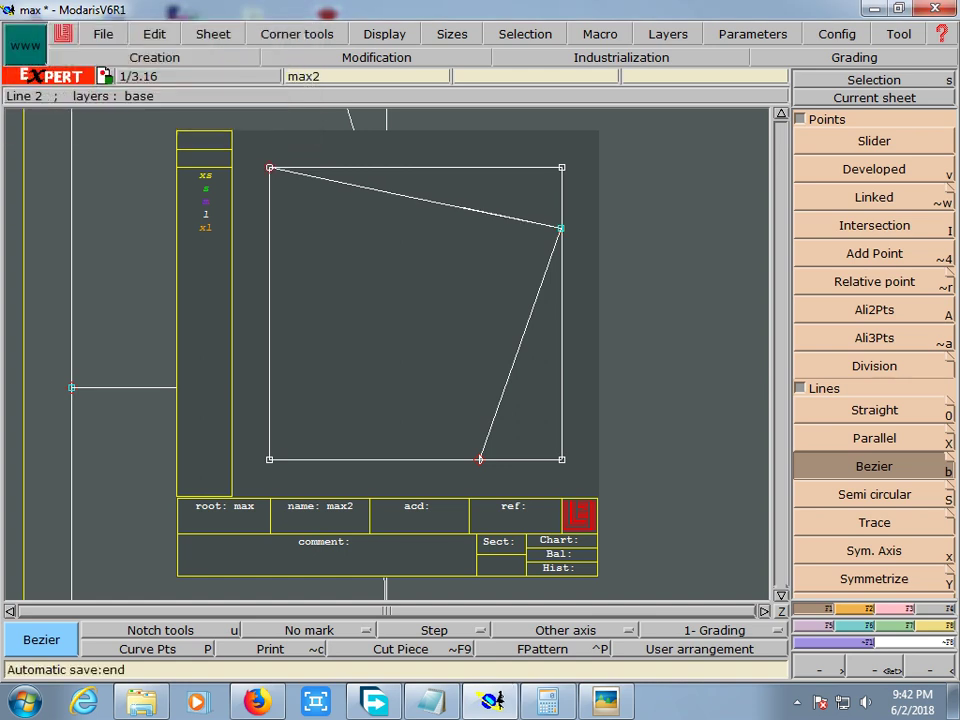
- Try placing a Developed point along the top line, then cancel back to Bezier drawing
{"action": "left_click", "coordinate": [874, 169]}
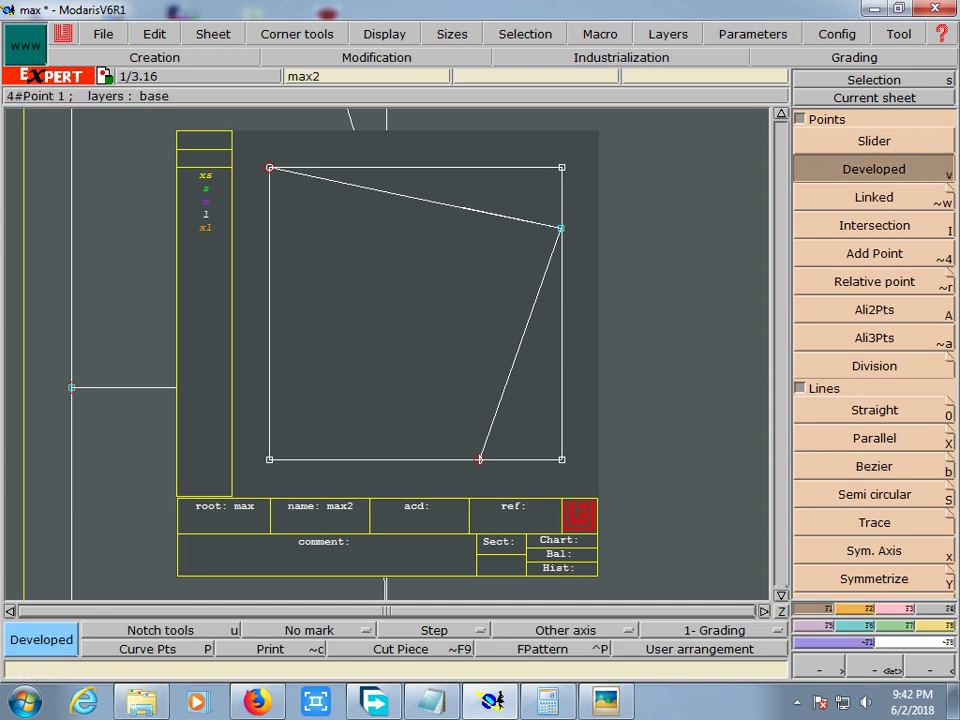
{"action": "left_click", "coordinate": [269, 167]}
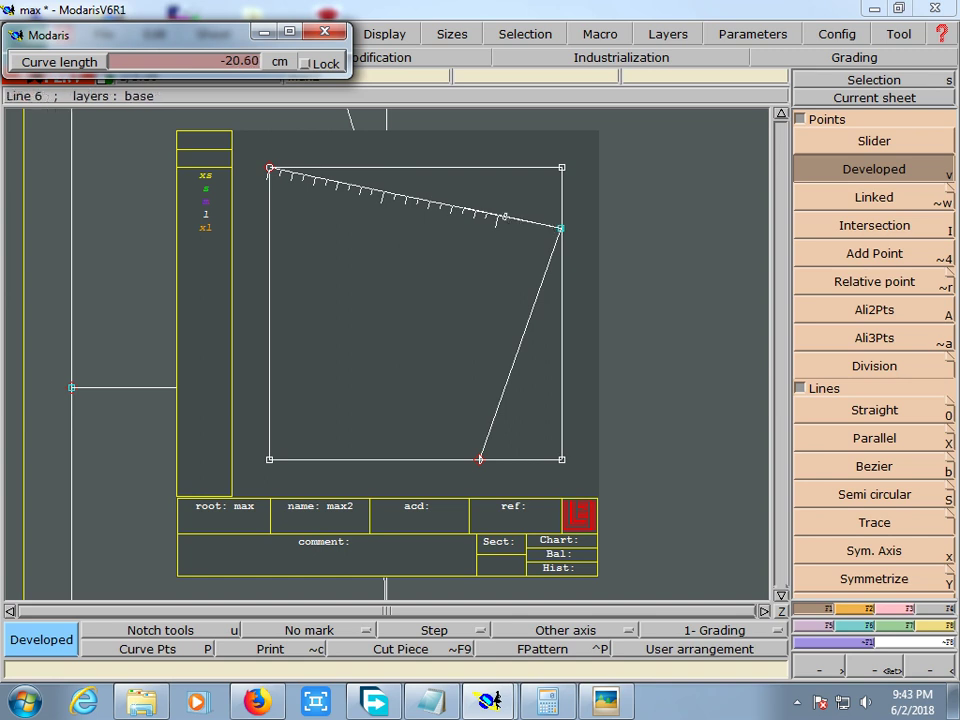
{"action": "left_click", "coordinate": [507, 217]}
{"action": "key", "text": "Escape"}
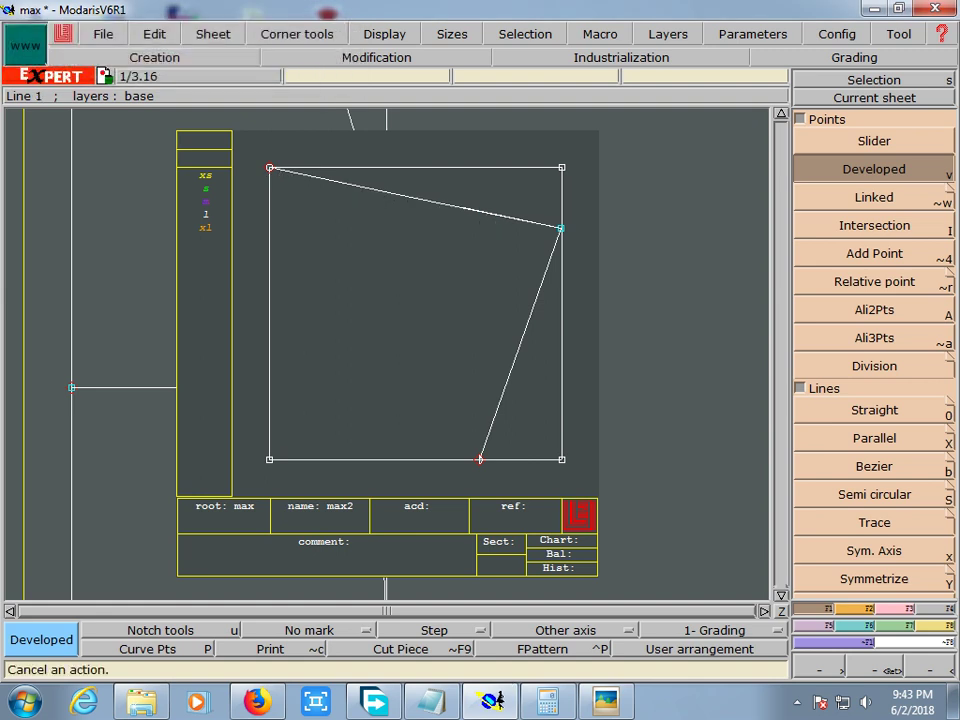
{"action": "key", "text": "b"}
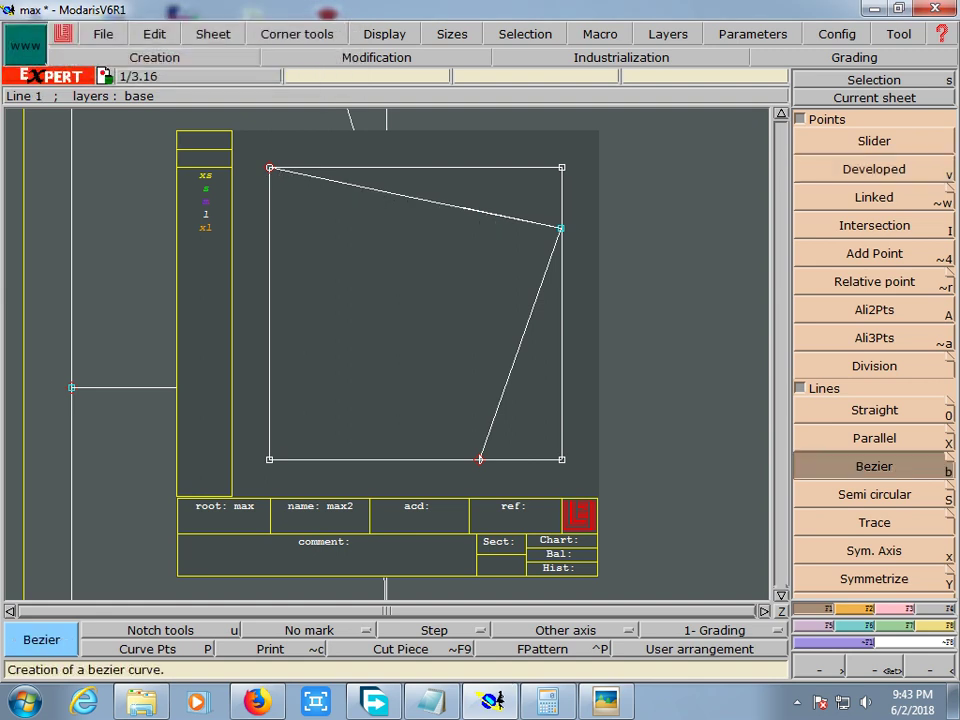
- Reshape the top straight line into a gentle curve by dragging its tangent handles
{"action": "left_click", "coordinate": [376, 57]}
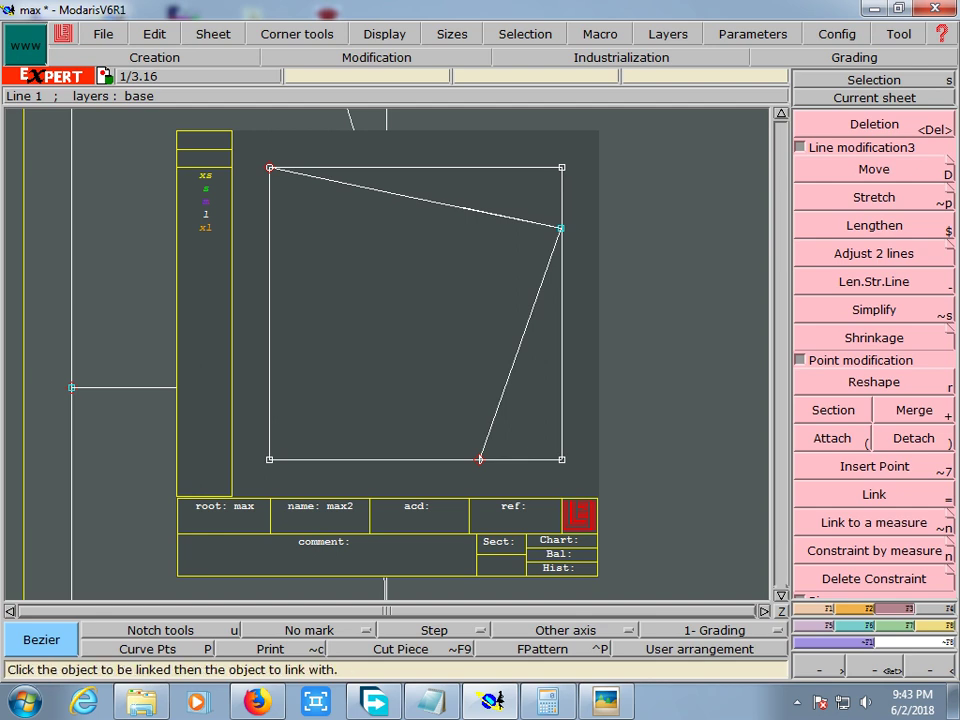
{"action": "left_click", "coordinate": [874, 382]}
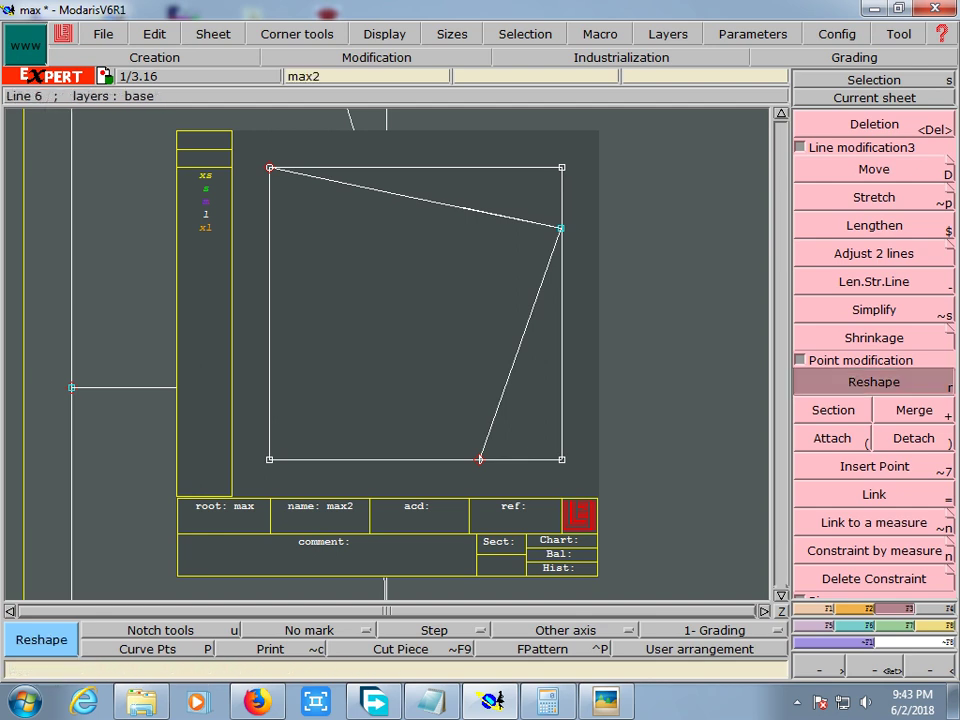
{"action": "left_click", "coordinate": [480, 211]}
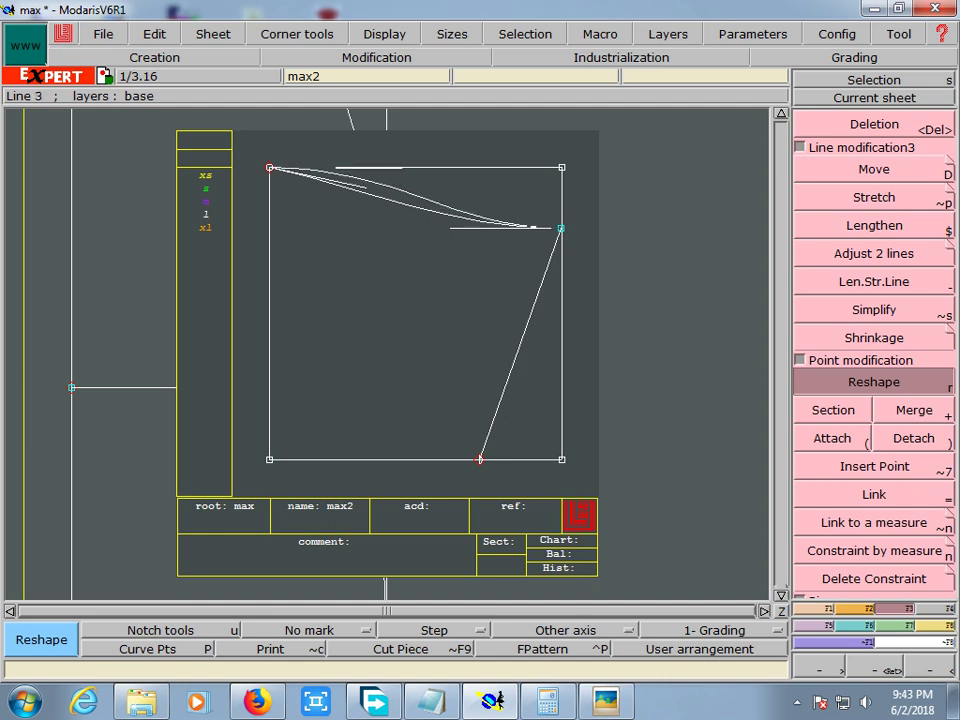
{"action": "left_click", "coordinate": [402, 167]}
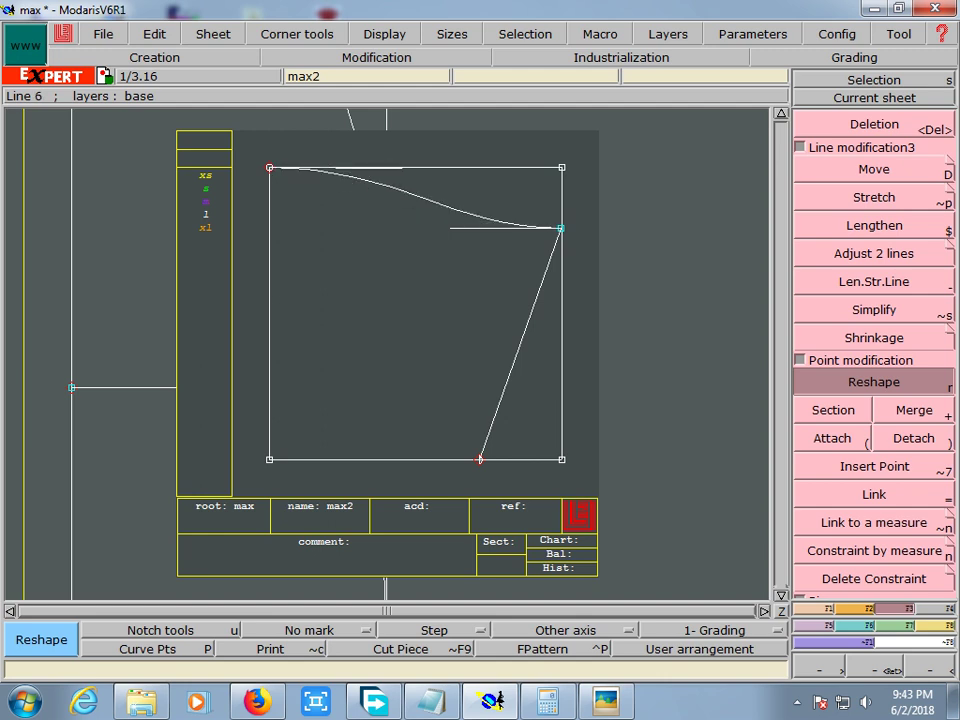
{"action": "left_click", "coordinate": [379, 228]}
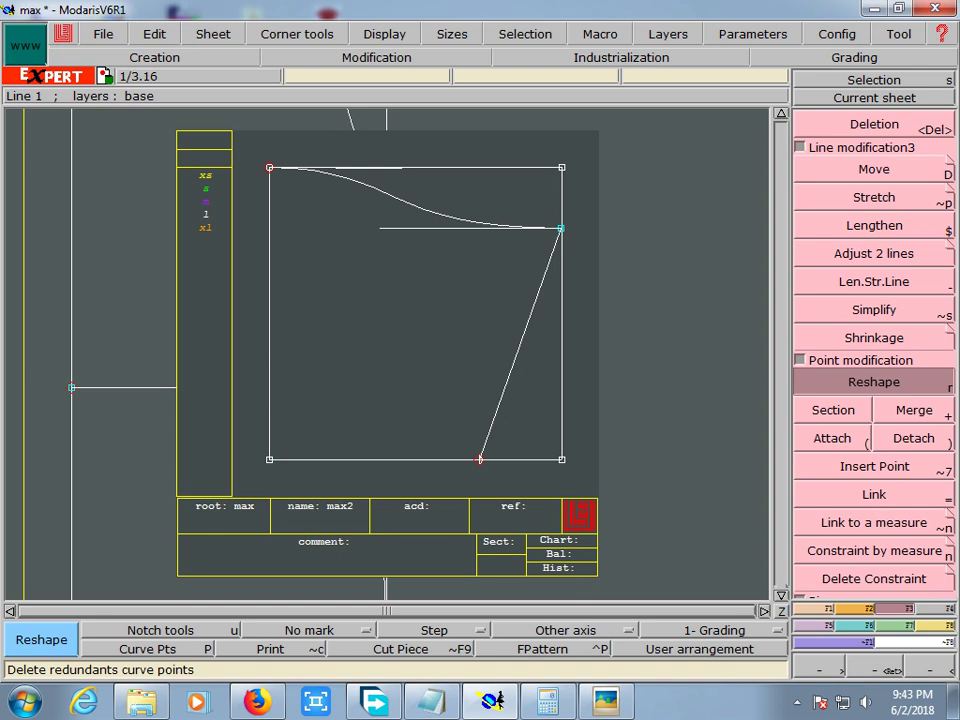
{"action": "key", "text": "F7"}
{"action": "key", "text": "F7"}
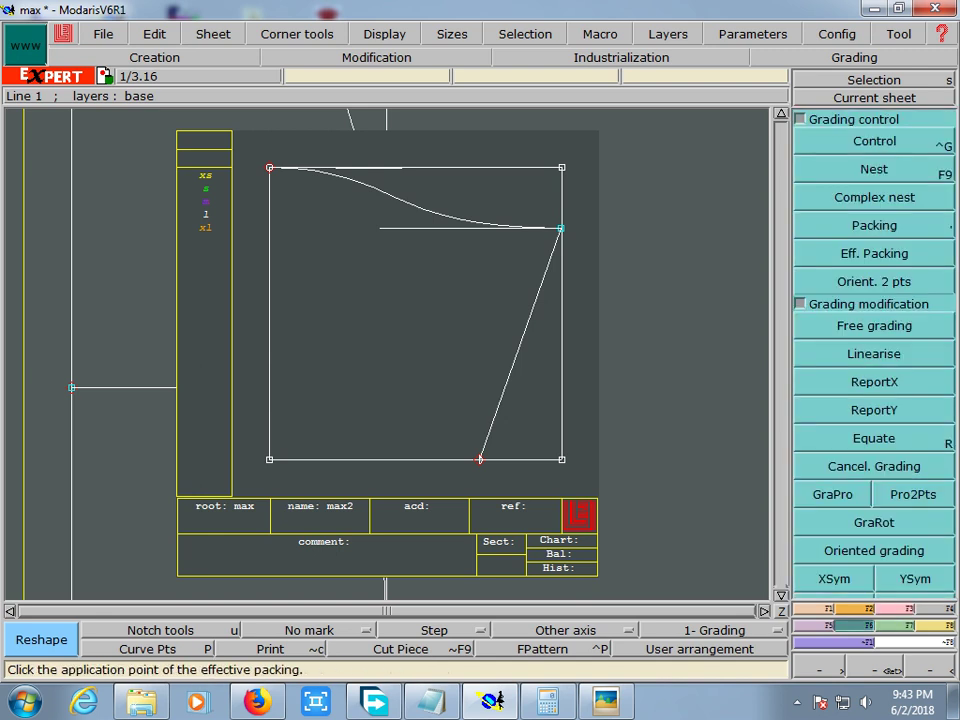
- Add an unnamed length measure from the corner along the neck curve, placing its 25.74 label above
{"action": "key", "text": "F5"}
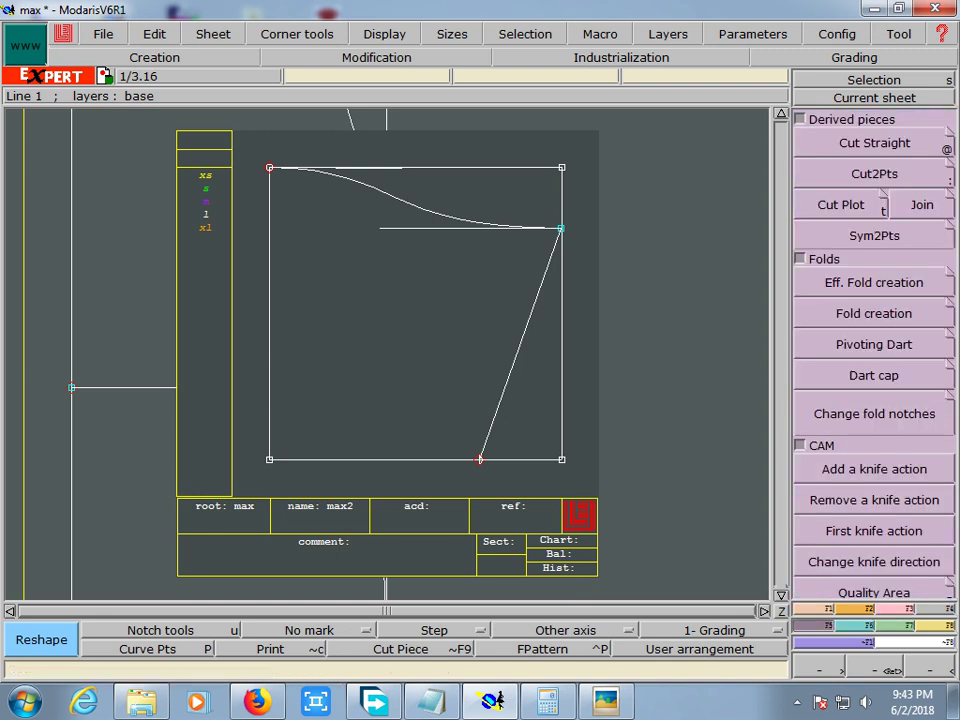
{"action": "scroll", "coordinate": [874, 253], "scroll_direction": "up", "scroll_amount": 5}
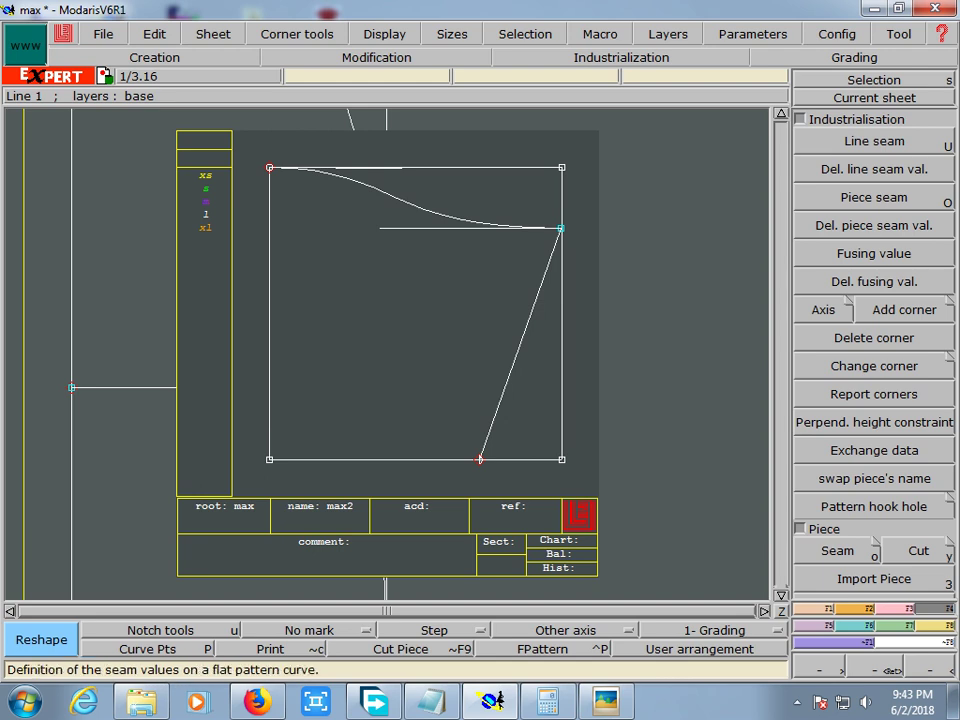
{"action": "key", "text": "F3"}
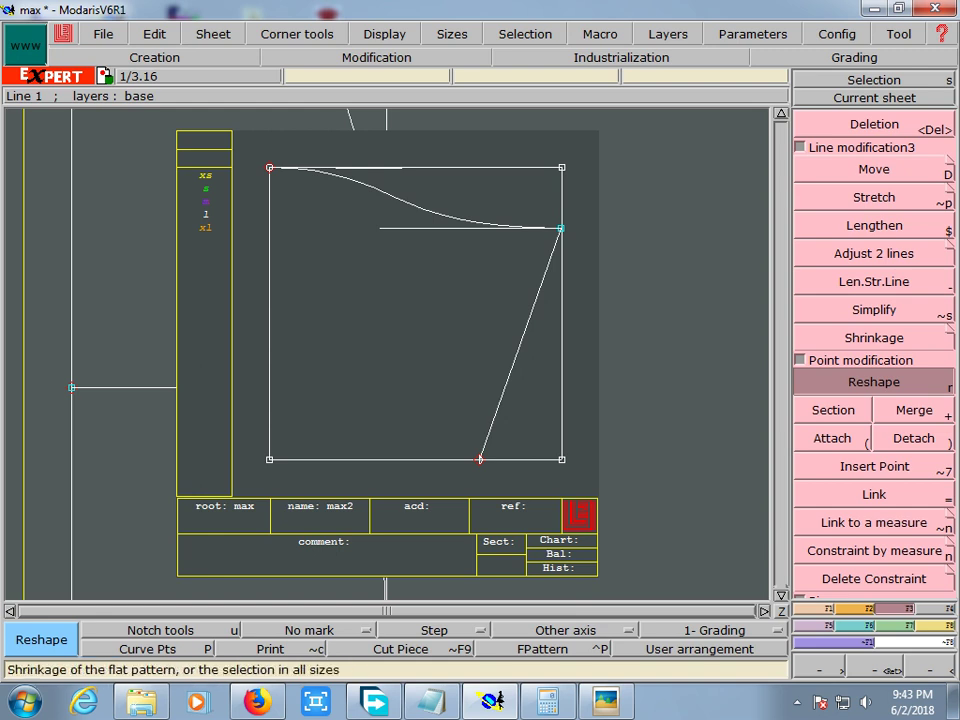
{"action": "key", "text": "F8"}
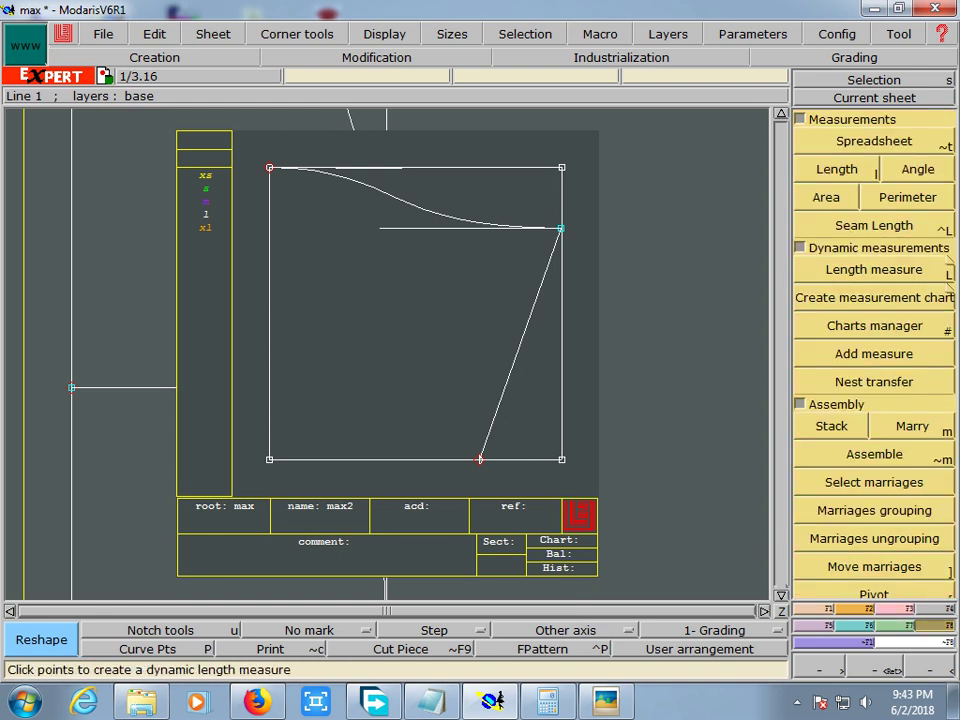
{"action": "left_click", "coordinate": [874, 269]}
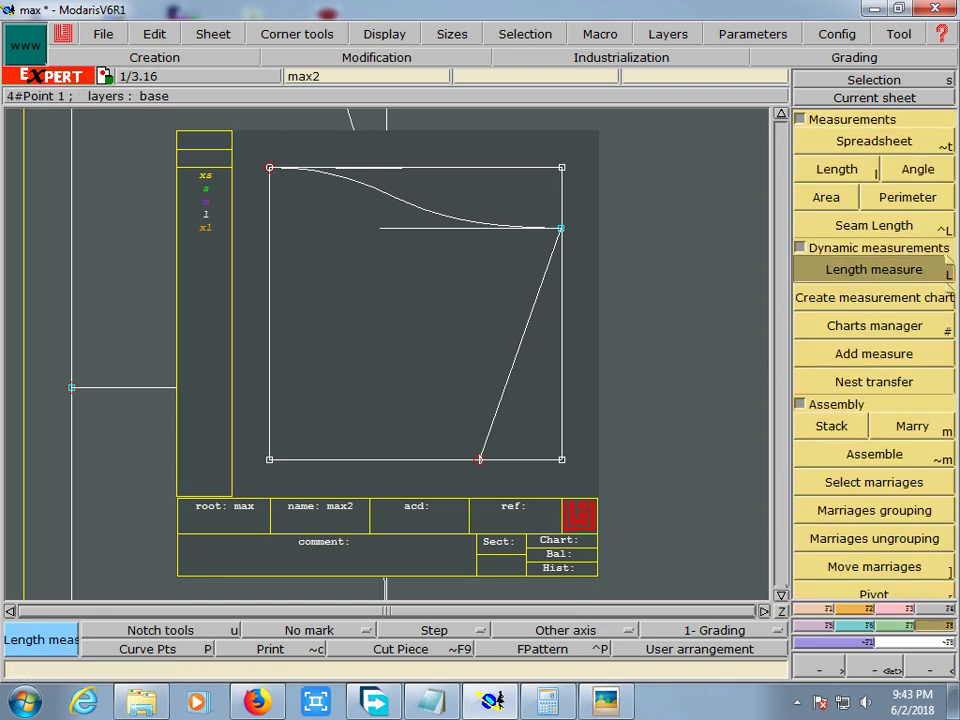
{"action": "left_click", "coordinate": [269, 310]}
{"action": "left_click", "coordinate": [400, 207]}
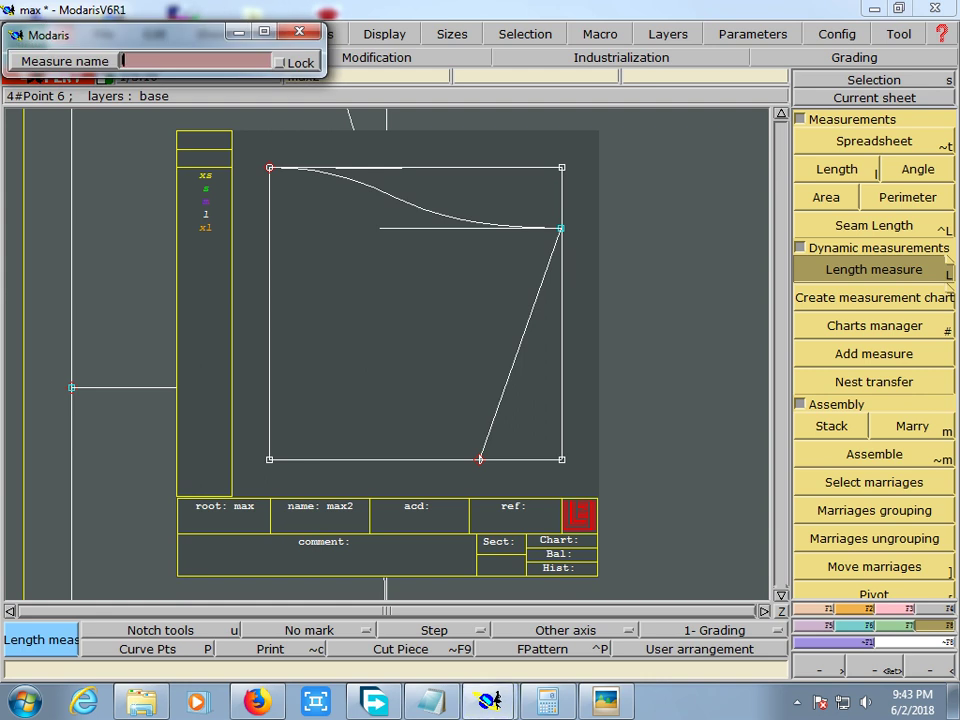
{"action": "key", "text": "Return"}
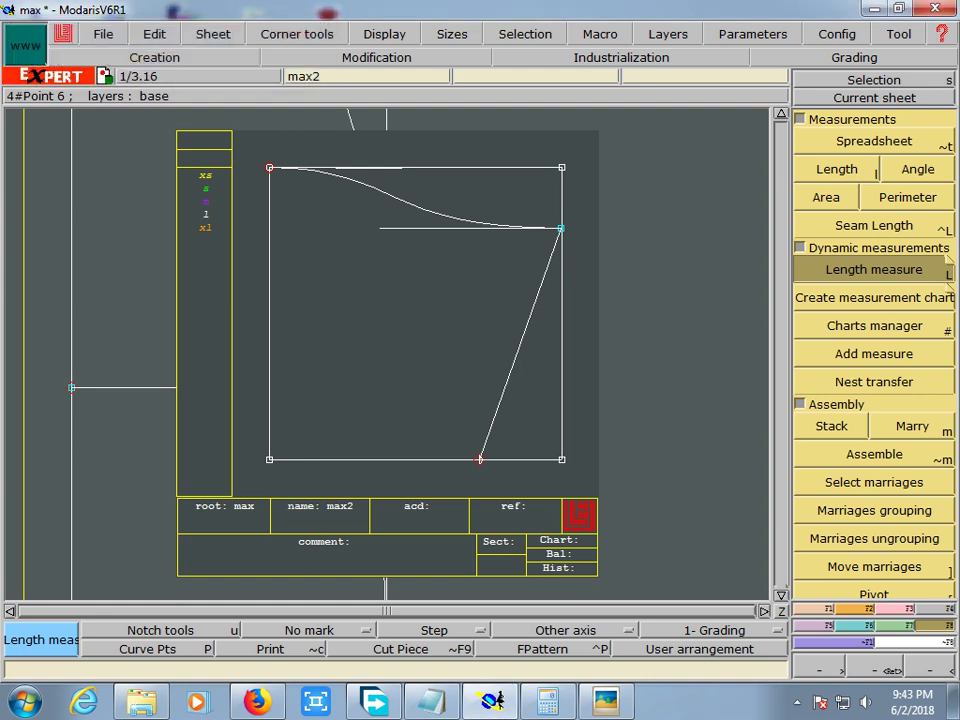
{"action": "left_click", "coordinate": [329, 149]}
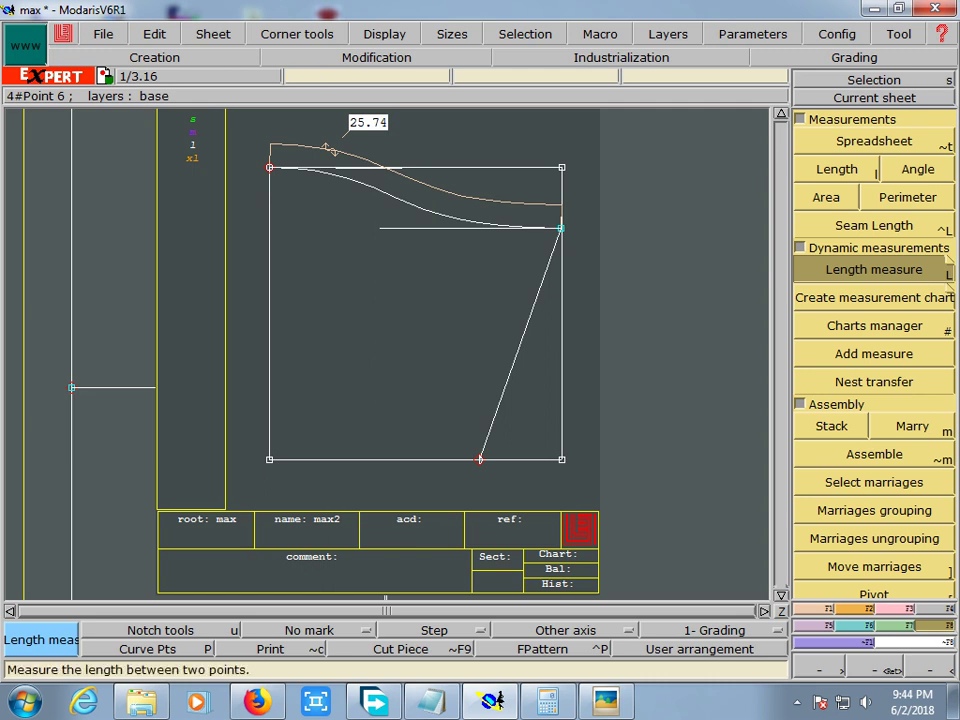
- Measure the neck curve from top-left corner to right-edge point (25.74 cm), then bring up the size chart
{"action": "key", "text": "l"}
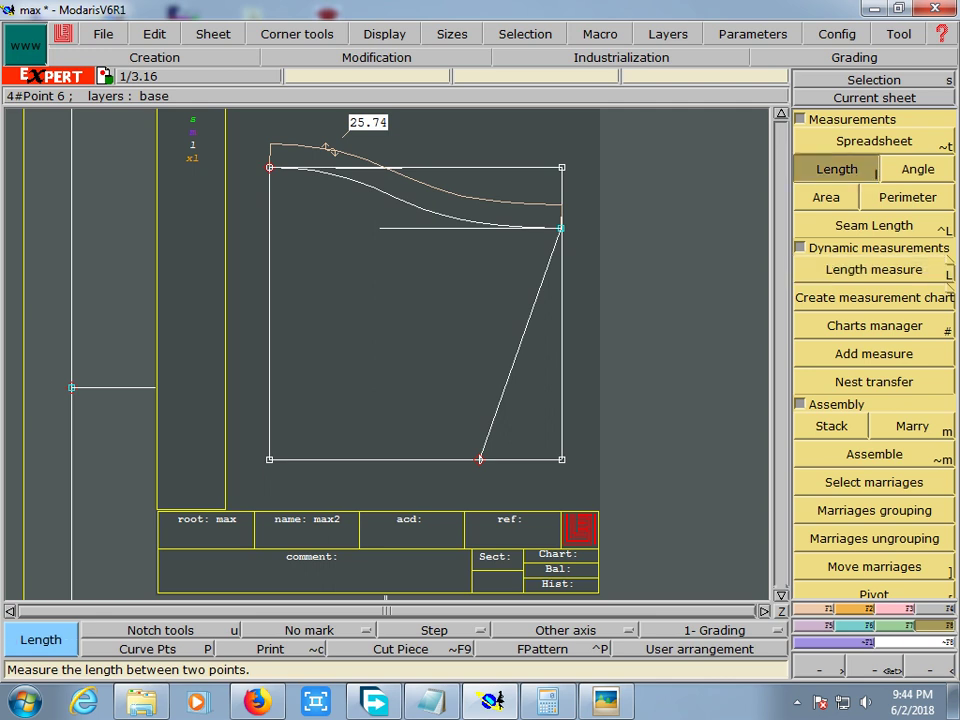
{"action": "left_click", "coordinate": [269, 167]}
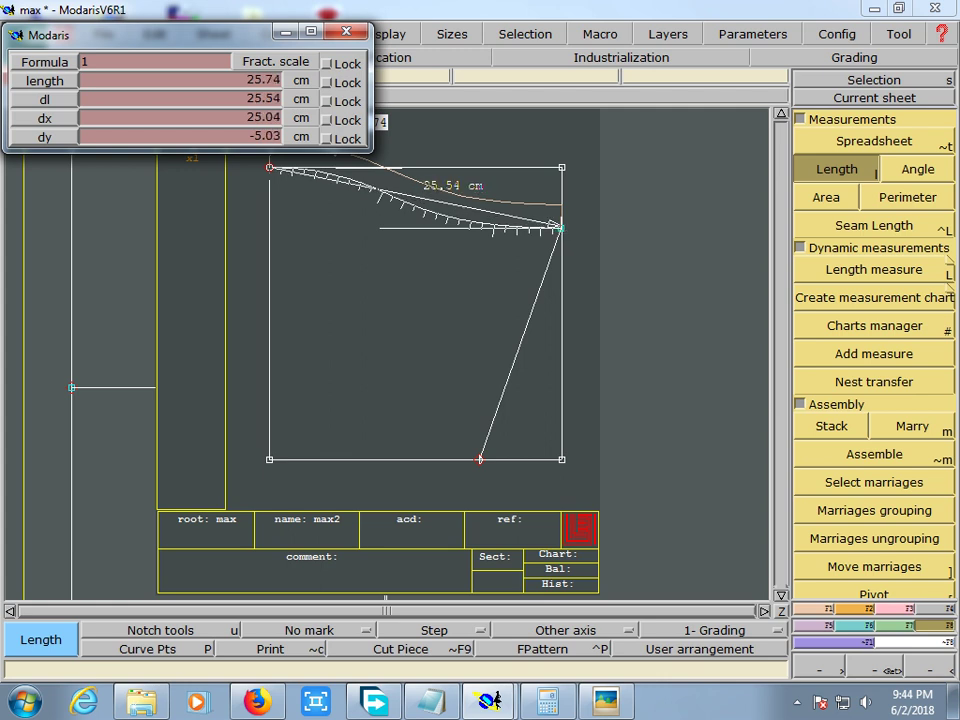
{"action": "left_click", "coordinate": [560, 229]}
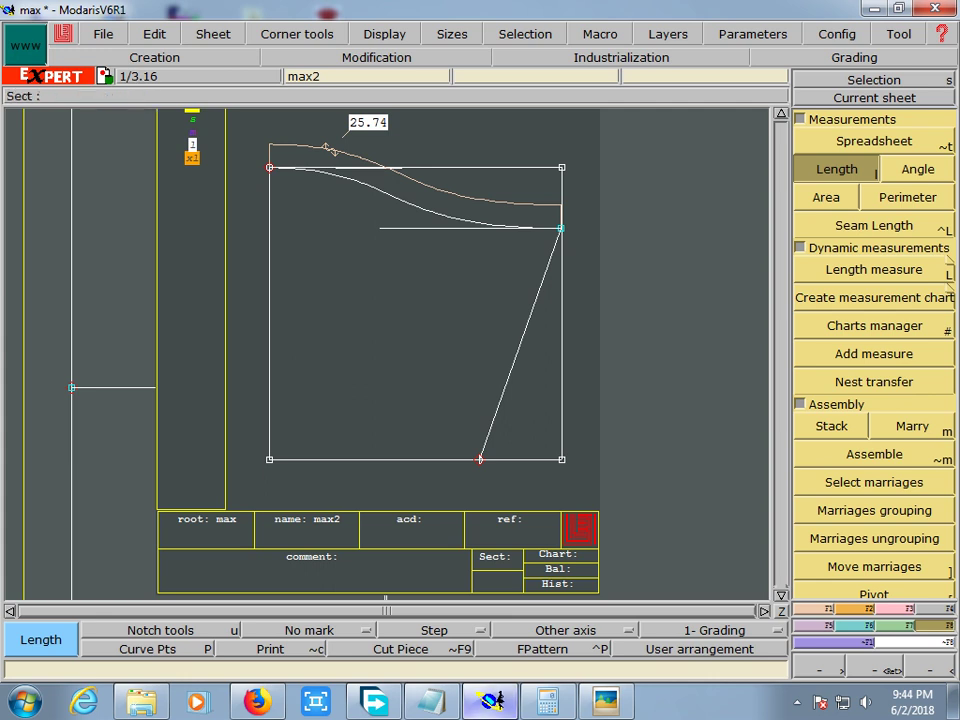
{"action": "left_click", "coordinate": [605, 701]}
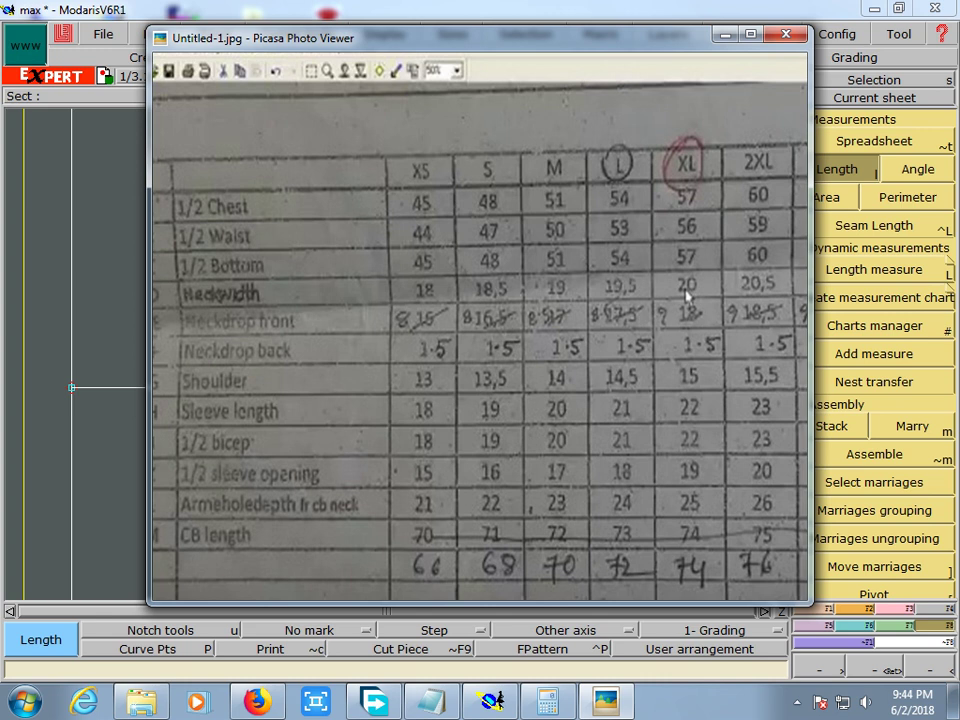
- Close the Picasa size chart and dismiss the stray Windows search window
{"action": "key", "text": "Escape"}
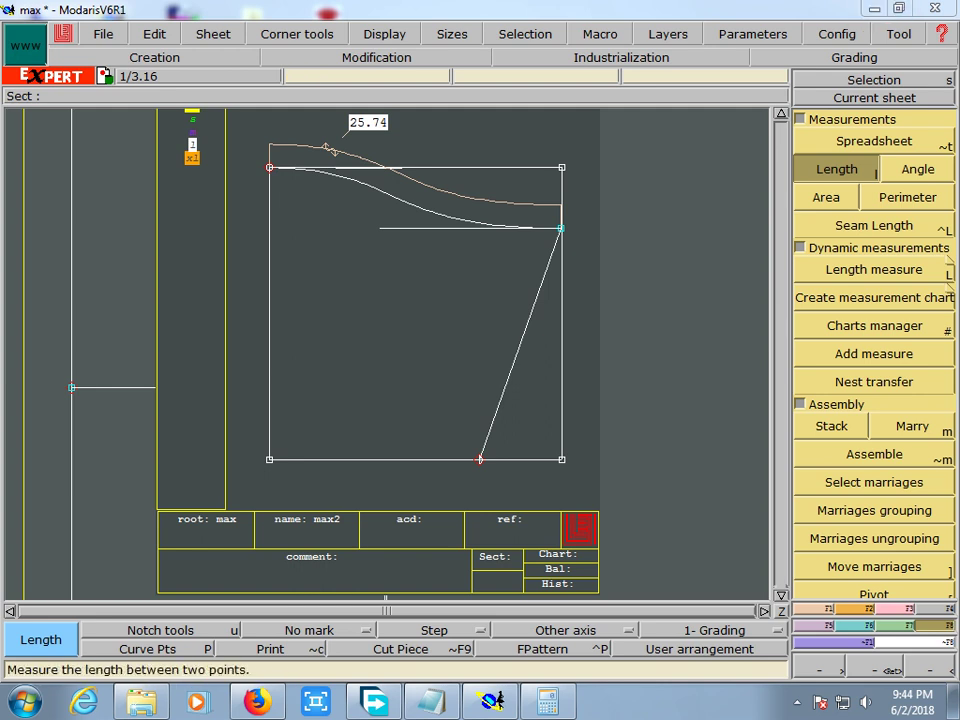
{"action": "key", "text": "super+f"}
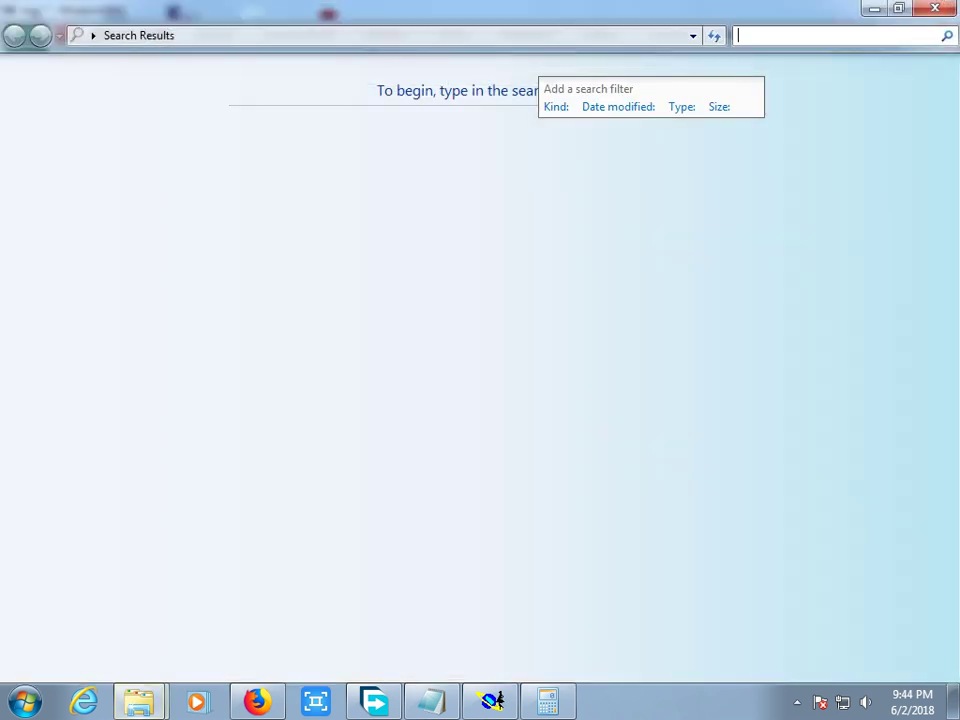
{"action": "key", "text": "Escape"}
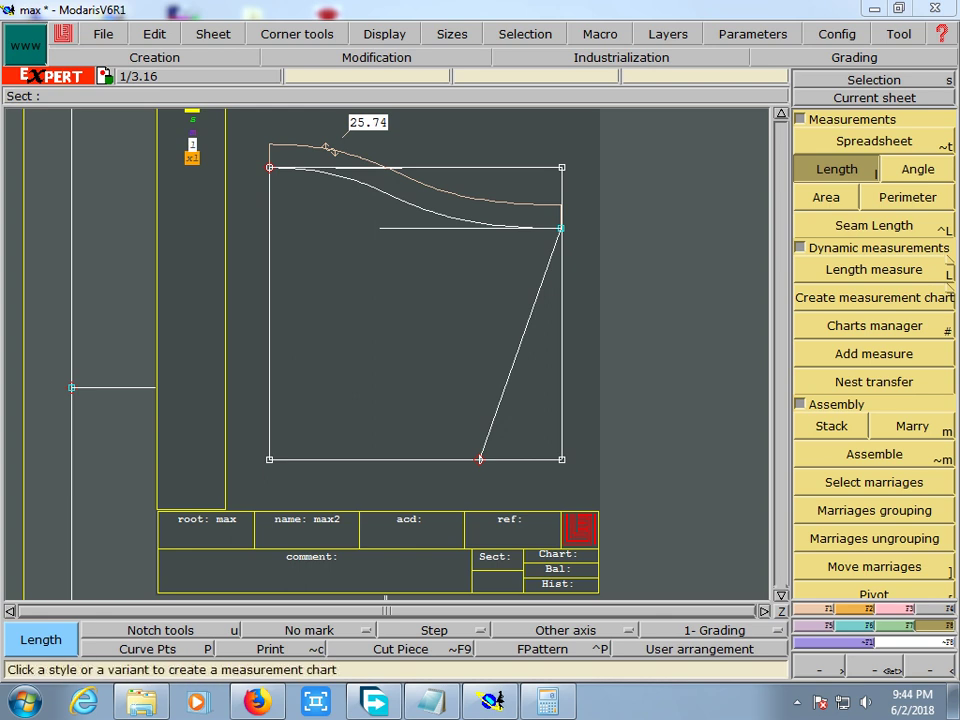
- Delete the 25.74 length measure curve and the diagonal line rising from the bottom edge
{"action": "left_click", "coordinate": [690, 350]}
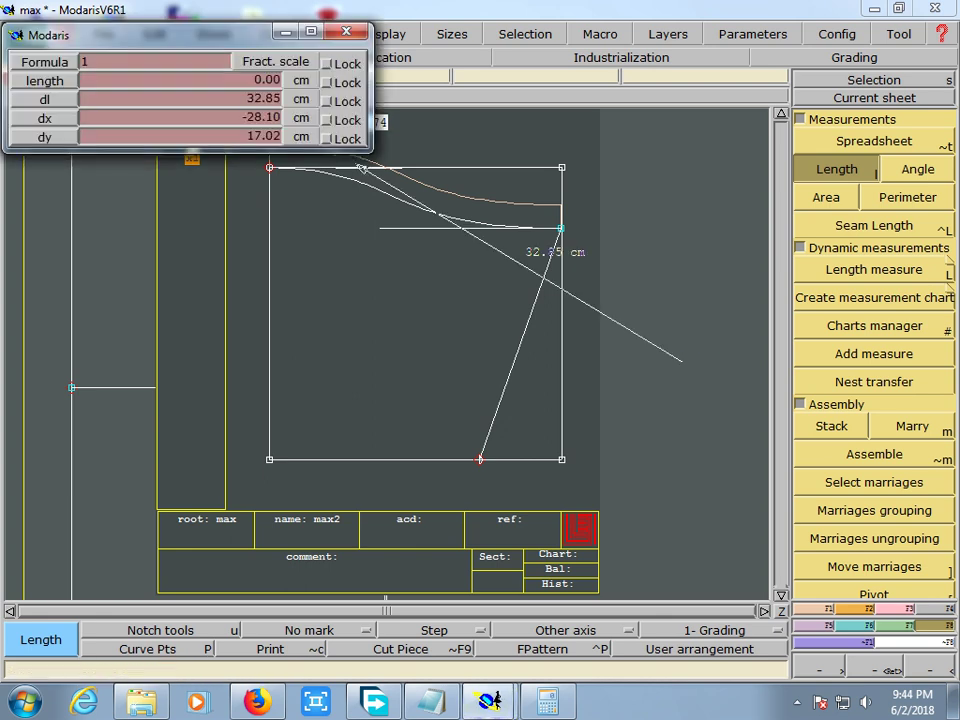
{"action": "left_click", "coordinate": [330, 149]}
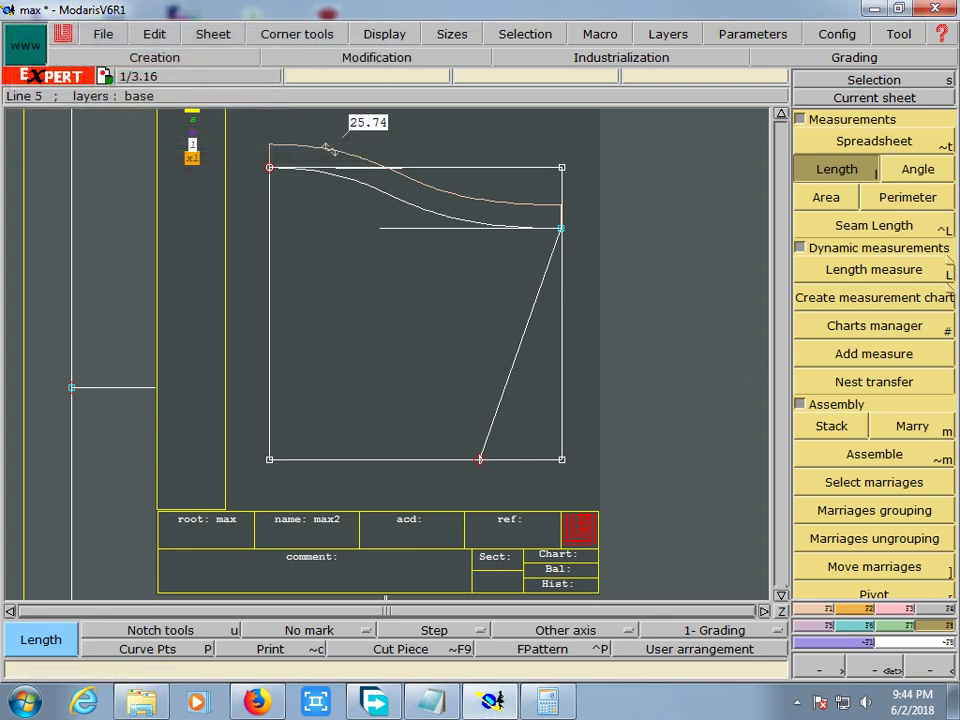
{"action": "left_click", "coordinate": [376, 57]}
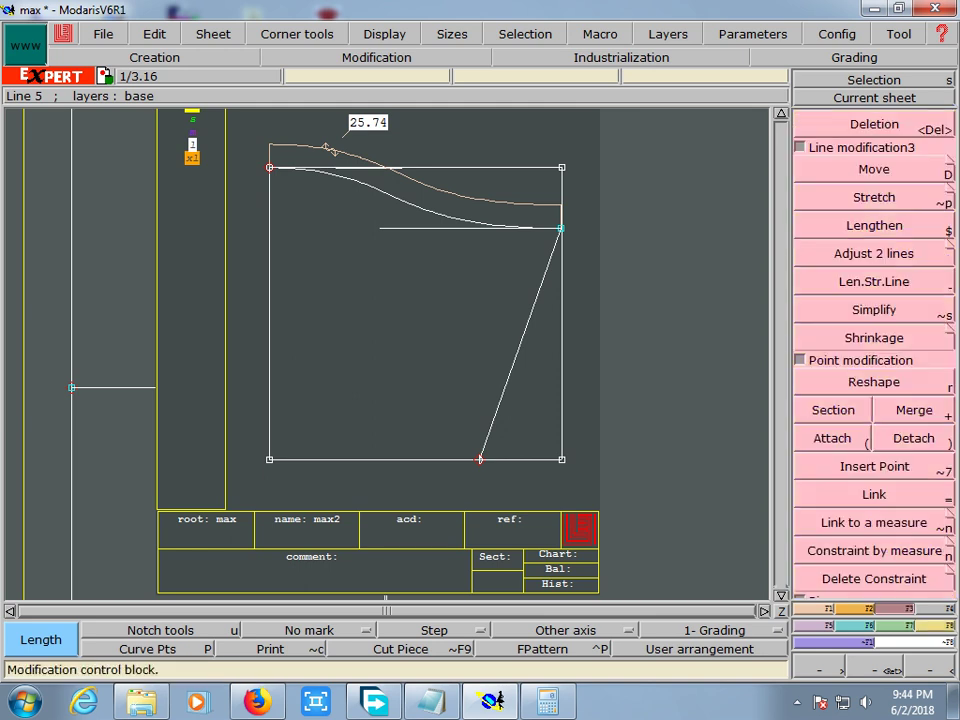
{"action": "key", "text": "Delete"}
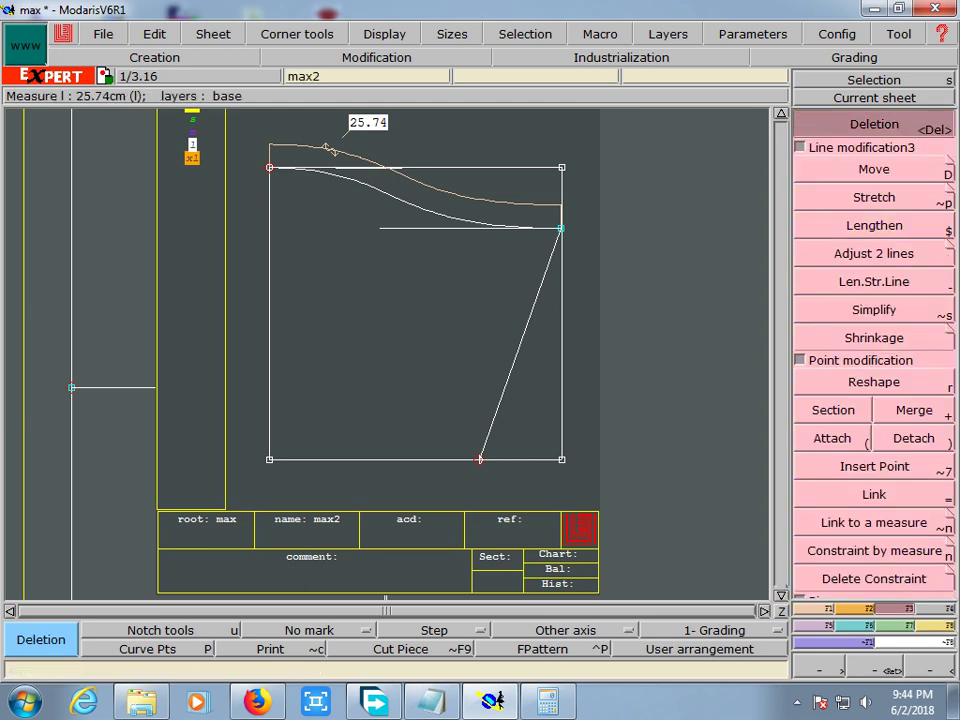
{"action": "left_click", "coordinate": [326, 147]}
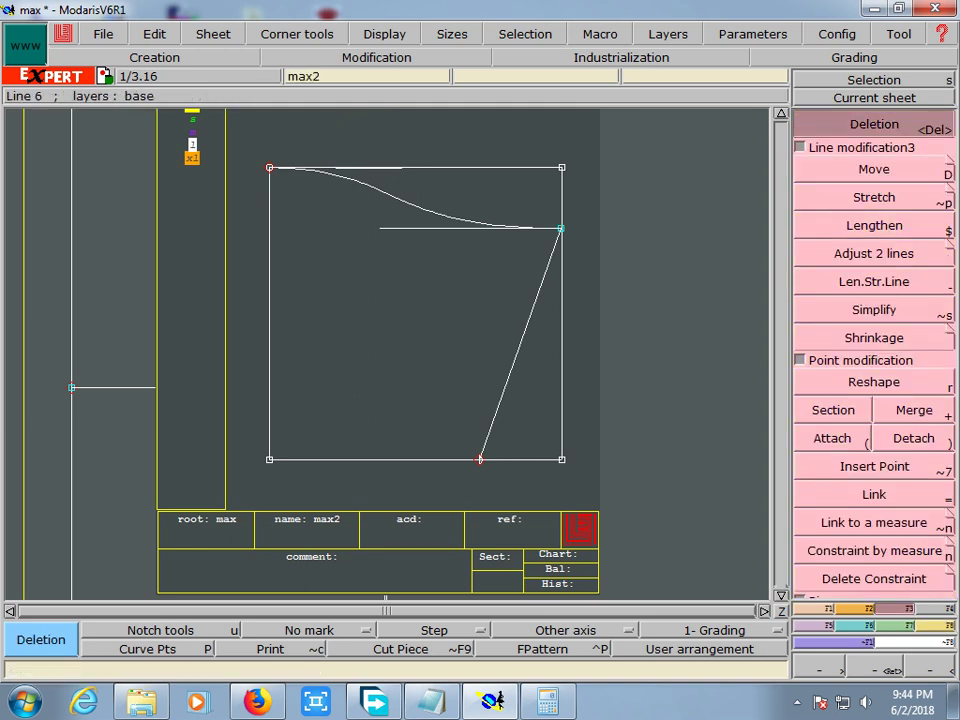
{"action": "left_click", "coordinate": [480, 459]}
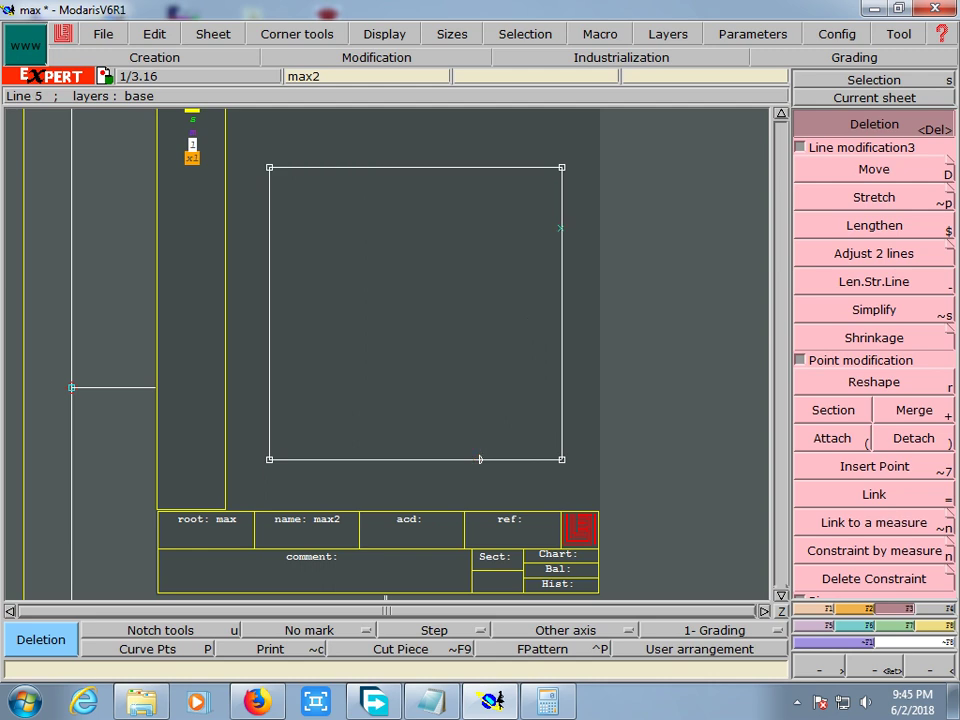
{"action": "key", "text": "alt+n"}
{"action": "key", "text": "0"}
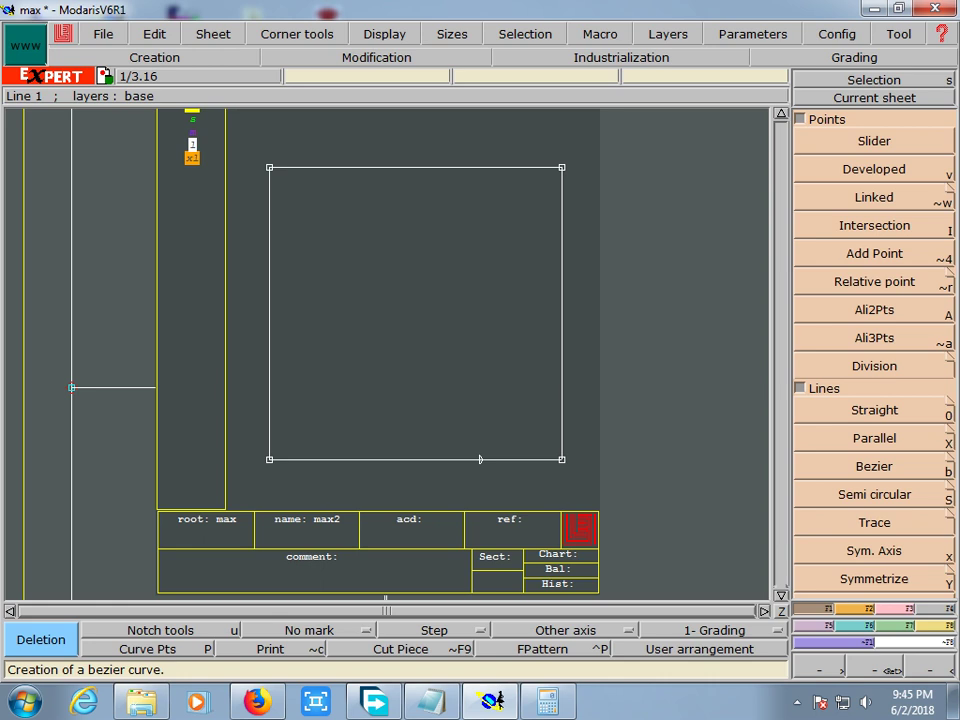
- Draw a 16 cm straight line from the bottom-edge point up to the frame's right edge
{"action": "left_click", "coordinate": [480, 459]}
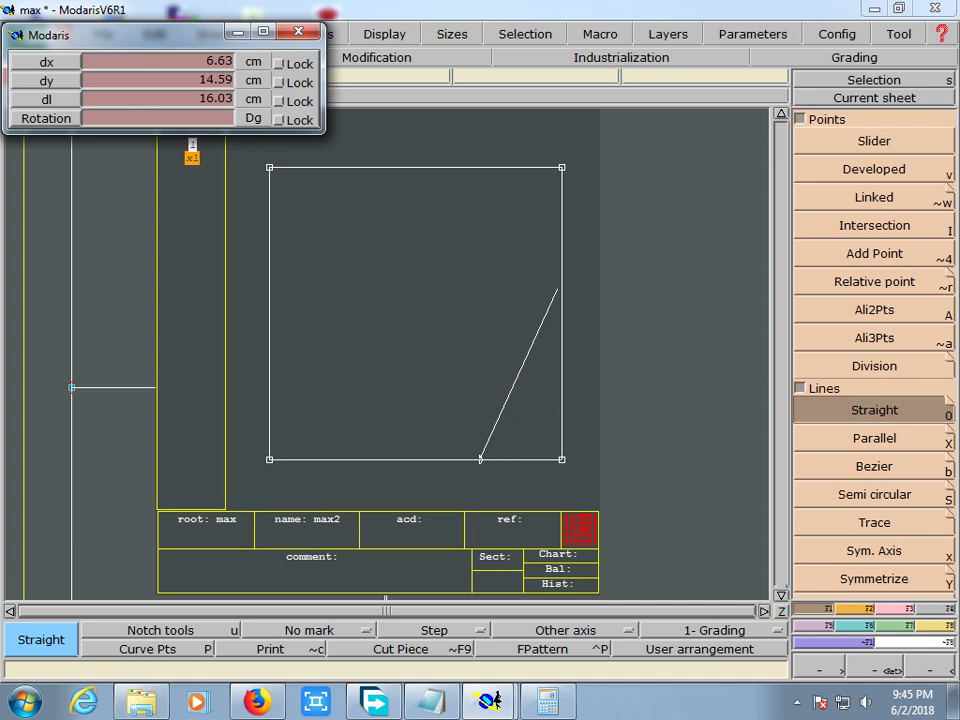
{"action": "type", "text": "21.00"}
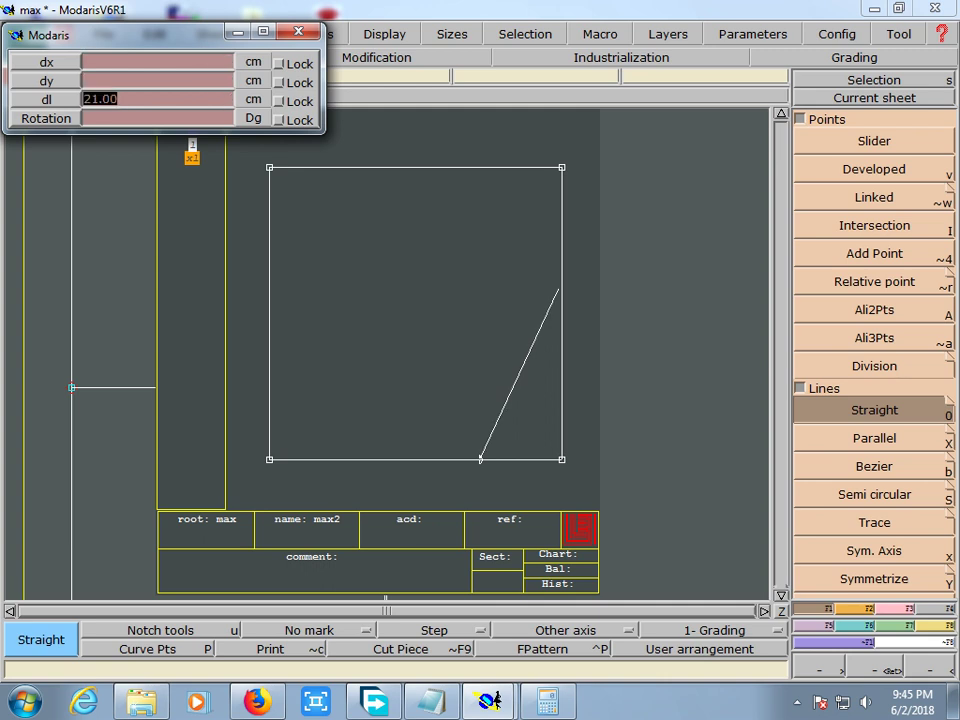
{"action": "type", "text": "16"}
{"action": "key", "text": "Return"}
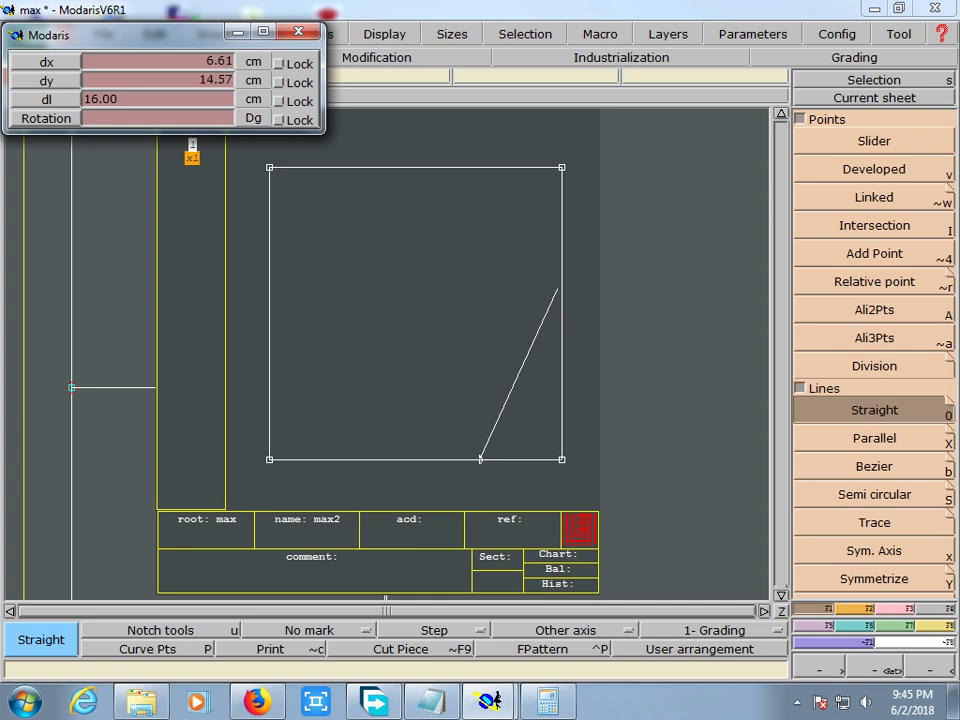
{"action": "left_click", "coordinate": [561, 293]}
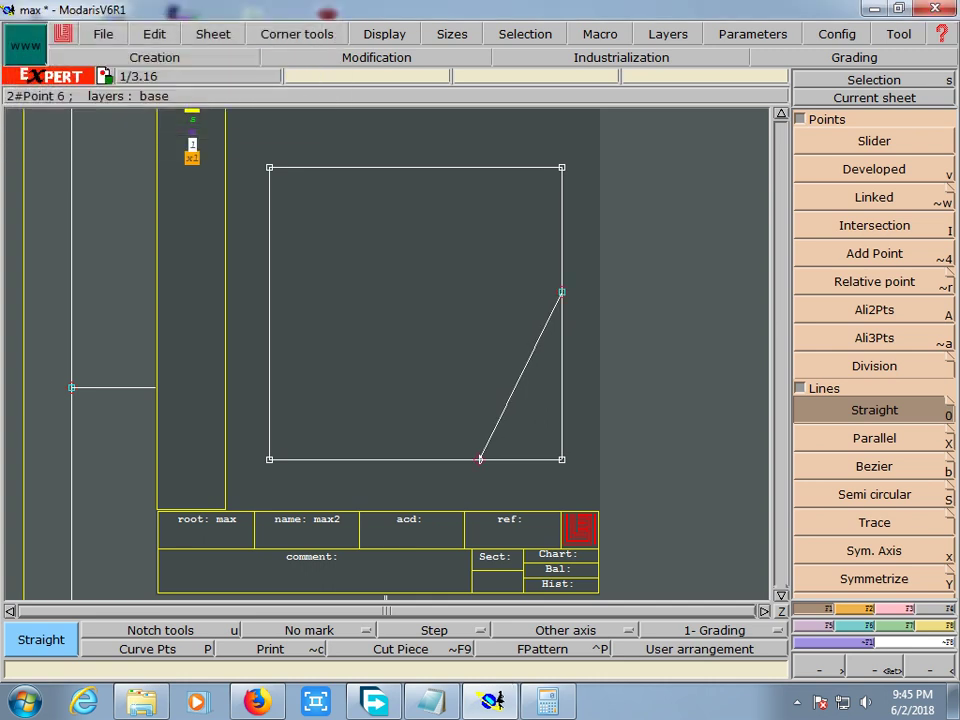
{"action": "key", "text": "b"}
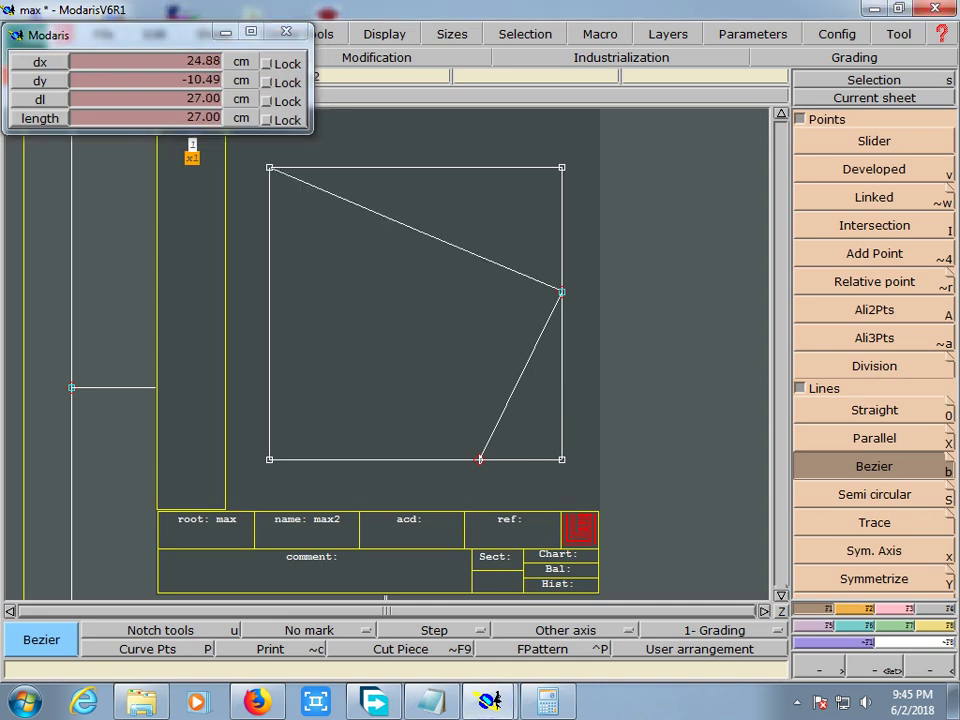
- Draw a Bezier line from the top-left corner to the right-edge point and reshape both tangents into an S-curve
{"action": "left_click", "coordinate": [561, 292]}
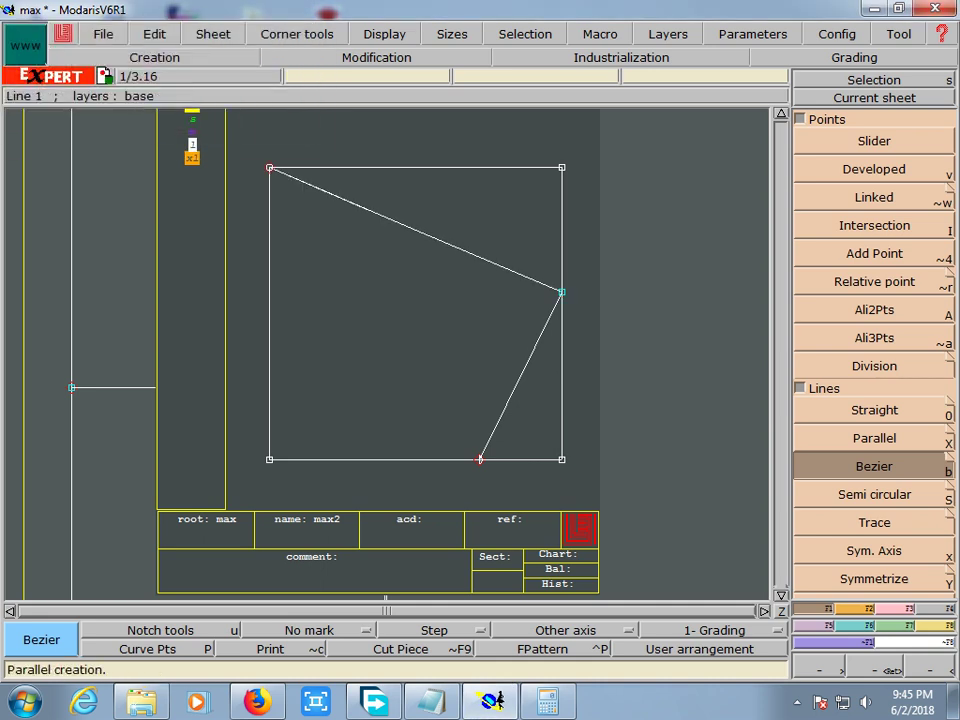
{"action": "key", "text": "F3"}
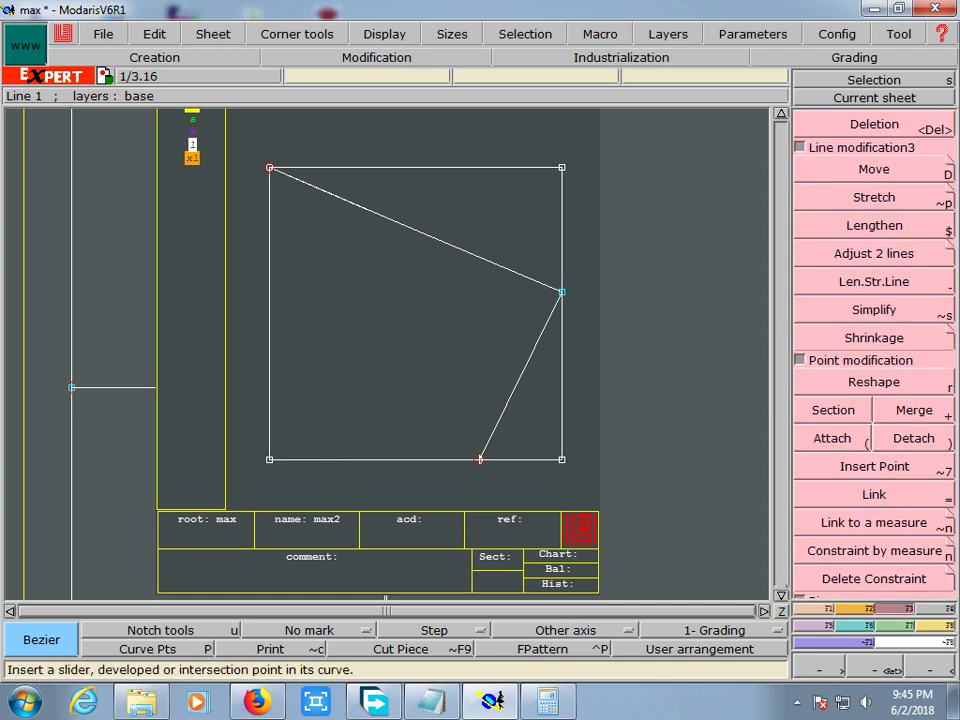
{"action": "key", "text": "r"}
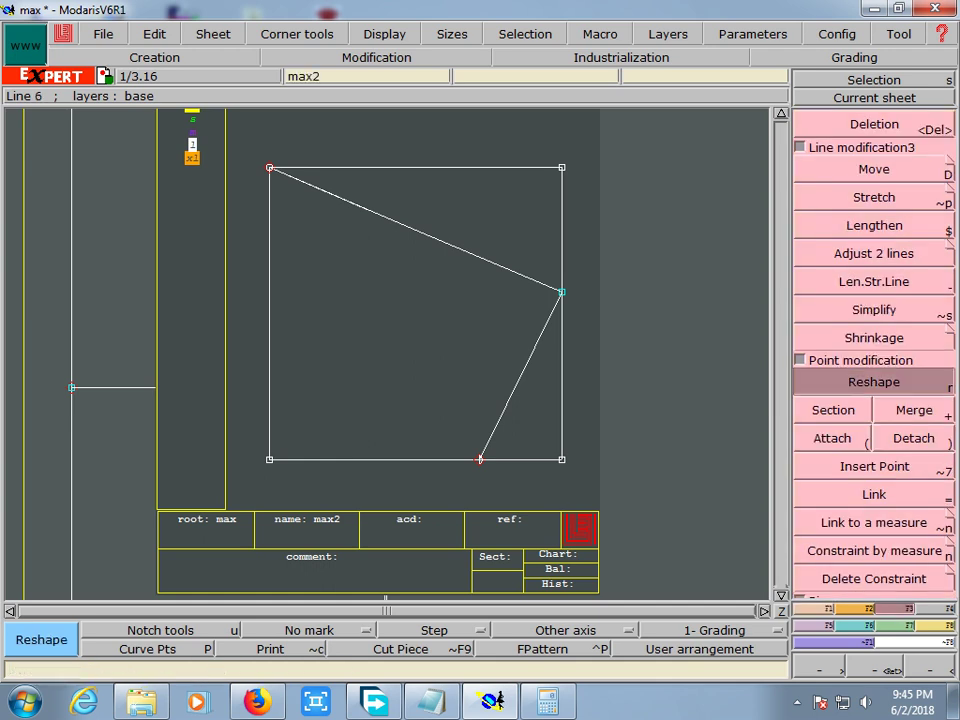
{"action": "left_click", "coordinate": [470, 268]}
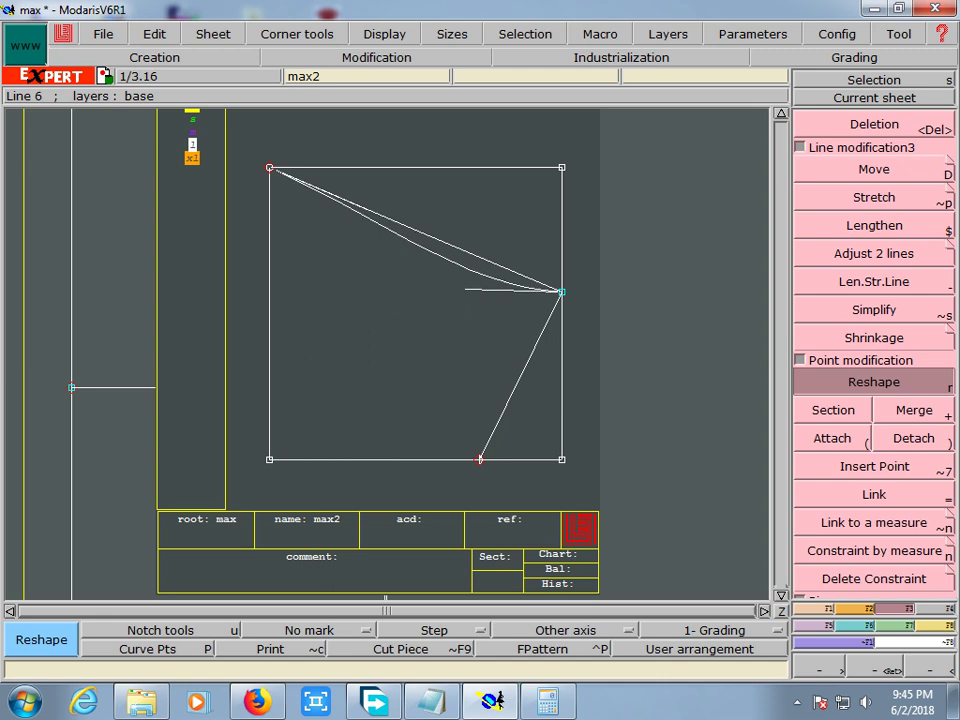
{"action": "left_click", "coordinate": [463, 292]}
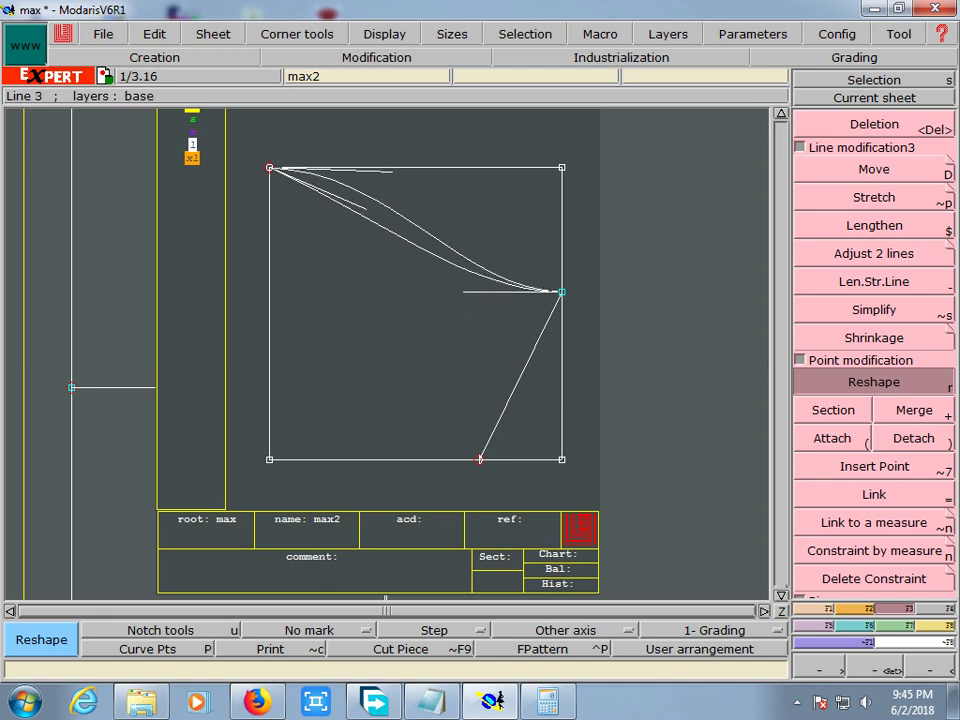
{"action": "left_click", "coordinate": [365, 208]}
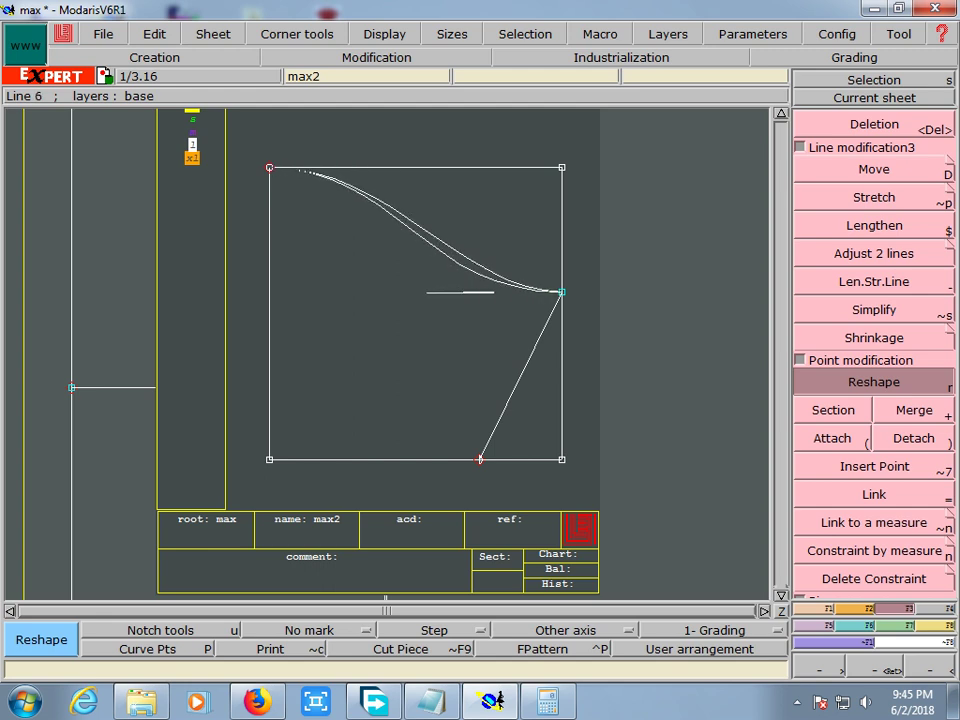
{"action": "left_click", "coordinate": [415, 291]}
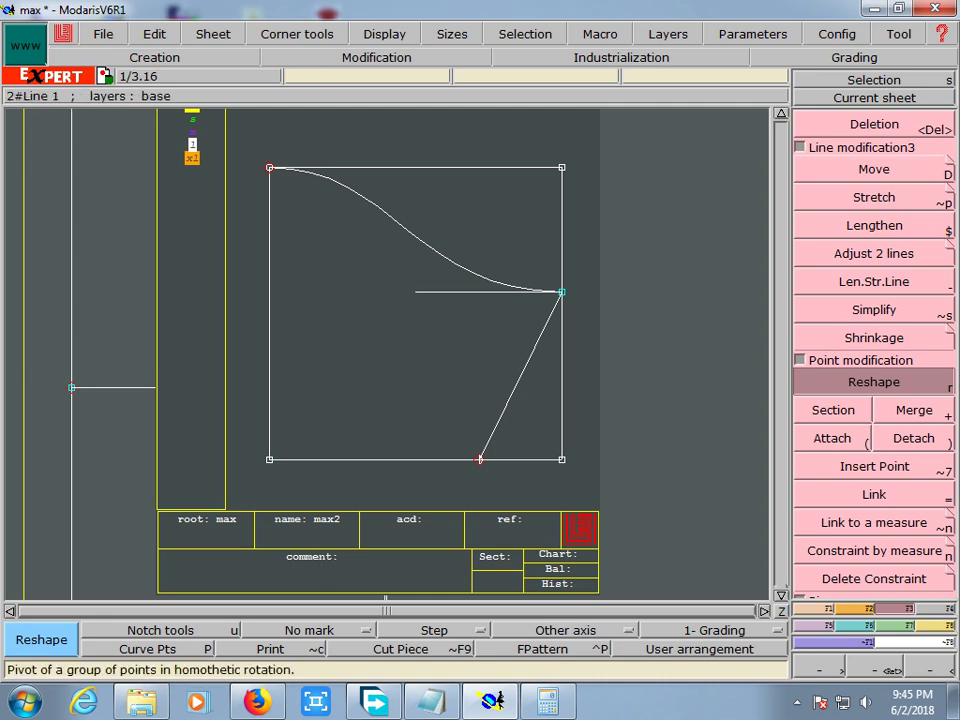
{"action": "left_click", "coordinate": [874, 225]}
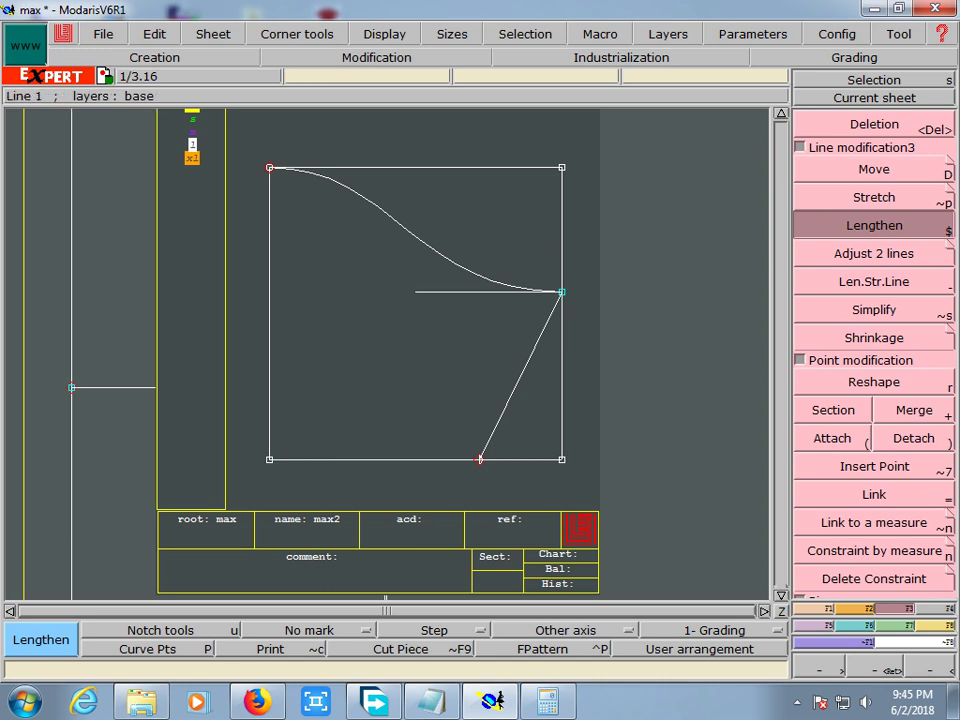
- Place a developed point along the S-shaped neck curve
{"action": "key", "text": "F3"}
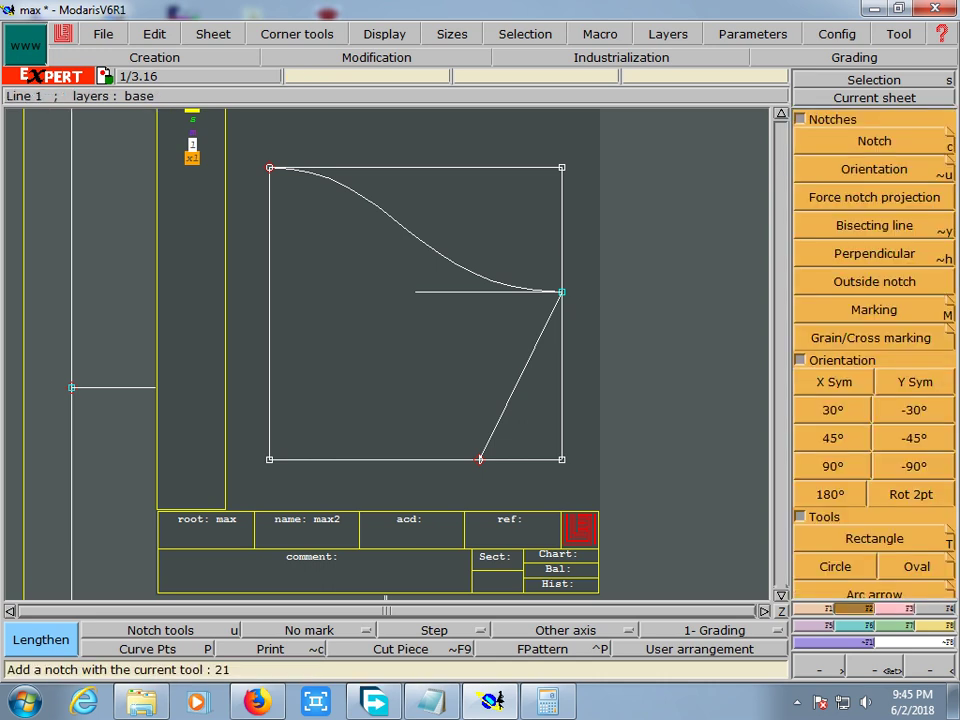
{"action": "key", "text": "F1"}
{"action": "key", "text": "v"}
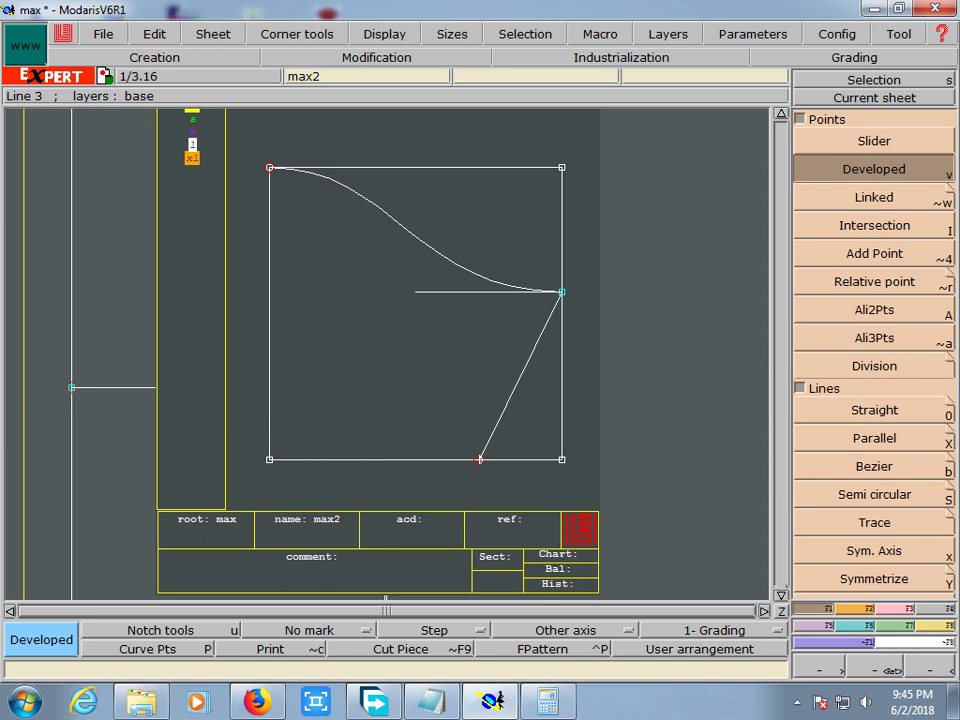
{"action": "left_click", "coordinate": [330, 180]}
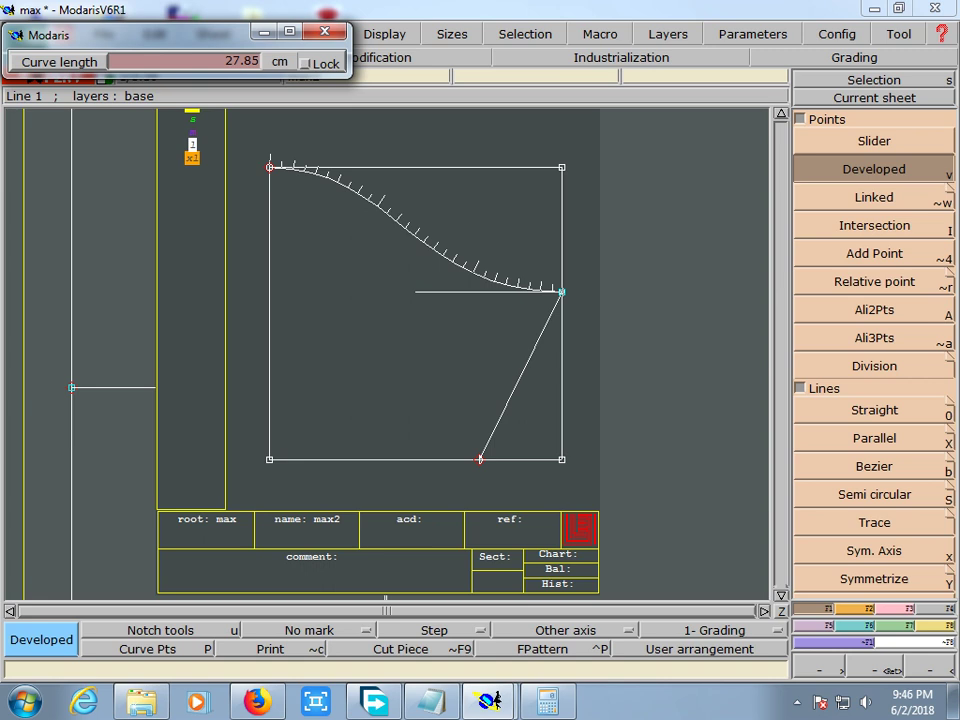
{"action": "left_click", "coordinate": [488, 279]}
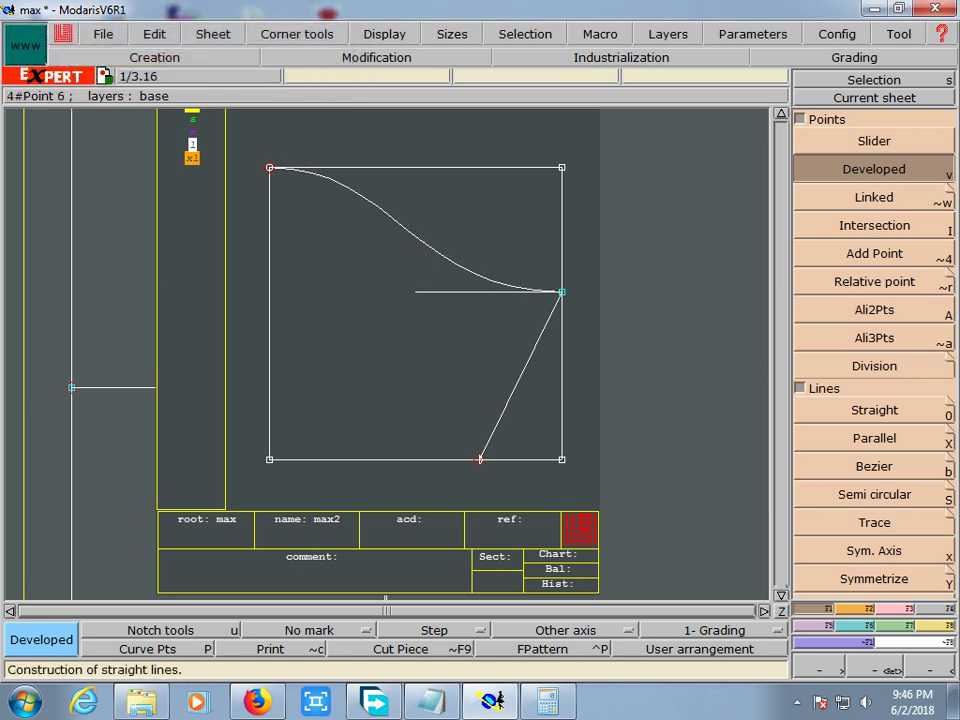
{"action": "key", "text": "F3"}
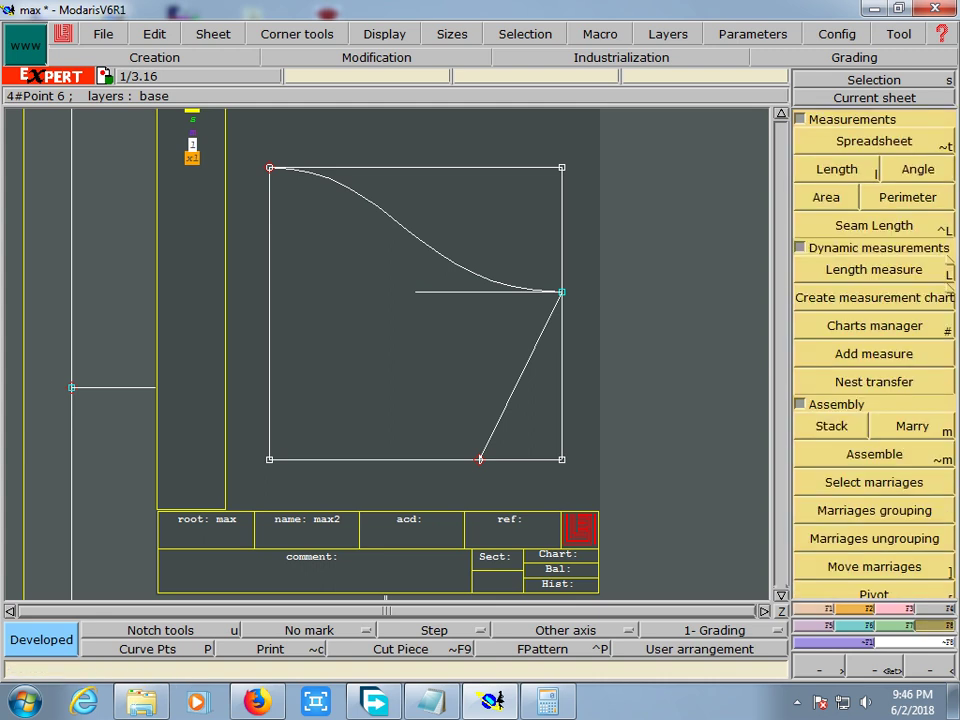
{"action": "key", "text": "shift+l"}
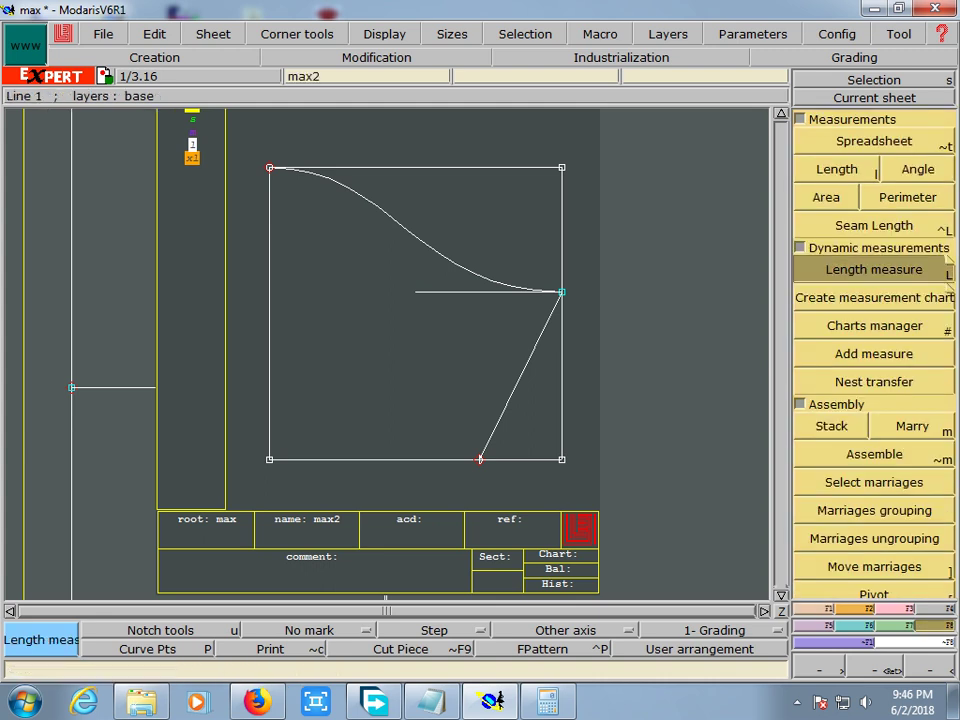
- Attach an unnamed 27.85 cm length measure to the neck curve
{"action": "left_click", "coordinate": [400, 225]}
{"action": "left_click", "coordinate": [479, 459]}
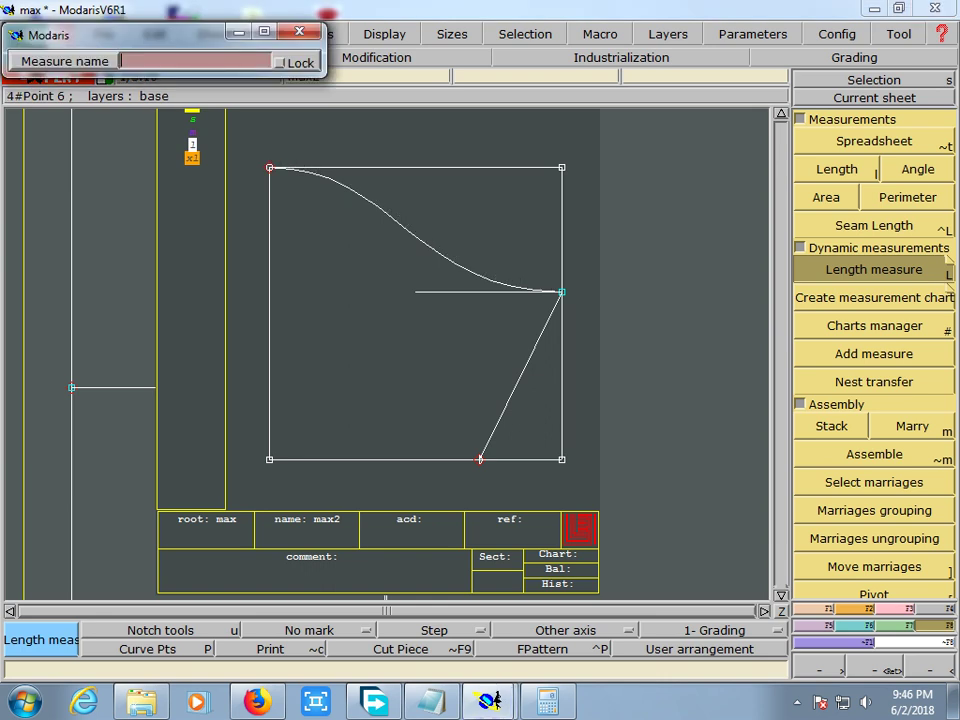
{"action": "type", "text": "m"}
{"action": "key", "text": "Return"}
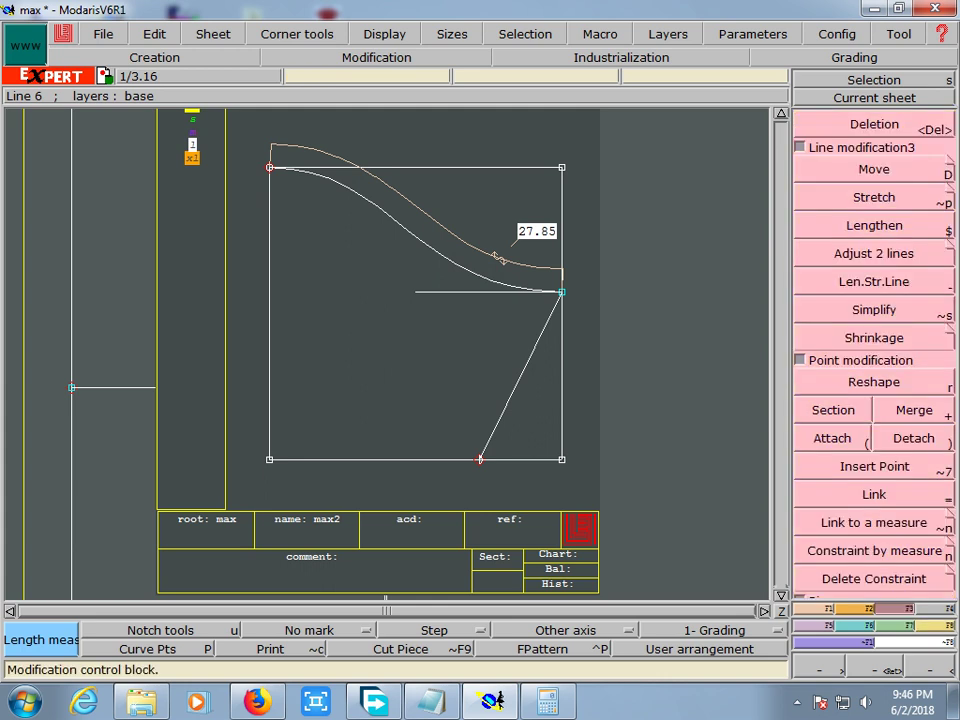
{"action": "key", "text": "r"}
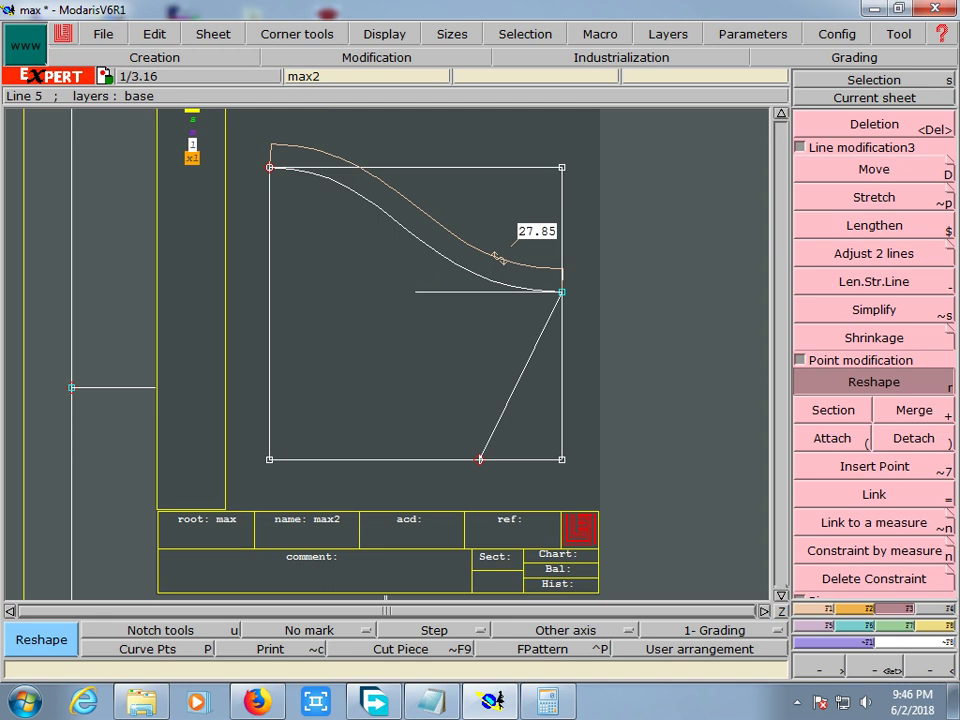
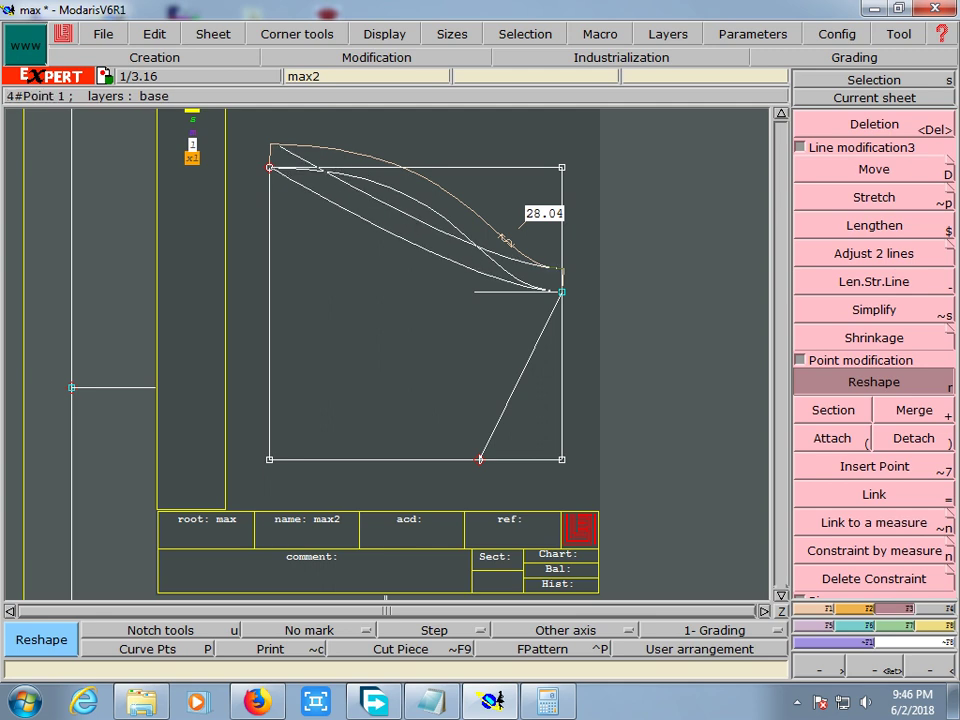
- Bend the top line into a 28.04 cm S-curve and delete its measure curve
{"action": "left_click", "coordinate": [280, 148]}
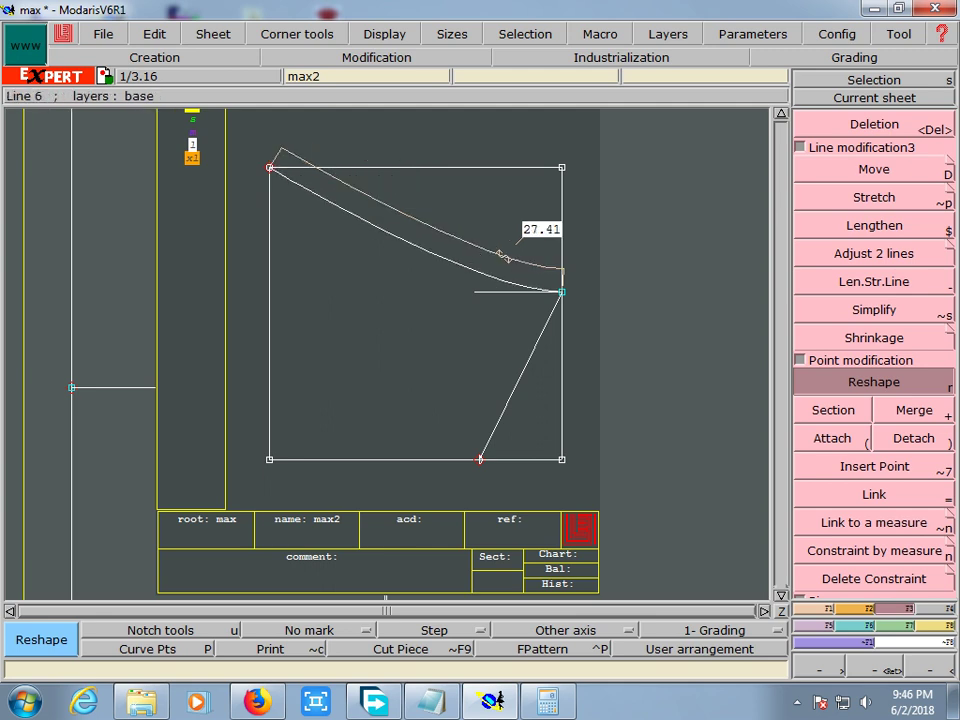
{"action": "left_click", "coordinate": [505, 257]}
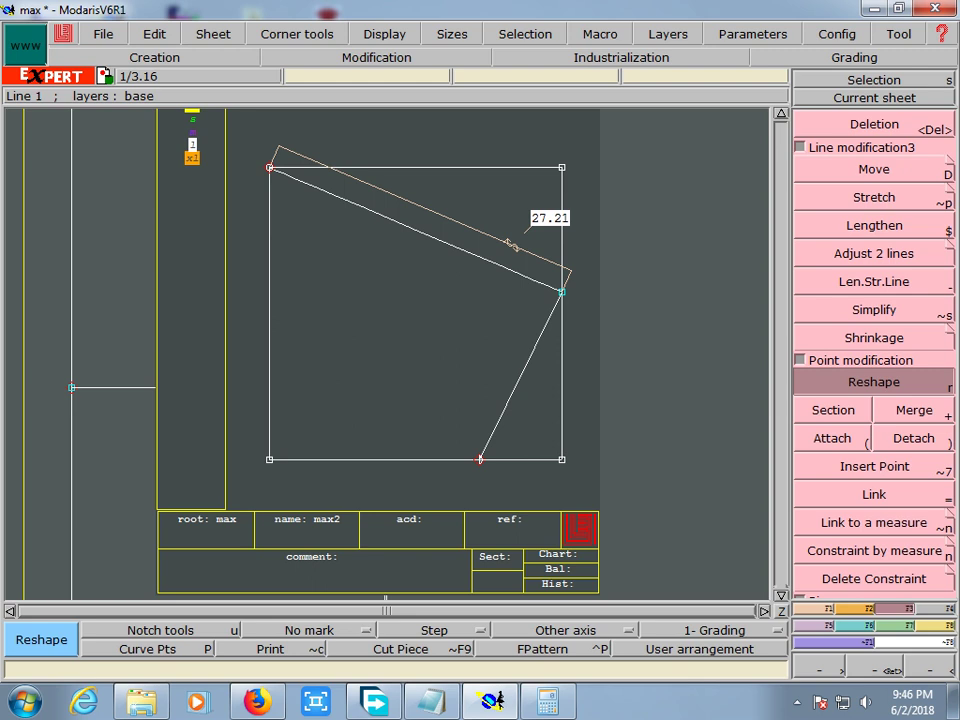
{"action": "left_click_drag", "start_coordinate": [562, 291], "coordinate": [475, 291]}
{"action": "key", "text": "Delete"}
{"action": "left_click", "coordinate": [505, 240]}
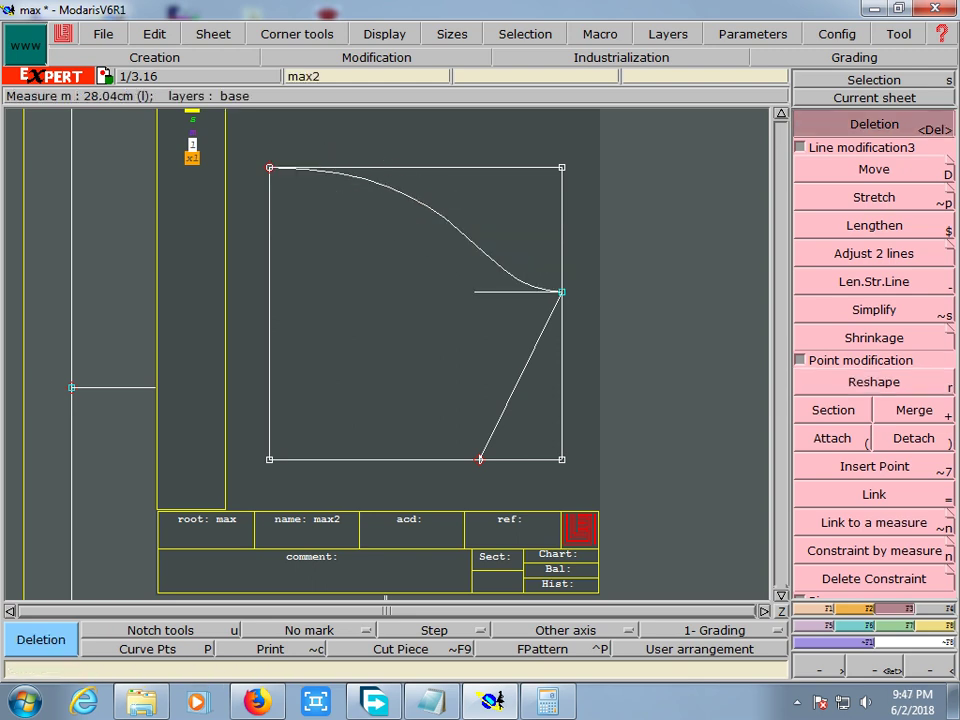
- Delete the S-curve and draw a 21.30 cm Bezier line from the top-left corner inward
{"action": "left_click", "coordinate": [420, 222]}
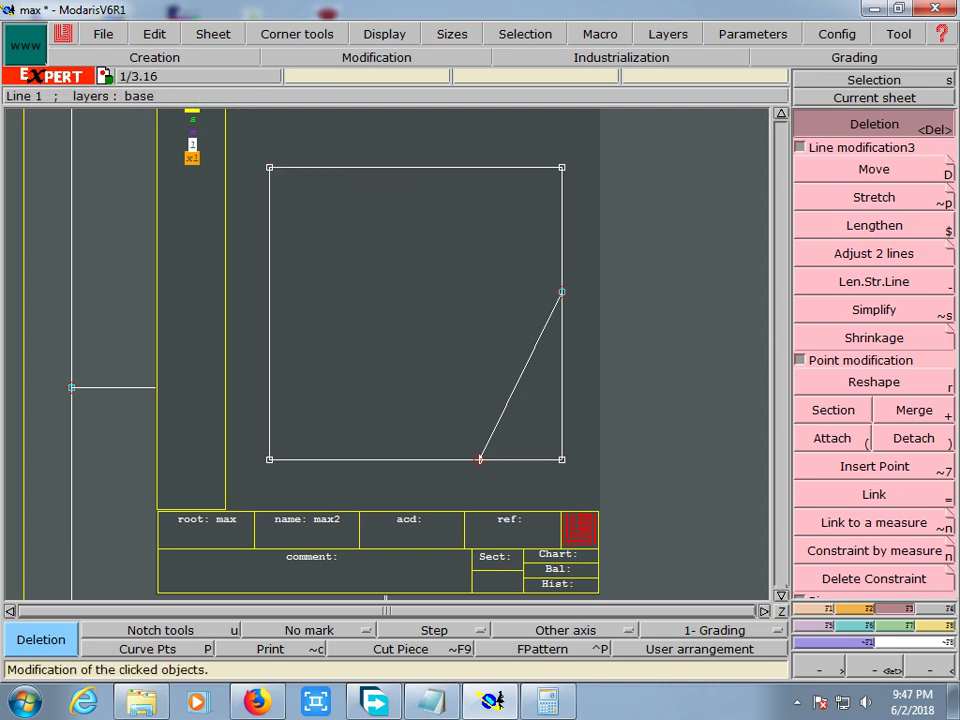
{"action": "key", "text": "F2"}
{"action": "key", "text": "F1"}
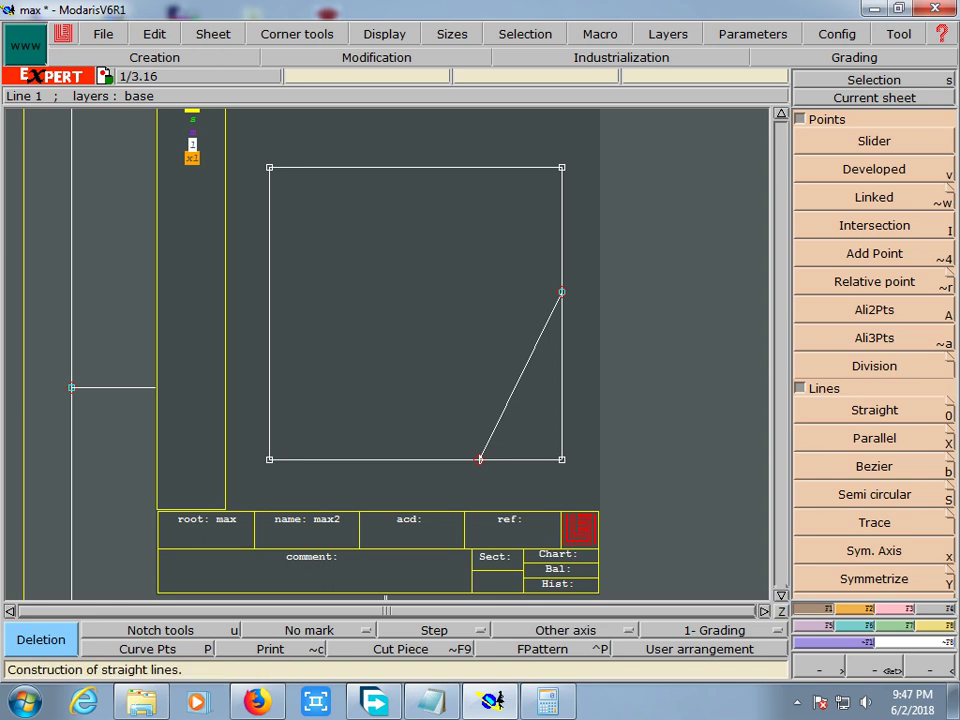
{"action": "left_click", "coordinate": [874, 466]}
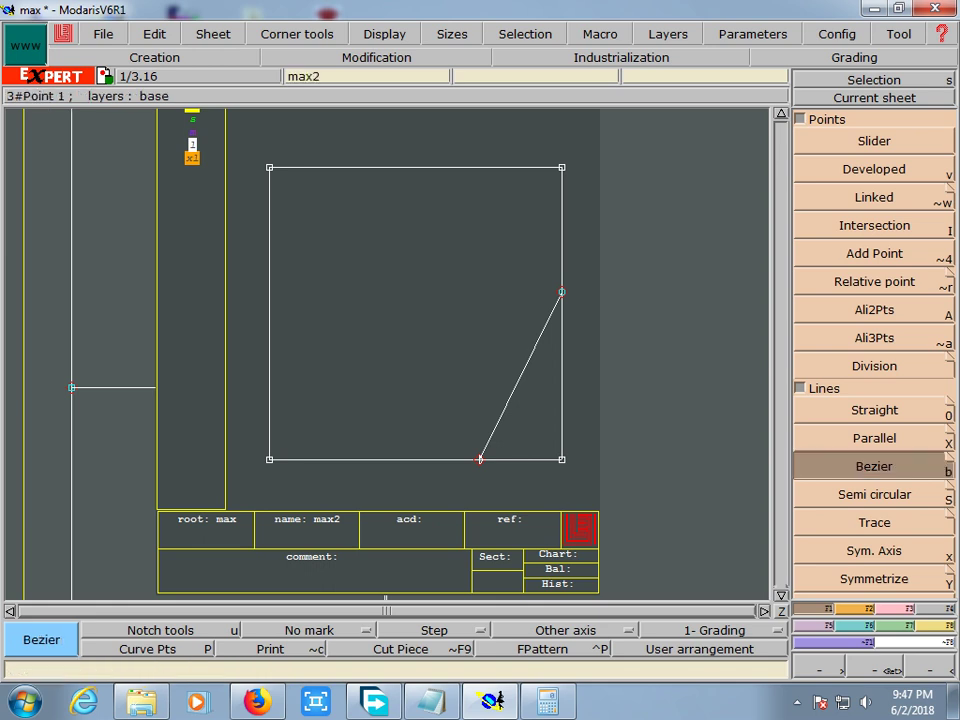
{"action": "left_click", "coordinate": [269, 168]}
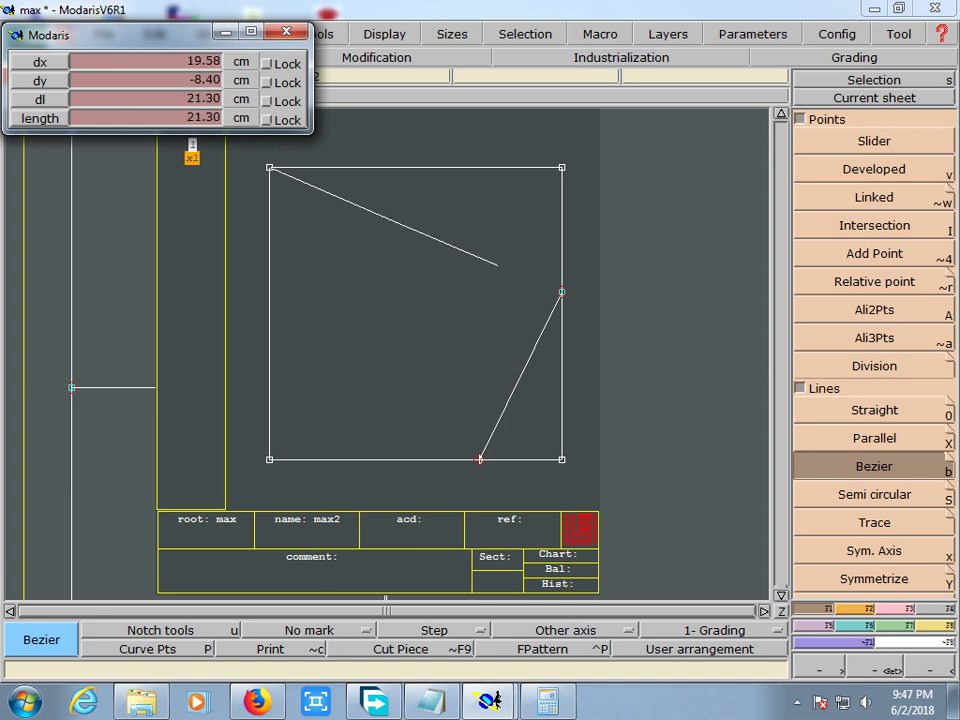
{"action": "left_click", "coordinate": [497, 265]}
{"action": "right_click", "coordinate": [497, 265]}
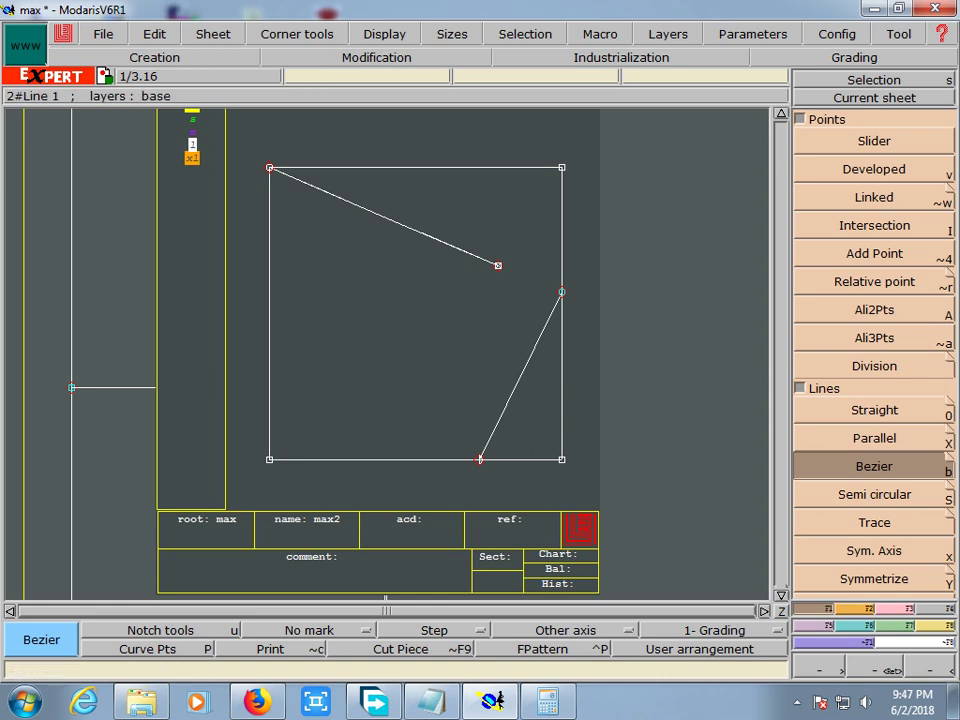
{"action": "left_click", "coordinate": [376, 57]}
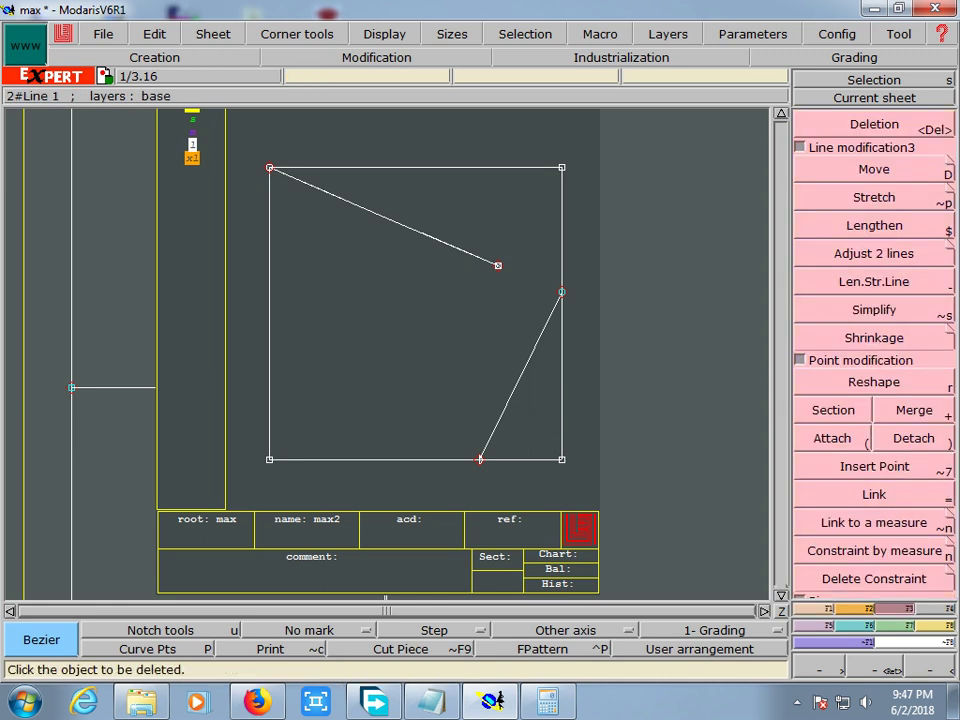
{"action": "left_click", "coordinate": [874, 169]}
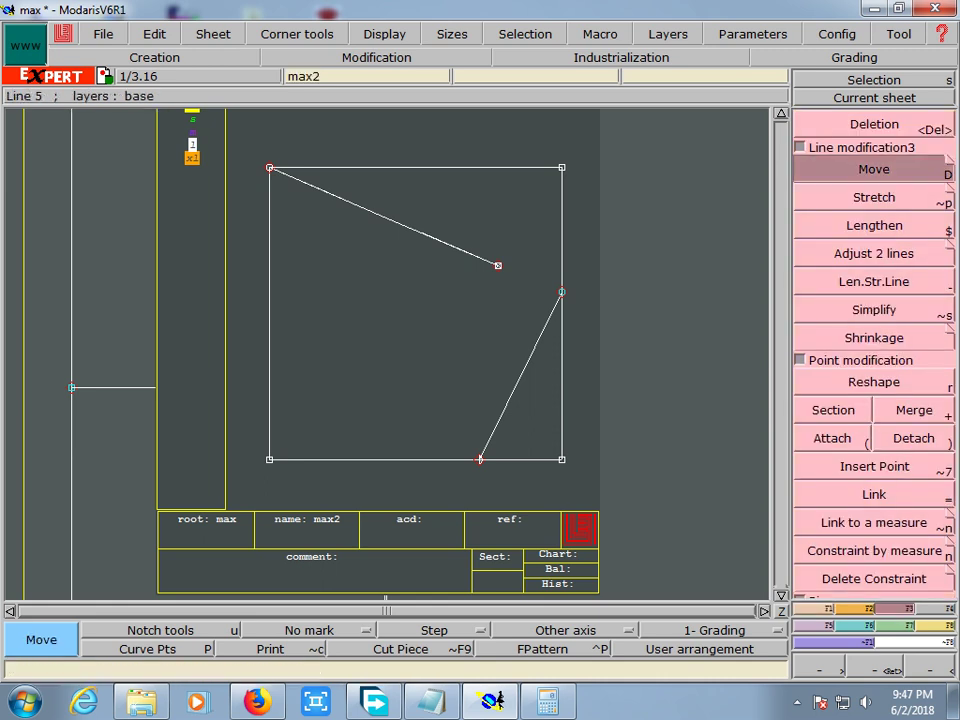
{"action": "left_click", "coordinate": [480, 459]}
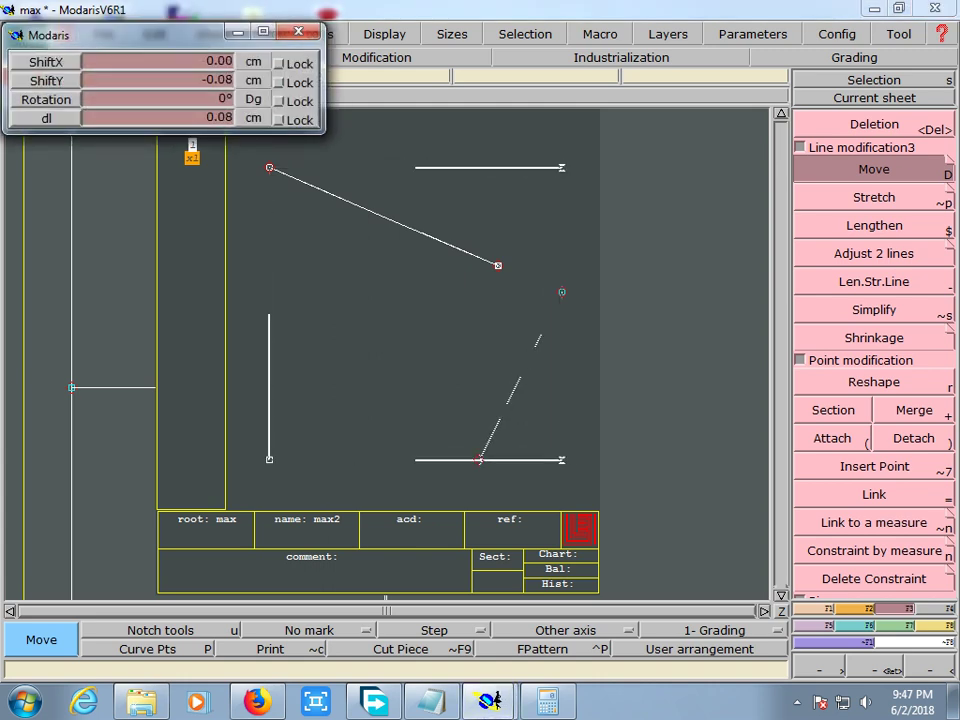
{"action": "left_click", "coordinate": [480, 459]}
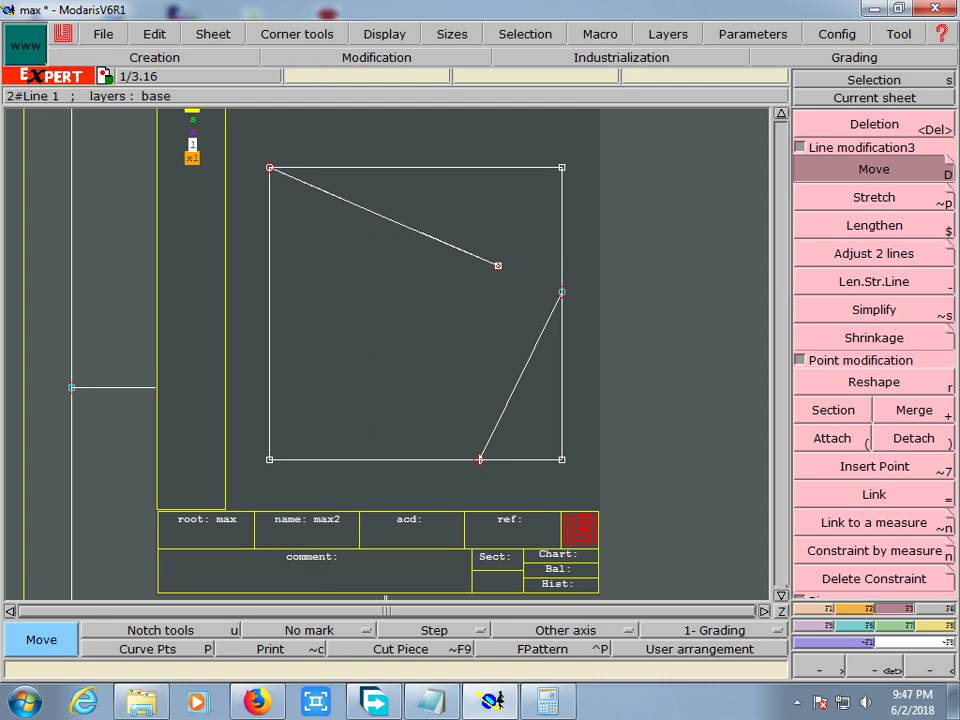
{"action": "left_click", "coordinate": [480, 459]}
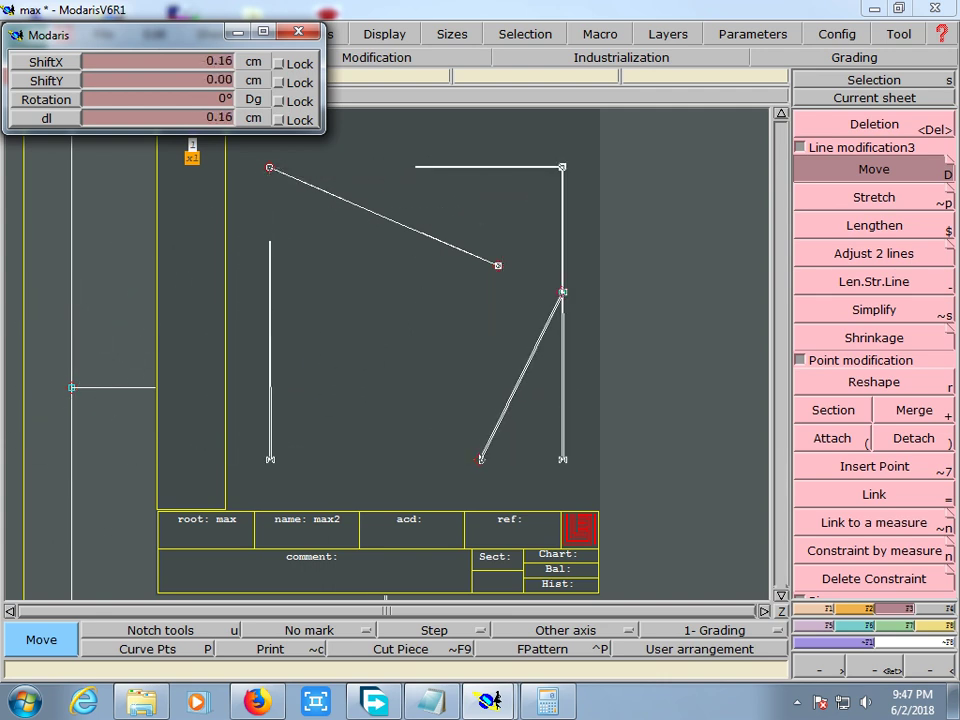
{"action": "left_click", "coordinate": [481, 459]}
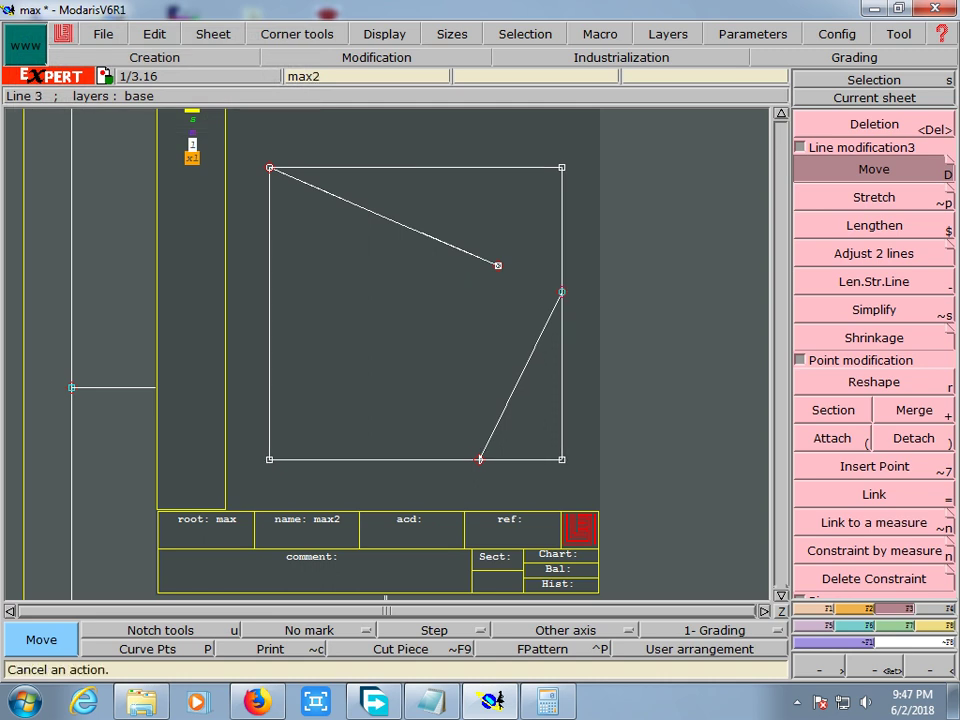
{"action": "key", "text": "Delete"}
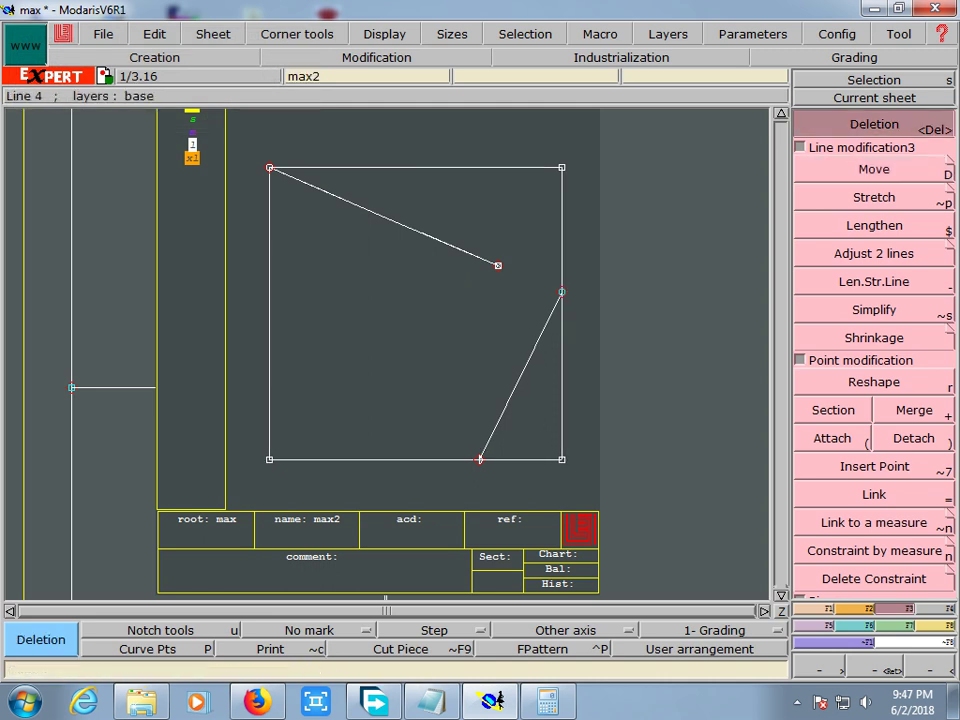
- Delete the lower-right diagonal and add a developed point 18 cm (-18) along the bottom edge
{"action": "left_click", "coordinate": [480, 457]}
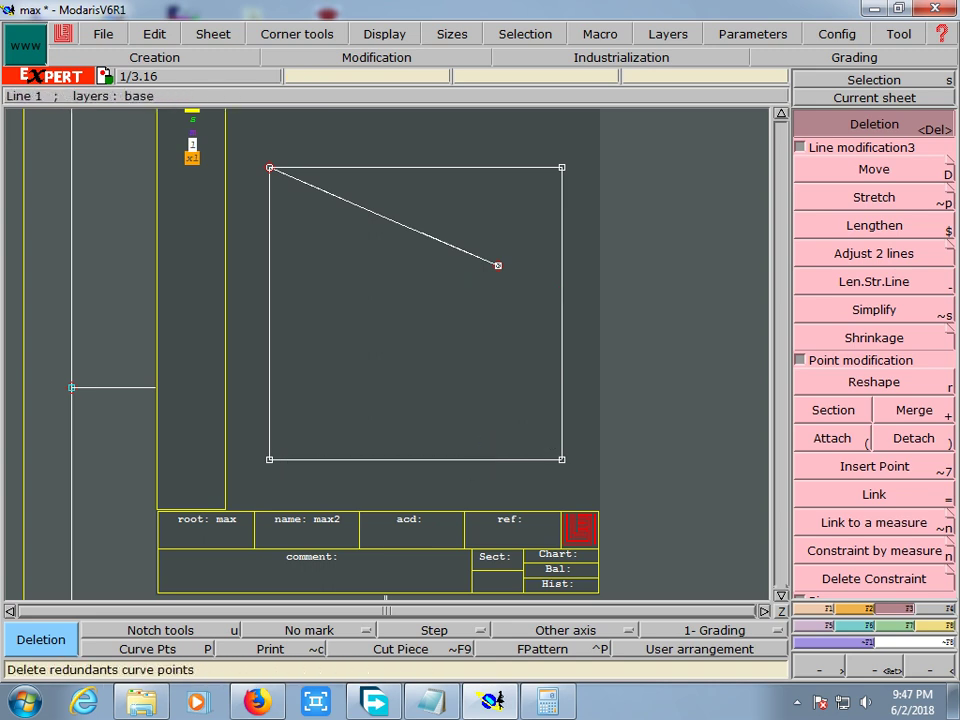
{"action": "left_click", "coordinate": [155, 57]}
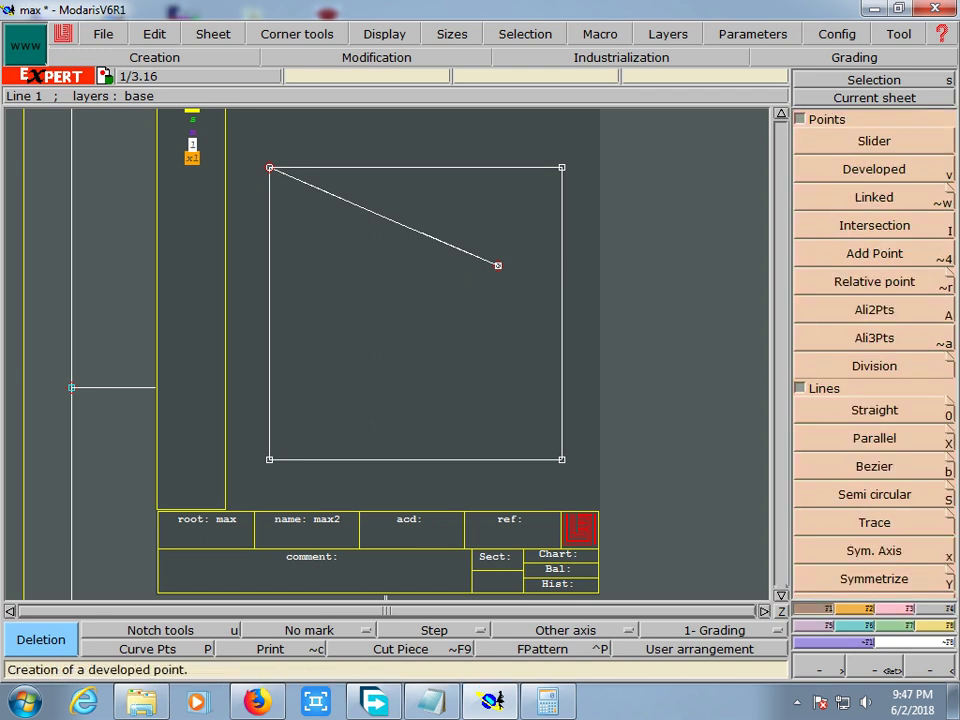
{"action": "left_click", "coordinate": [874, 169]}
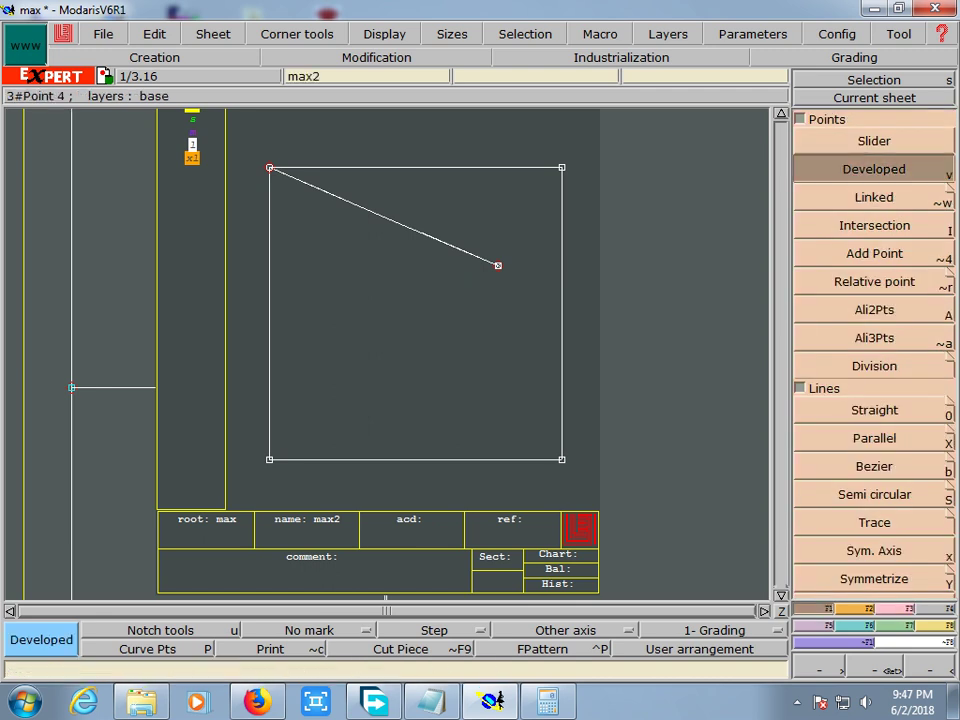
{"action": "left_click", "coordinate": [310, 460]}
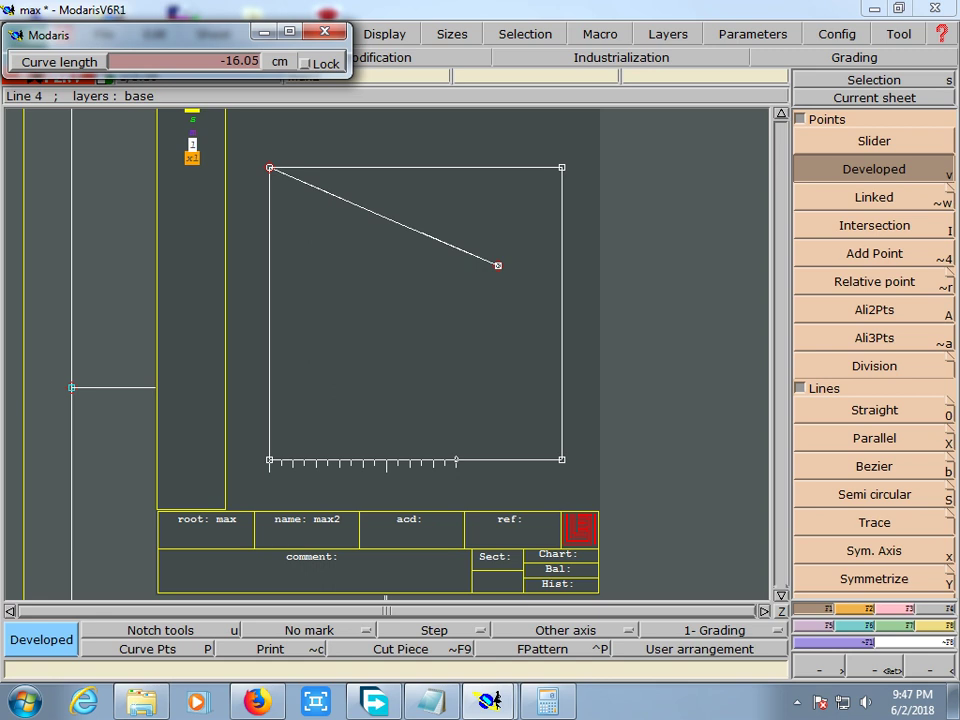
{"action": "type", "text": "-18"}
{"action": "key", "text": "Return"}
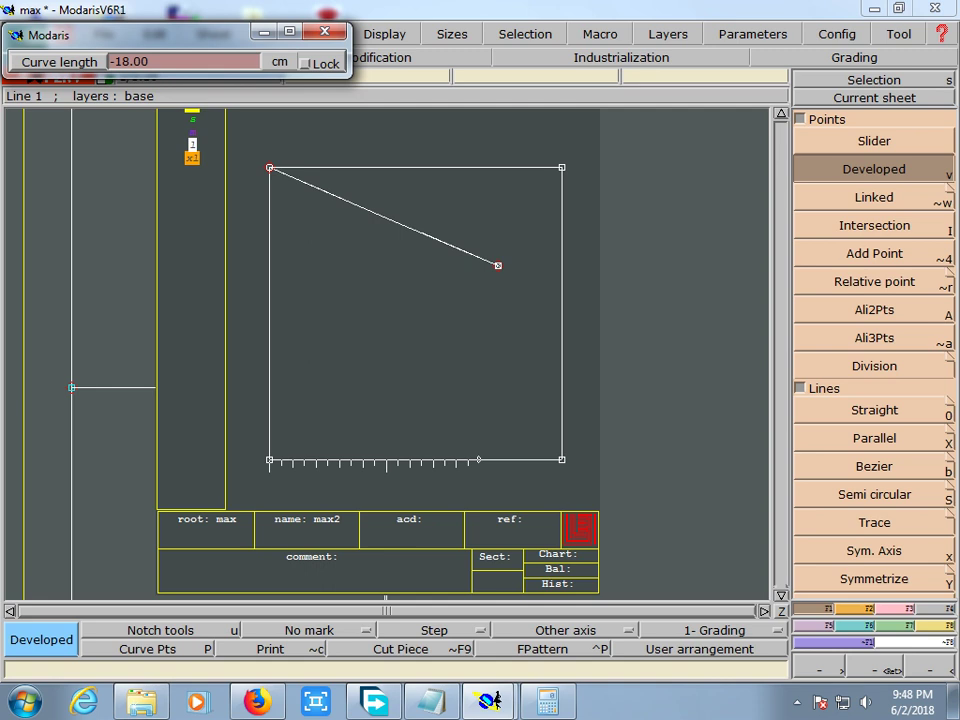
{"action": "key", "text": "Return"}
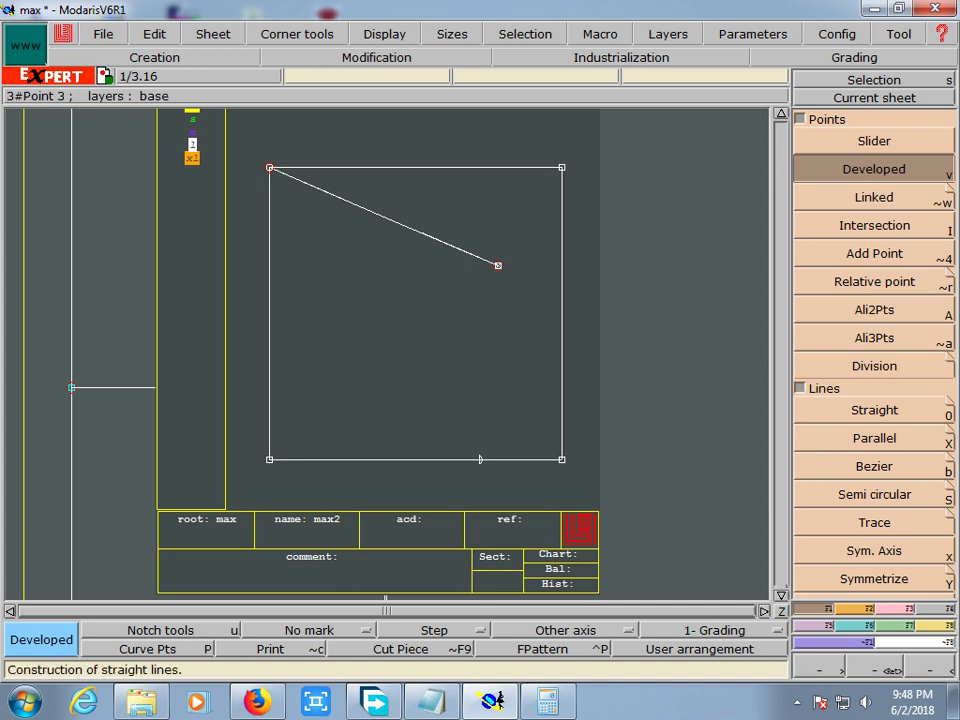
- Draw a 16 cm straight line from the bottom-edge point to the inner point
{"action": "left_click", "coordinate": [874, 410]}
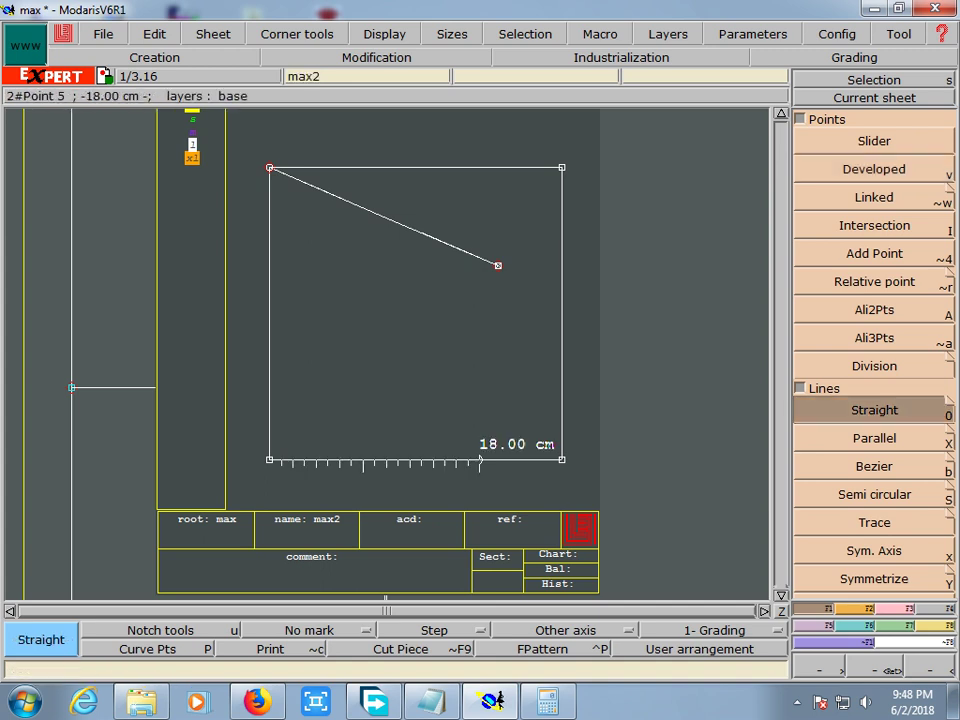
{"action": "left_click", "coordinate": [480, 460]}
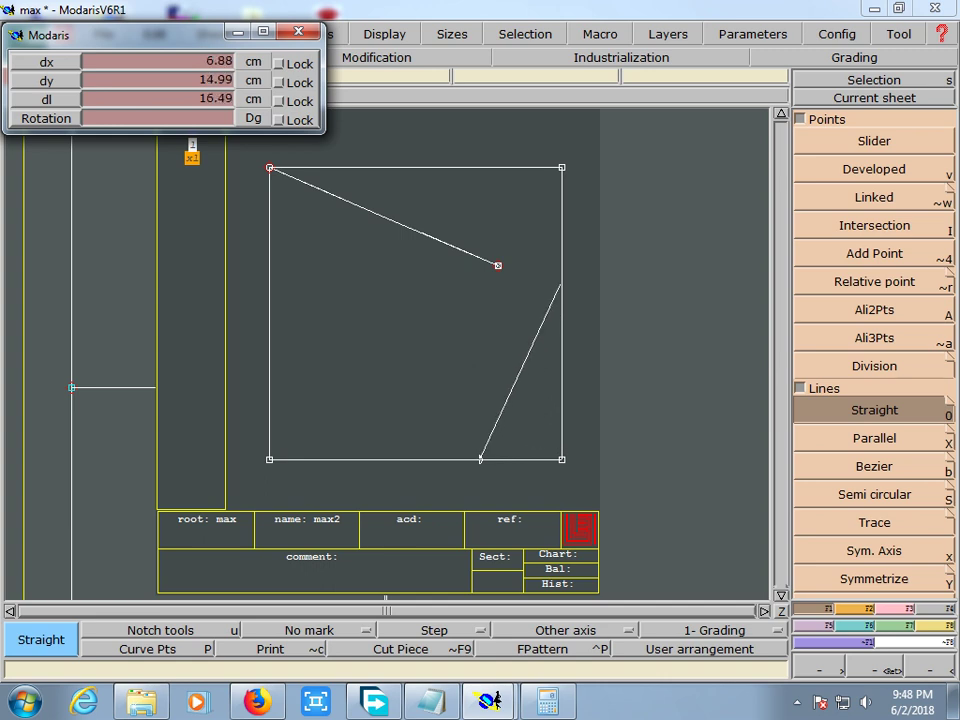
{"action": "type", "text": "16.00"}
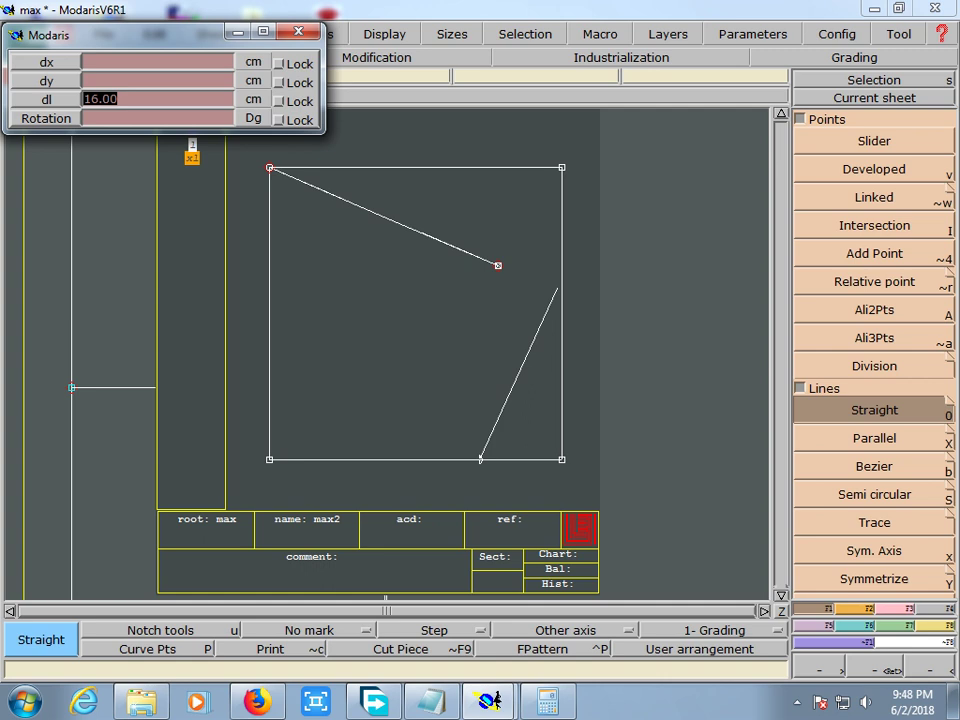
{"action": "key", "text": "Return"}
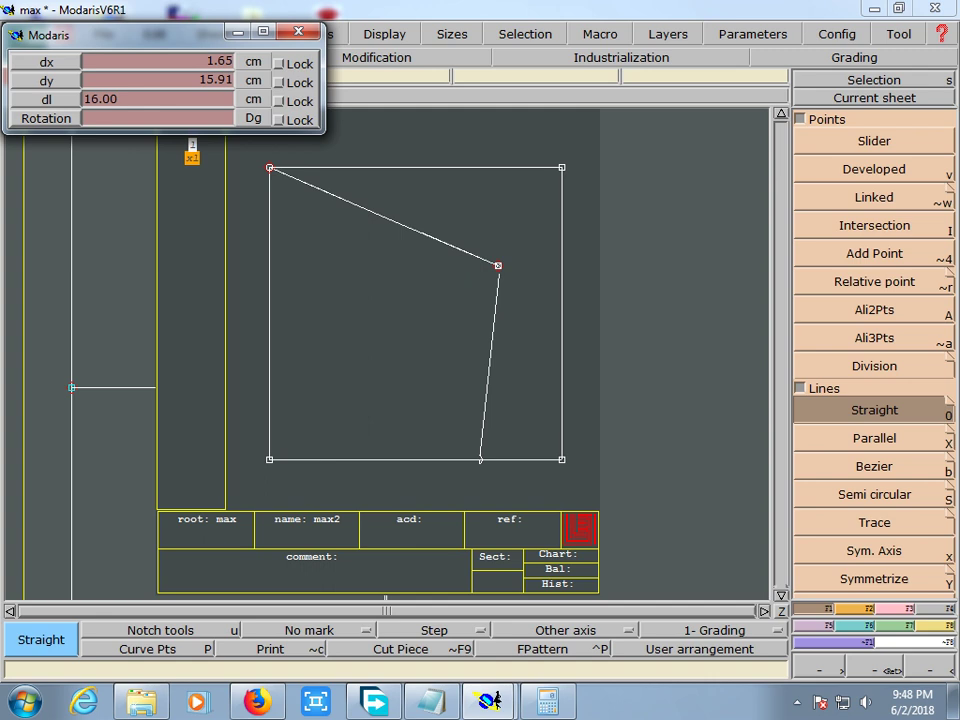
{"action": "left_click", "coordinate": [480, 459]}
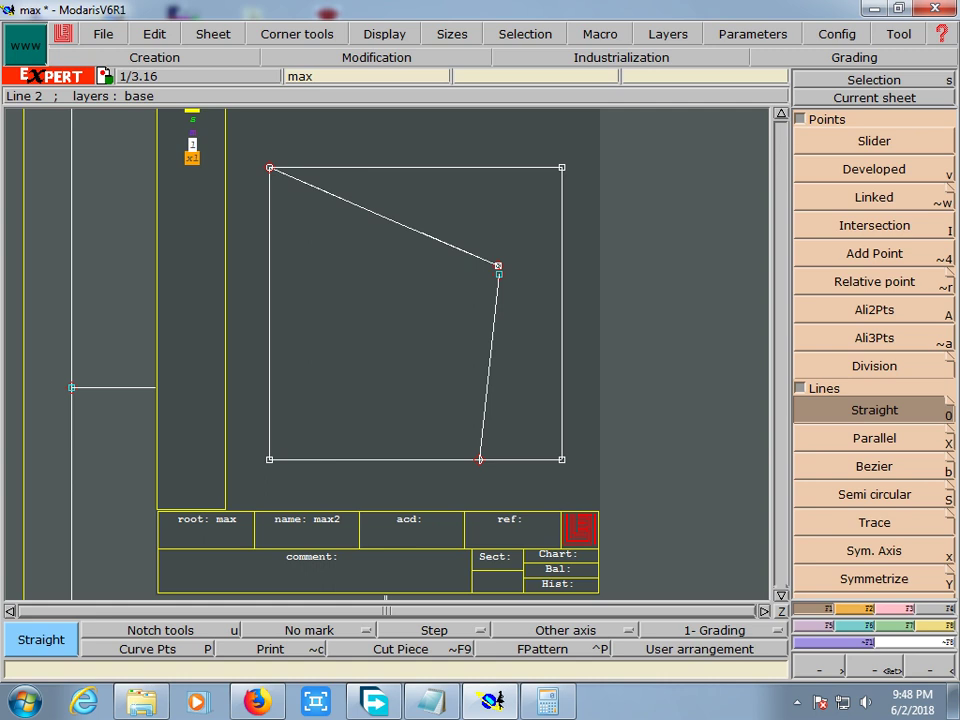
- Place a developed point 25 cm down the left edge of max2
{"action": "key", "text": "v"}
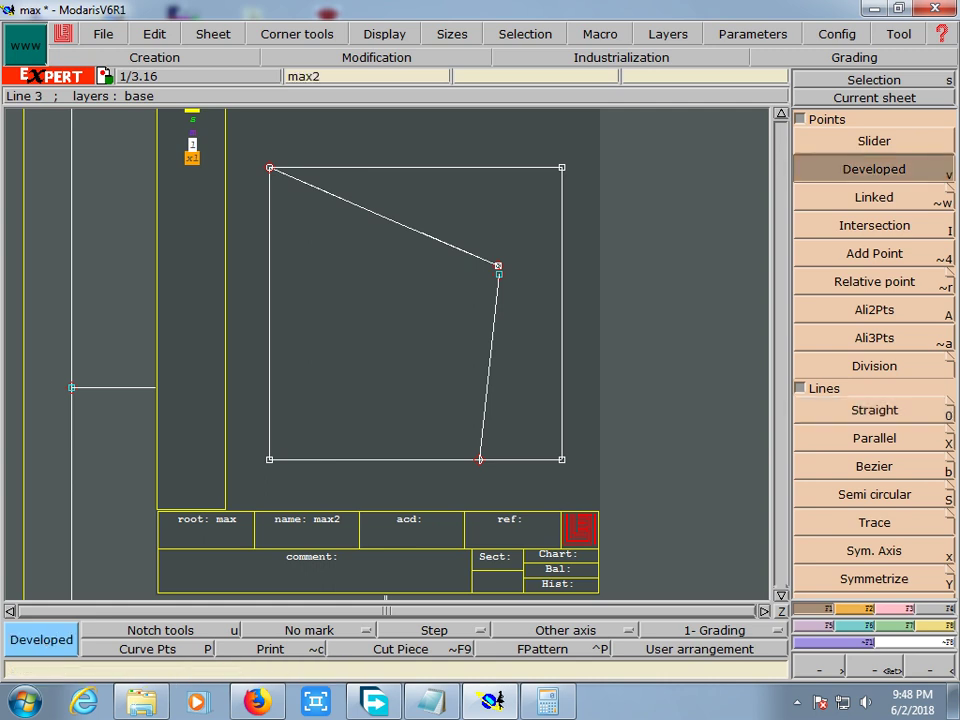
{"action": "left_click", "coordinate": [269, 170]}
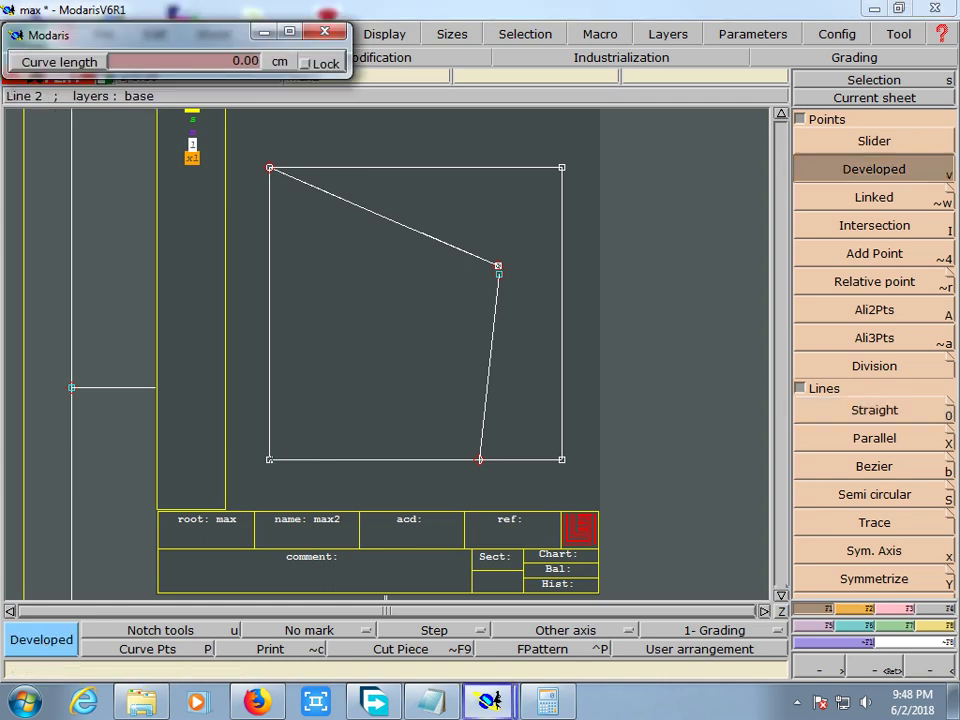
{"action": "type", "text": "25"}
{"action": "key", "text": "Return"}
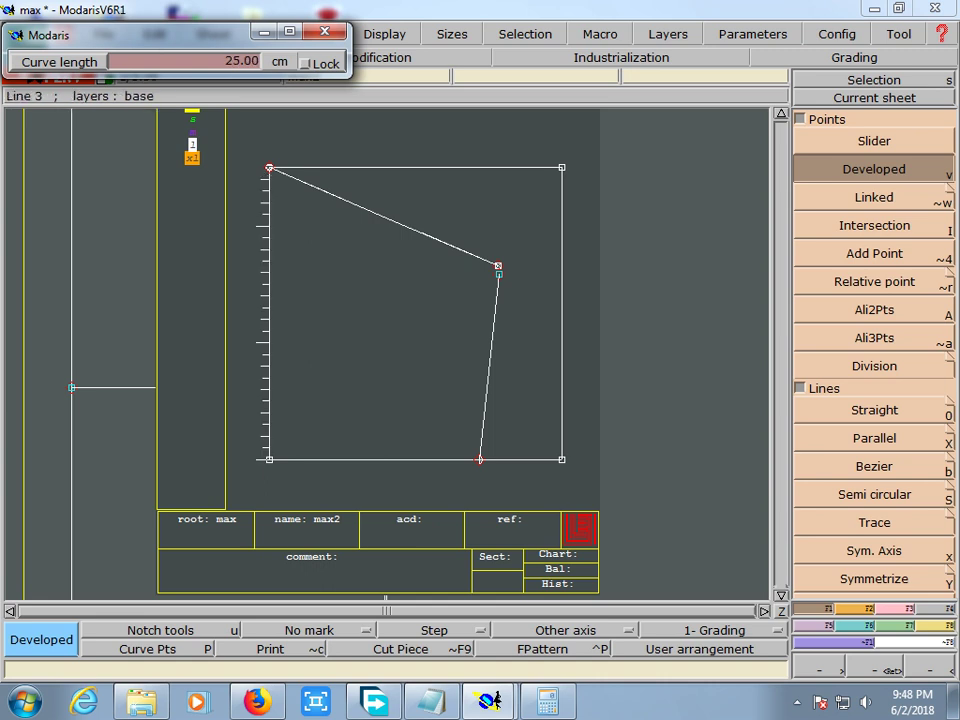
{"action": "left_click", "coordinate": [269, 333]}
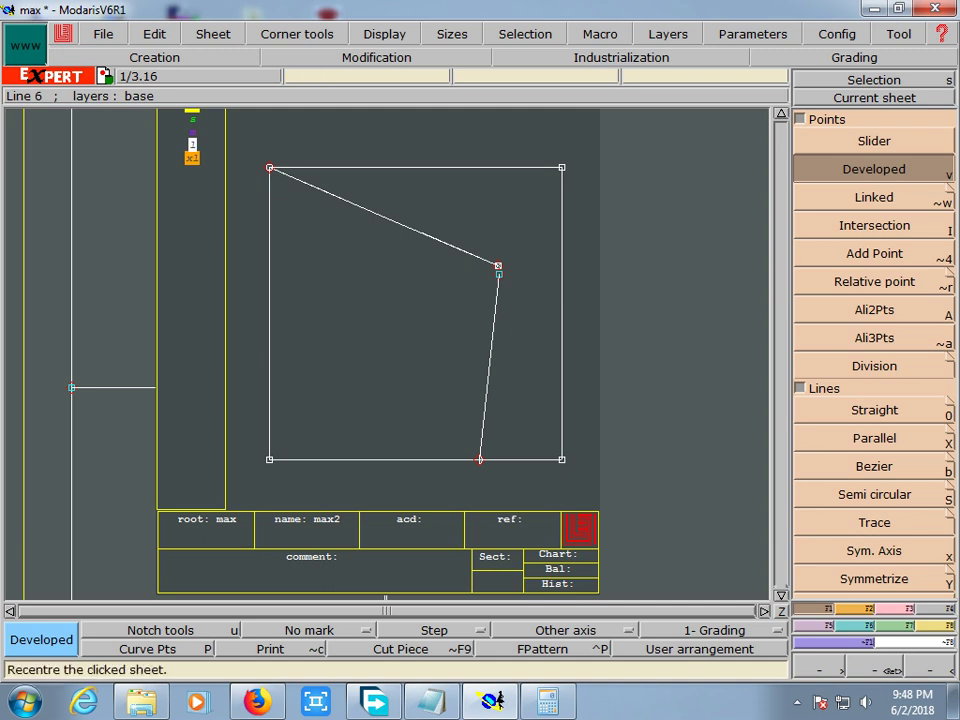
{"action": "key", "text": "Delete"}
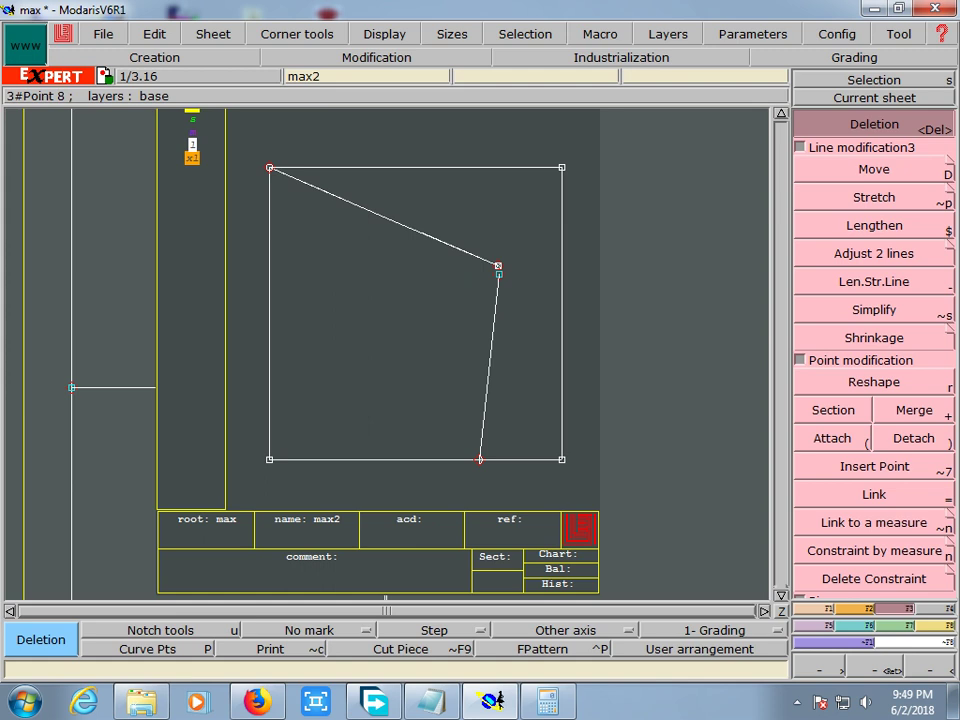
- Delete the right slanted line, its end point, and the top, right, left and bottom edges
{"action": "left_click", "coordinate": [489, 365]}
{"action": "left_click", "coordinate": [498, 268]}
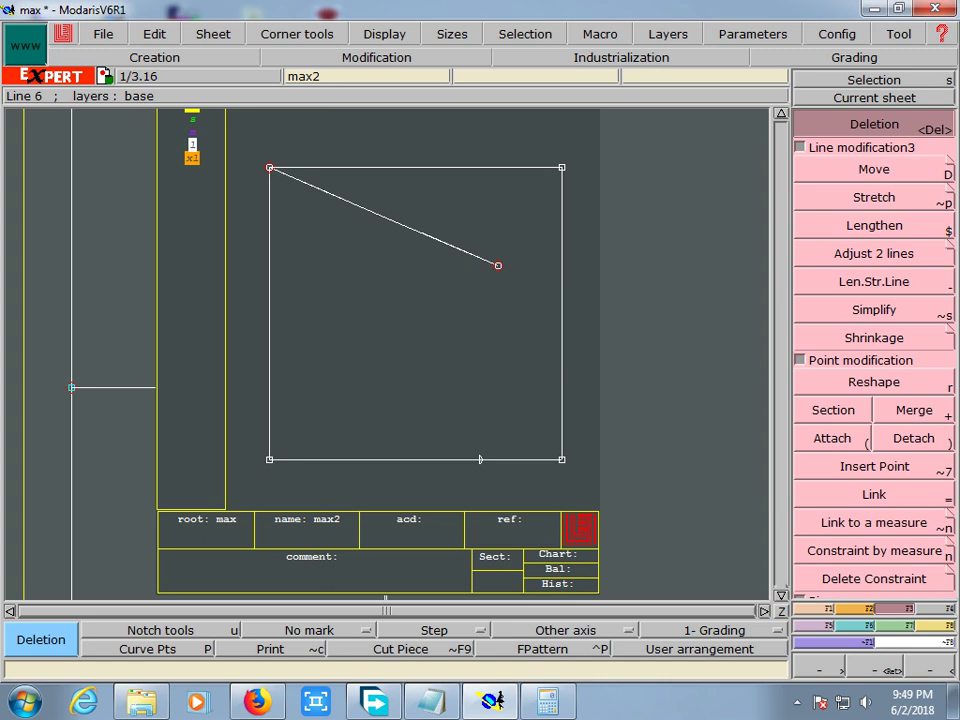
{"action": "left_click", "coordinate": [416, 167]}
{"action": "left_click", "coordinate": [562, 200]}
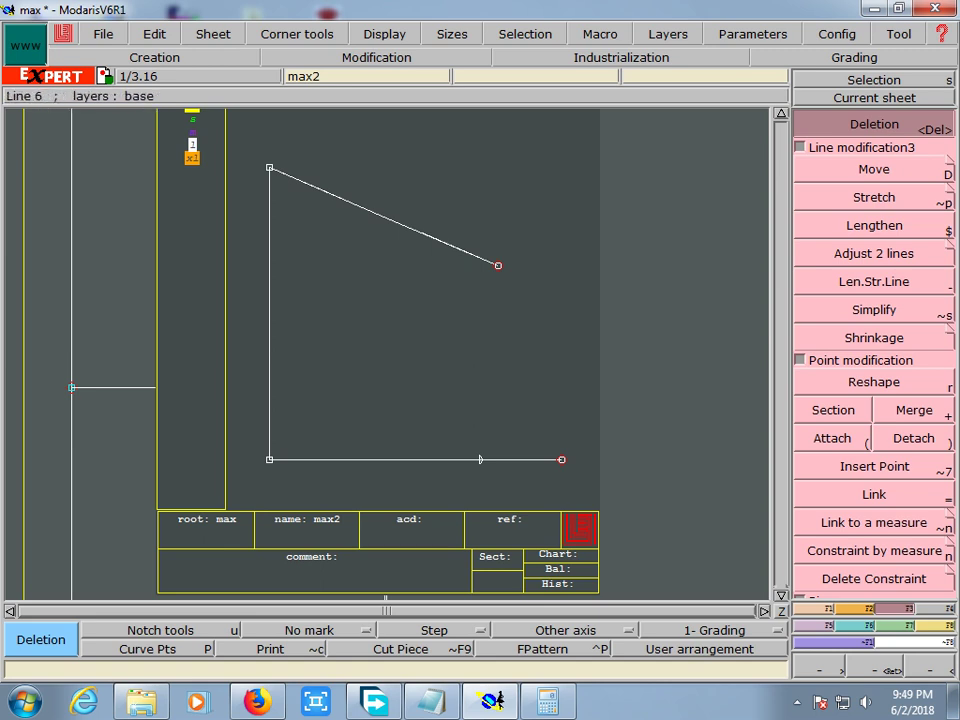
{"action": "left_click", "coordinate": [269, 320]}
{"action": "left_click", "coordinate": [479, 459]}
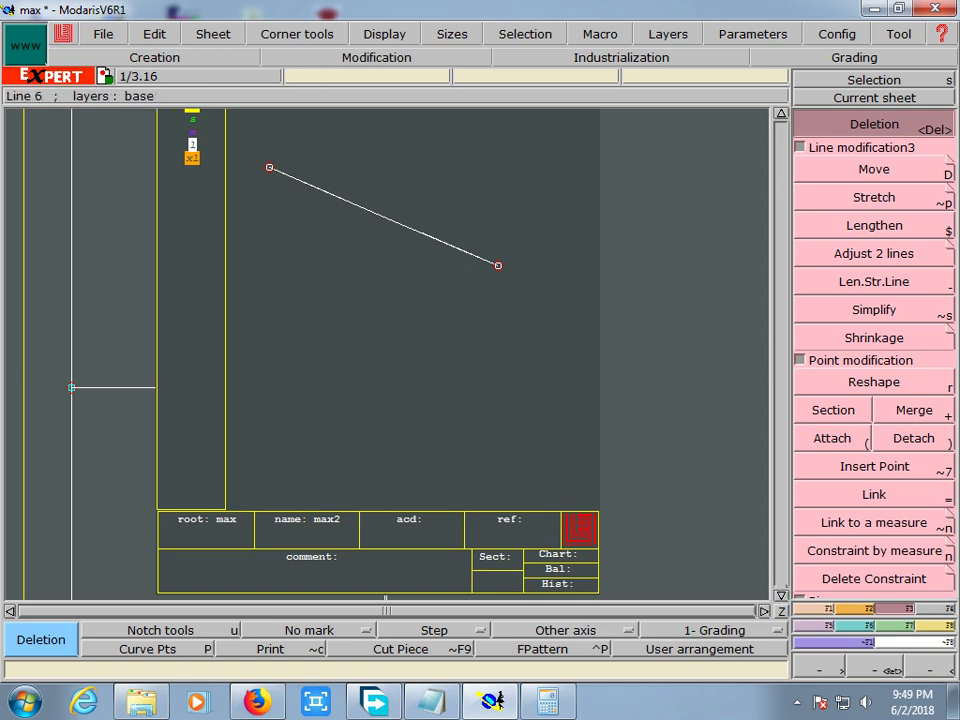
{"action": "left_click", "coordinate": [213, 34]}
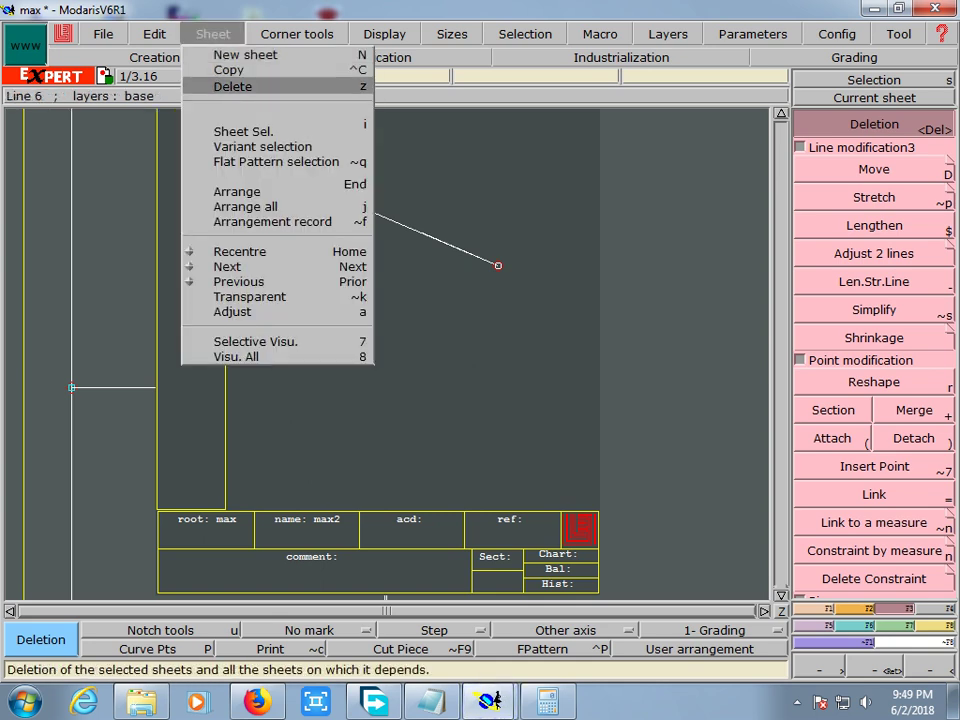
- Remove the max2 sheet and place a fresh empty sheet in the workspace
{"action": "left_click", "coordinate": [229, 86]}
{"action": "left_click", "coordinate": [380, 250]}
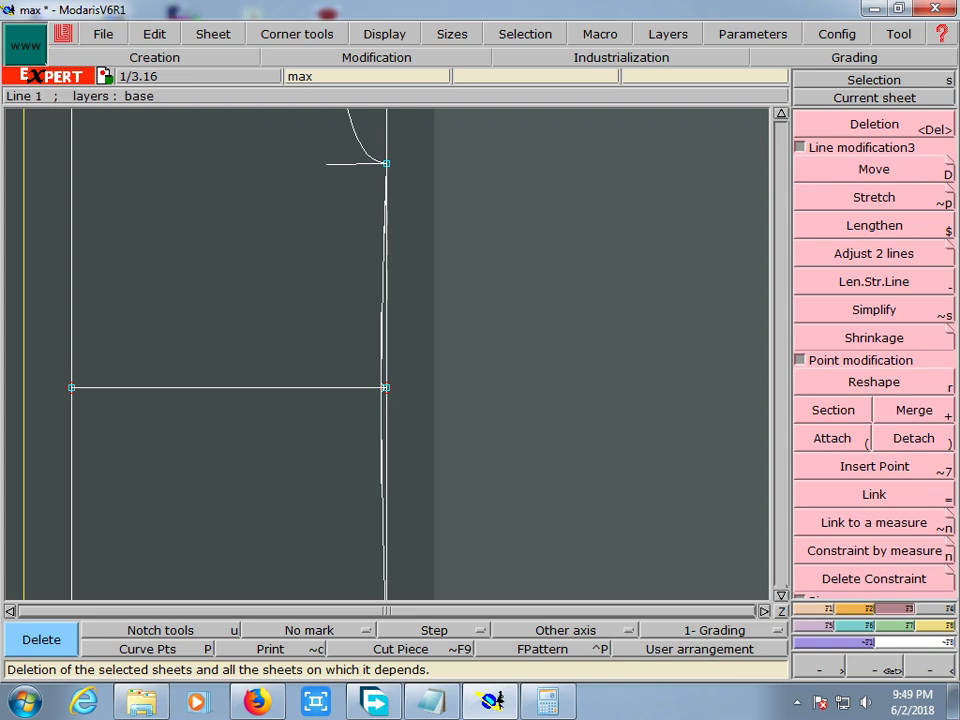
{"action": "left_click", "coordinate": [213, 34]}
{"action": "left_click", "coordinate": [245, 54]}
{"action": "left_click", "coordinate": [213, 34]}
{"action": "left_click", "coordinate": [233, 86]}
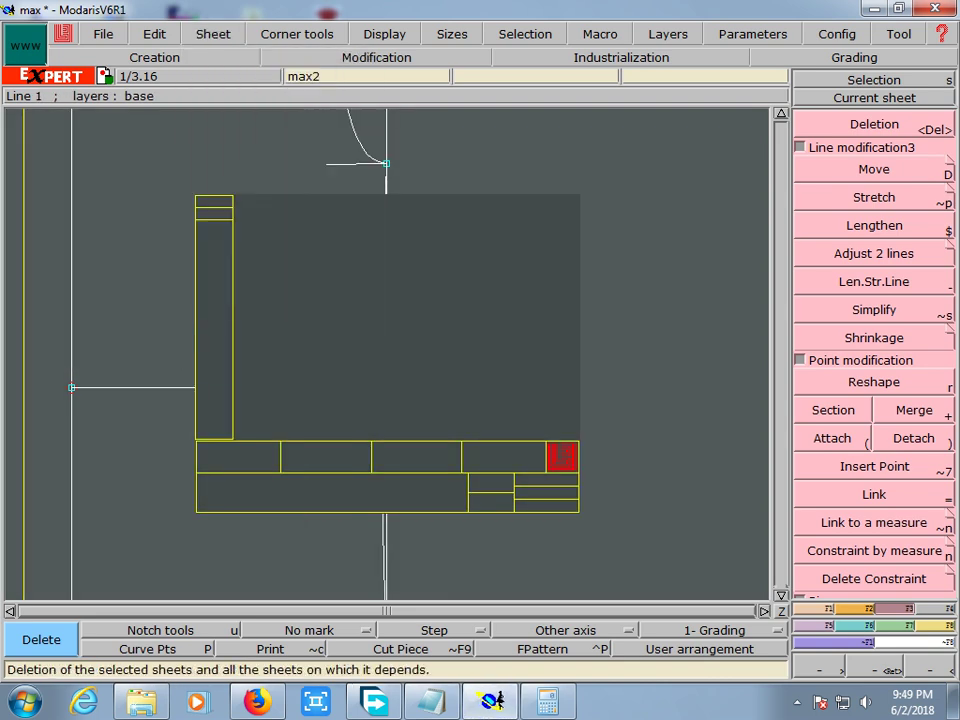
{"action": "left_click", "coordinate": [213, 34]}
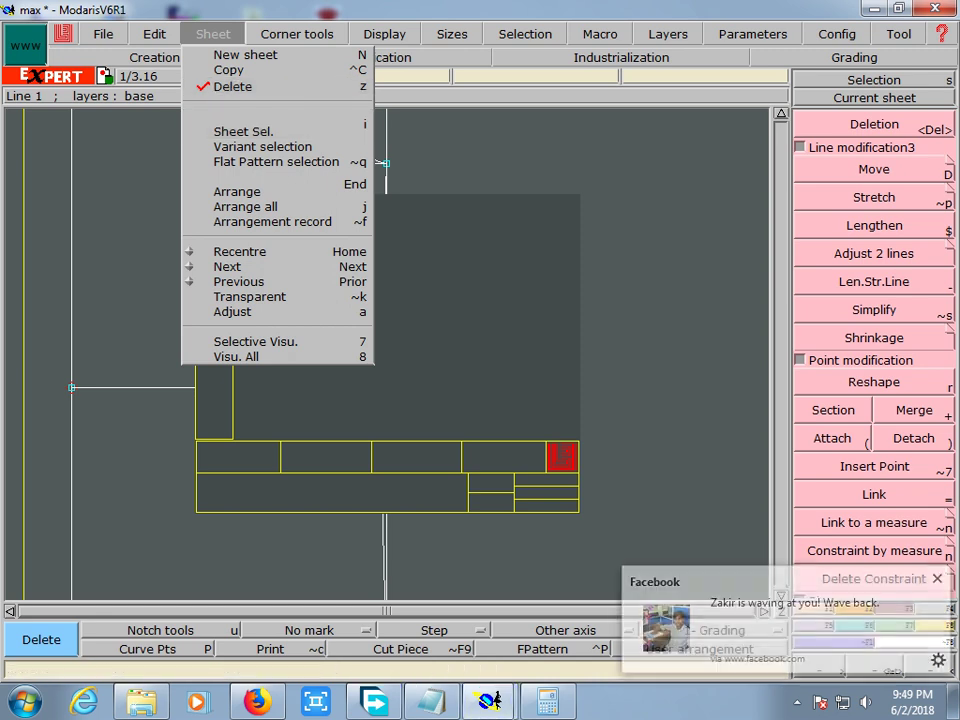
{"action": "key", "text": "Escape"}
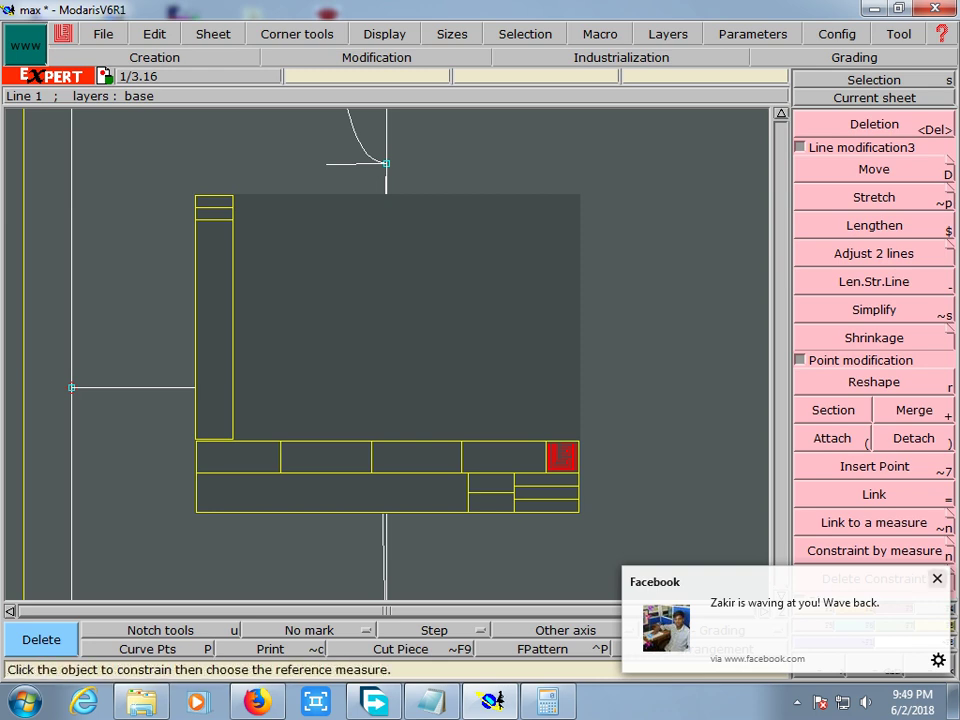
{"action": "left_click", "coordinate": [155, 57]}
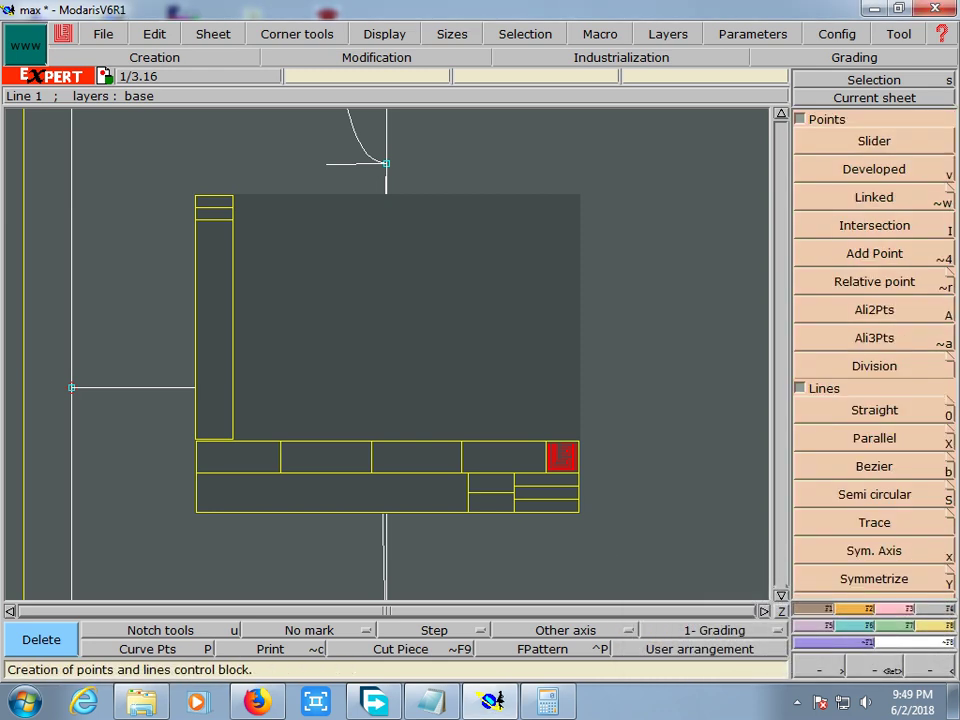
- Draw a 21 cm wide by -25 cm high rectangle on the new sheet
{"action": "left_click", "coordinate": [874, 466]}
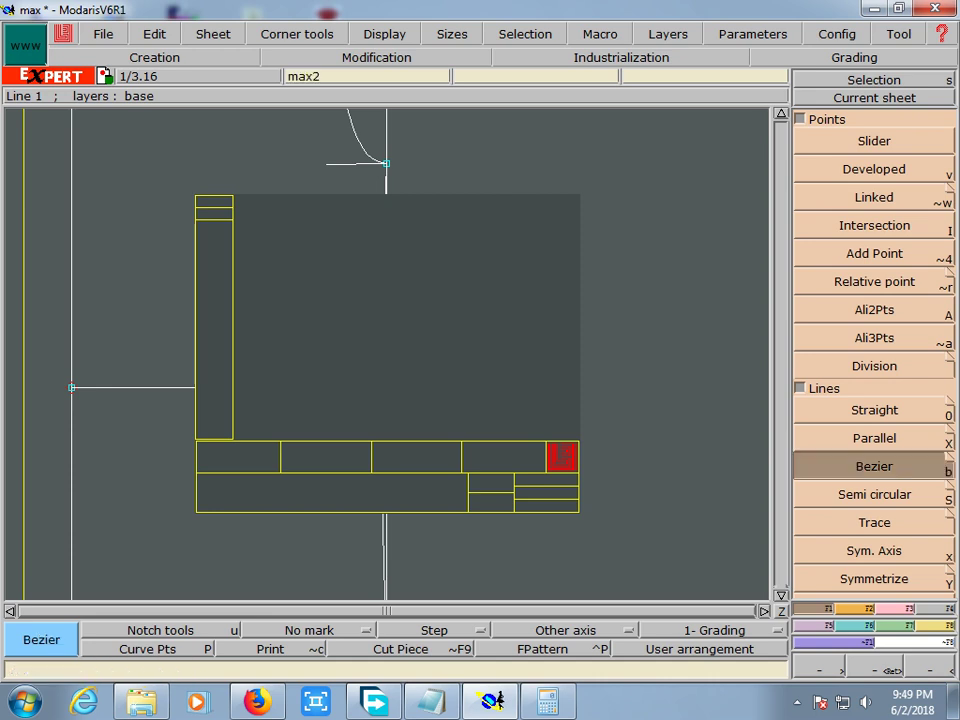
{"action": "left_click", "coordinate": [855, 608]}
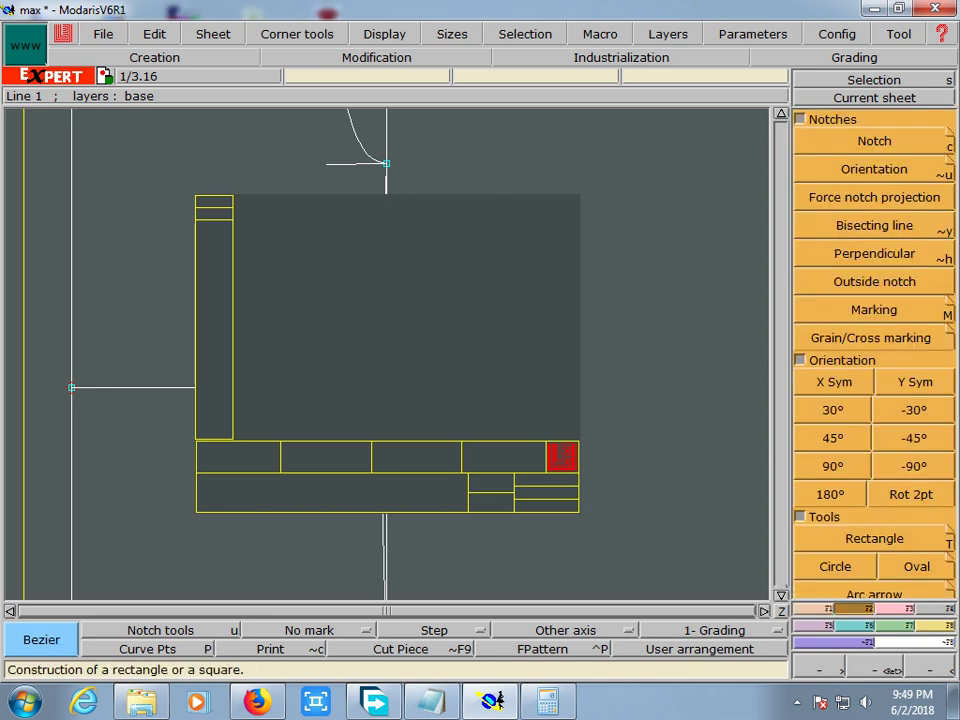
{"action": "left_click", "coordinate": [874, 538]}
{"action": "left_click", "coordinate": [352, 237]}
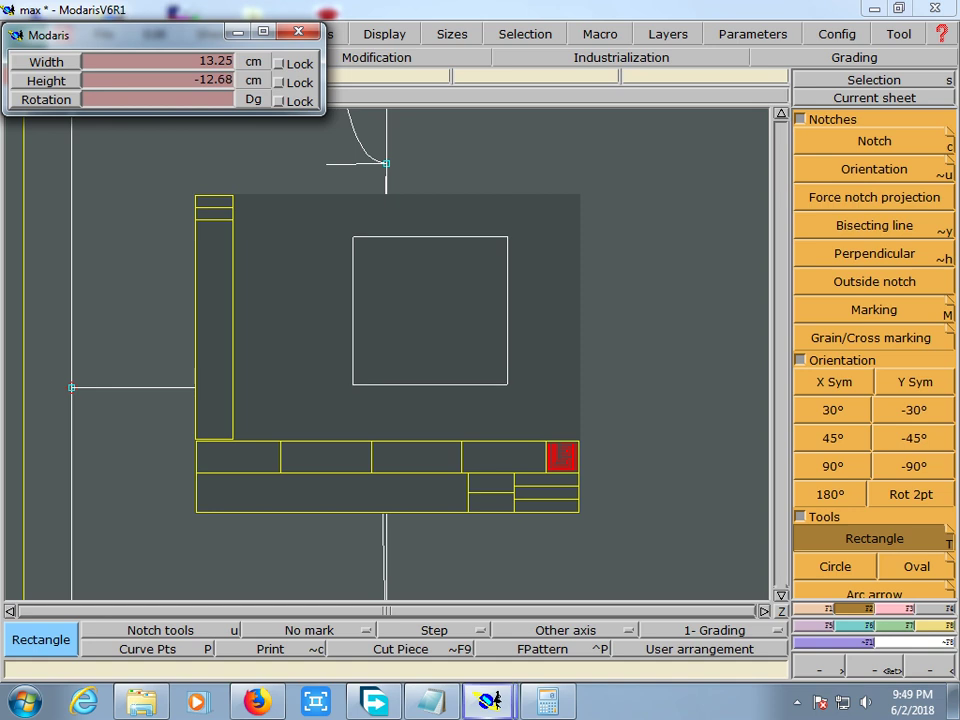
{"action": "type", "text": "25"}
{"action": "key", "text": "Return"}
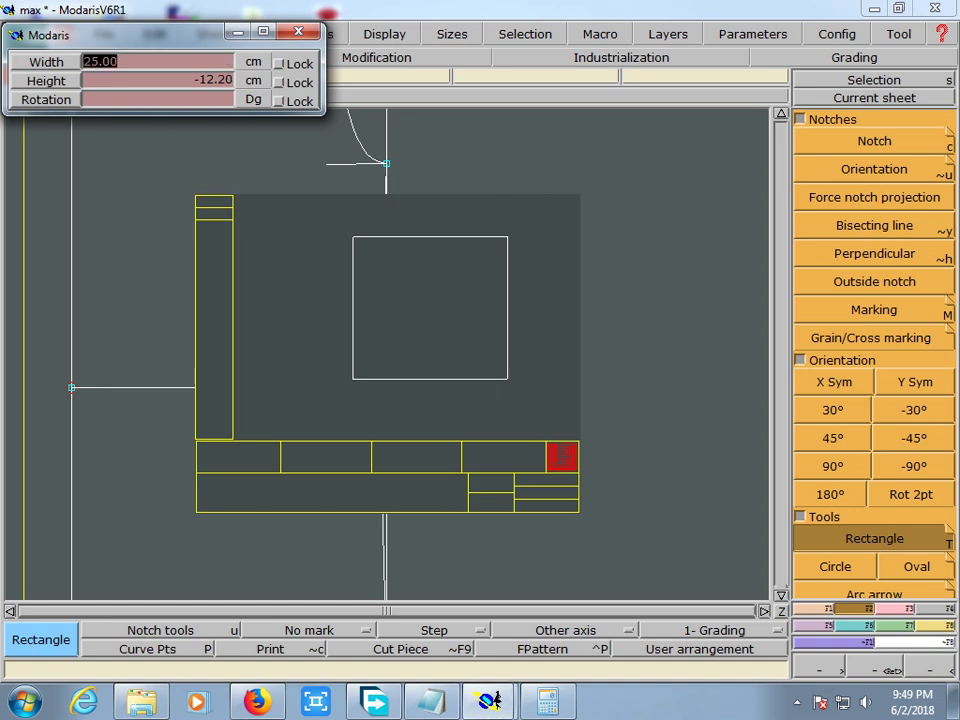
{"action": "type", "text": "21"}
{"action": "key", "text": "Return"}
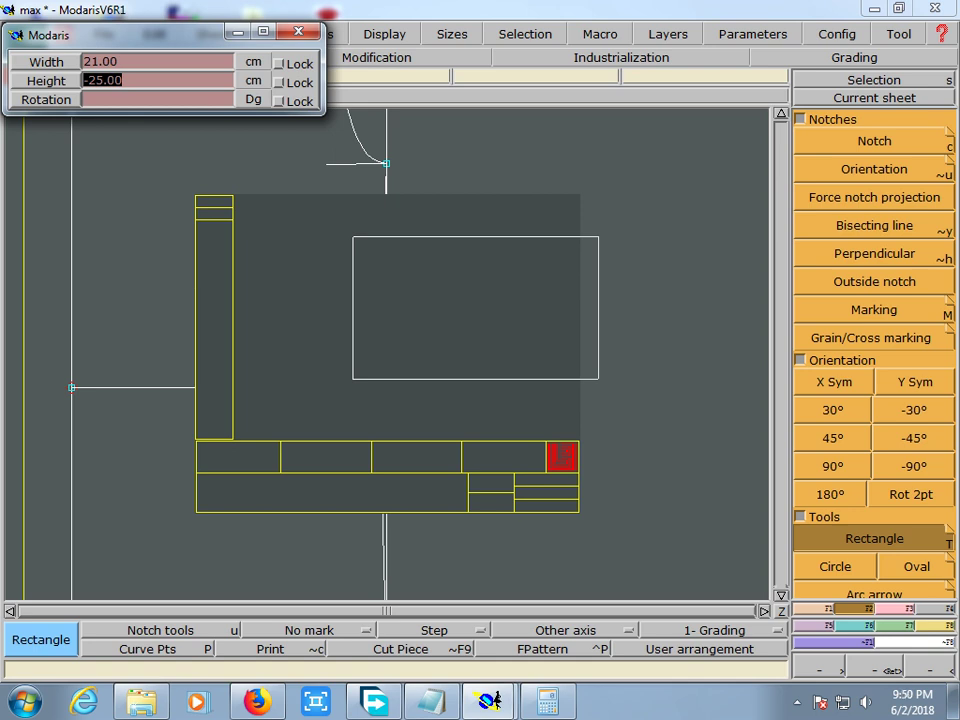
{"action": "key", "text": "Return"}
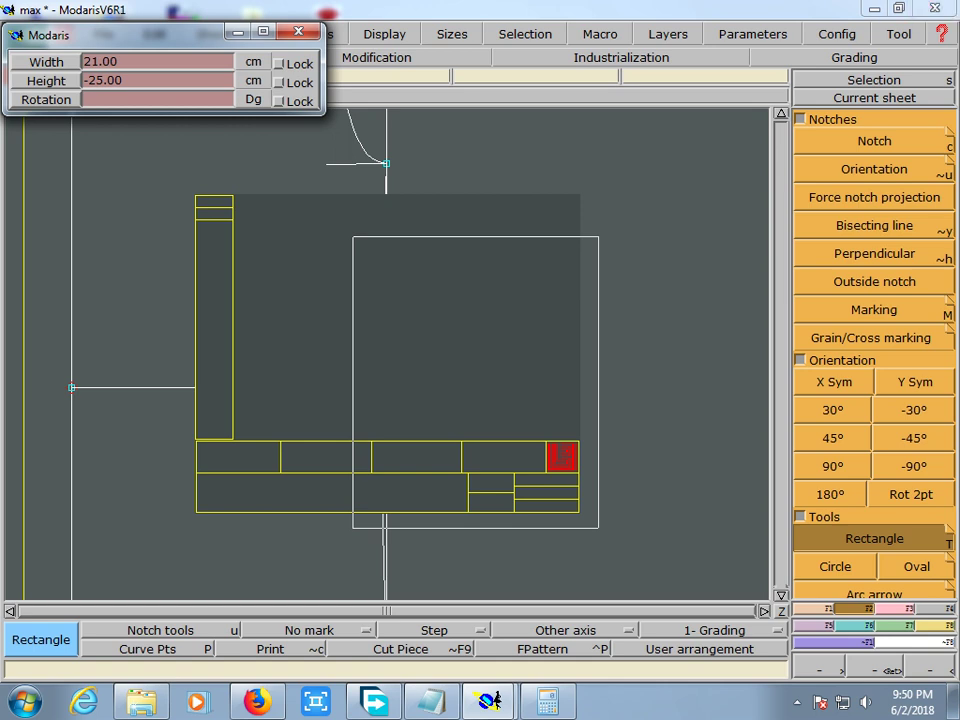
{"action": "key", "text": "Return"}
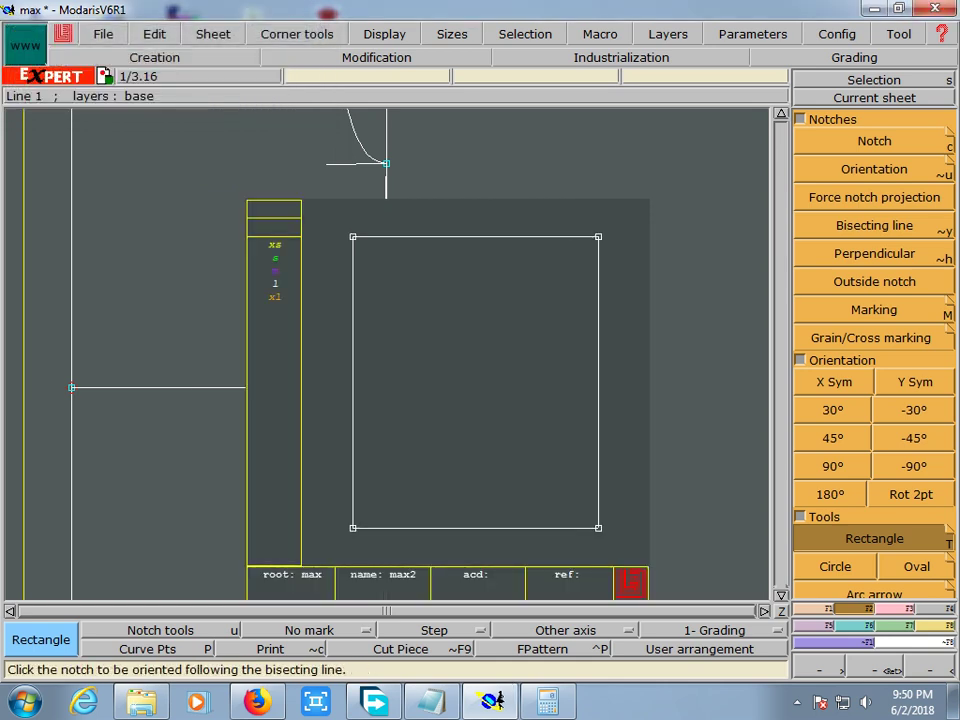
- Name the current sheet max2 and discard the drawn rectangle
{"action": "key", "text": "F1"}
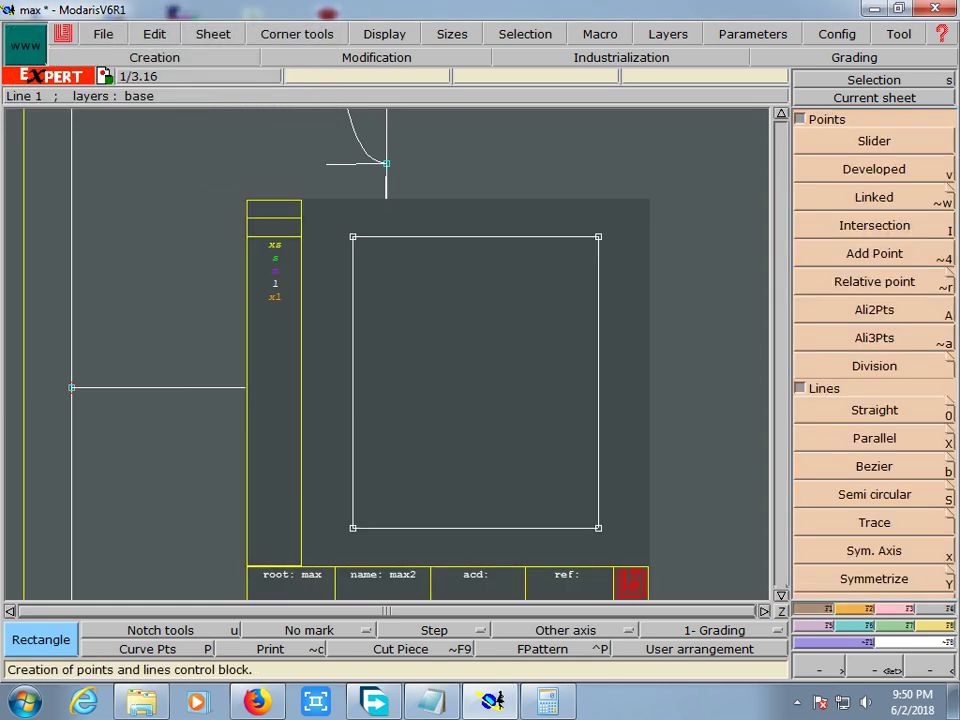
{"action": "left_click", "coordinate": [874, 169]}
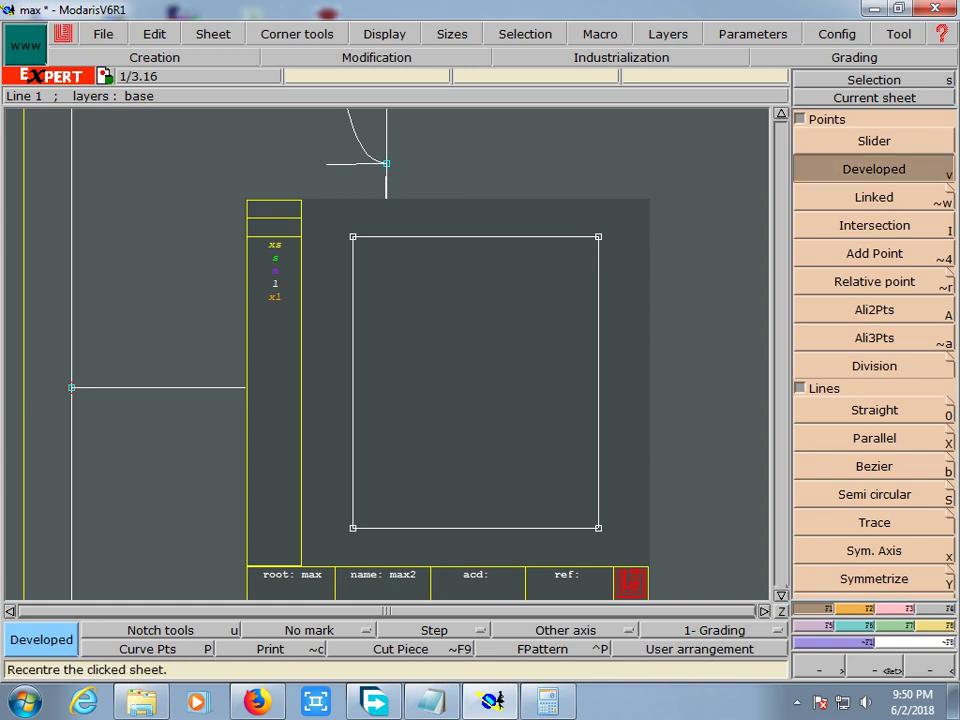
{"action": "left_click", "coordinate": [874, 97]}
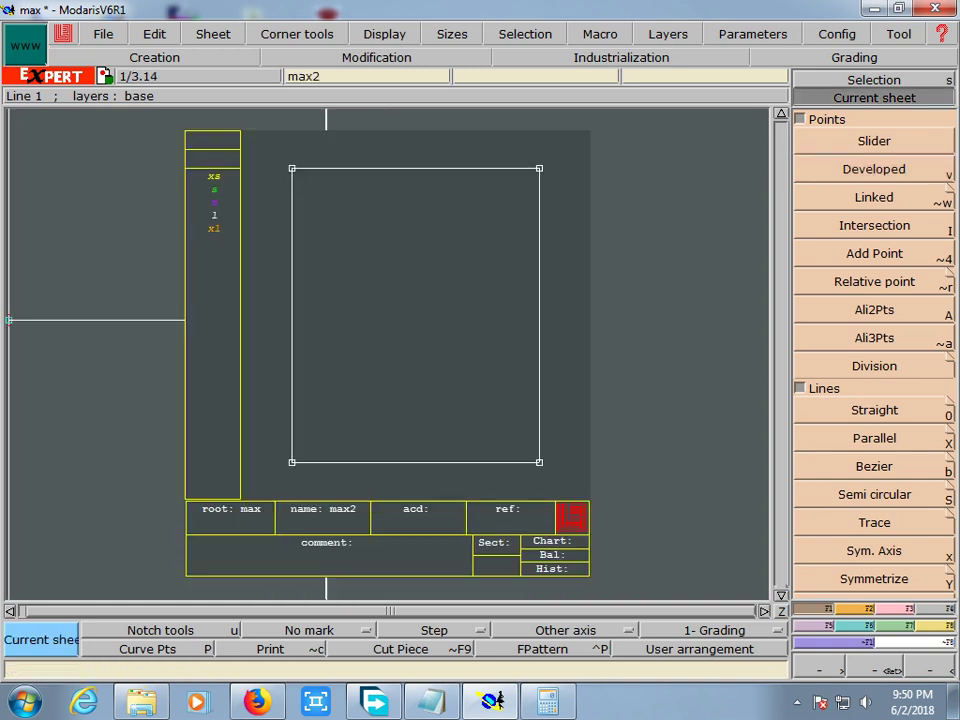
{"action": "type", "text": "2"}
{"action": "key", "text": "Return"}
{"action": "key", "text": "Escape"}
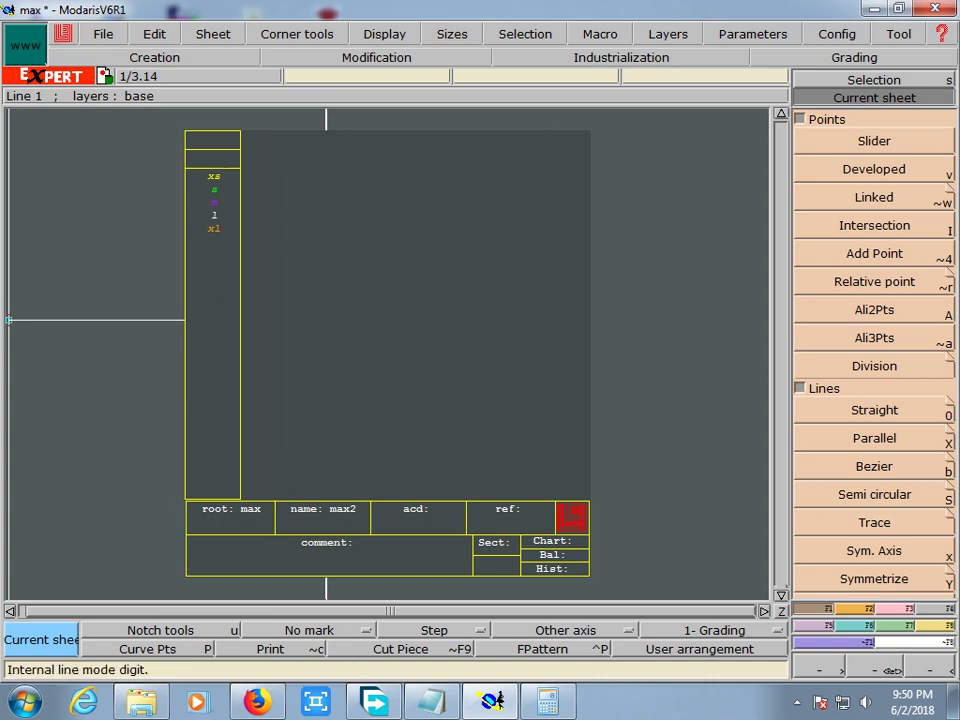
{"action": "key", "text": "F2"}
{"action": "left_click", "coordinate": [874, 538]}
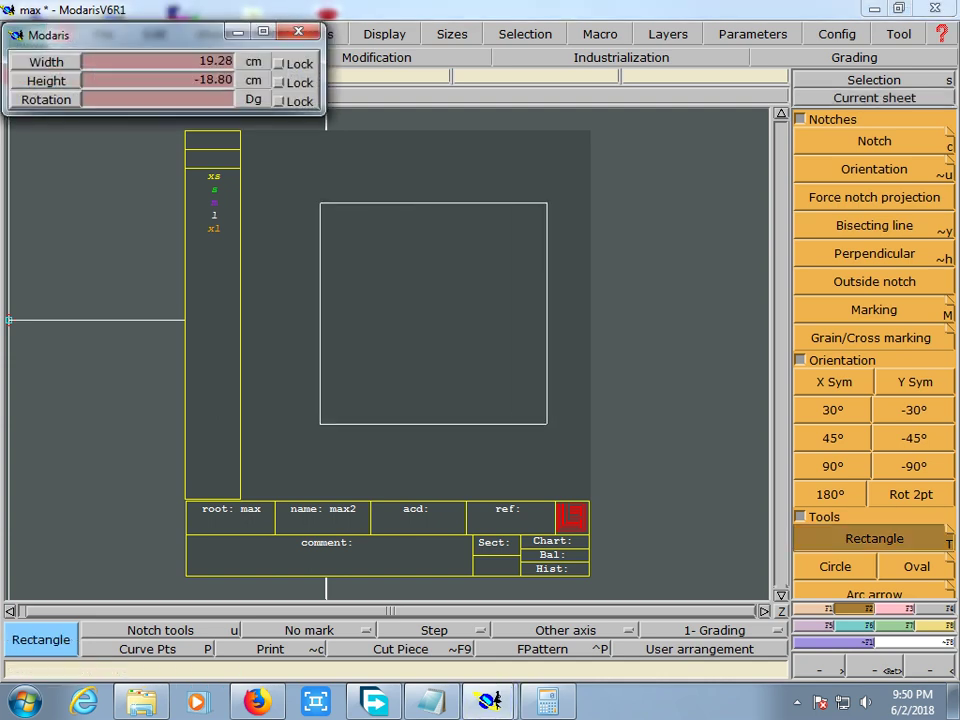
- Draw a rectangle 25 cm wide and -21 cm high on sheet max2
{"action": "type", "text": "21"}
{"action": "key", "text": "BackSpace"}
{"action": "type", "text": "25"}
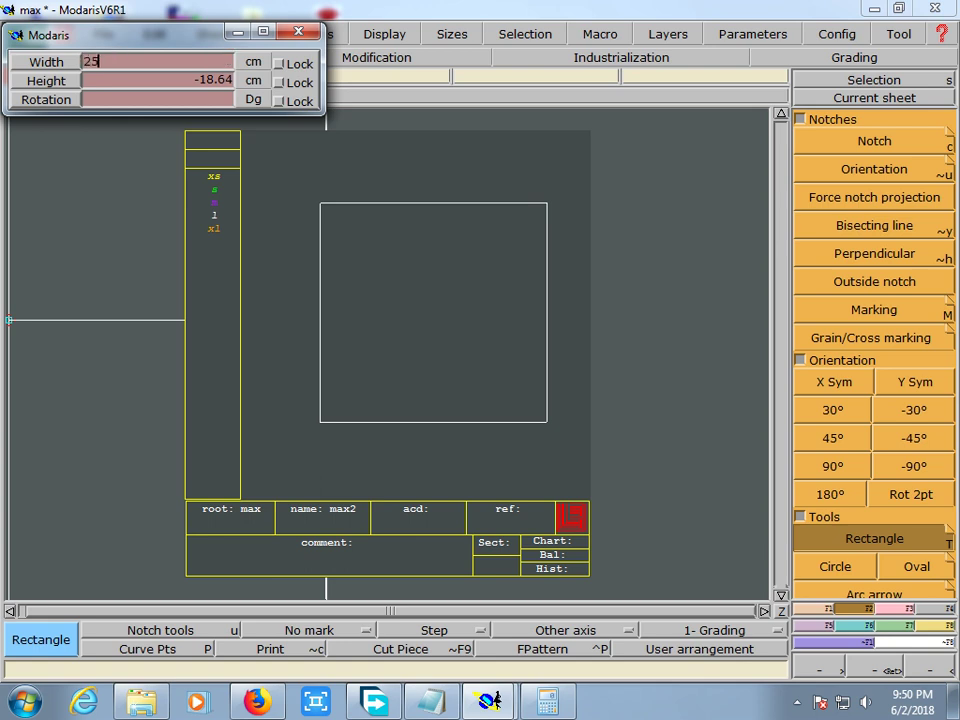
{"action": "key", "text": "Return"}
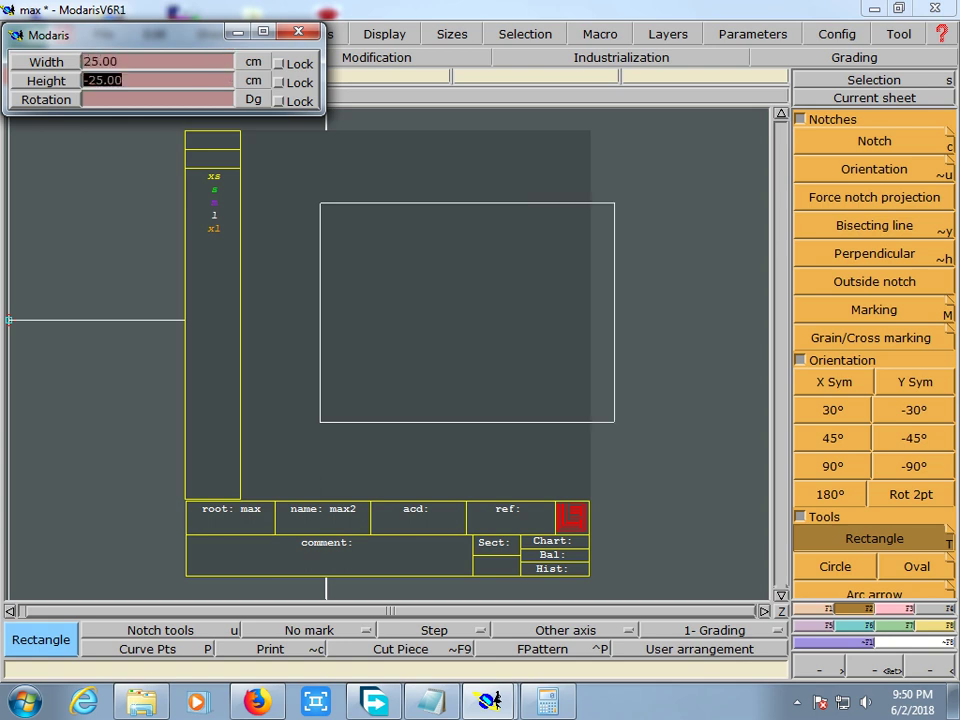
{"action": "key", "text": "BackSpace"}
{"action": "type", "text": "-21"}
{"action": "key", "text": "Return"}
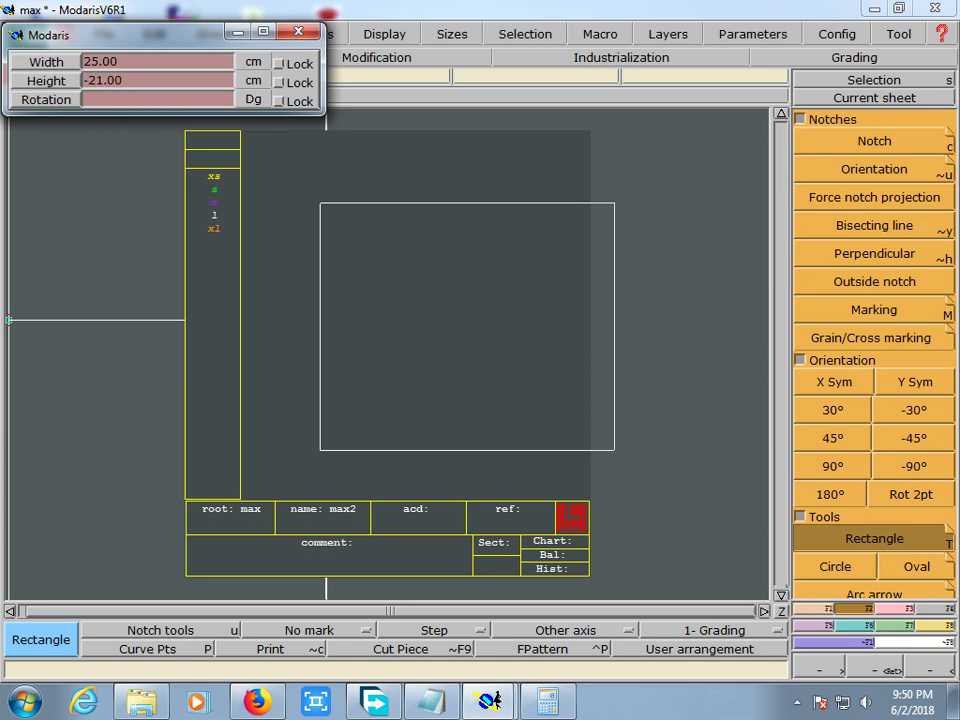
{"action": "key", "text": "Escape"}
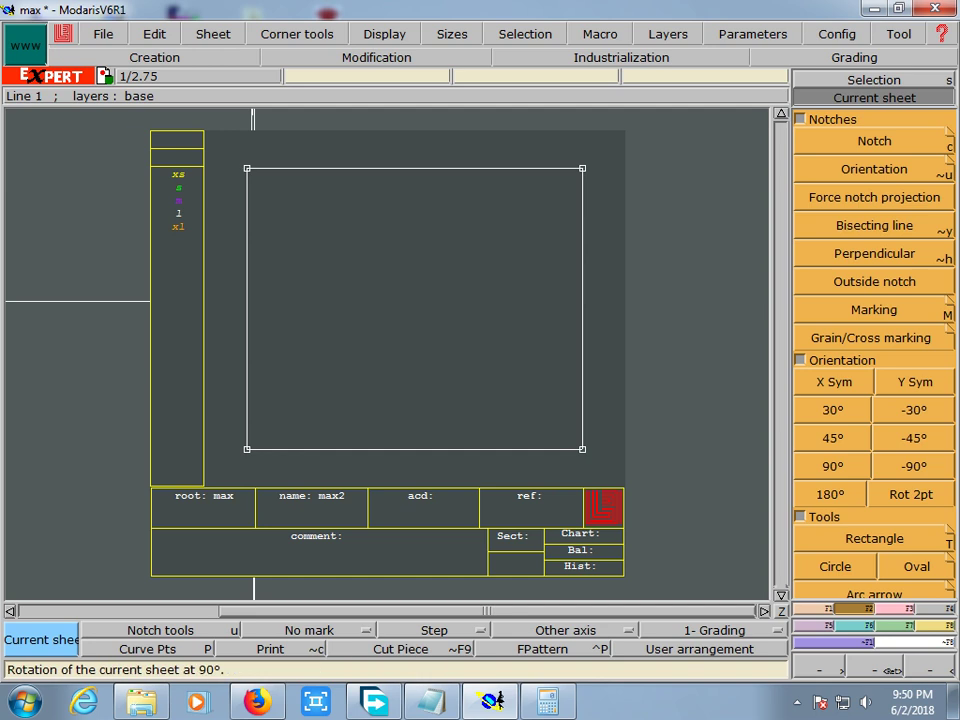
{"action": "key", "text": "F1"}
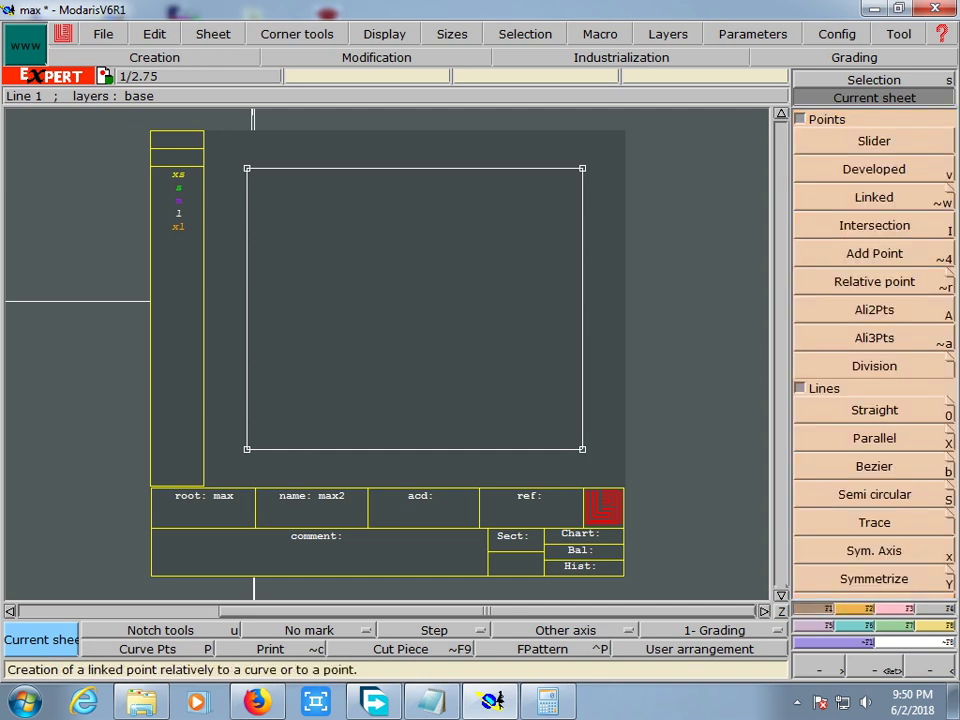
- Place a developed point 18 cm (-18) along the rectangle's bottom edge
{"action": "left_click", "coordinate": [874, 169]}
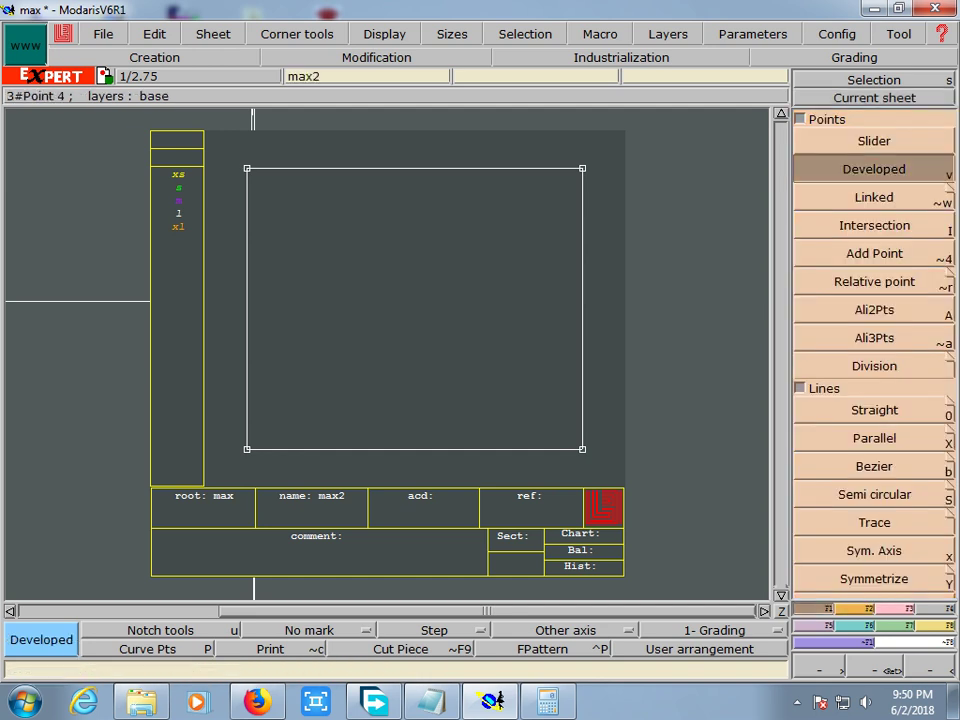
{"action": "left_click", "coordinate": [247, 449]}
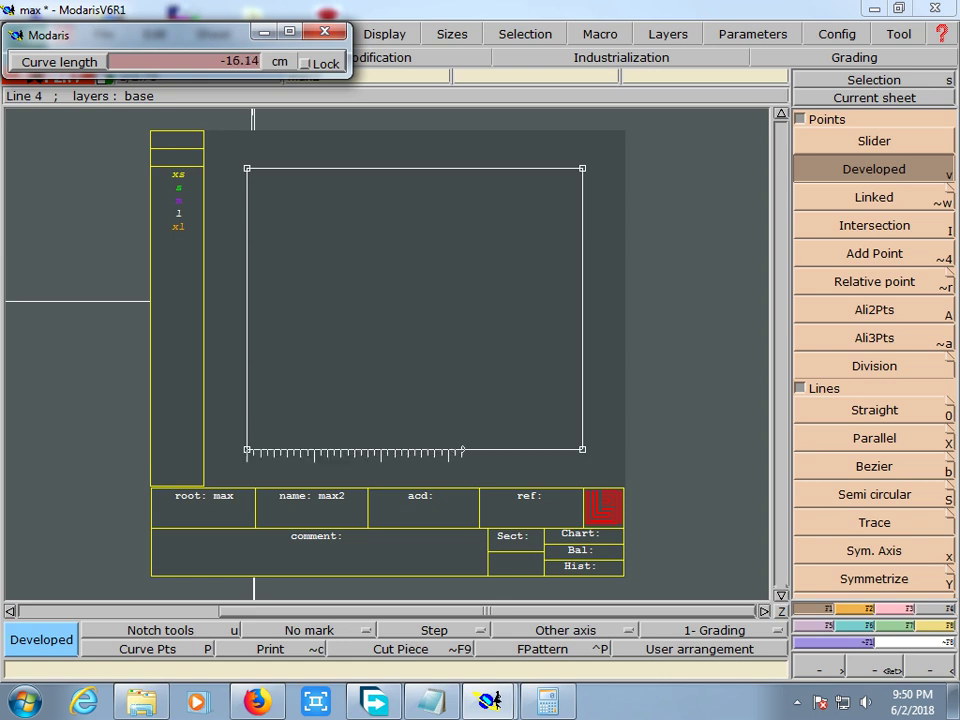
{"action": "type", "text": "-18"}
{"action": "key", "text": "Return"}
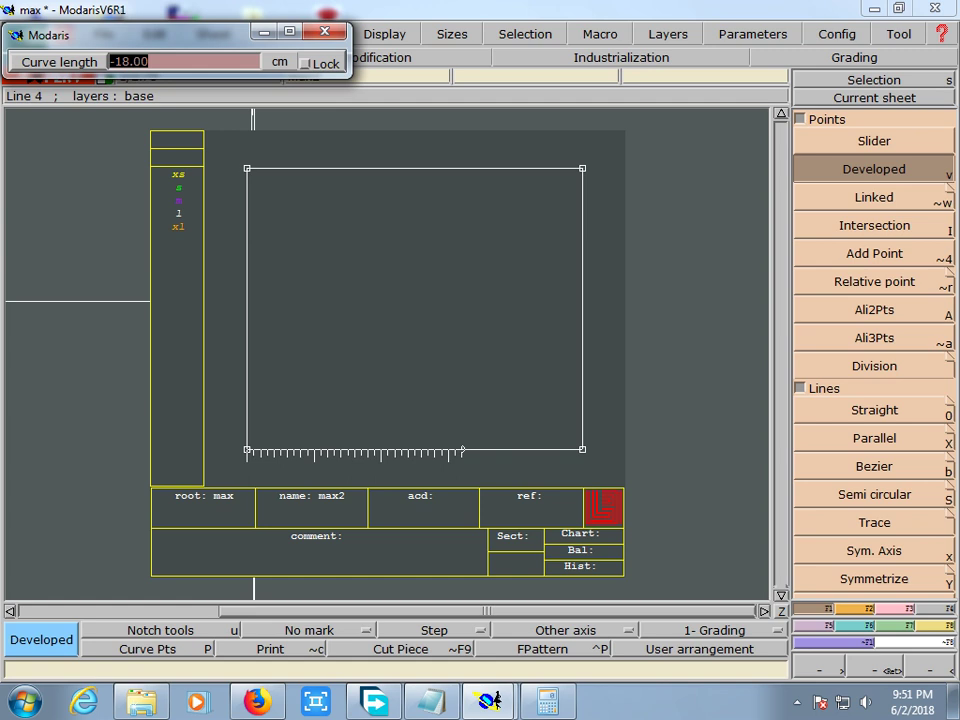
{"action": "left_click", "coordinate": [148, 61]}
{"action": "key", "text": "Return"}
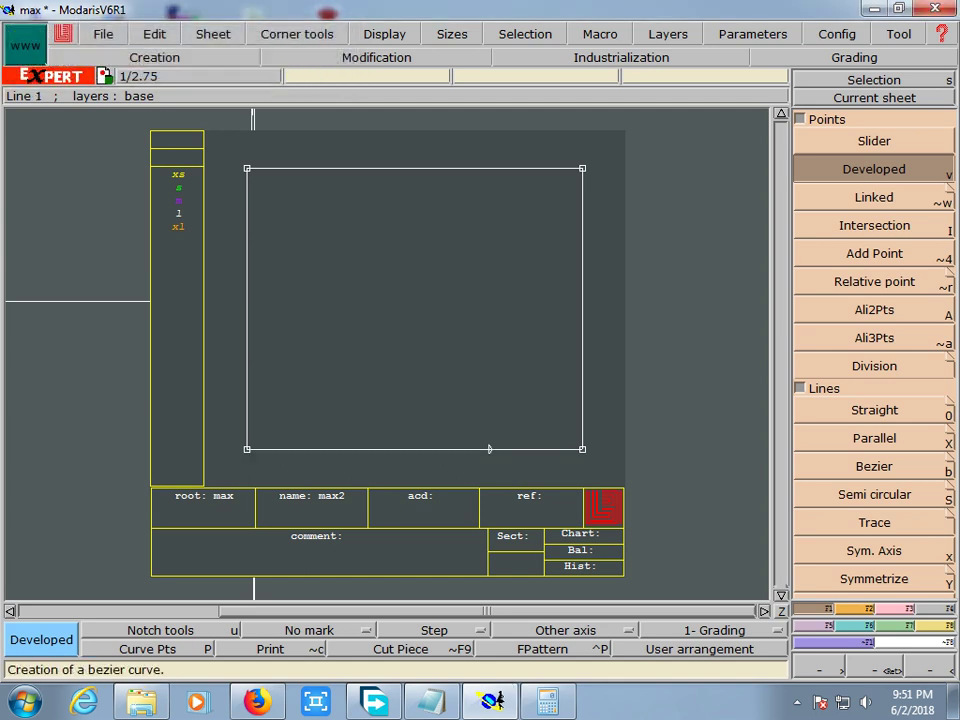
- Draw a 14 cm straight line from that point to the rectangle's right edge
{"action": "left_click", "coordinate": [874, 410]}
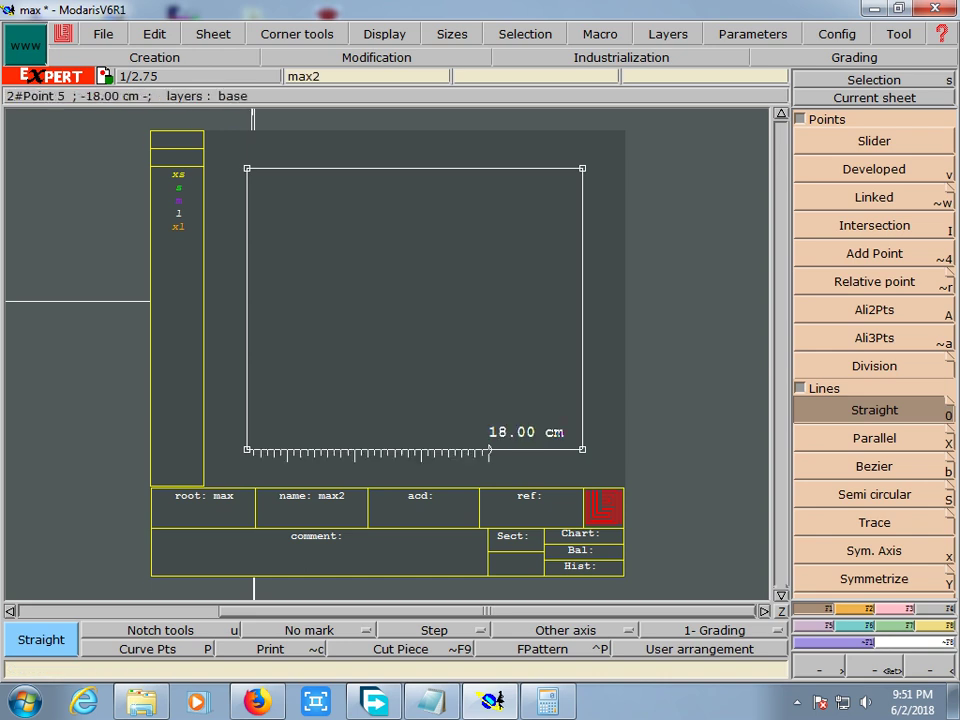
{"action": "left_click", "coordinate": [490, 449]}
{"action": "key", "text": "Tab"}
{"action": "key", "text": "Tab"}
{"action": "key", "text": "Tab"}
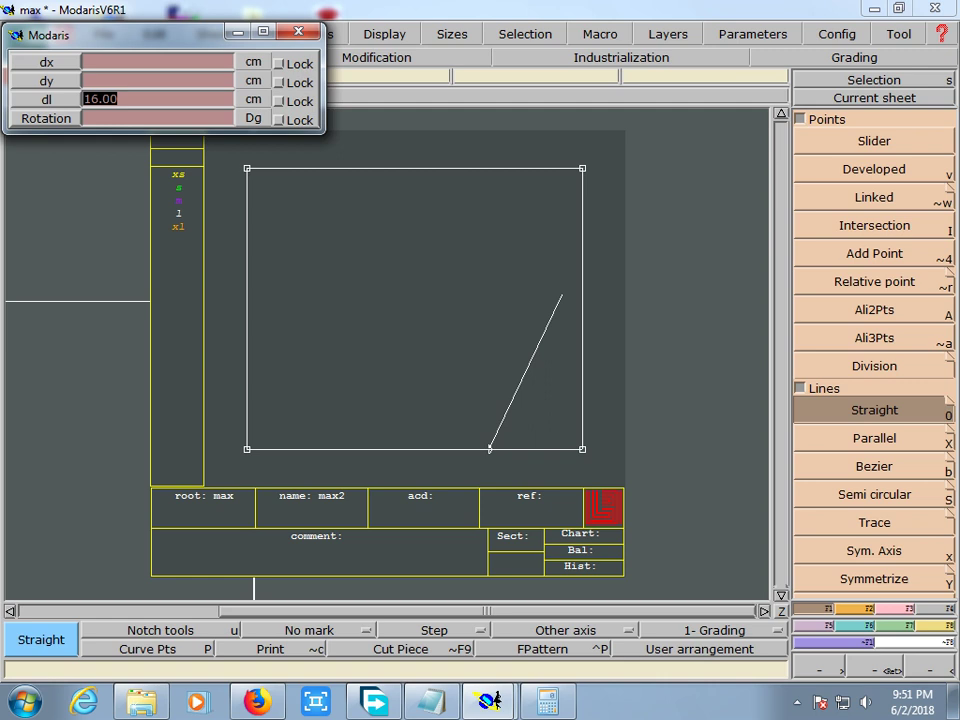
{"action": "type", "text": "14"}
{"action": "key", "text": "Return"}
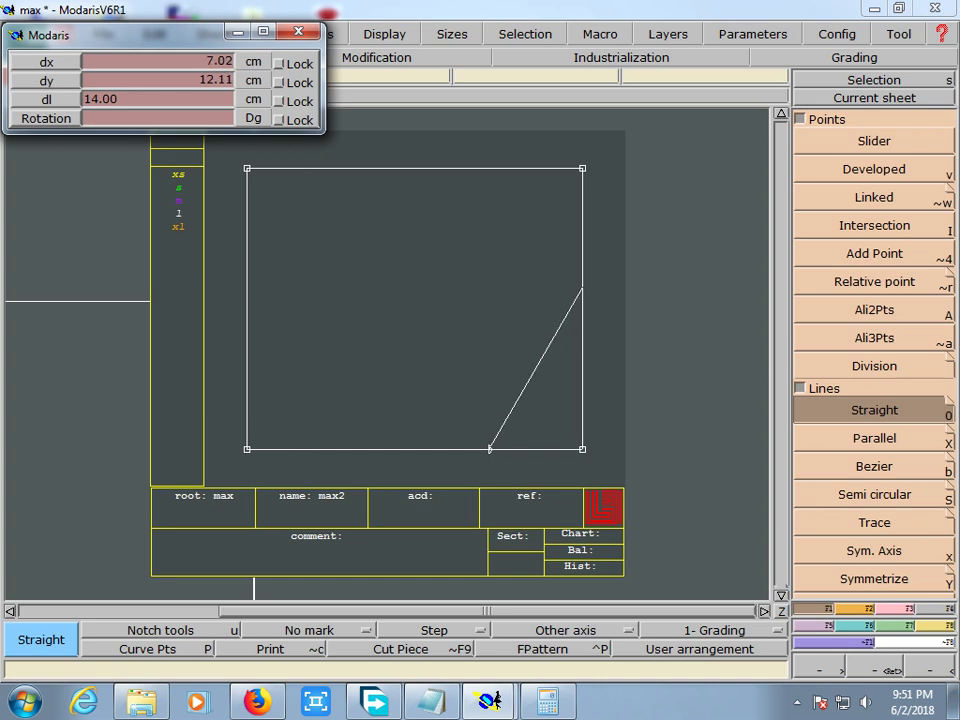
{"action": "left_click", "coordinate": [579, 287]}
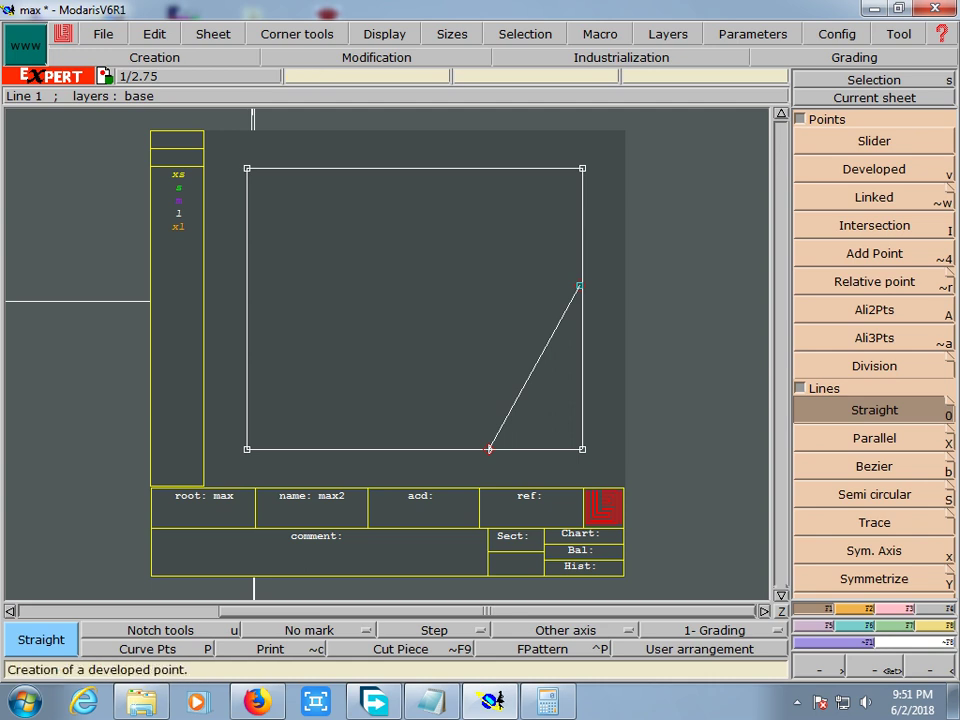
{"action": "key", "text": "shift+d"}
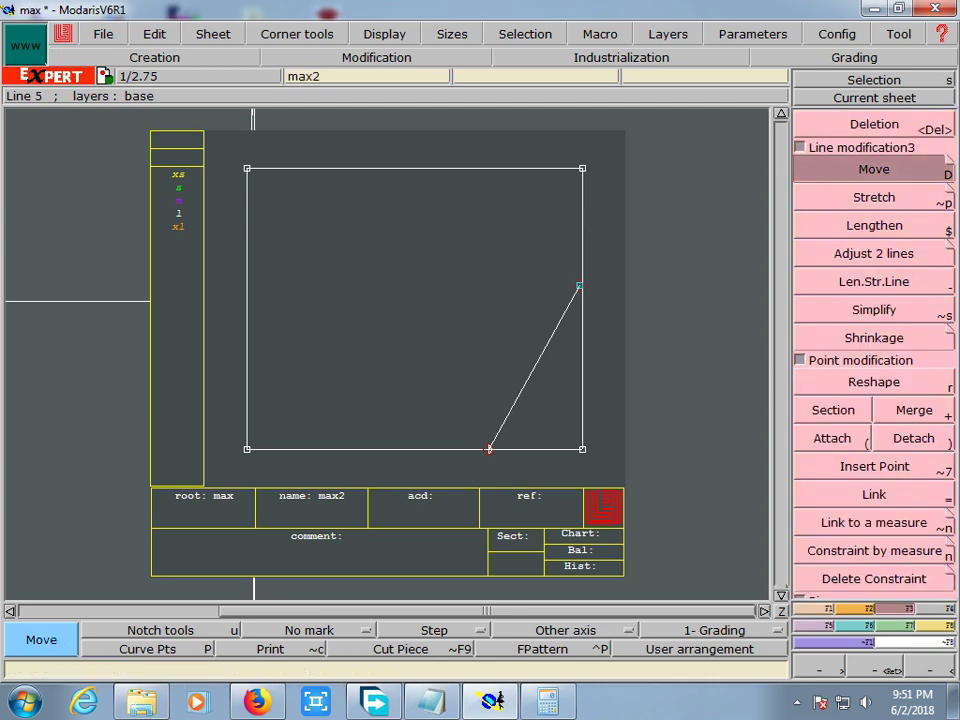
- Nudge the diagonal line's end point, then delete the diagonal line
{"action": "left_click", "coordinate": [489, 449]}
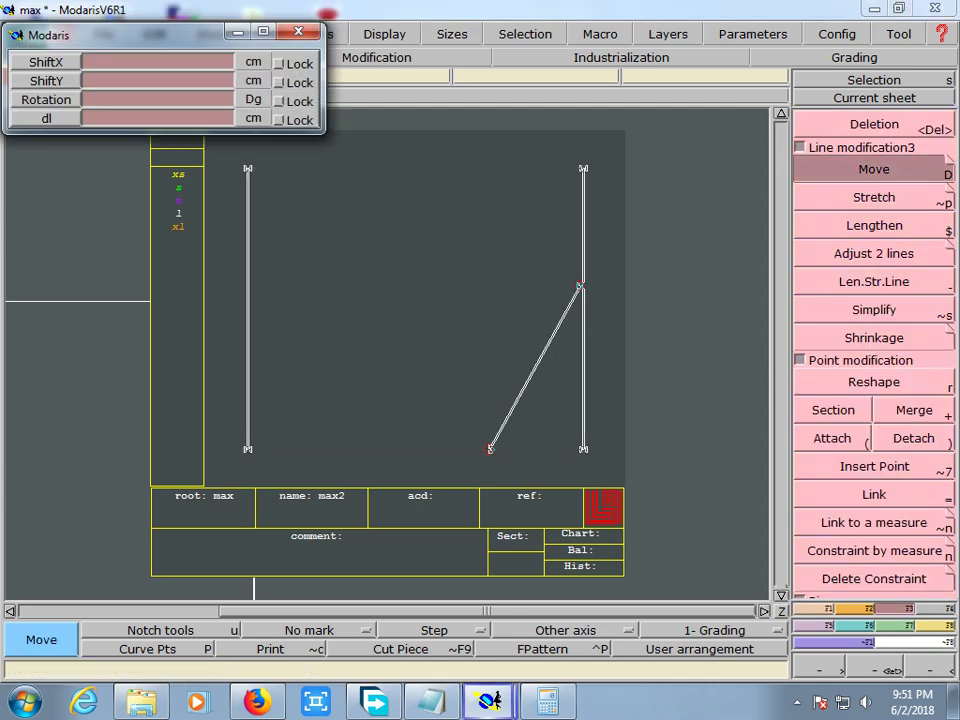
{"action": "left_click", "coordinate": [489, 449]}
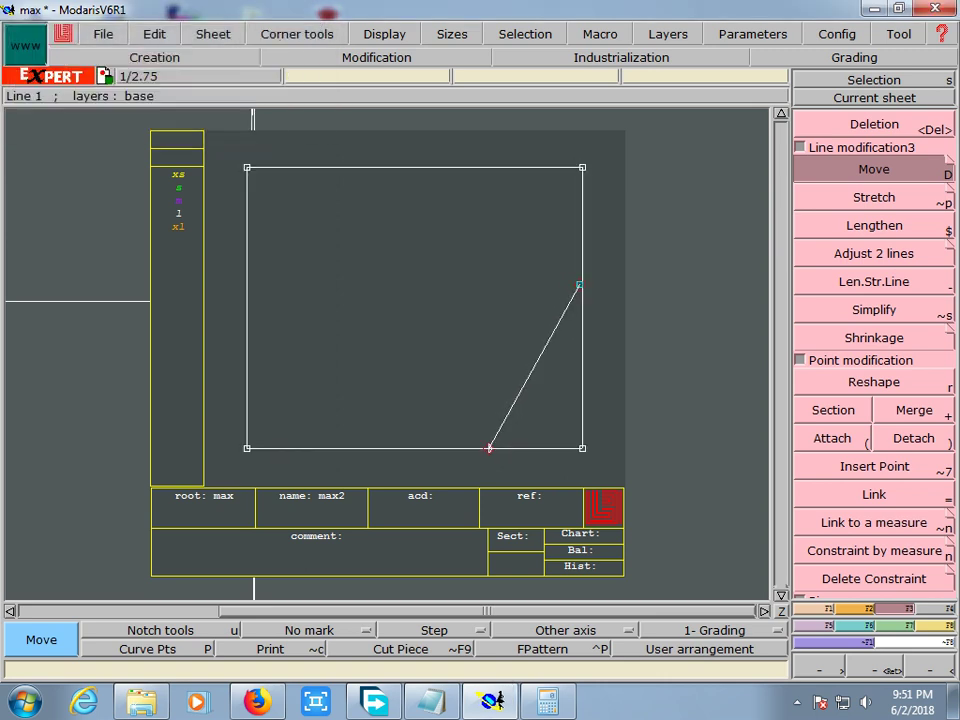
{"action": "key", "text": "Delete"}
{"action": "left_click", "coordinate": [535, 367]}
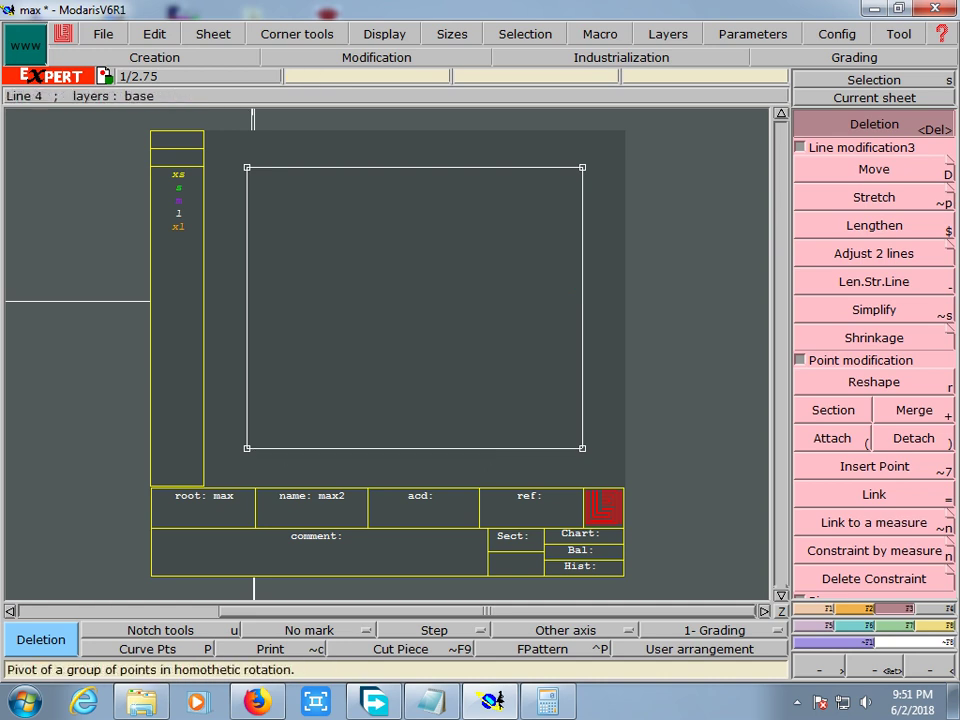
- Redo the -18 cm bottom-edge point and a 14.00 cm straight line to the right edge
{"action": "key", "text": "v"}
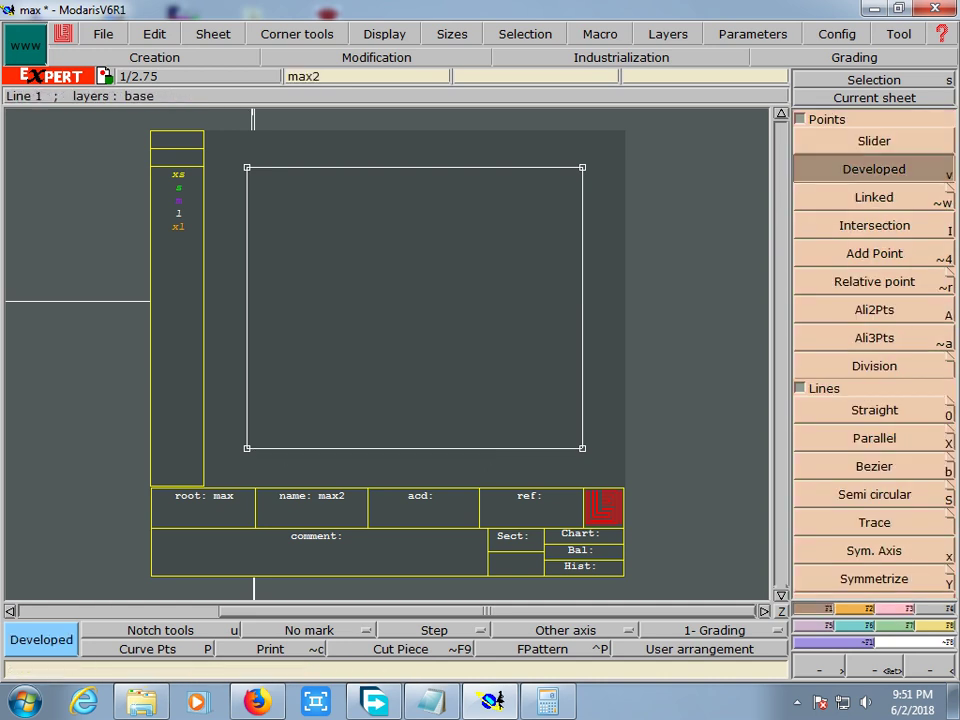
{"action": "left_click", "coordinate": [470, 448]}
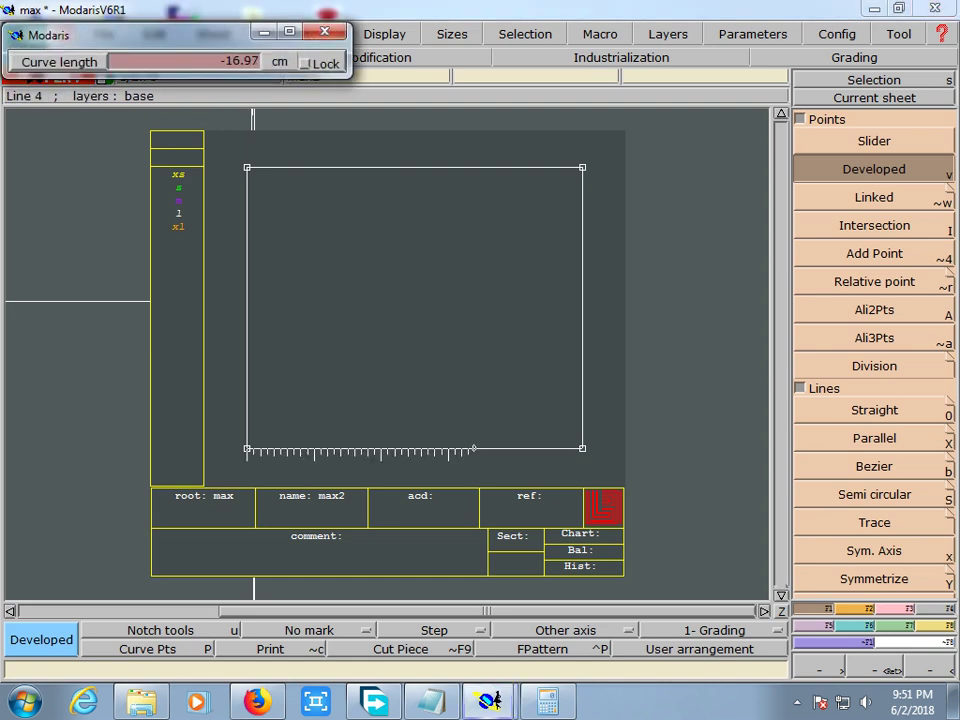
{"action": "key", "text": "Return"}
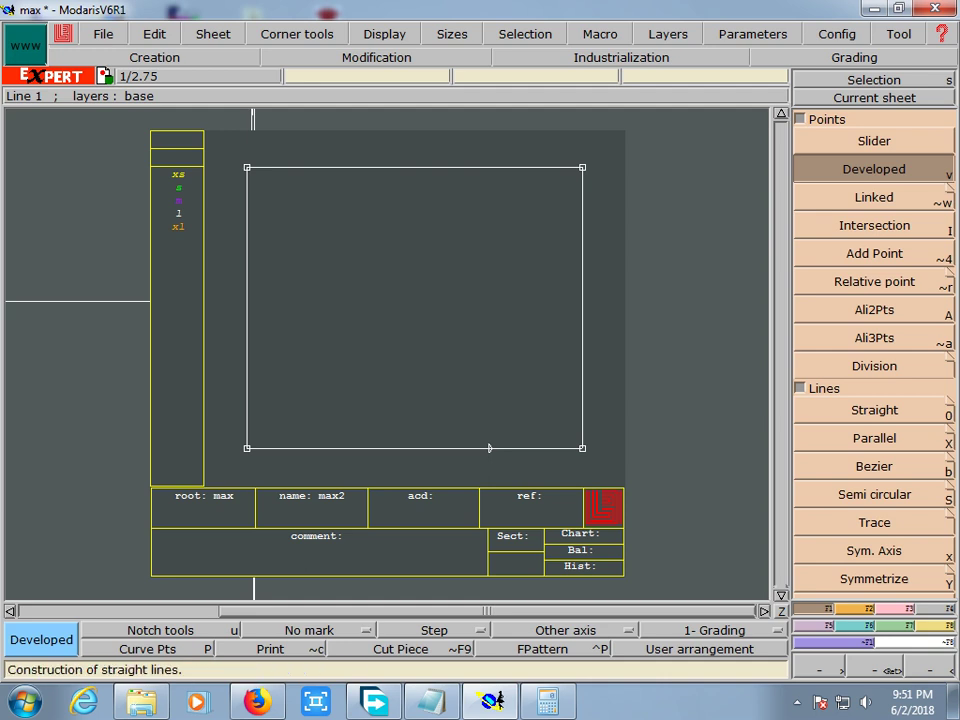
{"action": "left_click", "coordinate": [874, 410]}
{"action": "left_click", "coordinate": [489, 448]}
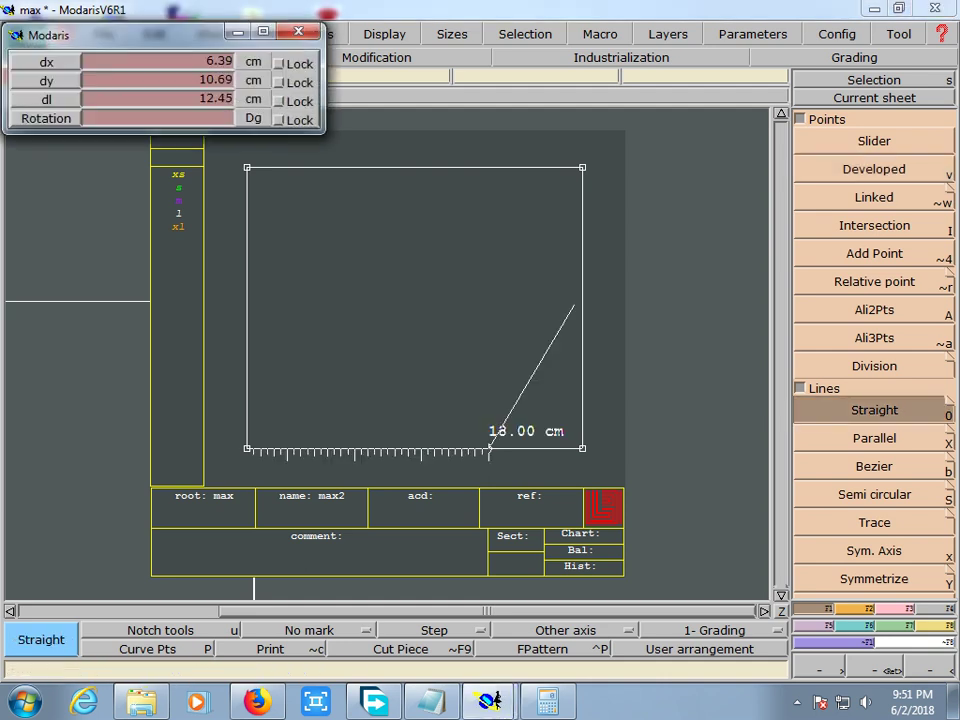
{"action": "type", "text": "14.00"}
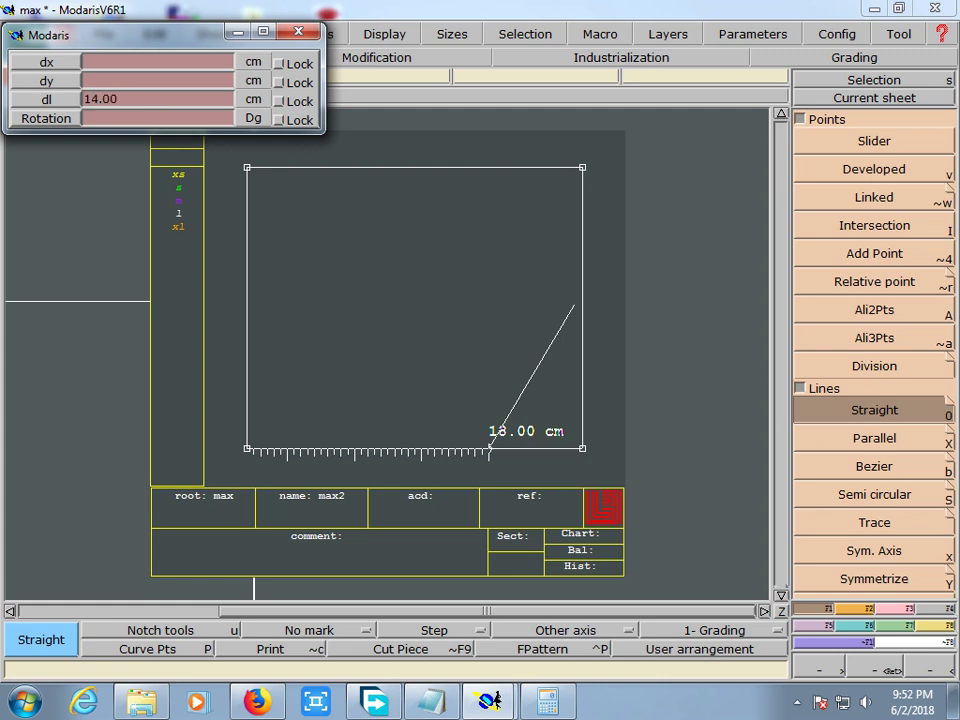
{"action": "left_click", "coordinate": [582, 288]}
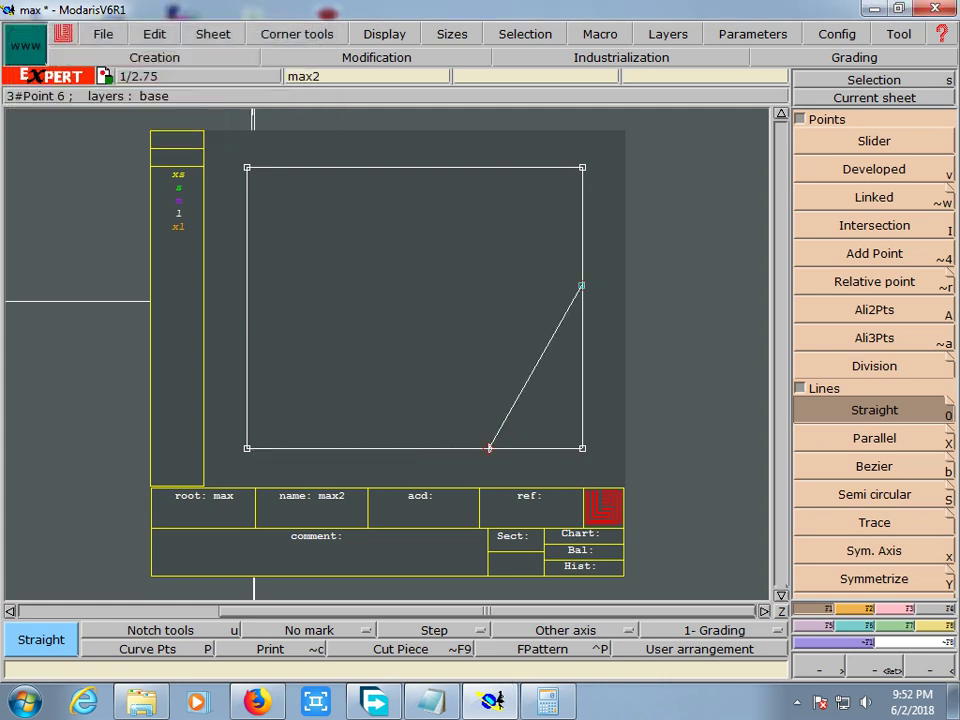
- Draw a Bezier curve from the rectangle's top-left corner to the 14 cm line's right-edge end
{"action": "key", "text": "b"}
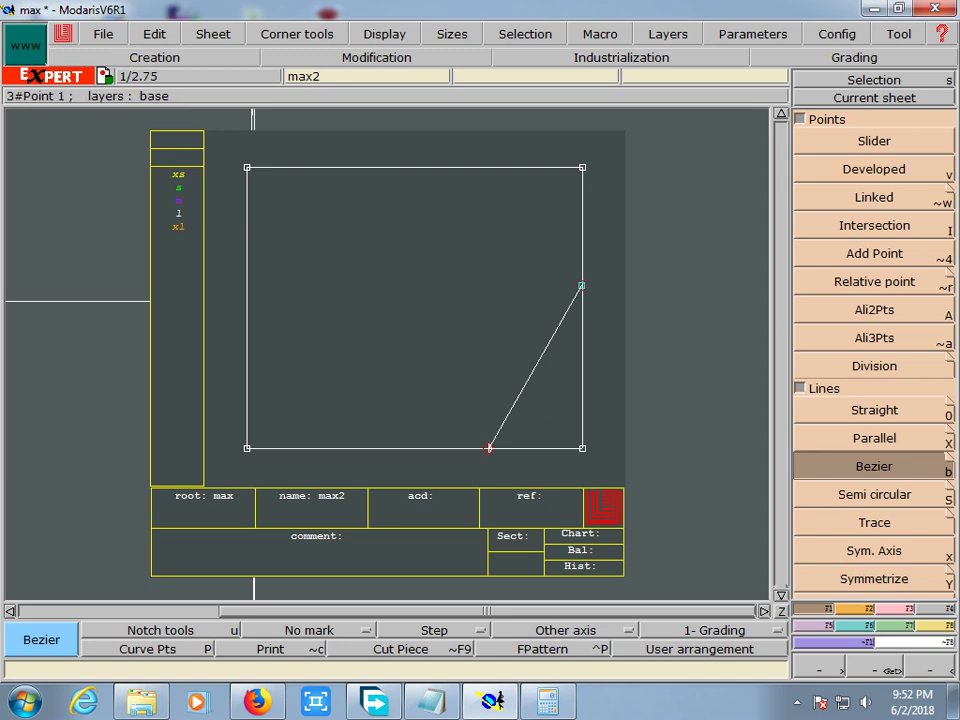
{"action": "left_click", "coordinate": [247, 167]}
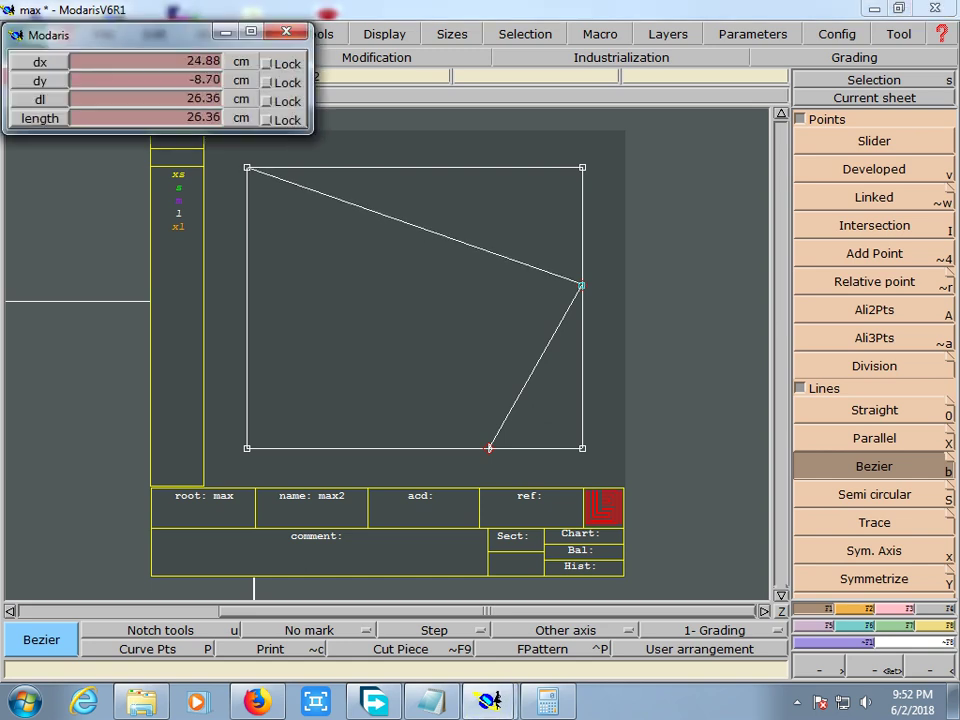
{"action": "left_click", "coordinate": [581, 286]}
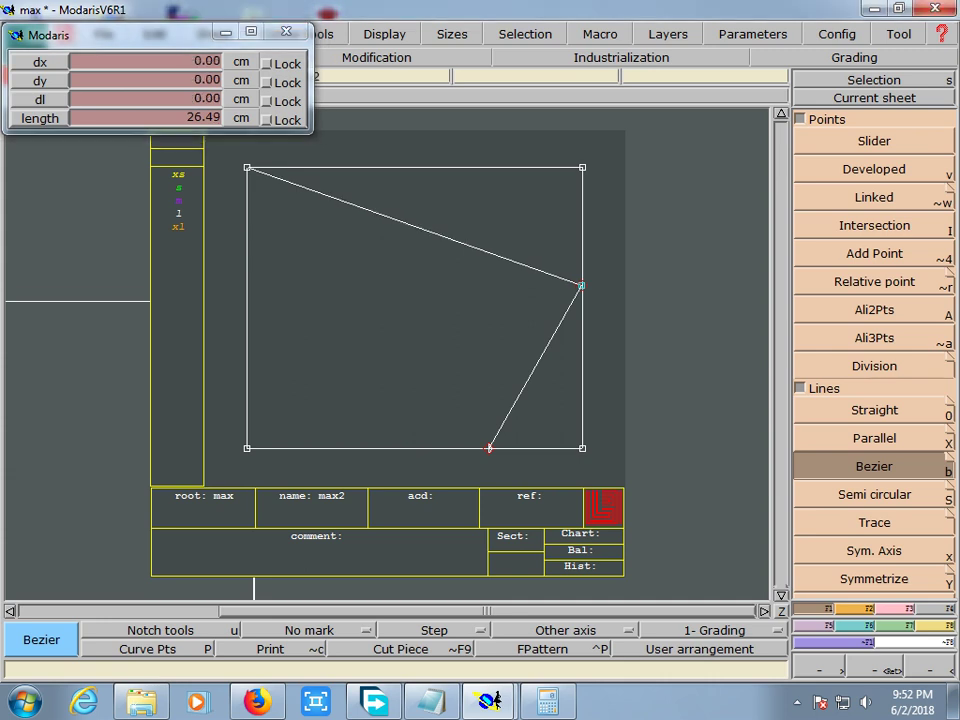
{"action": "left_click", "coordinate": [247, 167]}
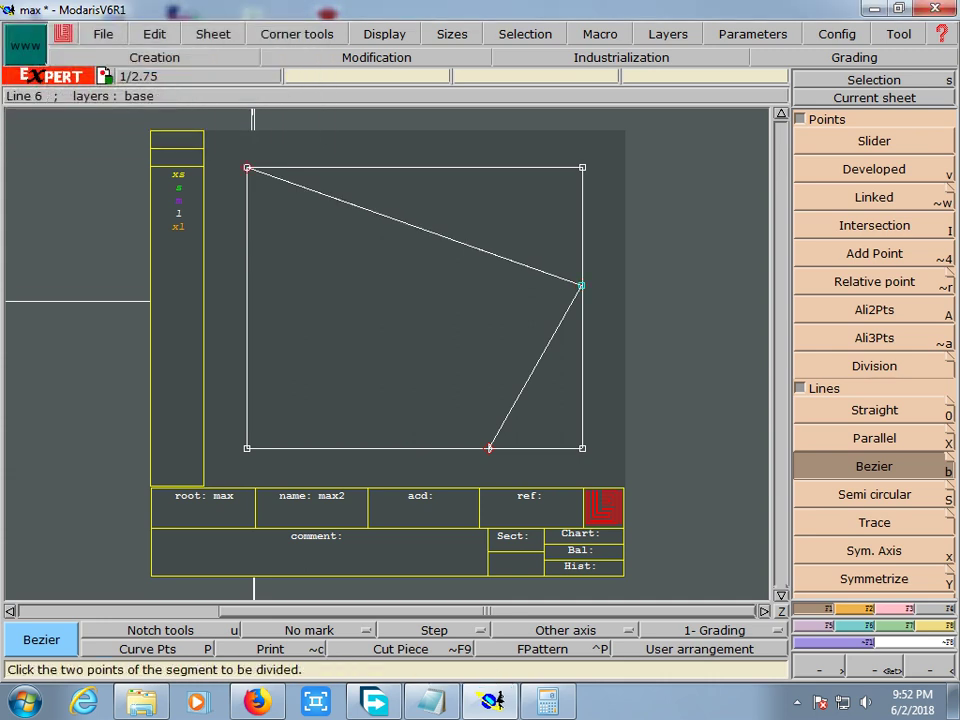
- Reshape the curve's tangent handles so it bends smoothly and flattens along the top edge
{"action": "key", "text": "r"}
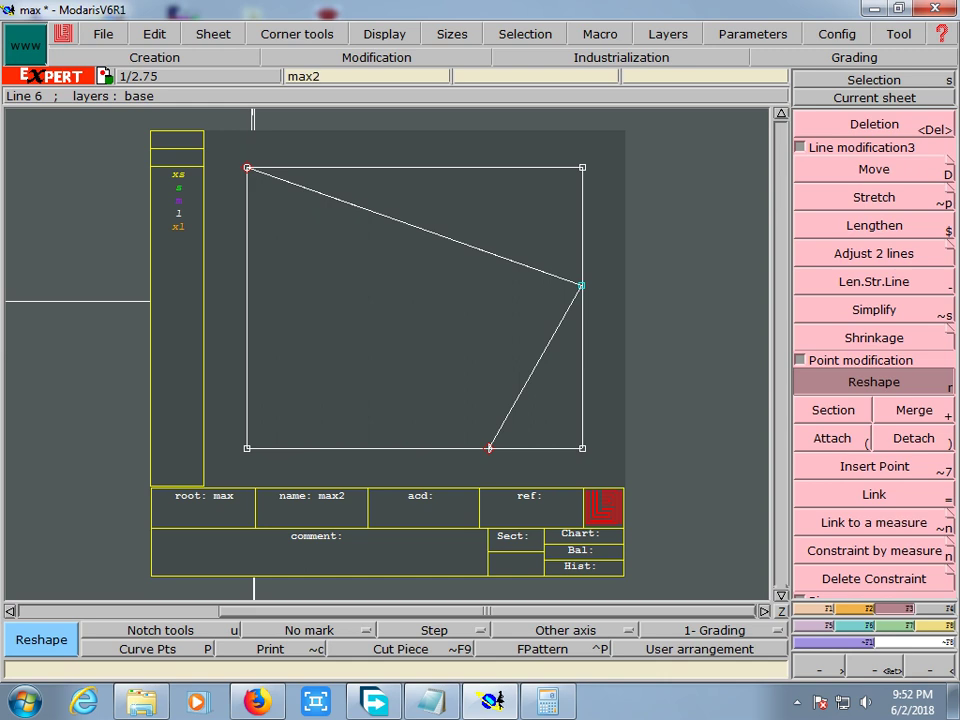
{"action": "mouse_move", "coordinate": [581, 286]}
{"action": "left_mouse_down"}
{"action": "mouse_move", "coordinate": [487, 281]}
{"action": "mouse_move", "coordinate": [501, 284]}
{"action": "left_mouse_up"}
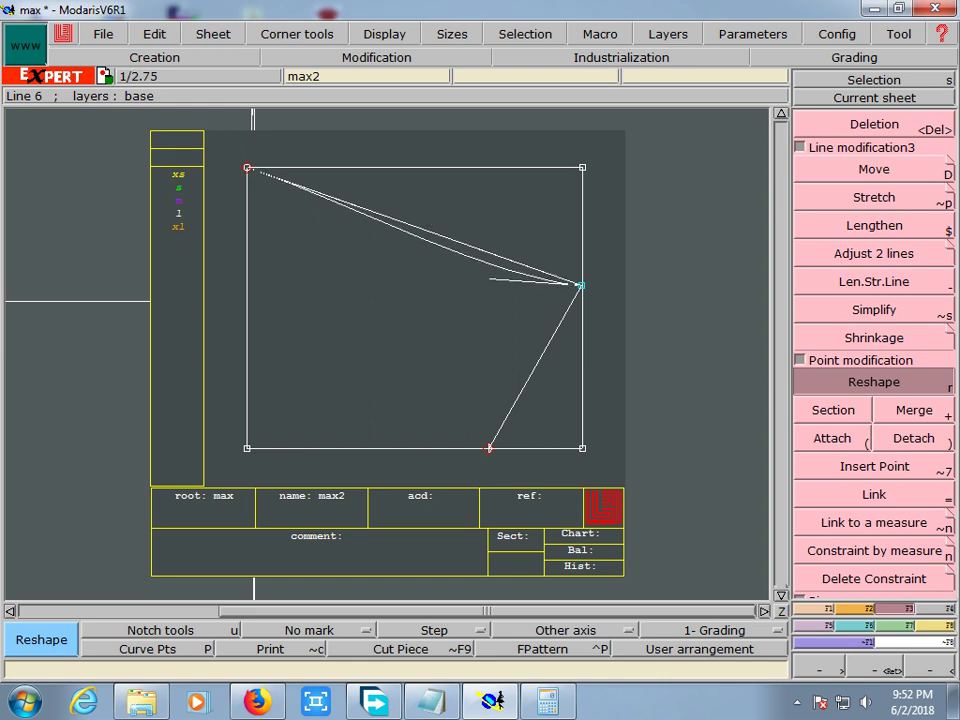
{"action": "left_click_drag", "start_coordinate": [501, 284], "coordinate": [498, 286]}
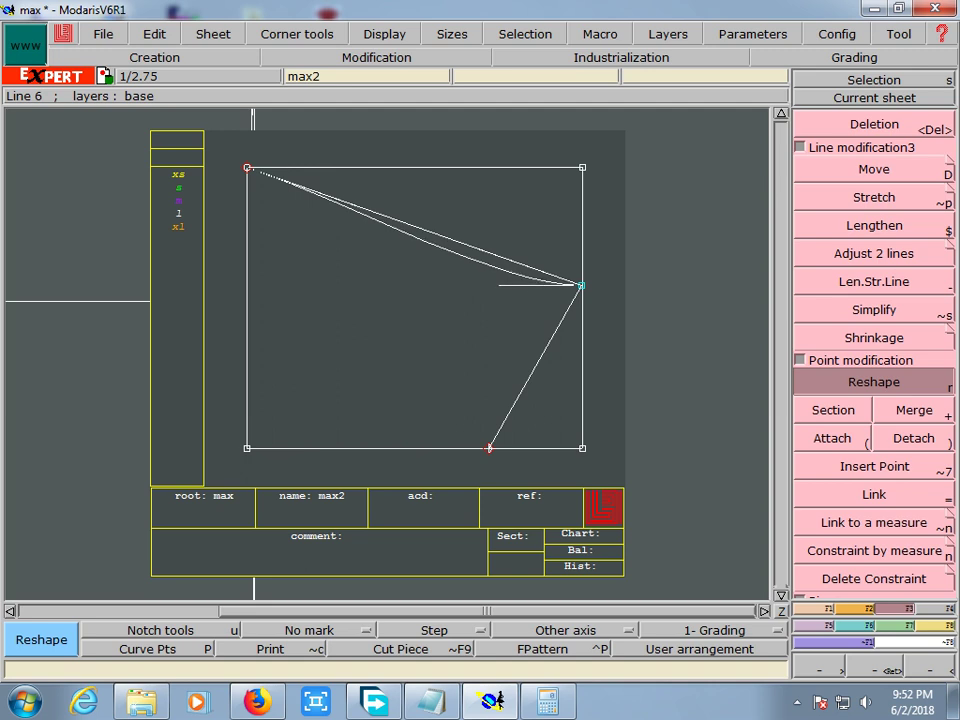
{"action": "left_click_drag", "start_coordinate": [357, 207], "coordinate": [349, 167]}
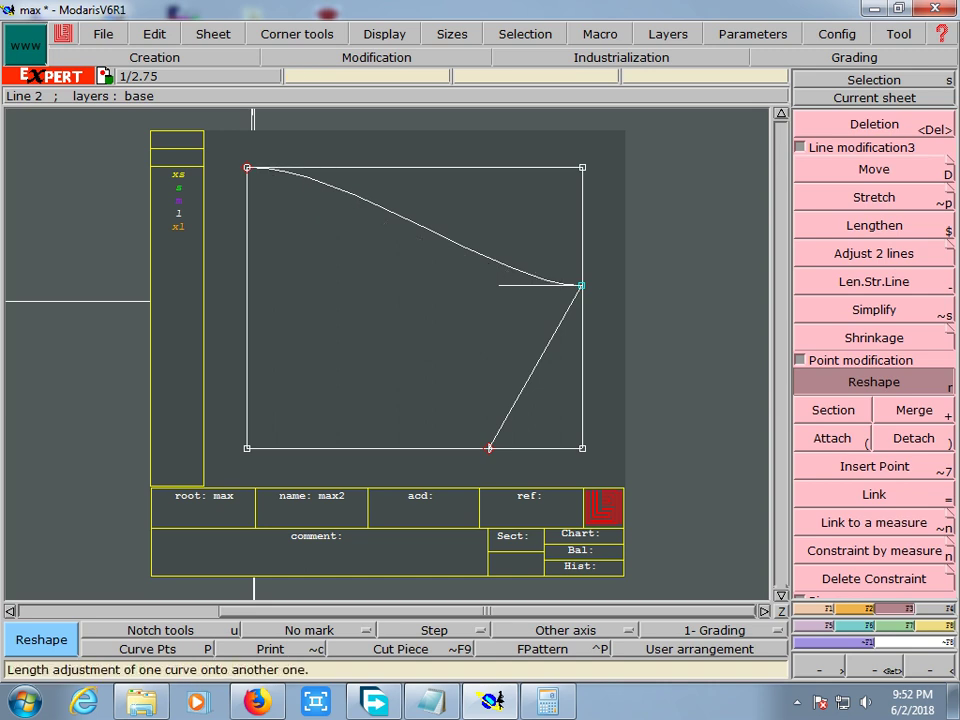
{"action": "key", "text": "F4"}
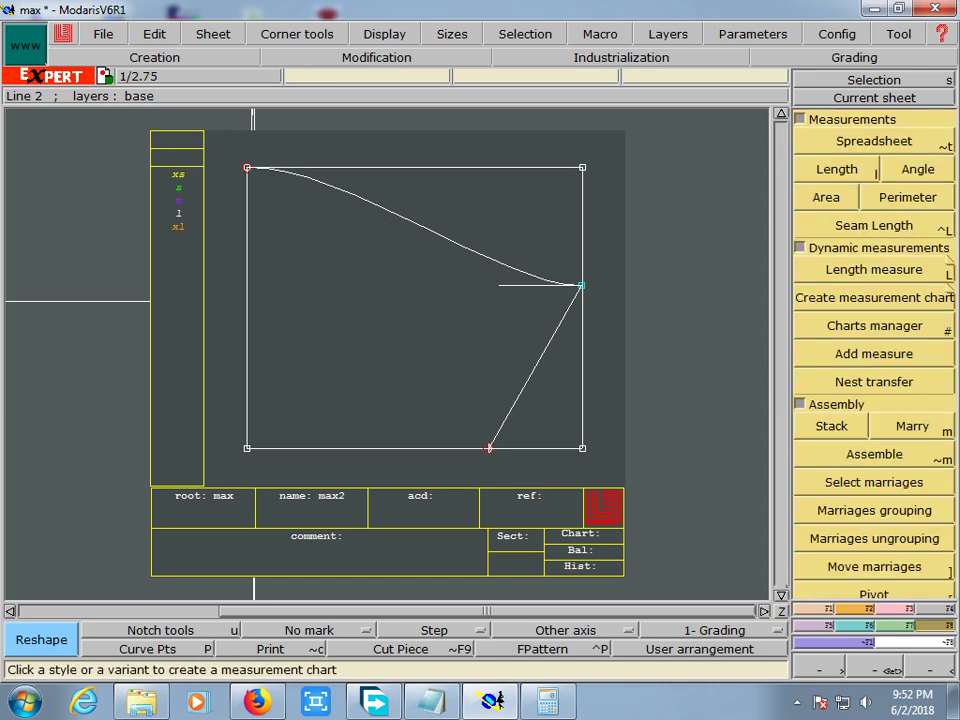
- Add a dynamic length measure on max2's curved top line, reading 26.69
{"action": "key", "text": "shift+l"}
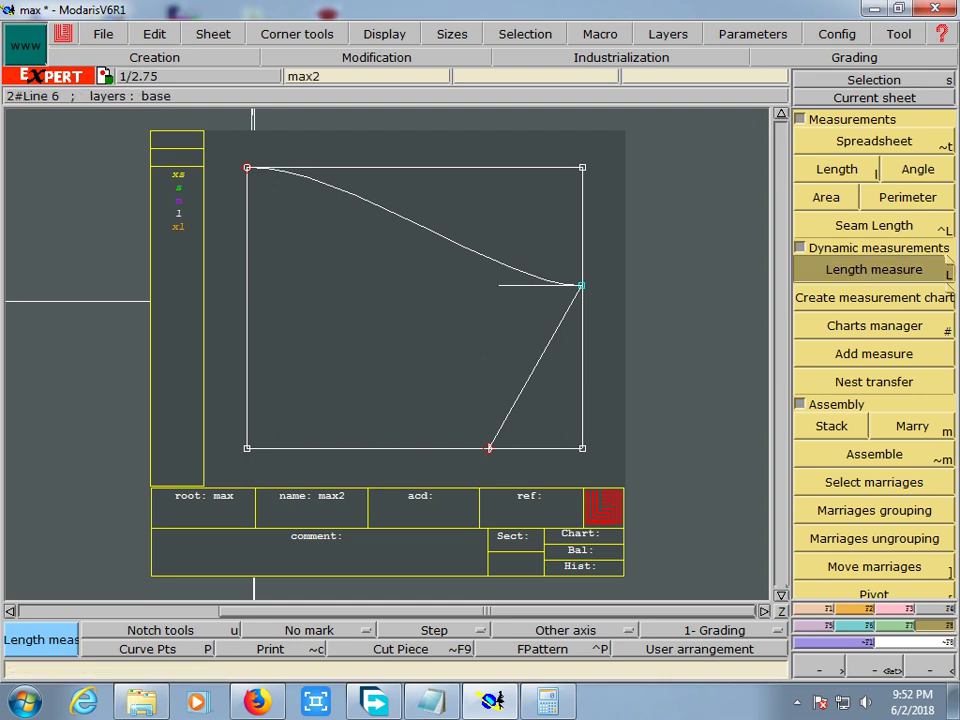
{"action": "left_click", "coordinate": [249, 300]}
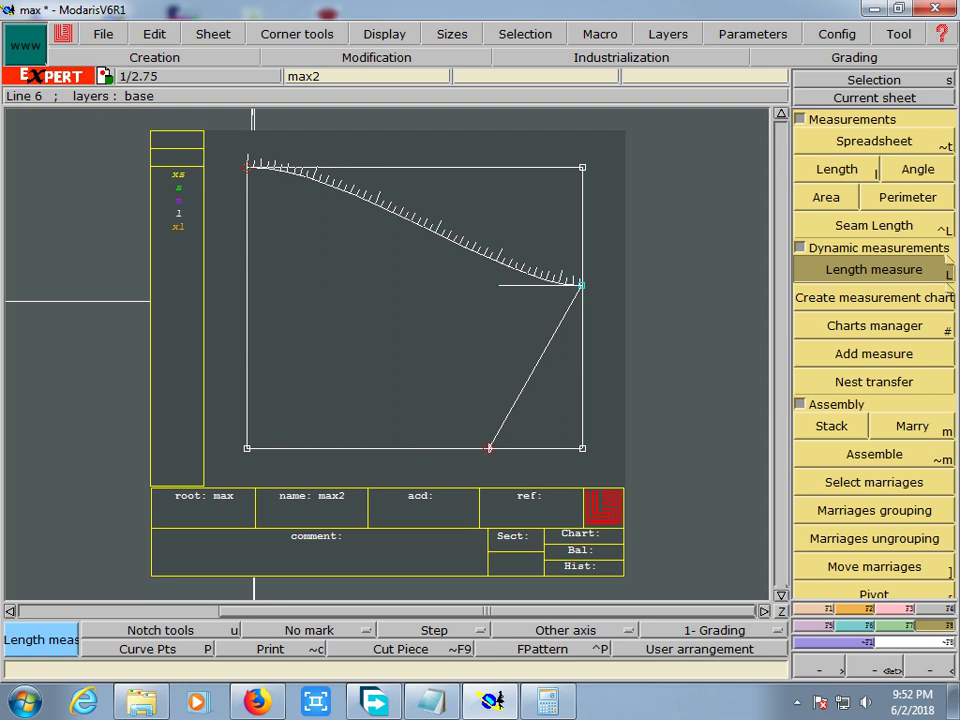
{"action": "left_click", "coordinate": [580, 285]}
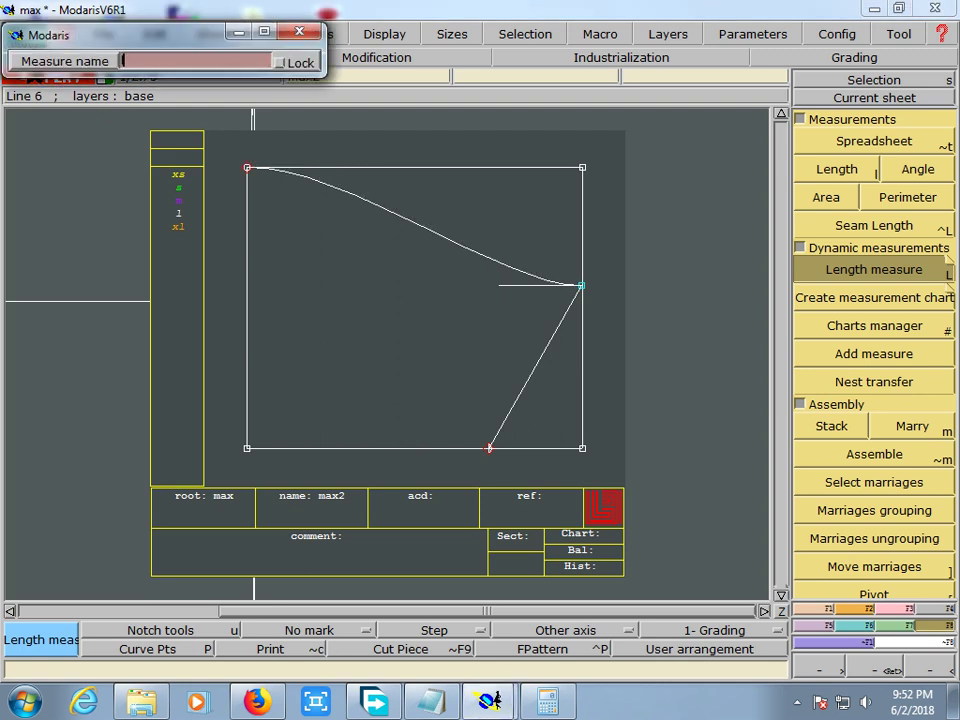
{"action": "key", "text": "Return"}
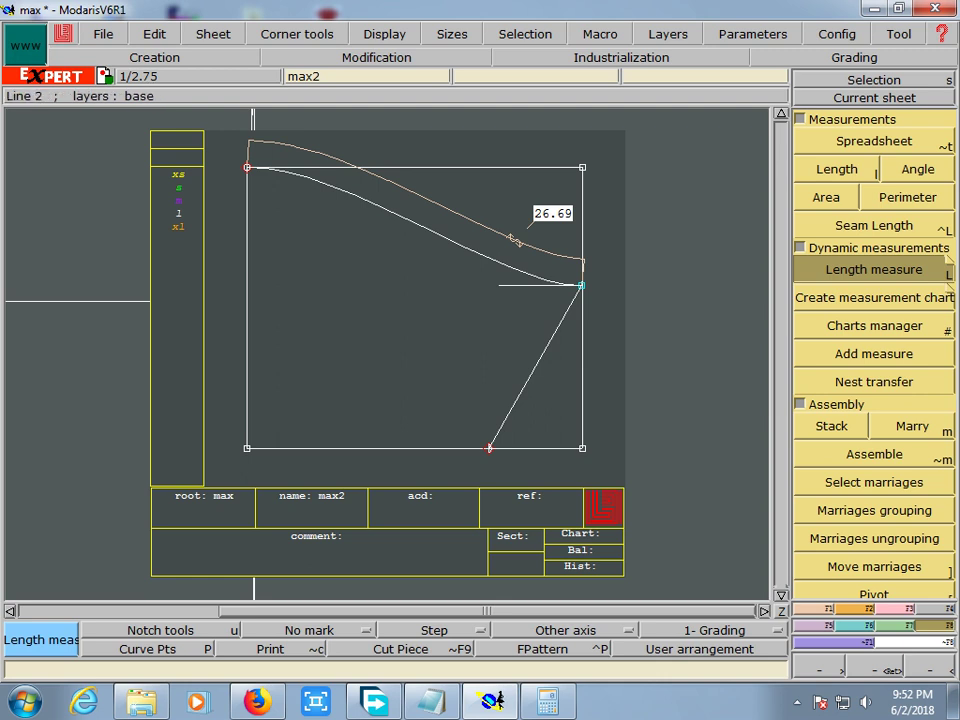
- Take a second measurement on the top line, then cancel the stray 3.50 measure
{"action": "left_click", "coordinate": [305, 166]}
{"action": "left_click", "coordinate": [253, 300]}
{"action": "type", "text": "m"}
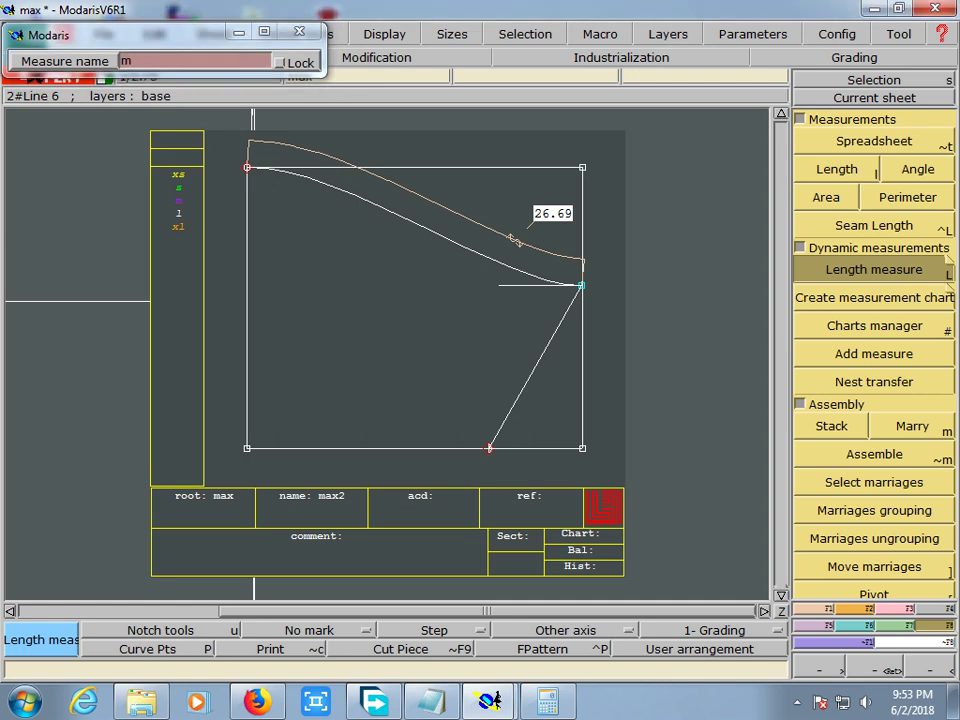
{"action": "left_click", "coordinate": [513, 240]}
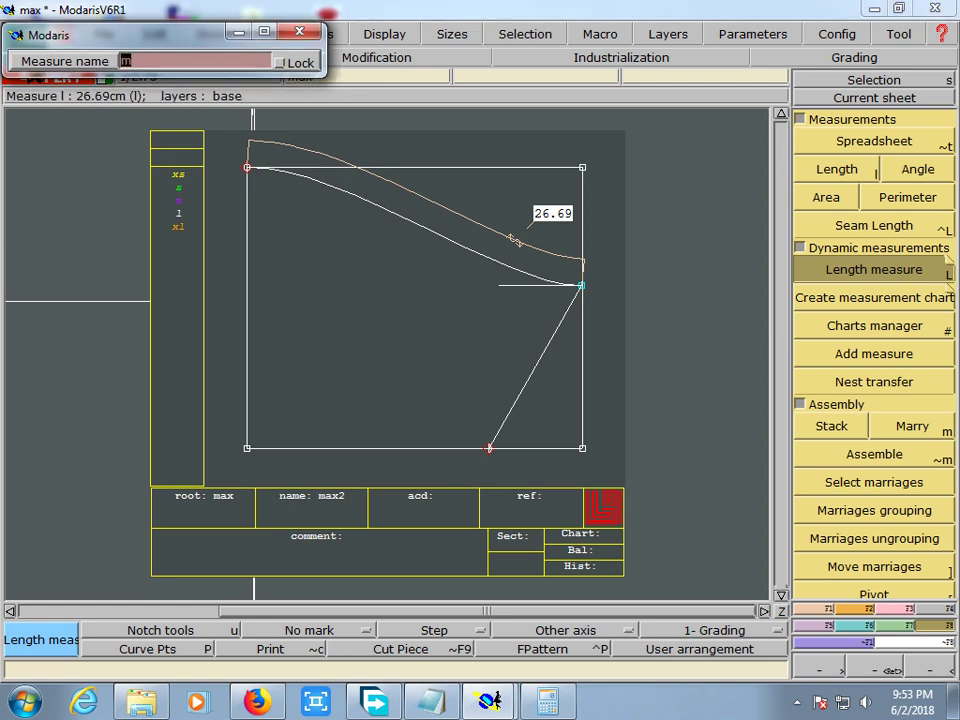
{"action": "key", "text": "Return"}
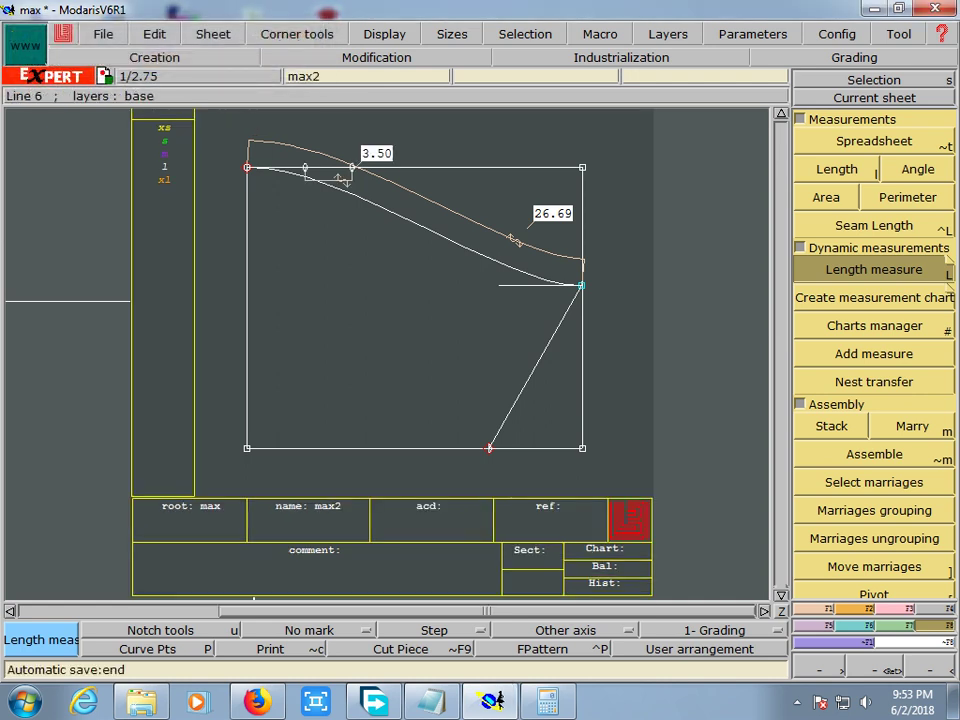
{"action": "key", "text": "Escape"}
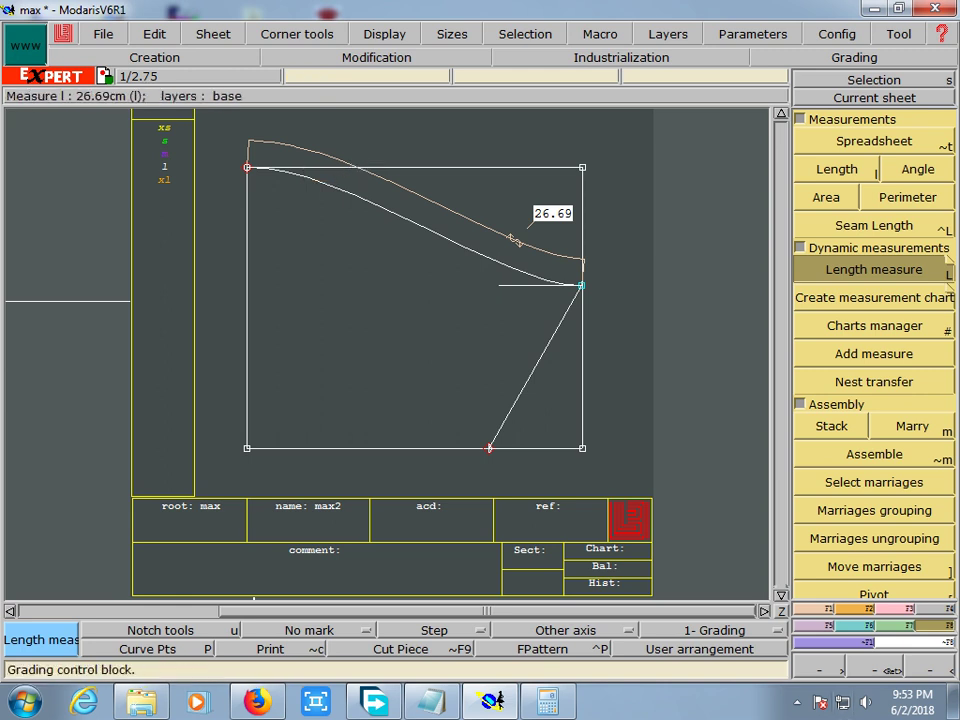
- With Modification > Reshape, move the top curve's control points and pull it upward
{"action": "left_click", "coordinate": [854, 57]}
{"action": "left_click", "coordinate": [621, 57]}
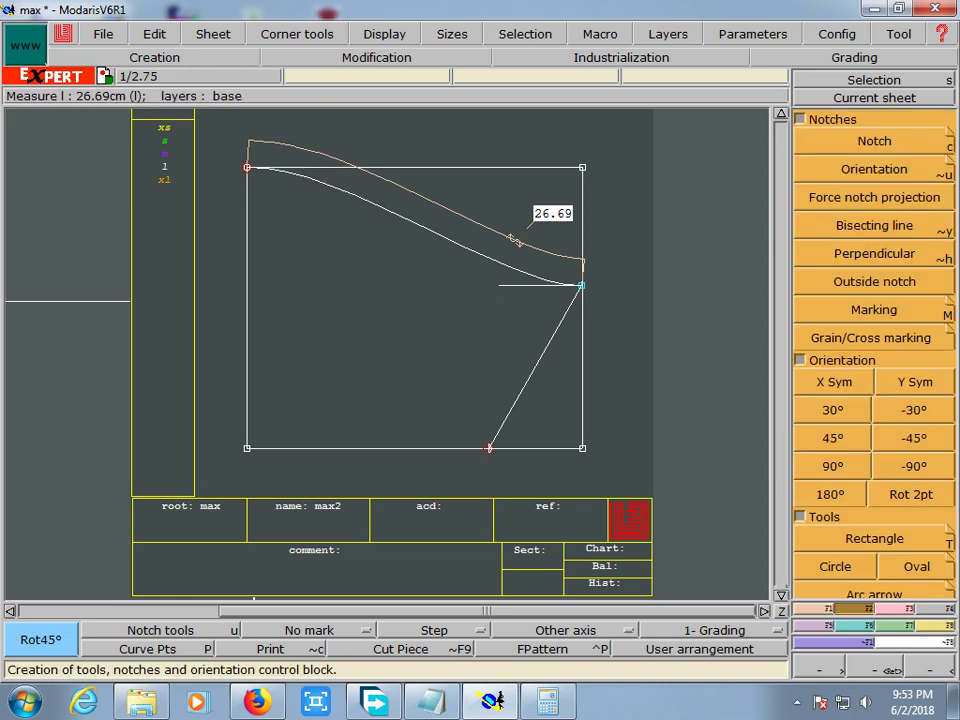
{"action": "left_click", "coordinate": [154, 57]}
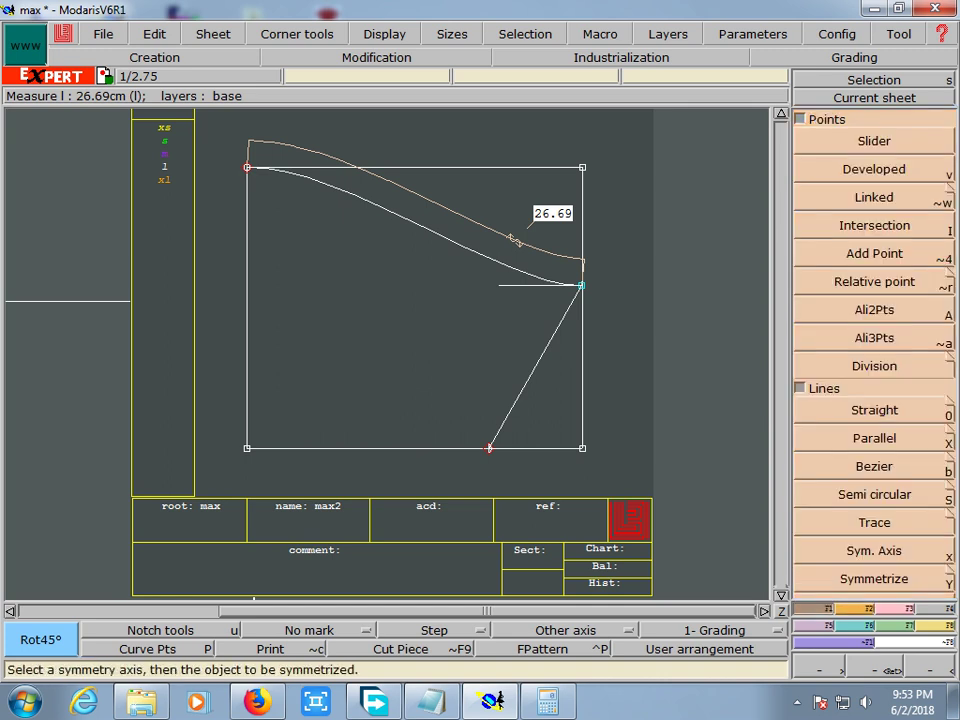
{"action": "left_click", "coordinate": [376, 57]}
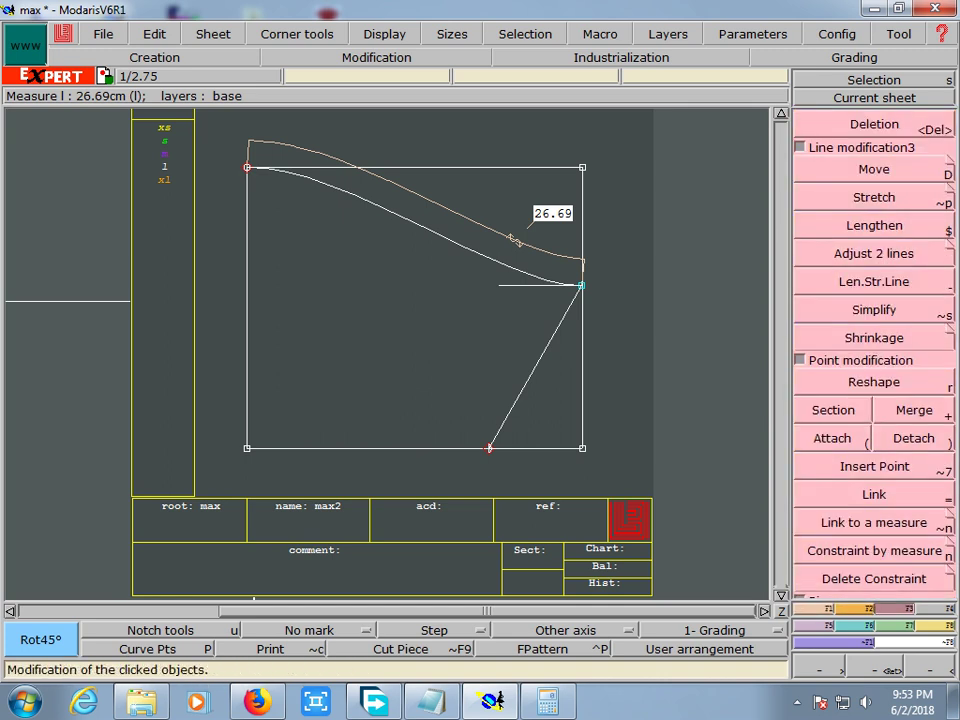
{"action": "left_click", "coordinate": [874, 382]}
{"action": "mouse_move", "coordinate": [364, 167]}
{"action": "left_mouse_down"}
{"action": "mouse_move", "coordinate": [337, 167]}
{"action": "mouse_move", "coordinate": [469, 167]}
{"action": "mouse_move", "coordinate": [367, 167]}
{"action": "left_mouse_up"}
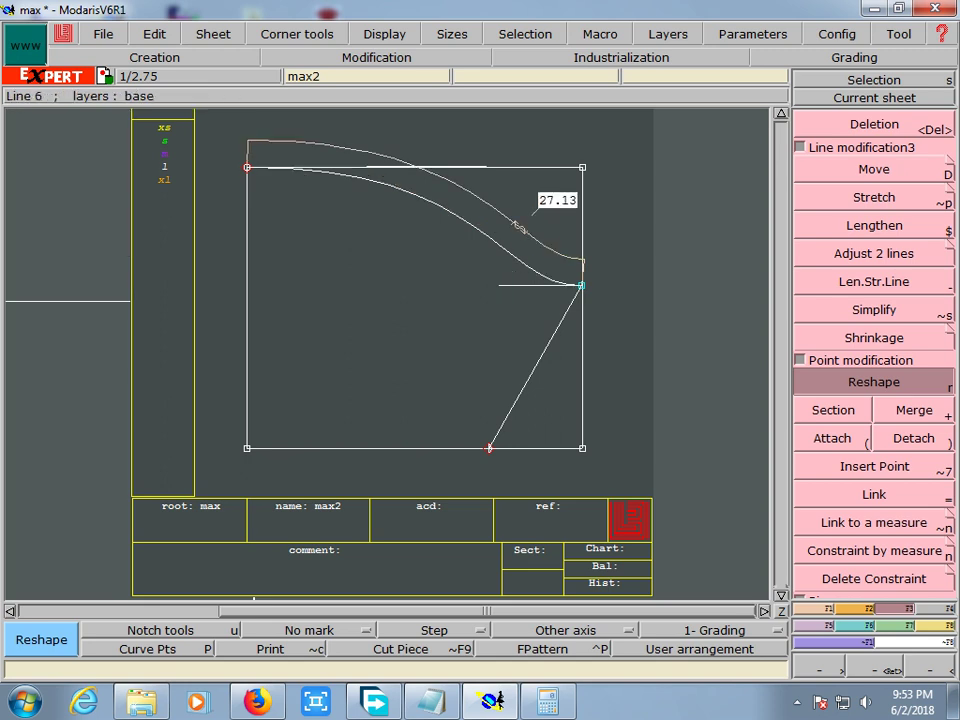
{"action": "left_click_drag", "start_coordinate": [420, 205], "coordinate": [425, 185]}
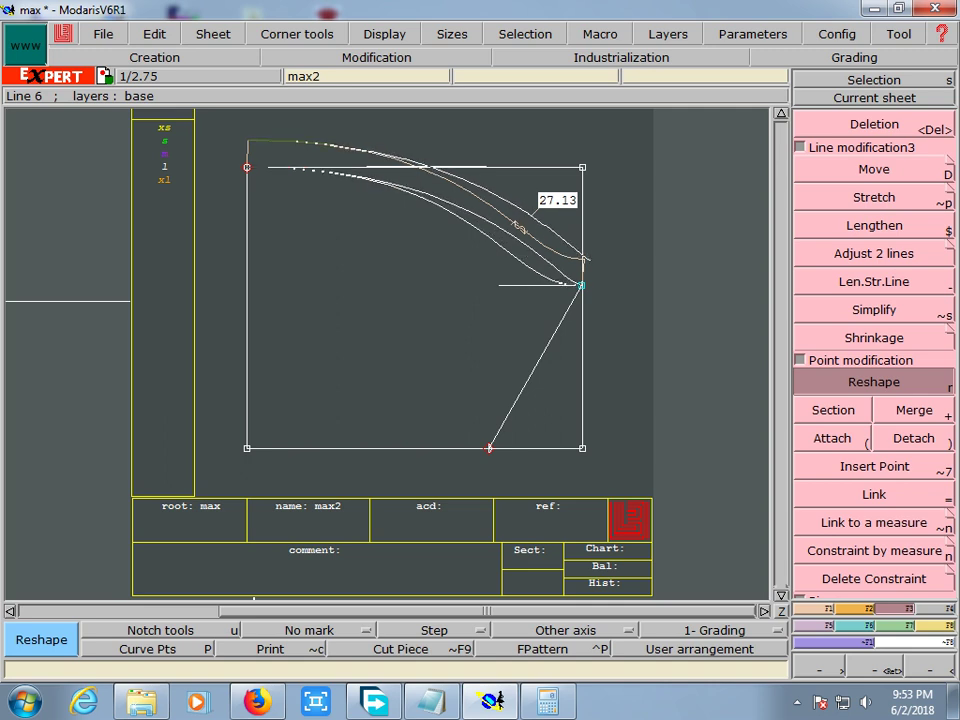
- Adjust the right-corner tangent and pull the curve down-left, lengthening it to 28.32
{"action": "left_click_drag", "start_coordinate": [517, 226], "coordinate": [559, 222]}
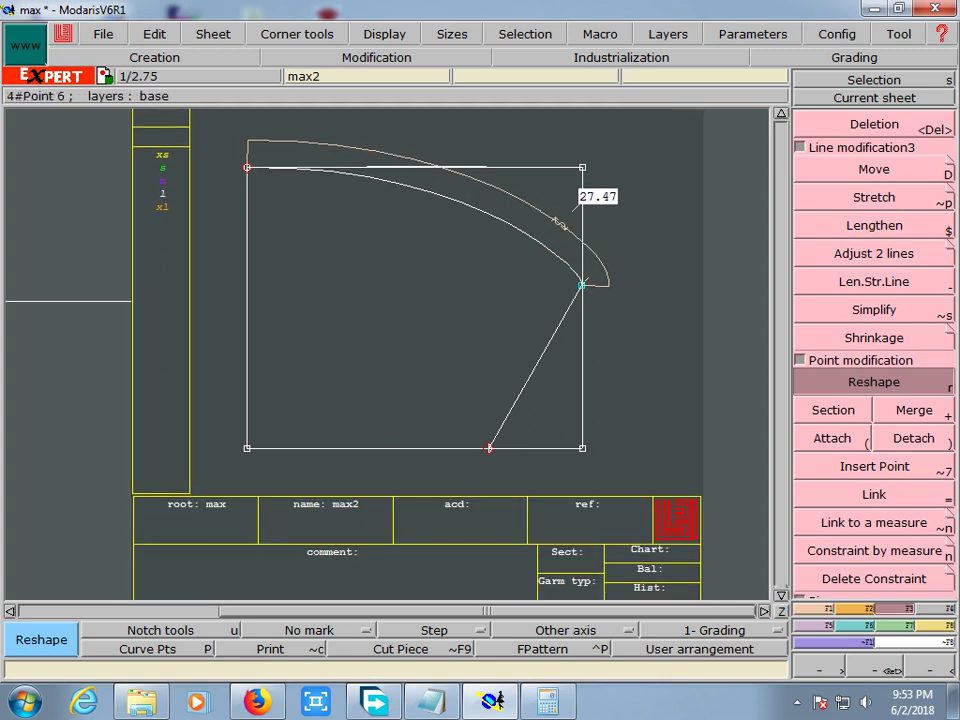
{"action": "mouse_move", "coordinate": [580, 287]}
{"action": "left_mouse_down"}
{"action": "mouse_move", "coordinate": [428, 308]}
{"action": "mouse_move", "coordinate": [265, 275]}
{"action": "left_mouse_up"}
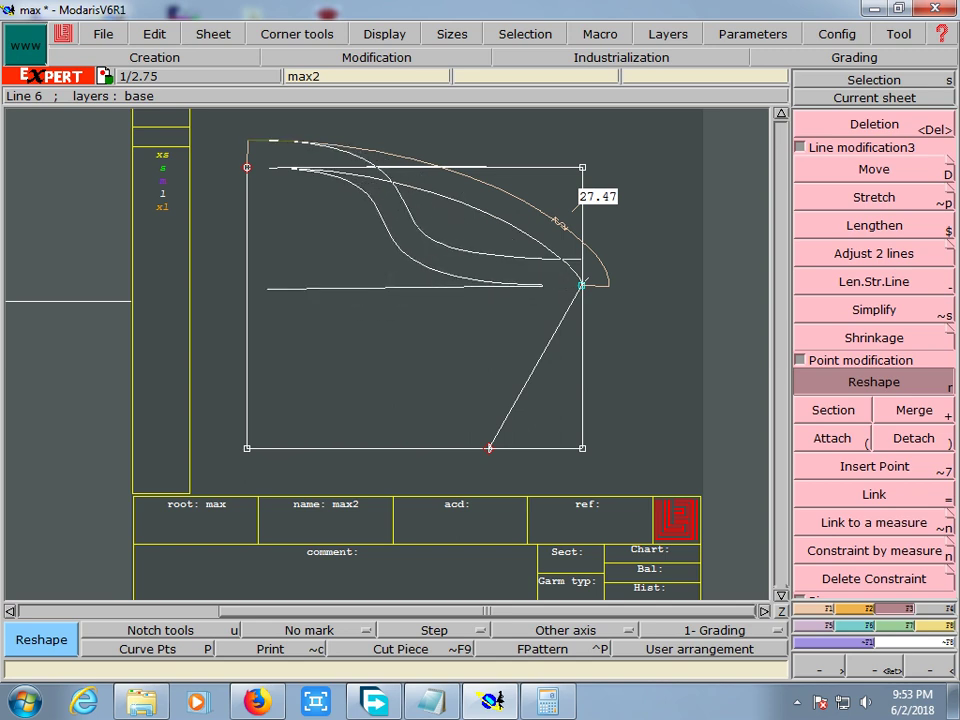
{"action": "left_click_drag", "start_coordinate": [265, 275], "coordinate": [256, 285]}
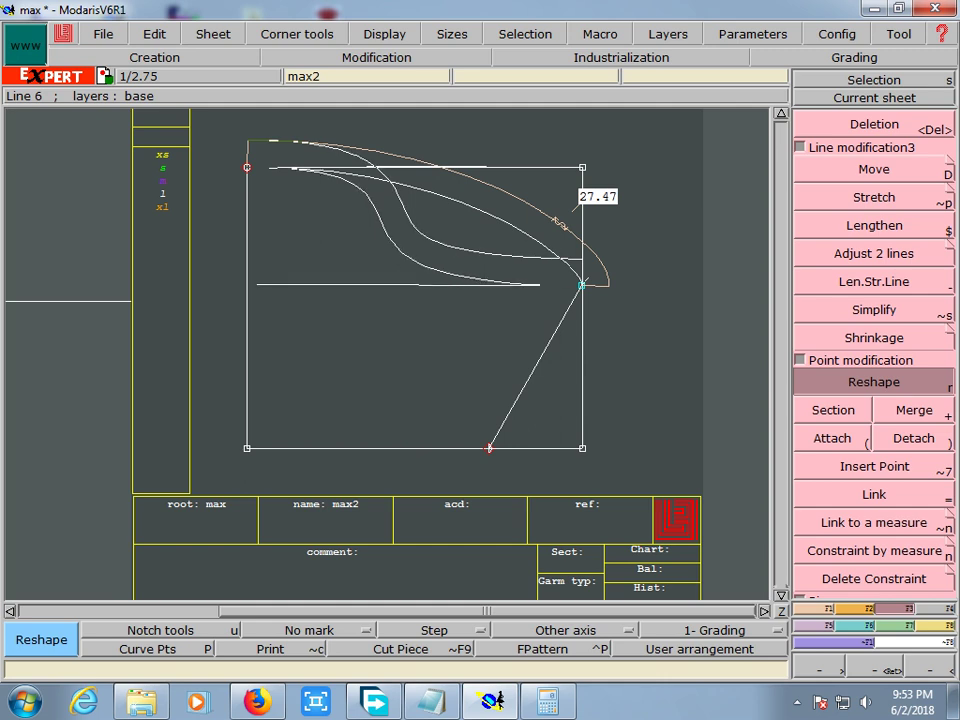
{"action": "left_click_drag", "start_coordinate": [561, 225], "coordinate": [505, 255]}
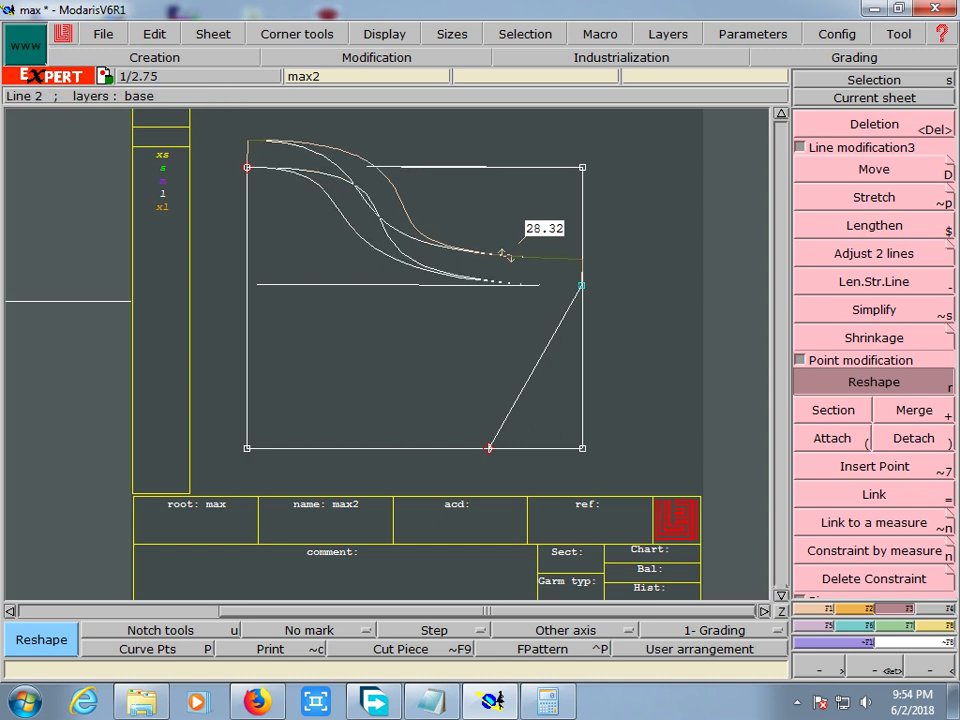
- Reshape the top curve repeatedly, shortening its length from 27.70 down to 26.58
{"action": "left_click", "coordinate": [509, 257]}
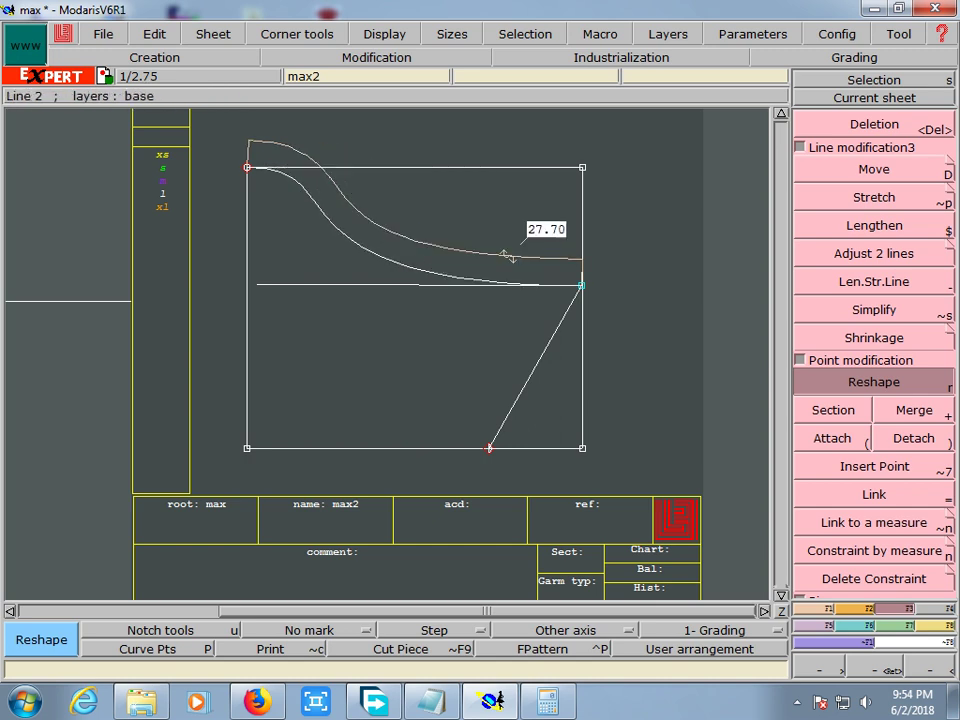
{"action": "left_click", "coordinate": [509, 257]}
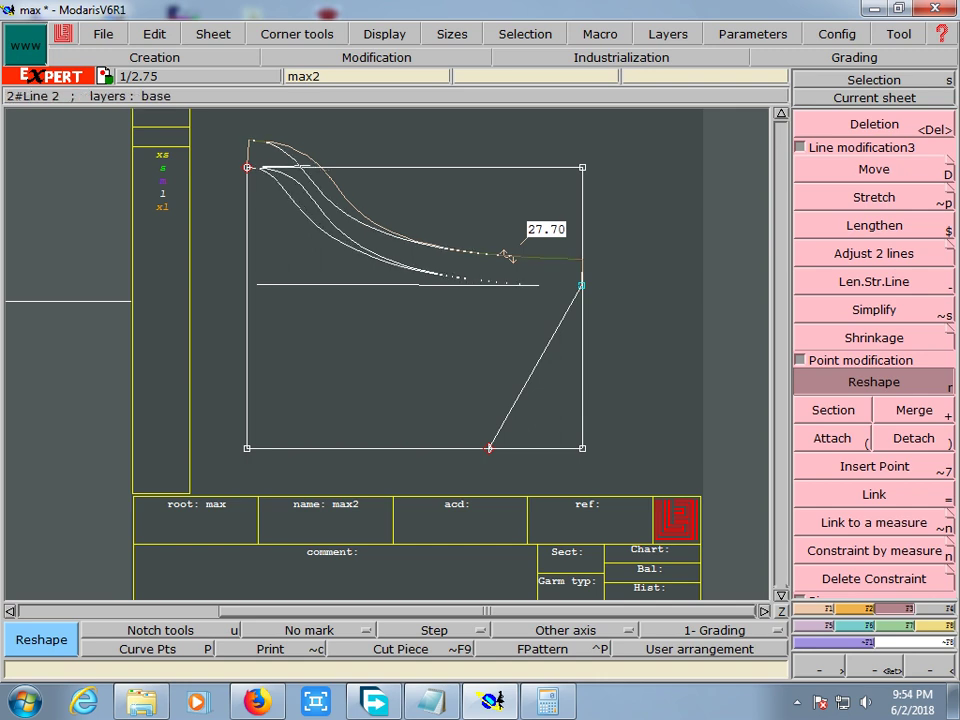
{"action": "left_click", "coordinate": [509, 257]}
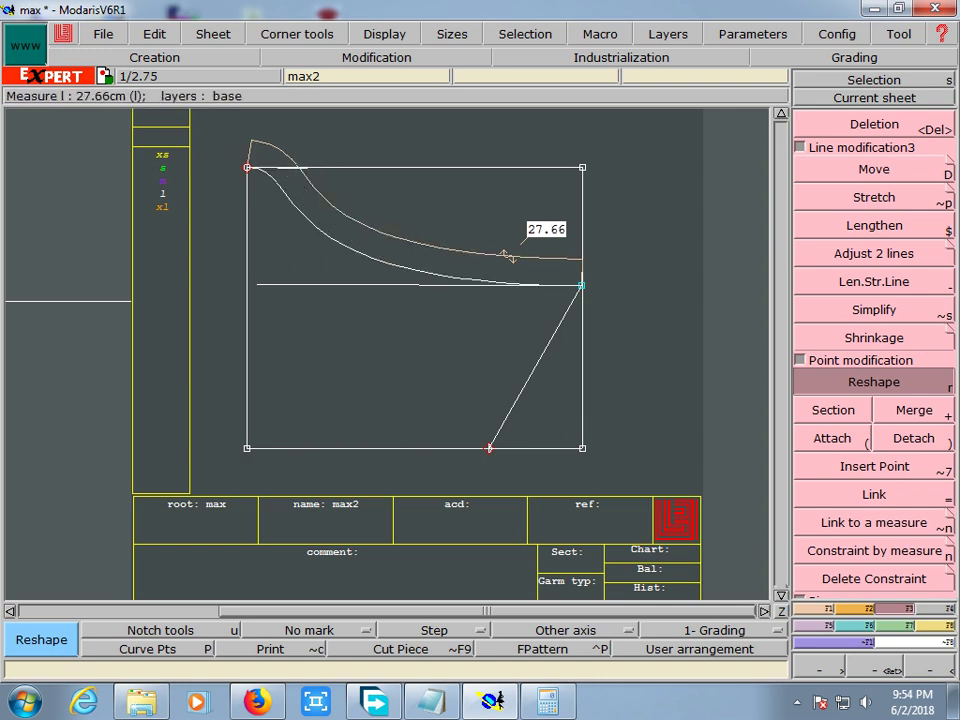
{"action": "left_click", "coordinate": [509, 257]}
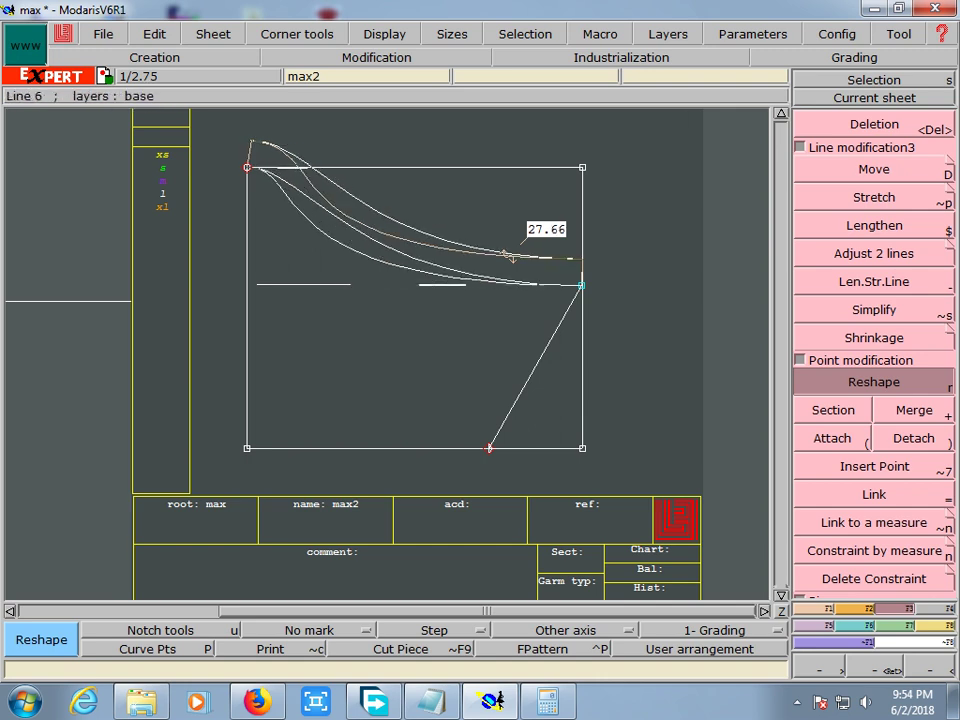
{"action": "left_click", "coordinate": [511, 255]}
{"action": "left_click", "coordinate": [509, 254]}
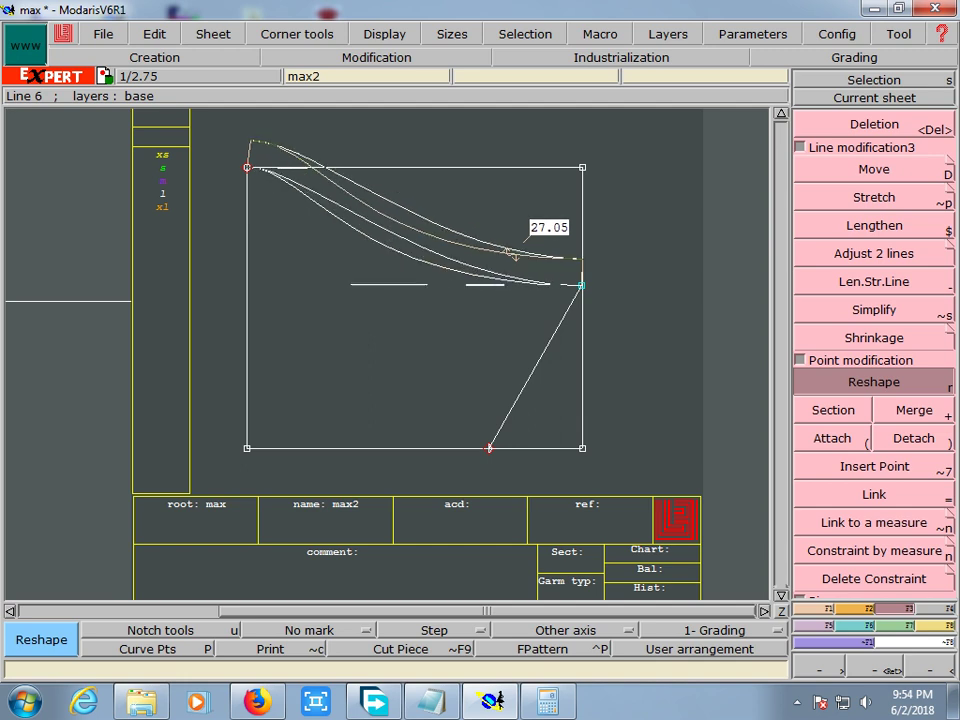
{"action": "left_click", "coordinate": [510, 249]}
{"action": "left_click", "coordinate": [511, 250]}
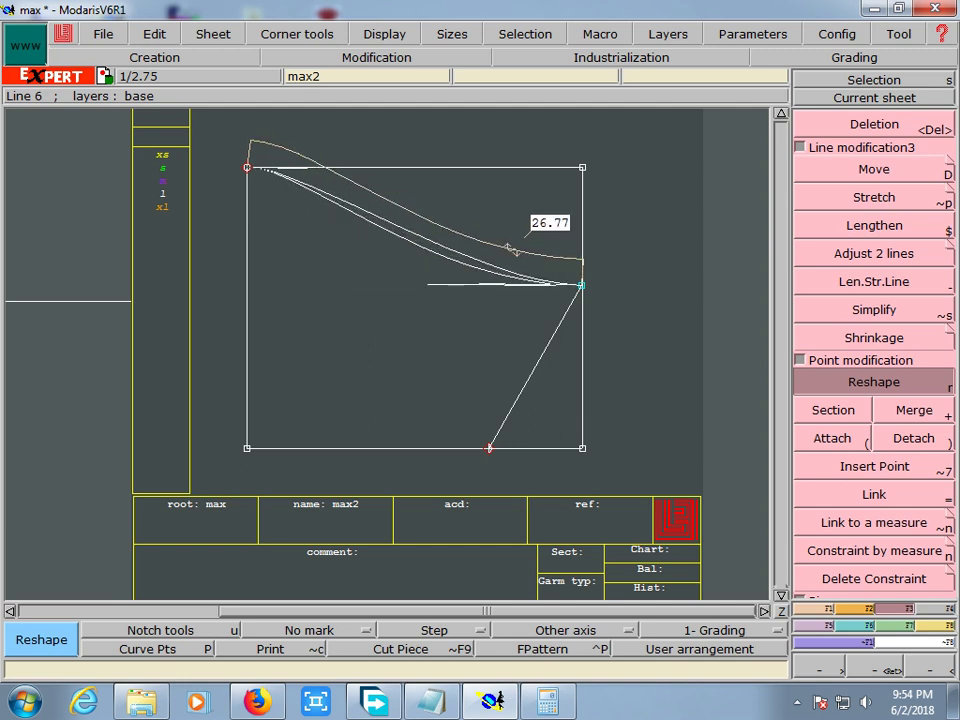
{"action": "left_click", "coordinate": [515, 244]}
{"action": "left_click", "coordinate": [512, 244]}
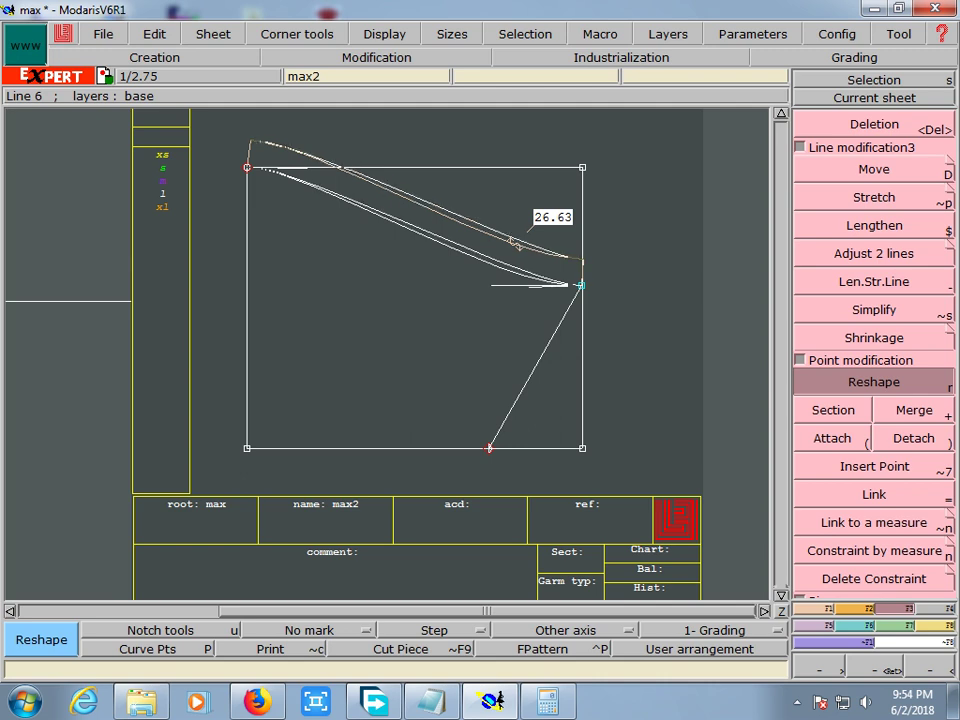
{"action": "left_click", "coordinate": [515, 238]}
- Reshape the curve again, bending it down to 27.94, then raising it to 26.68
{"action": "left_click", "coordinate": [515, 238]}
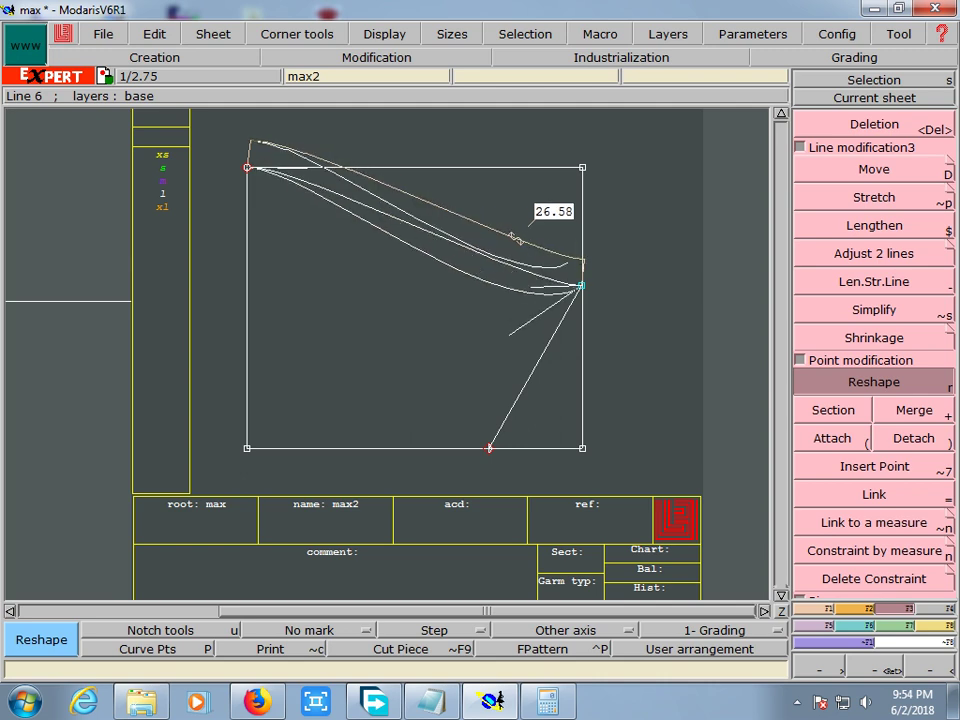
{"action": "left_click", "coordinate": [502, 274]}
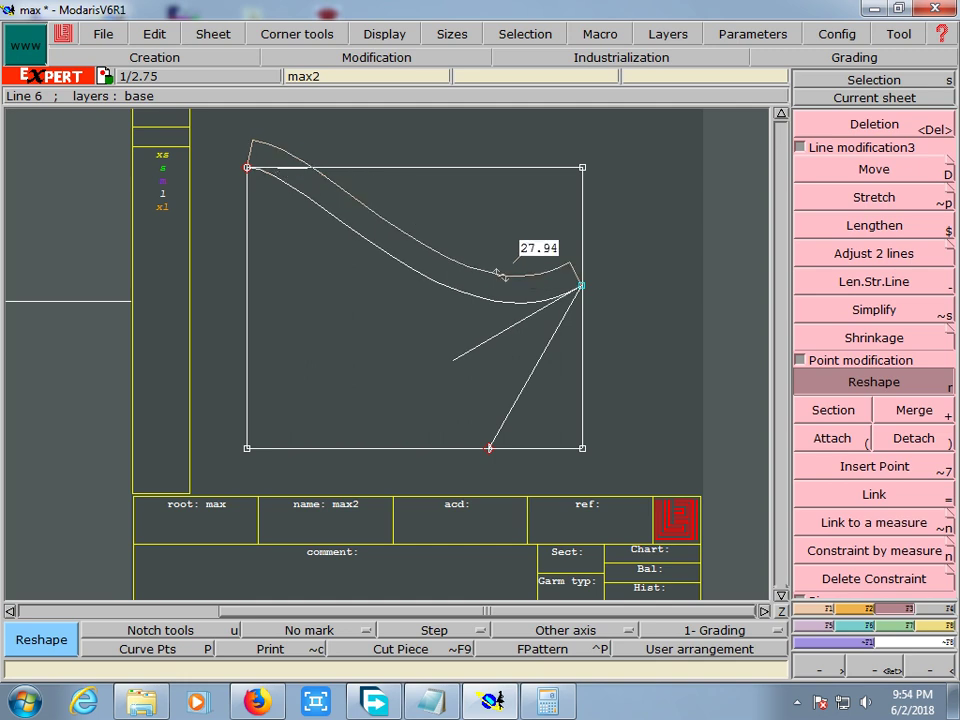
{"action": "left_click", "coordinate": [502, 274]}
{"action": "left_click", "coordinate": [506, 262]}
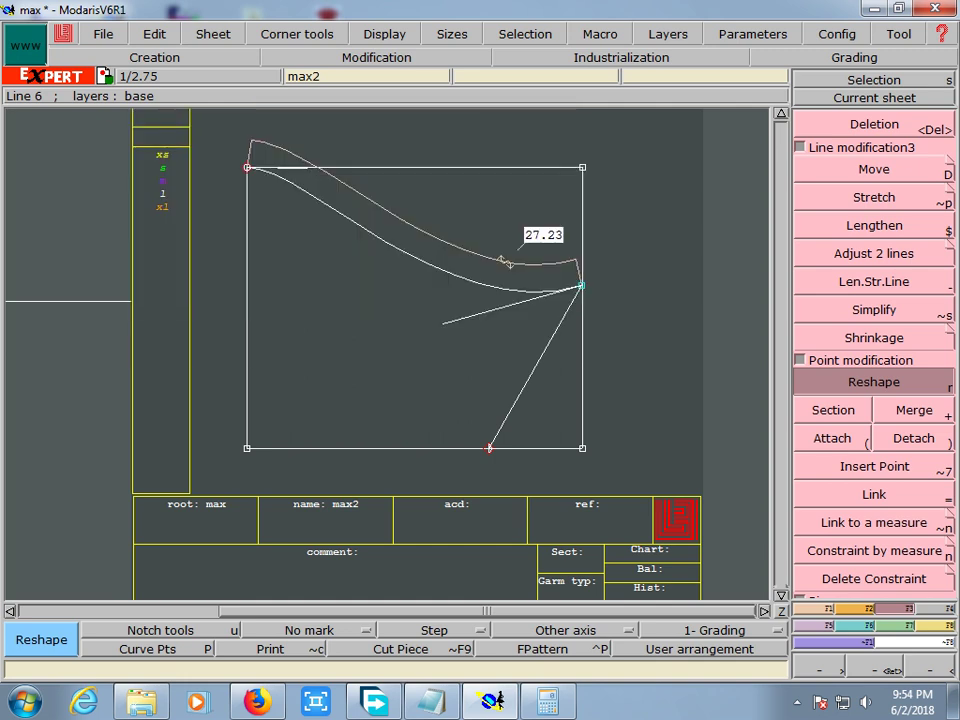
{"action": "left_click", "coordinate": [505, 262]}
{"action": "left_click", "coordinate": [510, 255]}
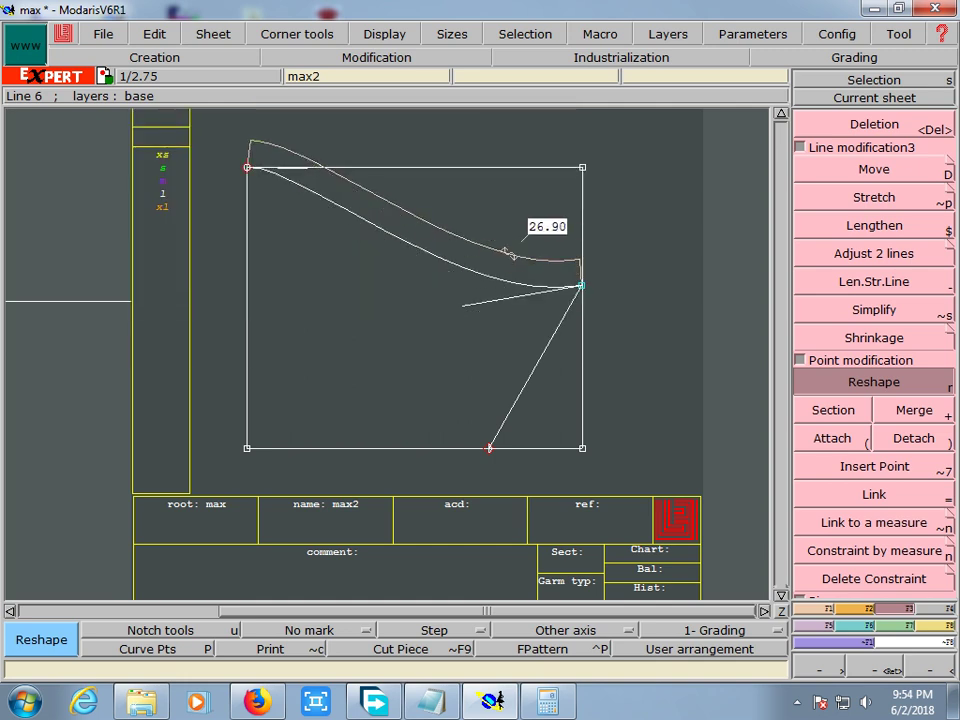
{"action": "left_click", "coordinate": [510, 255]}
{"action": "left_click", "coordinate": [510, 253]}
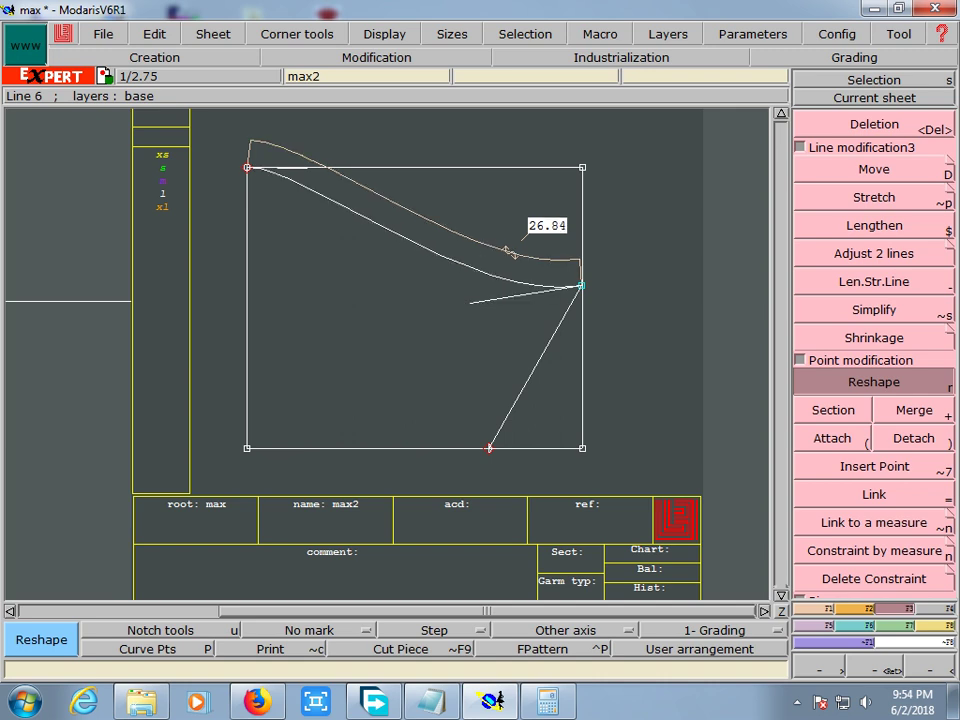
{"action": "left_click", "coordinate": [510, 253]}
{"action": "left_click", "coordinate": [513, 246]}
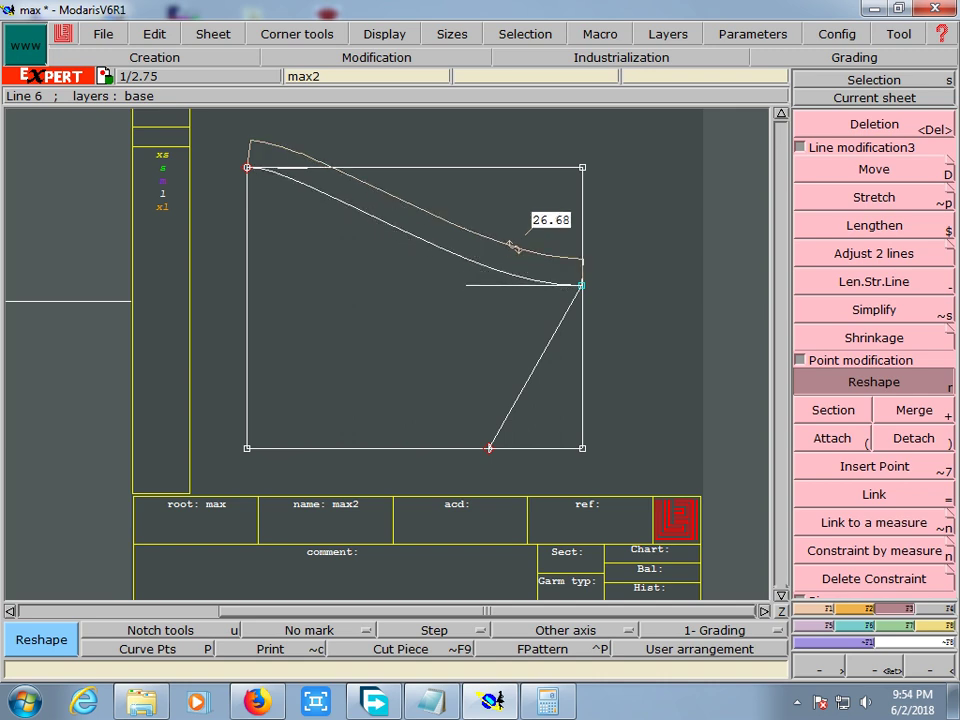
- Drag the curve's points into a deeper S-shape and commit it at 27.38 cm
{"action": "left_click_drag", "start_coordinate": [513, 247], "coordinate": [517, 254]}
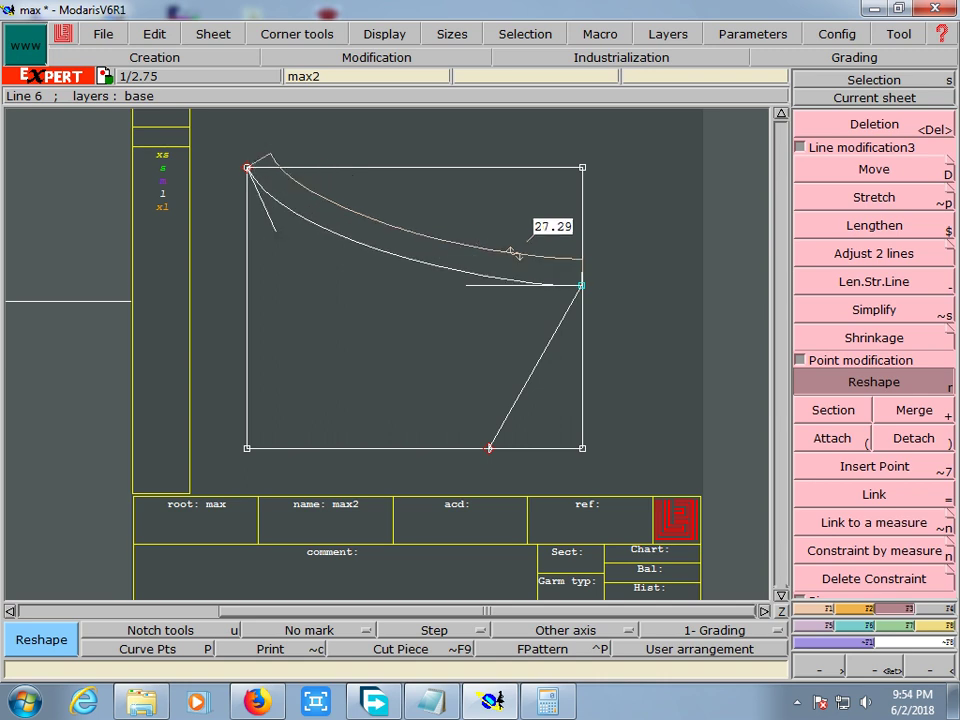
{"action": "left_click_drag", "start_coordinate": [517, 254], "coordinate": [434, 164]}
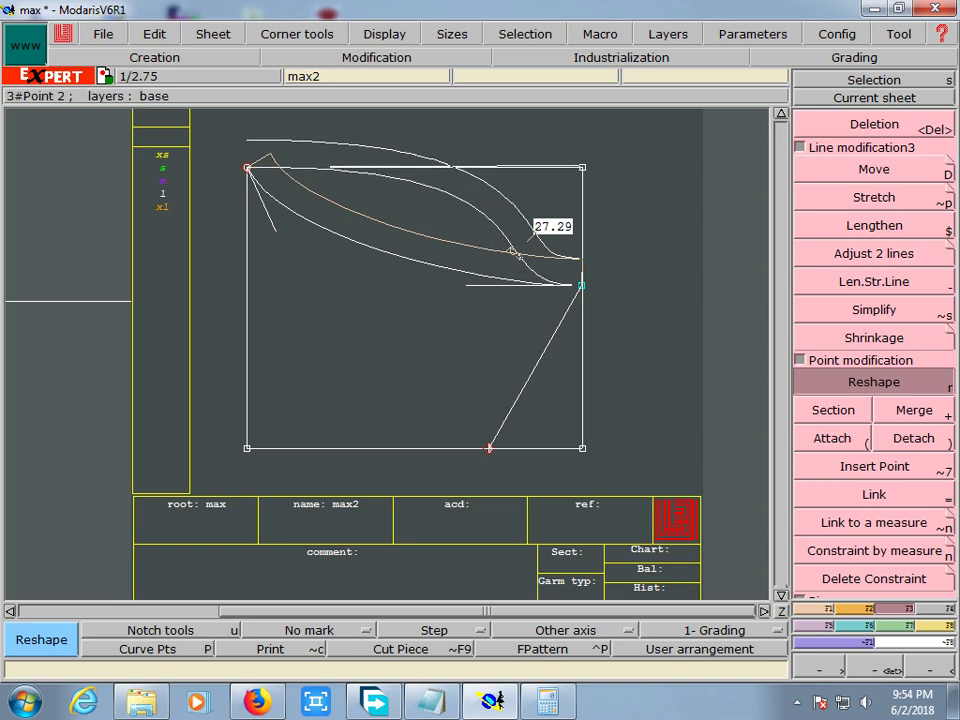
{"action": "left_click", "coordinate": [522, 217]}
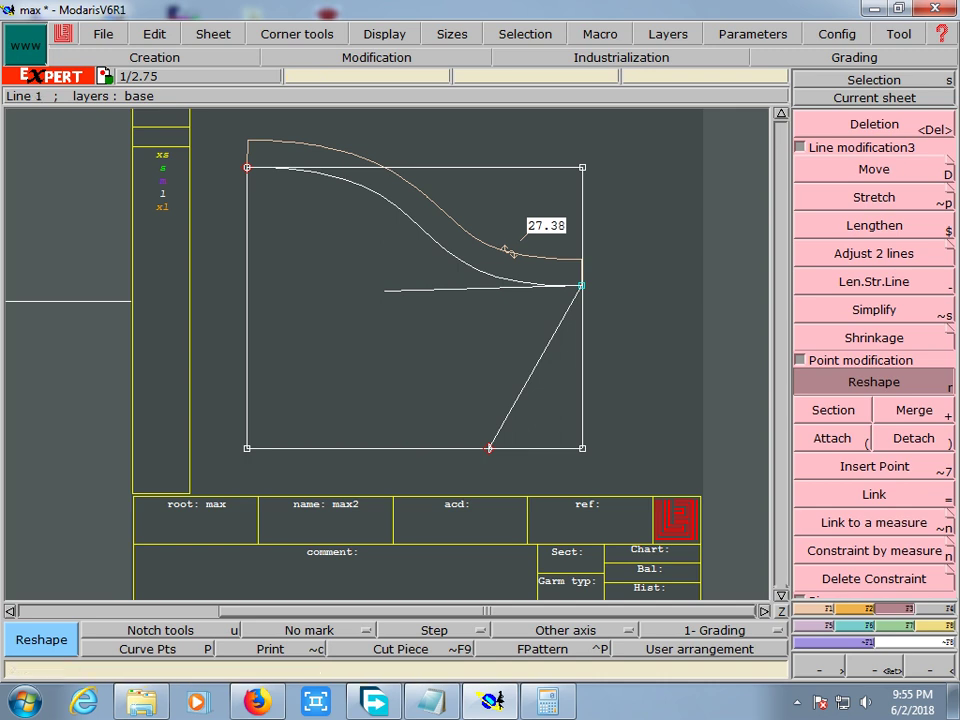
- Activate the Deletion tool, keeping the 27.38 cm S-shaped top curve in place
{"action": "key", "text": "Delete"}
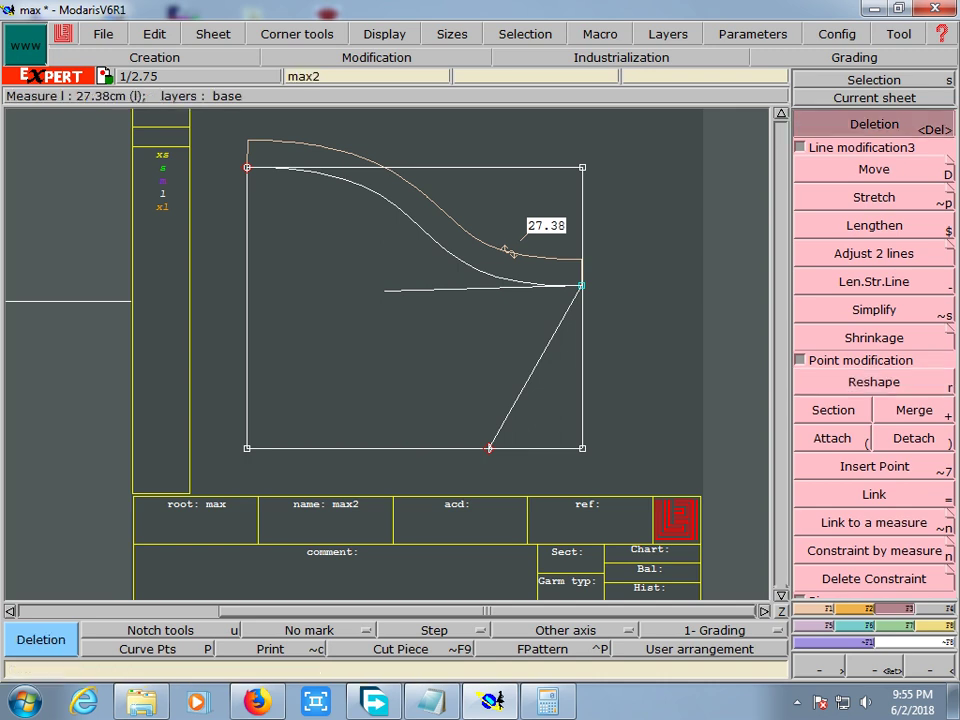
- Delete the brown 27.38 cm curve copy from max2, then bring up the Industrialisation tools
{"action": "left_click", "coordinate": [510, 252]}
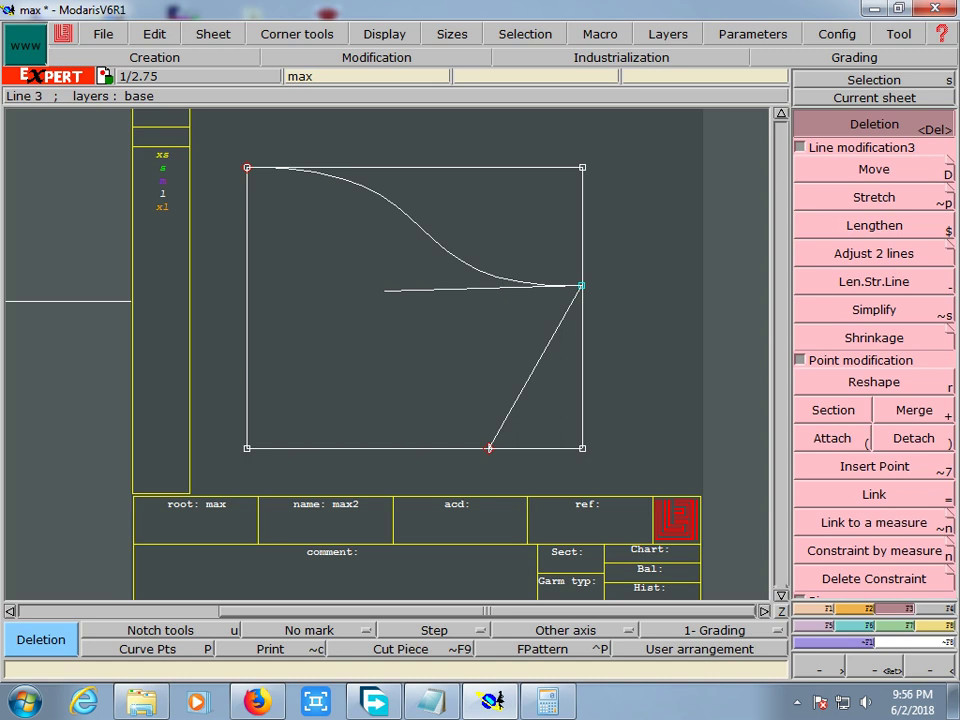
{"action": "type", "text": "2"}
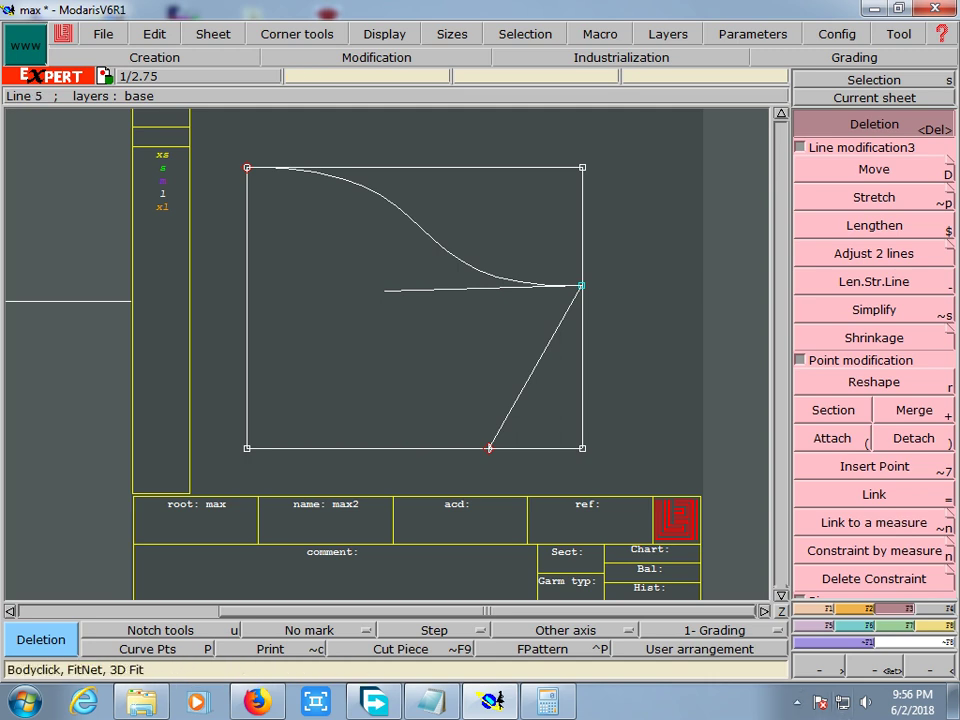
{"action": "left_click", "coordinate": [621, 57]}
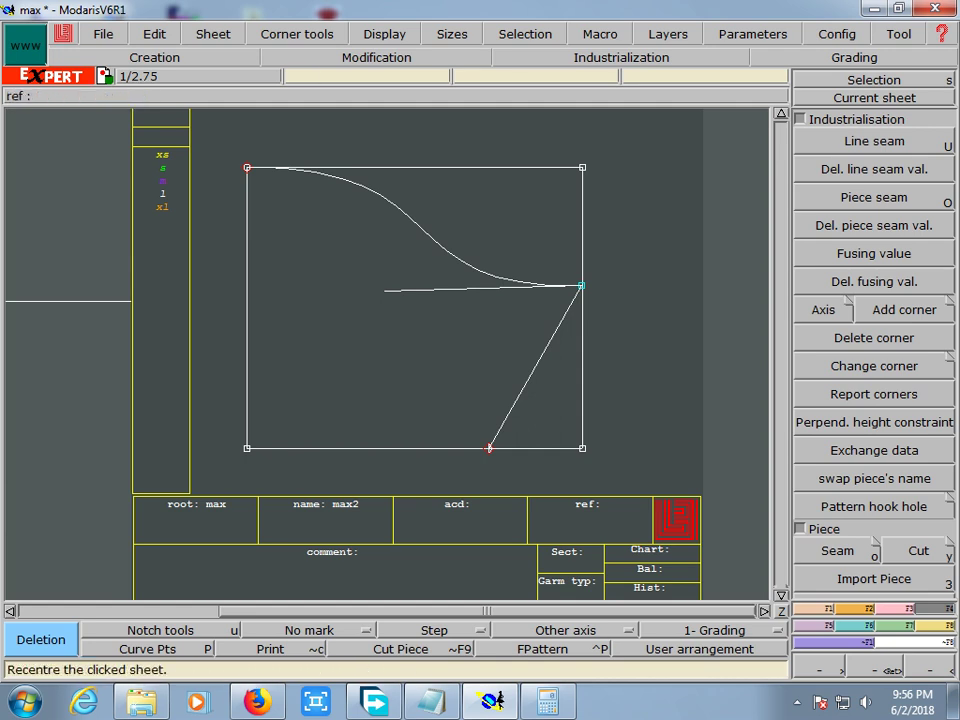
- Zoom out to the whole current sheet and extract three pieces as seam pieces
{"action": "left_click", "coordinate": [874, 98]}
{"action": "key", "text": "Home"}
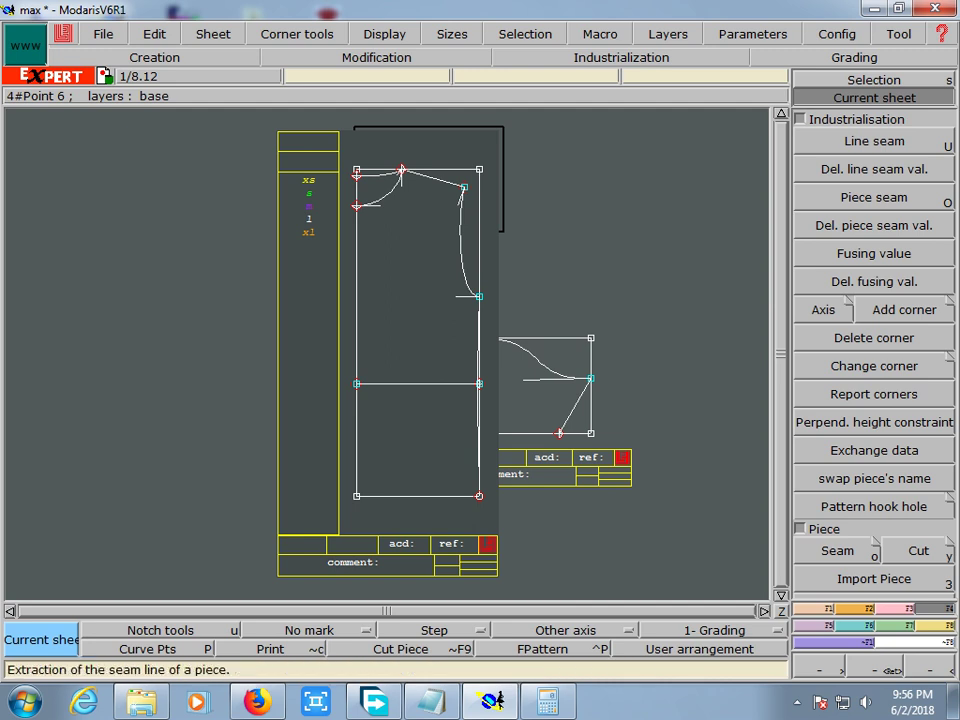
{"action": "left_click", "coordinate": [838, 550]}
{"action": "left_click", "coordinate": [412, 330]}
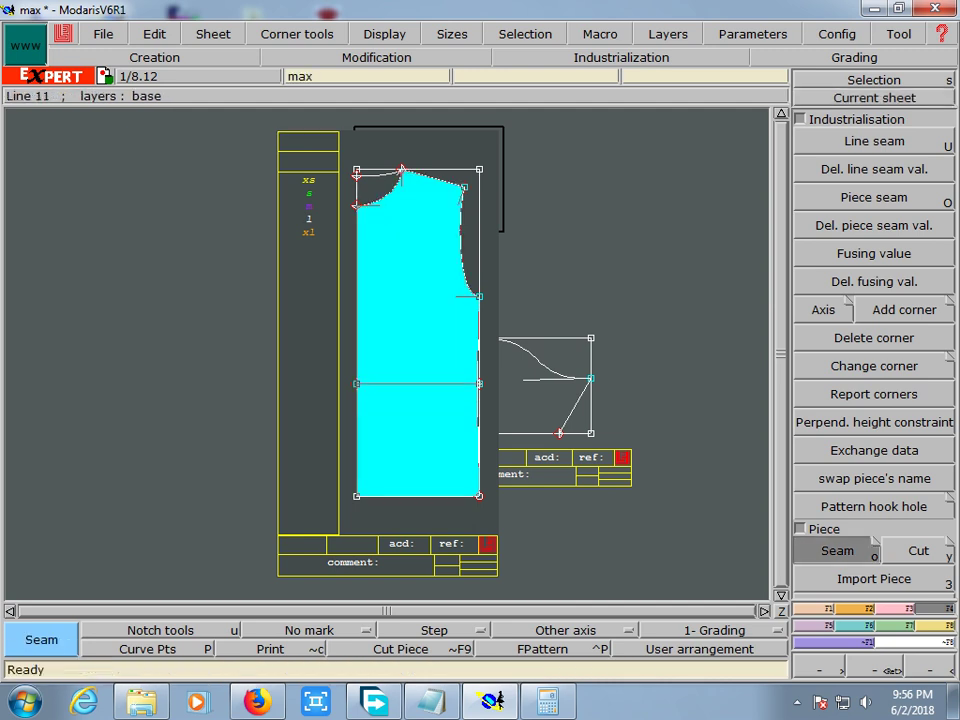
{"action": "left_click", "coordinate": [428, 255]}
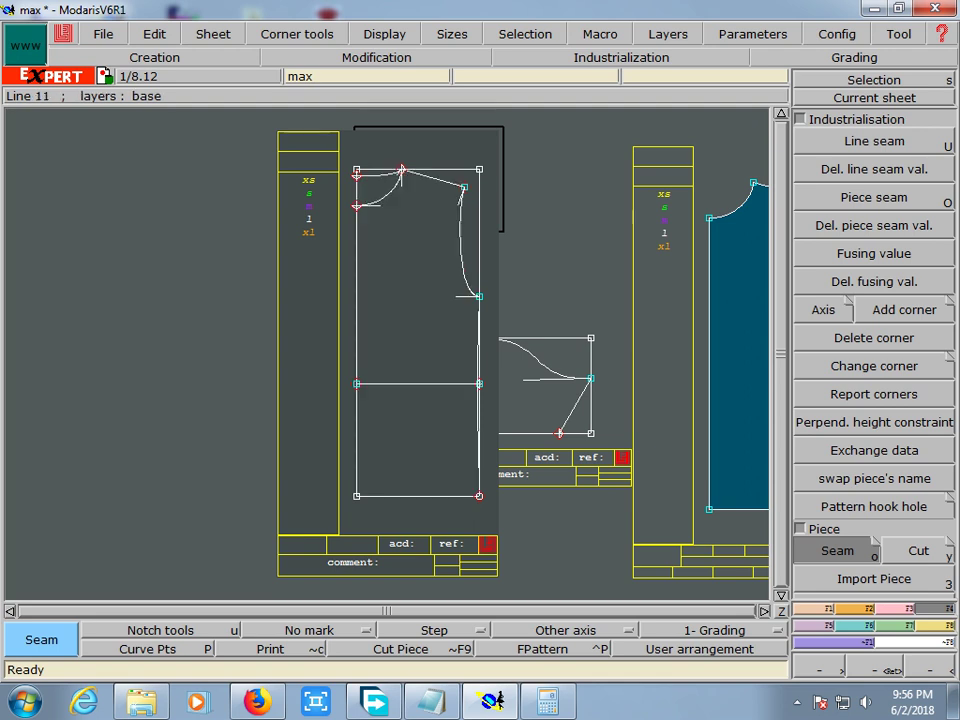
{"action": "left_click", "coordinate": [545, 365]}
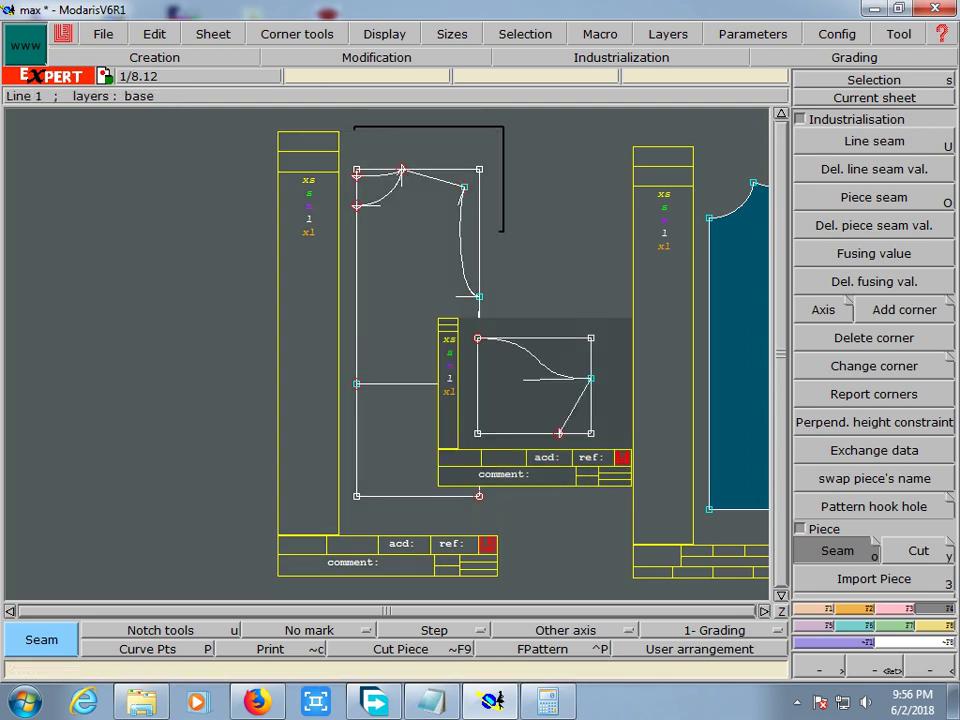
- Select the left bodice piece so the filled seam piece sits beside the bodices
{"action": "scroll", "coordinate": [390, 350], "scroll_direction": "right", "scroll_amount": 2}
{"action": "scroll", "coordinate": [390, 350], "scroll_direction": "right", "scroll_amount": 3}
{"action": "scroll", "coordinate": [390, 350], "scroll_direction": "right", "scroll_amount": 3}
{"action": "scroll", "coordinate": [390, 350], "scroll_direction": "right", "scroll_amount": 2}
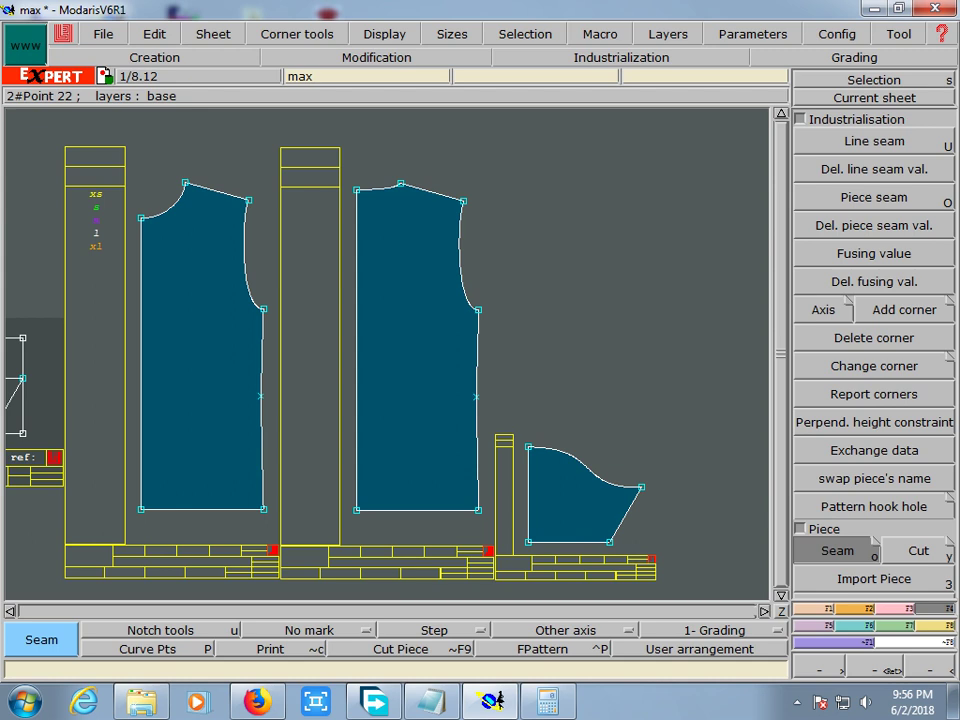
{"action": "left_click", "coordinate": [193, 443]}
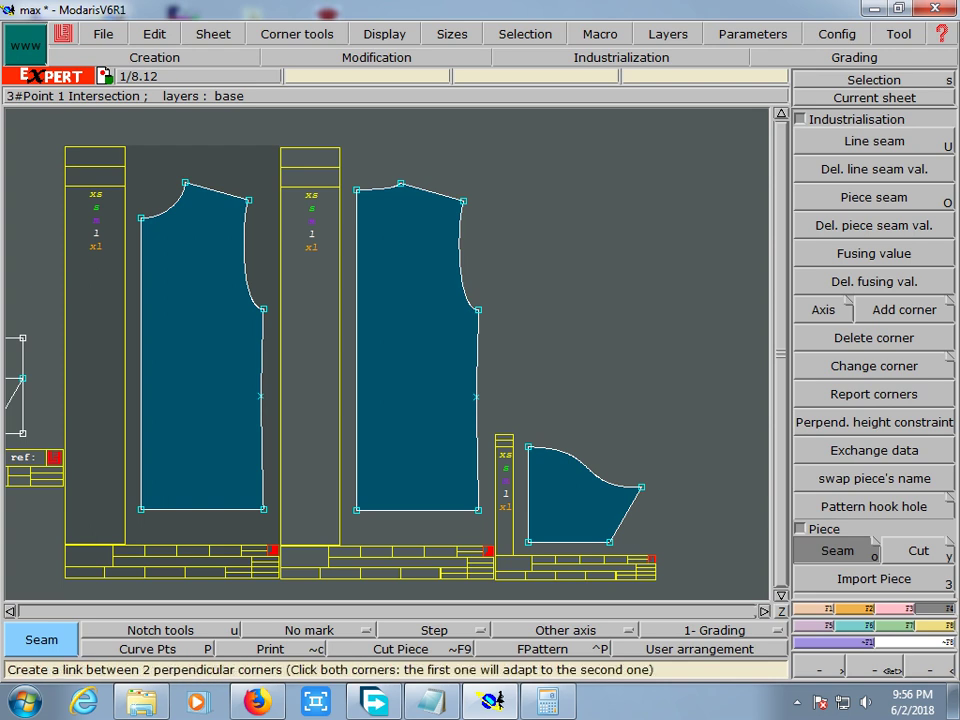
{"action": "left_click", "coordinate": [155, 57]}
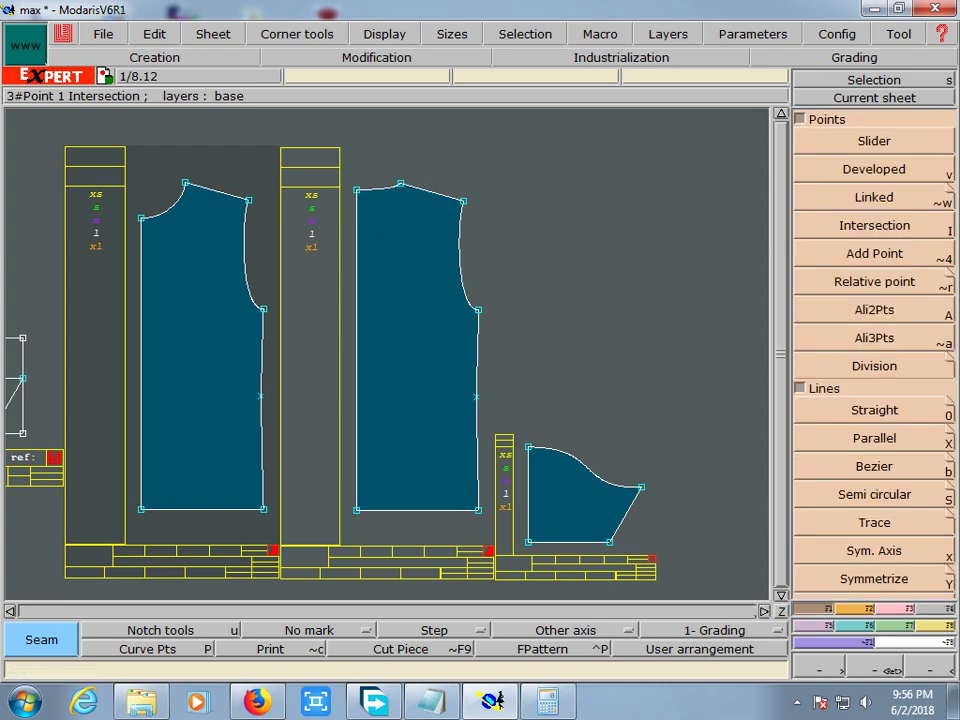
- Run Model validation, continuing past the anomaly warning and overwriting the existing max.mdl
{"action": "left_click", "coordinate": [103, 33]}
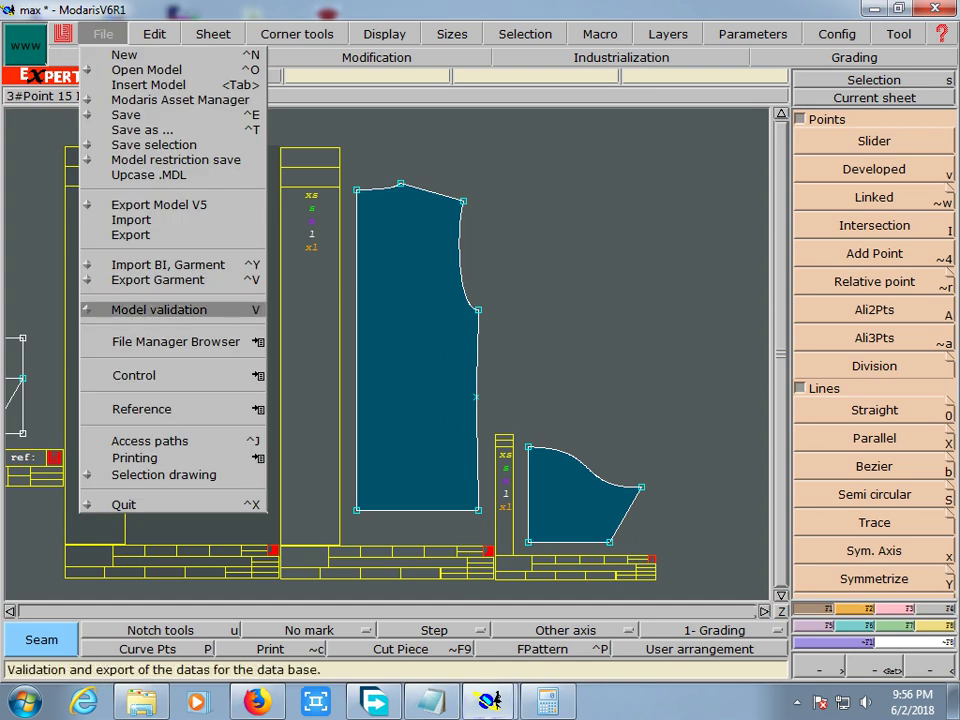
{"action": "left_click", "coordinate": [170, 306]}
{"action": "left_click", "coordinate": [393, 458]}
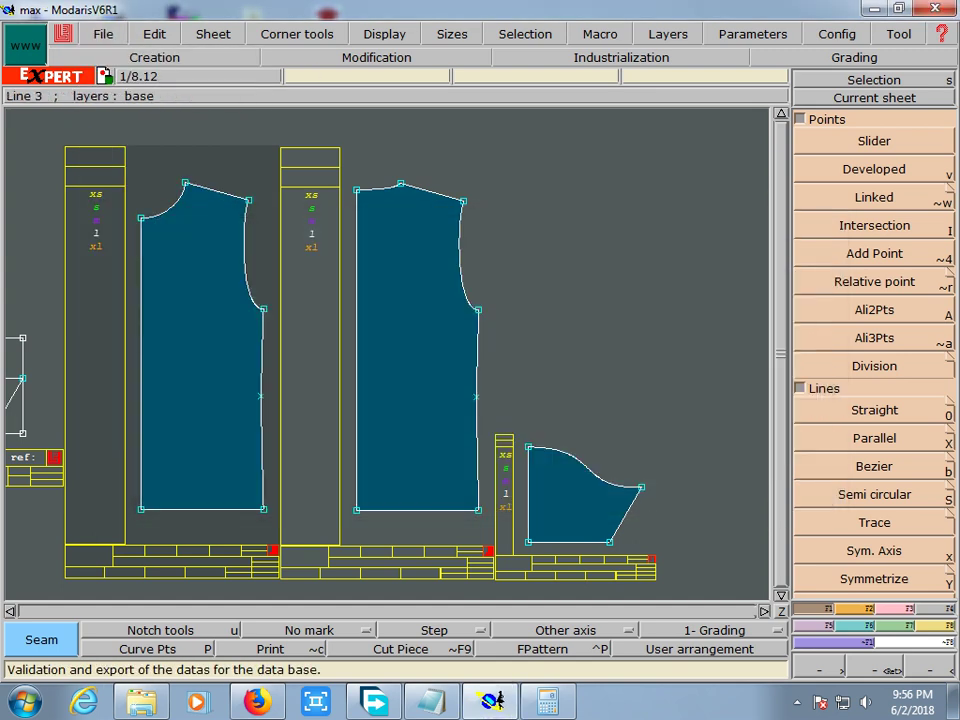
{"action": "left_click", "coordinate": [103, 33]}
{"action": "left_click", "coordinate": [170, 309]}
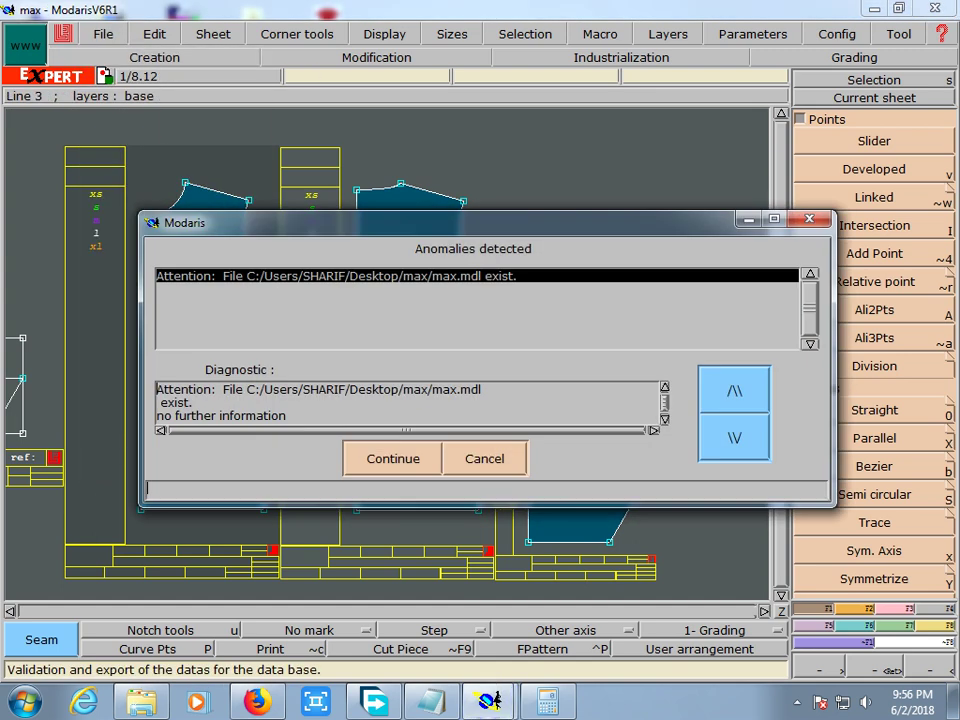
{"action": "left_click", "coordinate": [393, 458]}
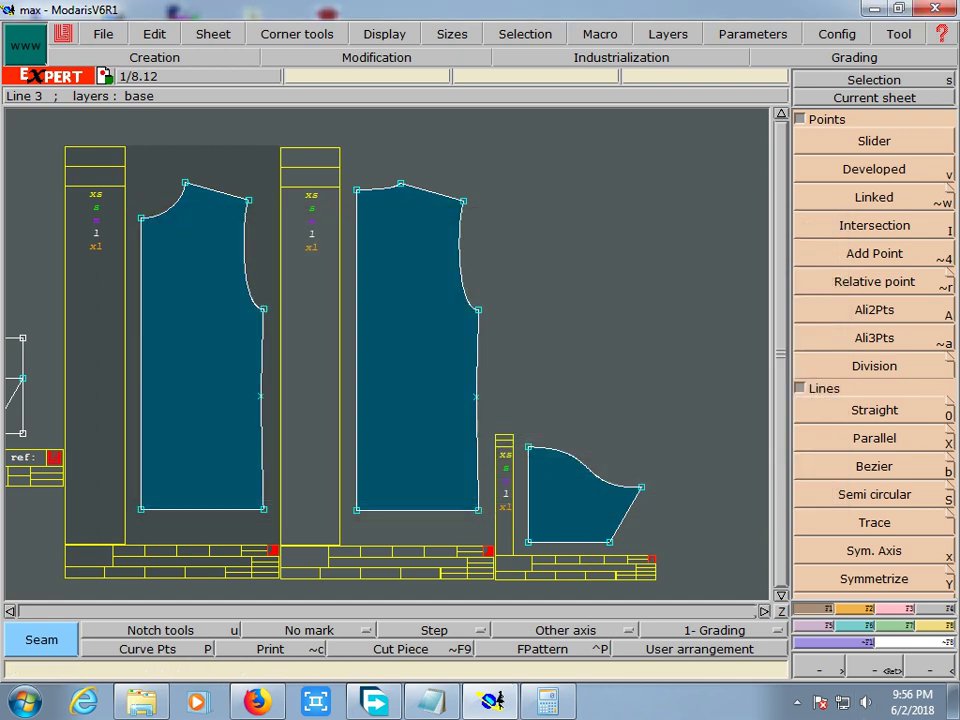
- Quit Modaris with Alt+F4 and confirm, leaving the Windows desktop showing
{"action": "key", "text": "alt+F4"}
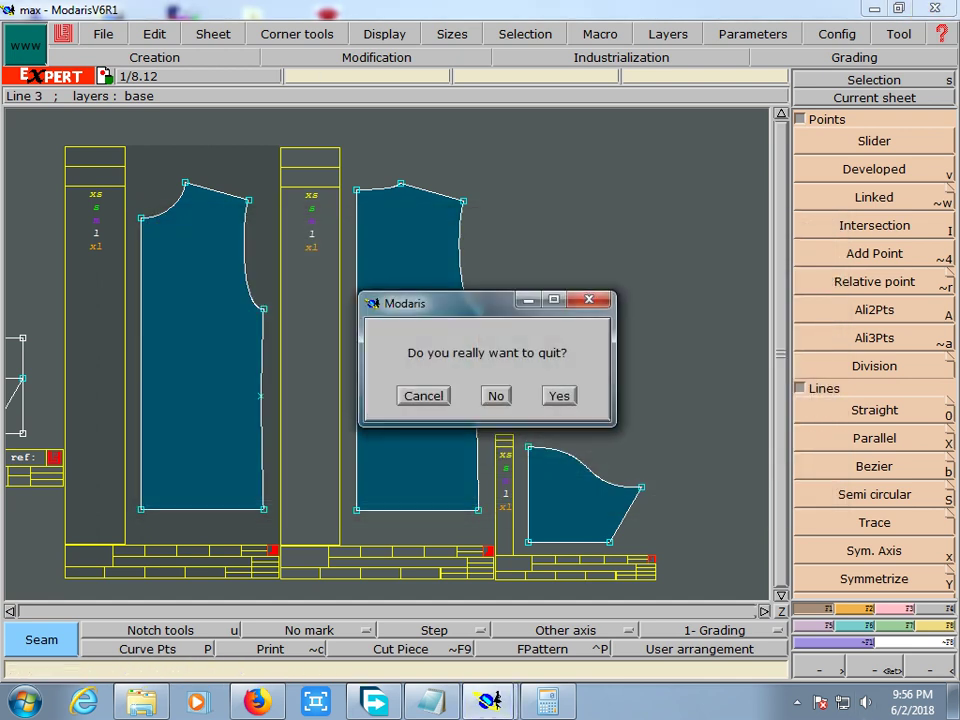
{"action": "key", "text": "Return"}
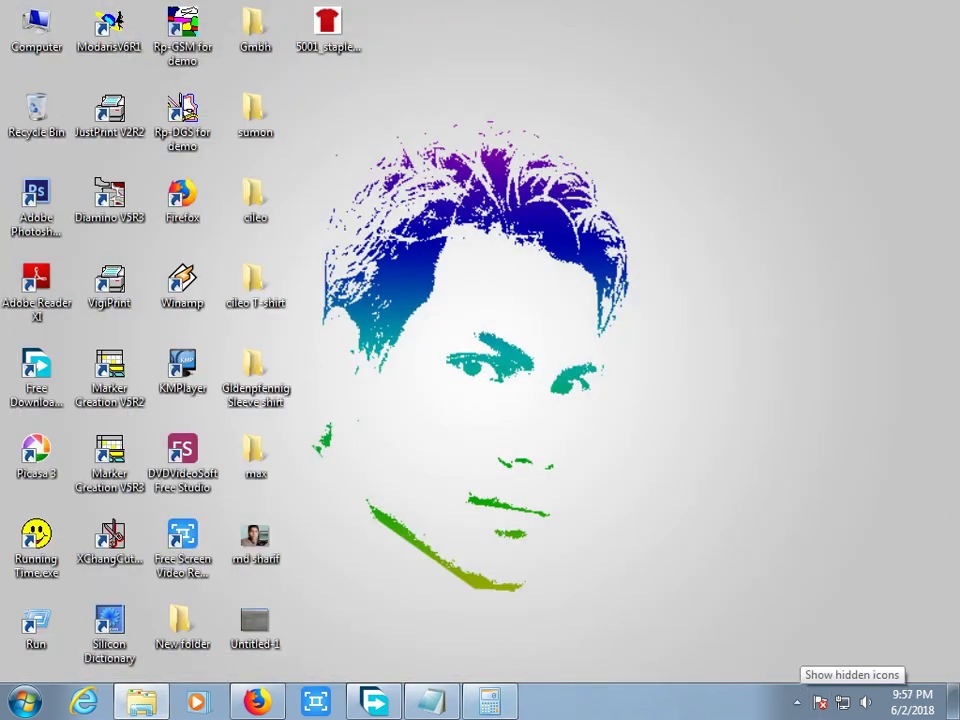
{"action": "left_click", "coordinate": [797, 702]}
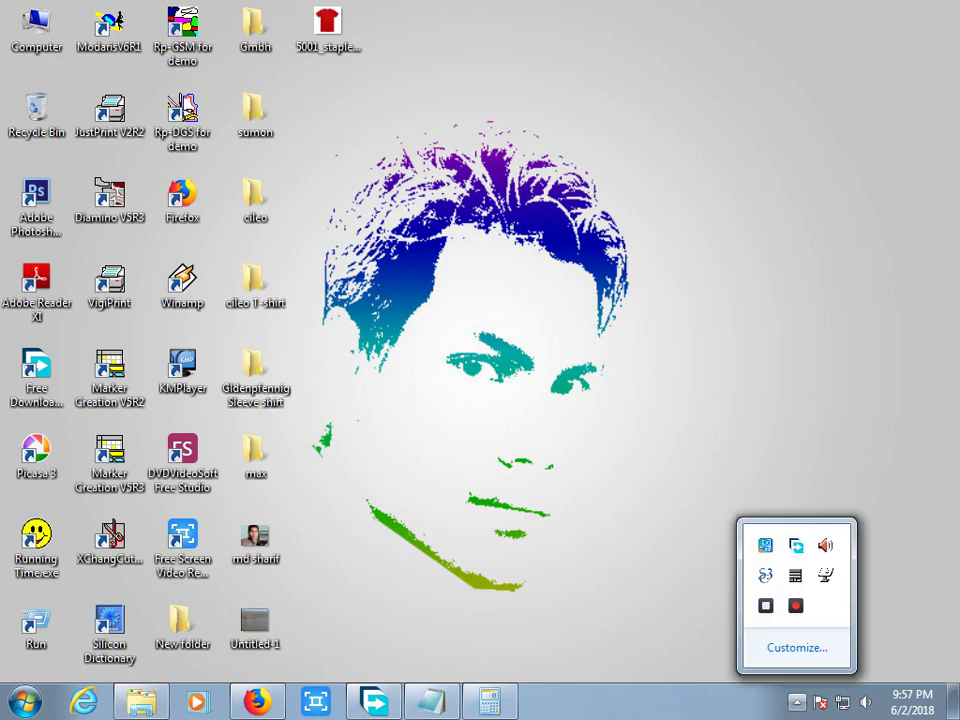